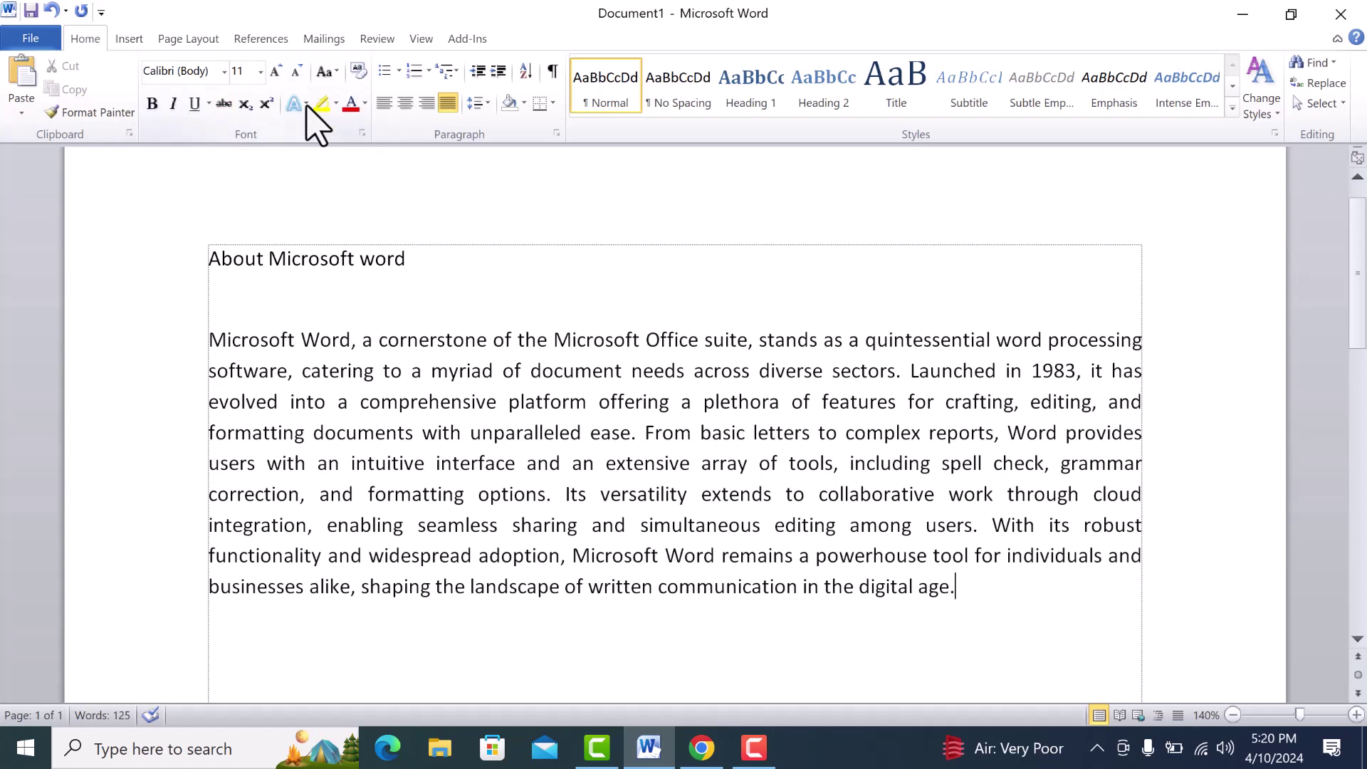
Step: Zoom in and scroll through the document, briefly selecting the About Microsoft word heading
key("ctrl+equal")
key("ctrl+equal")
left_click(493, 281)
scroll(492, 303, "down", 1)
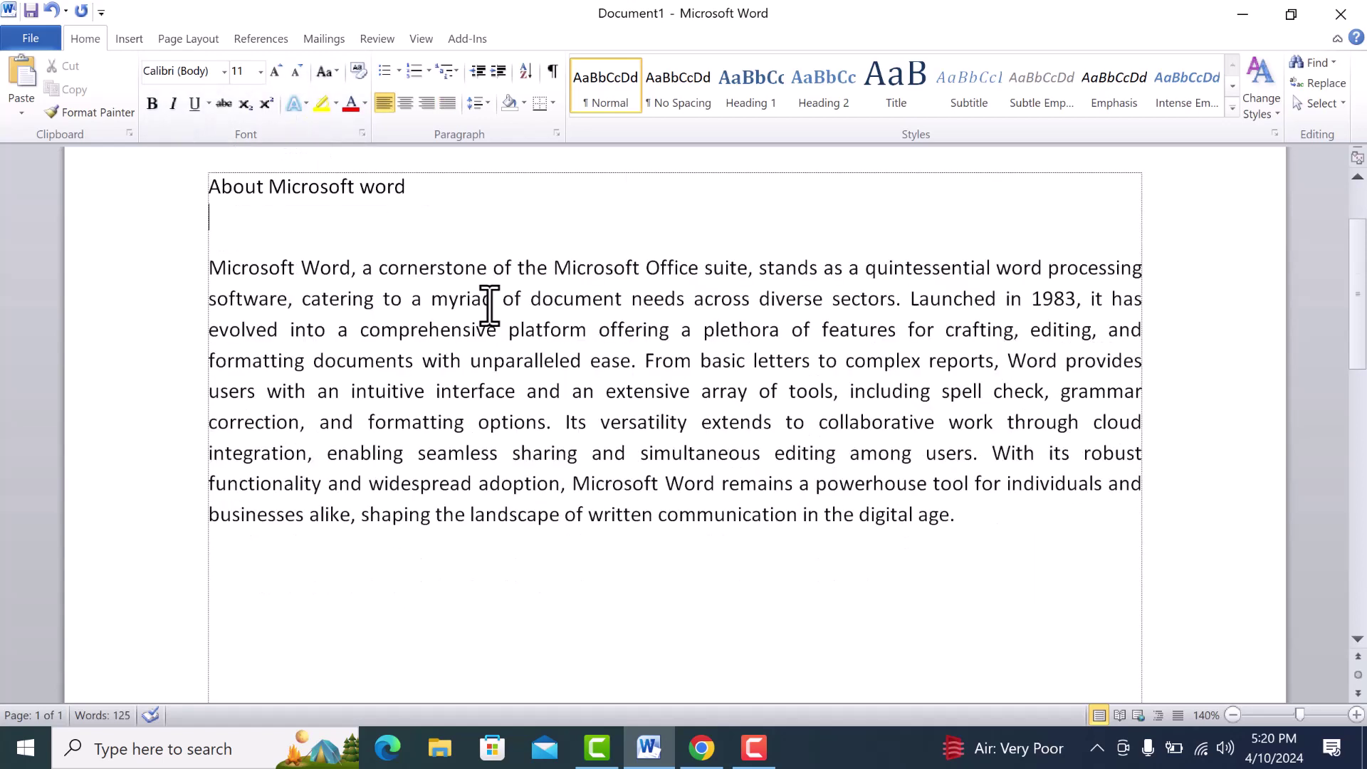
scroll(399, 257, "up", 2)
scroll(285, 406, "down", 1)
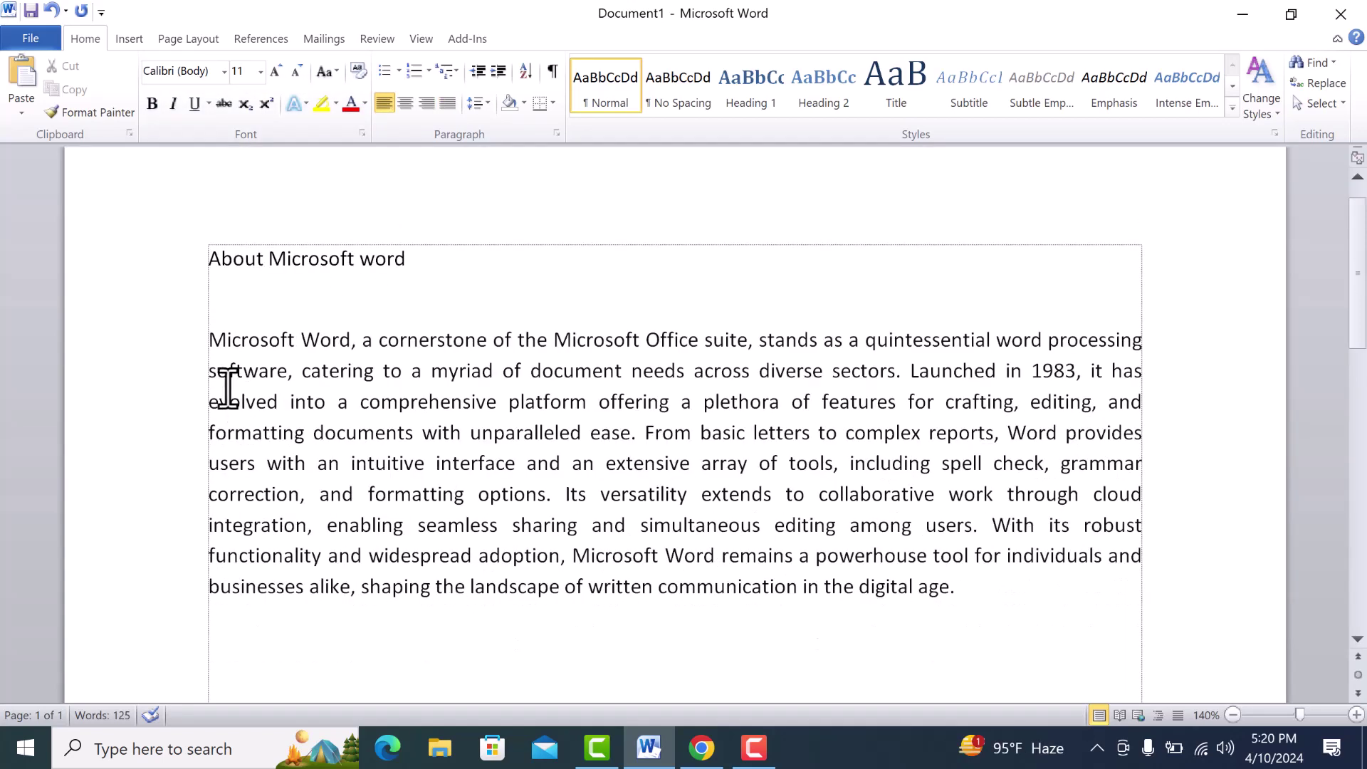
left_click_drag(189, 348, 896, 623)
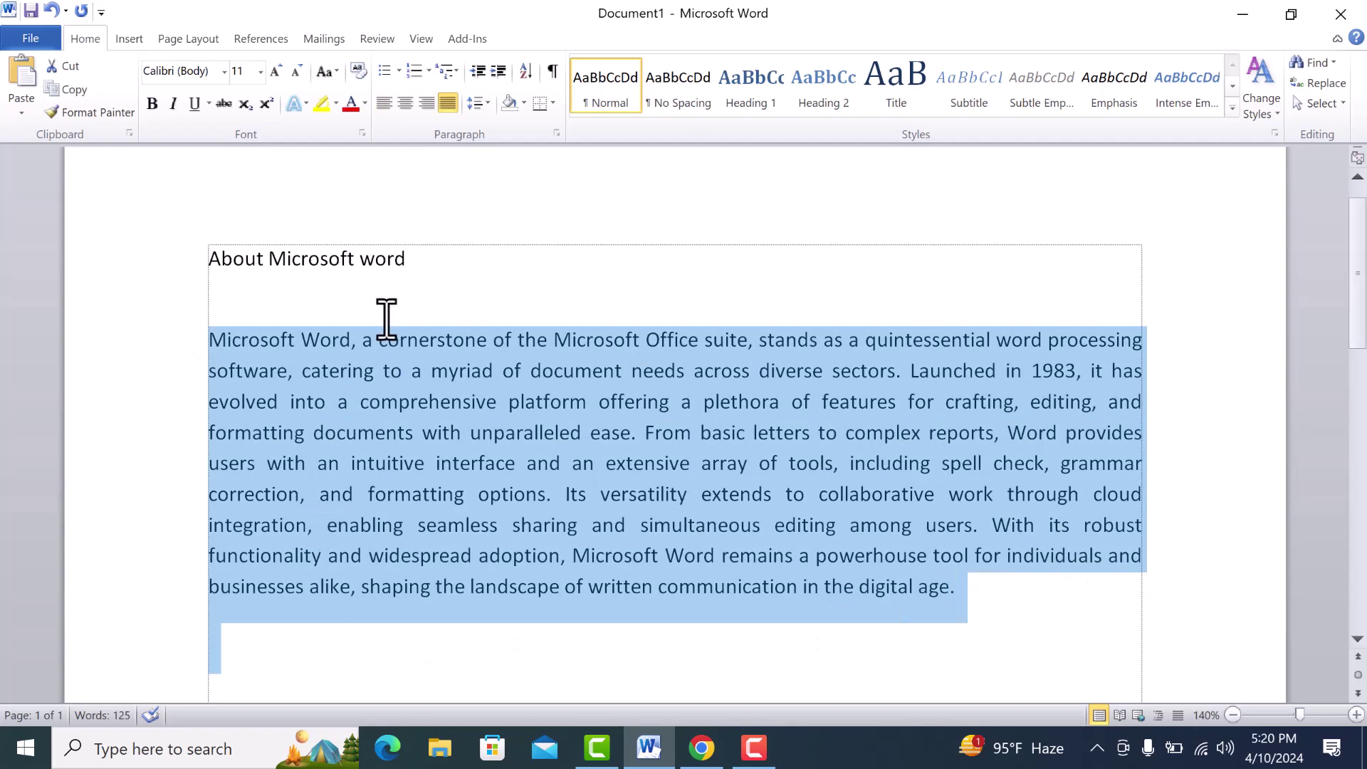
left_click_drag(409, 260, 127, 243)
left_click(533, 431)
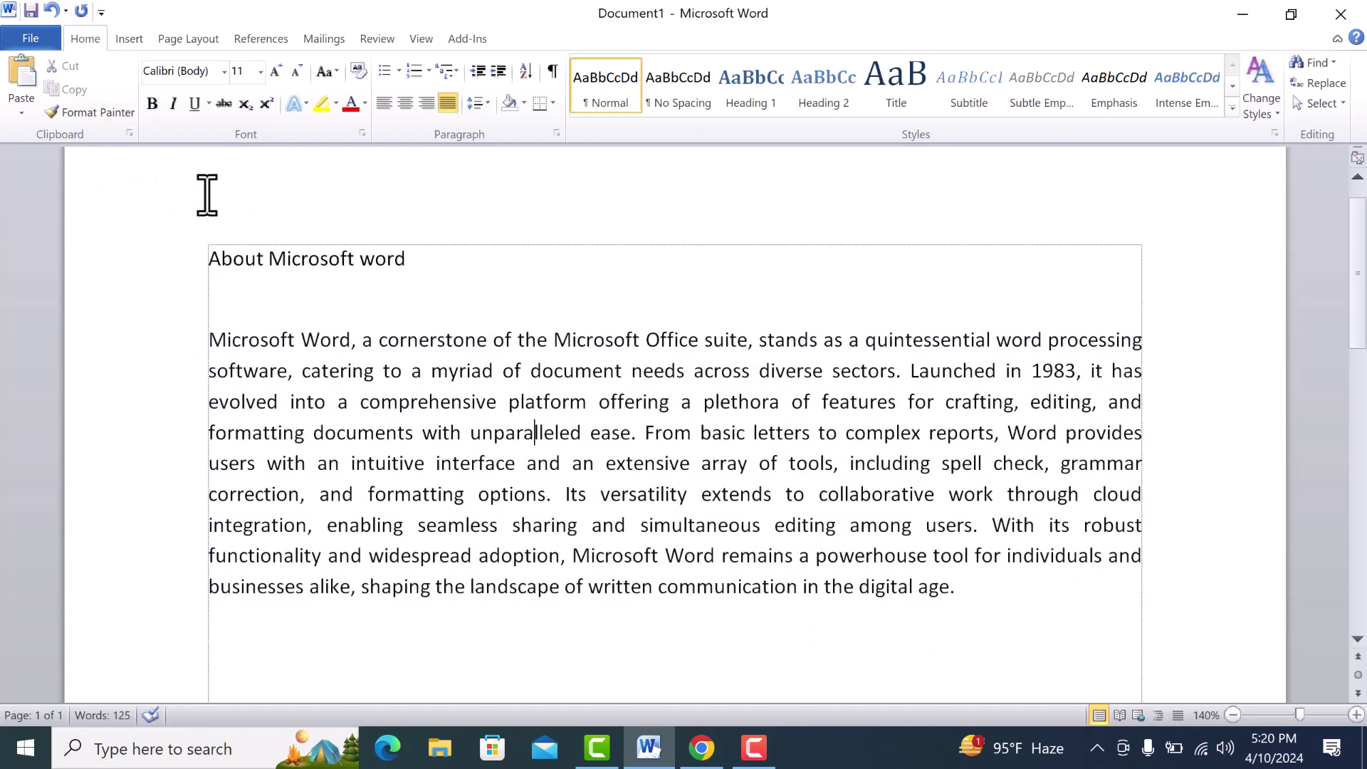
Step: Browse the font list and close it without choosing a font
left_click(225, 71)
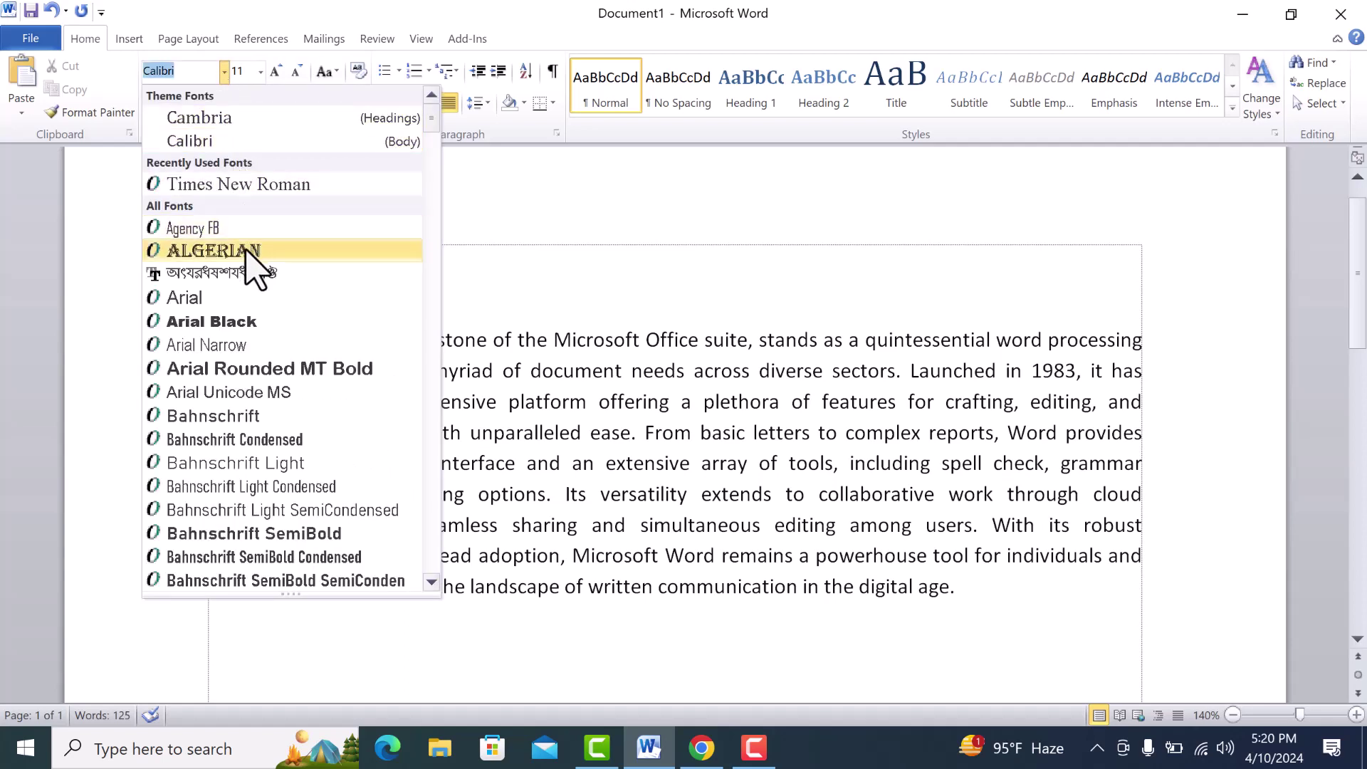
scroll(257, 260, "down", 2)
scroll(257, 281, "down", 2)
scroll(263, 281, "down", 2)
scroll(258, 274, "down", 2)
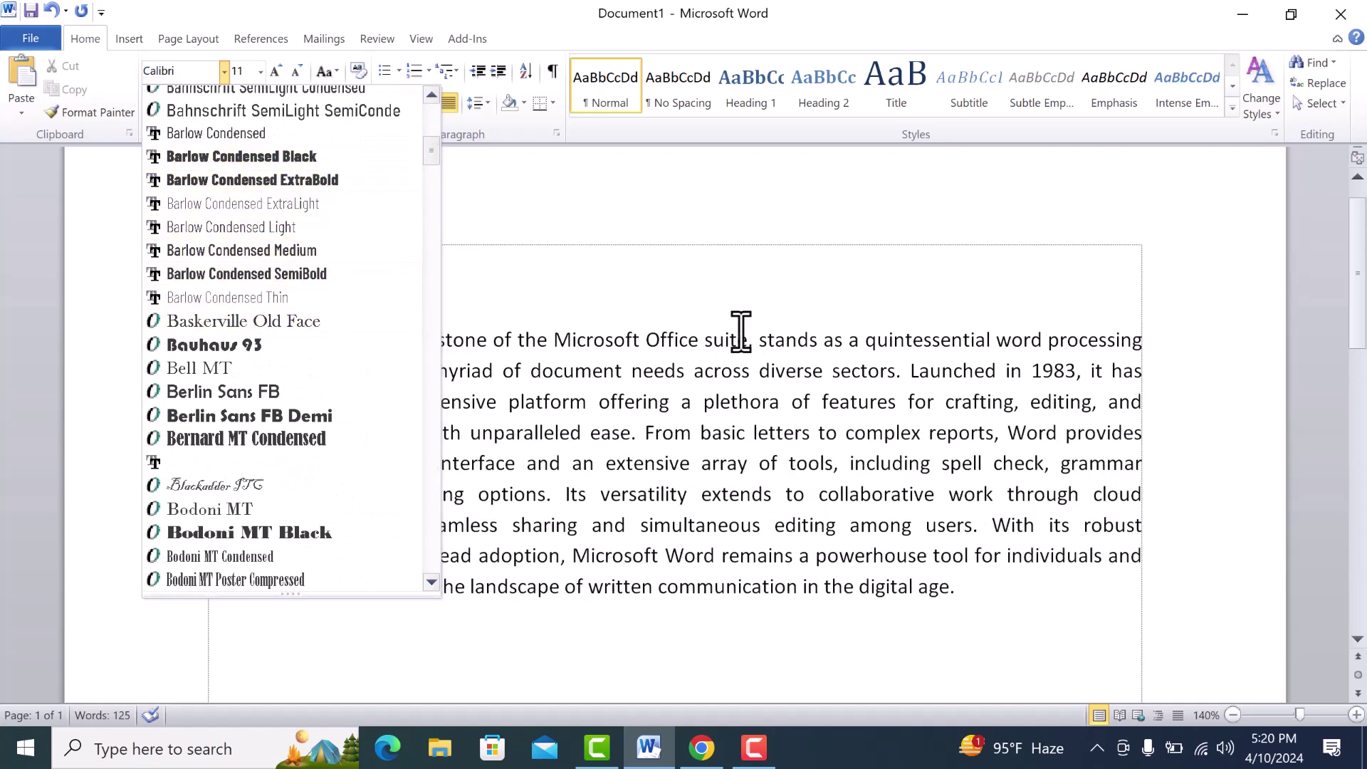
left_click(302, 268)
Step: Try Times New Roman and Algerian on the heading, settling on Arial Black
left_click_drag(451, 260, 189, 227)
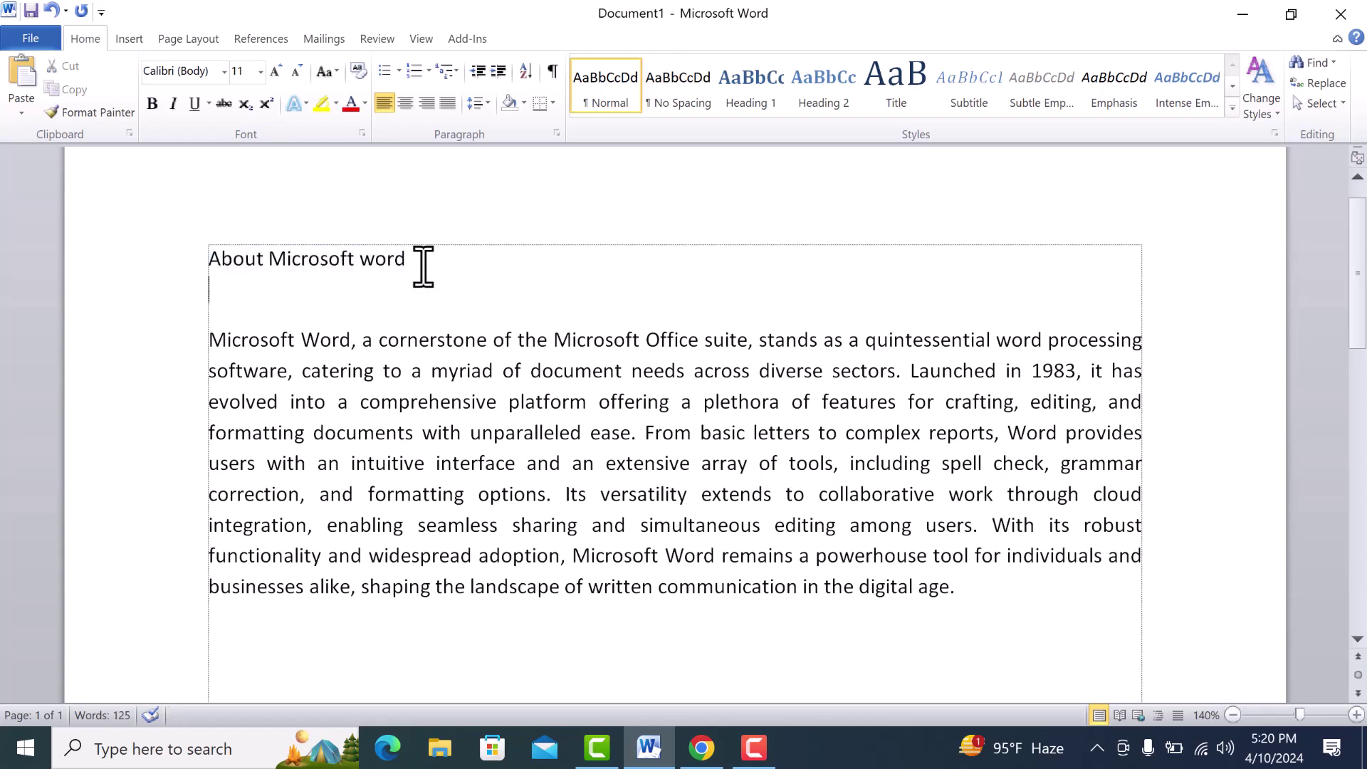
left_click_drag(425, 260, 213, 261)
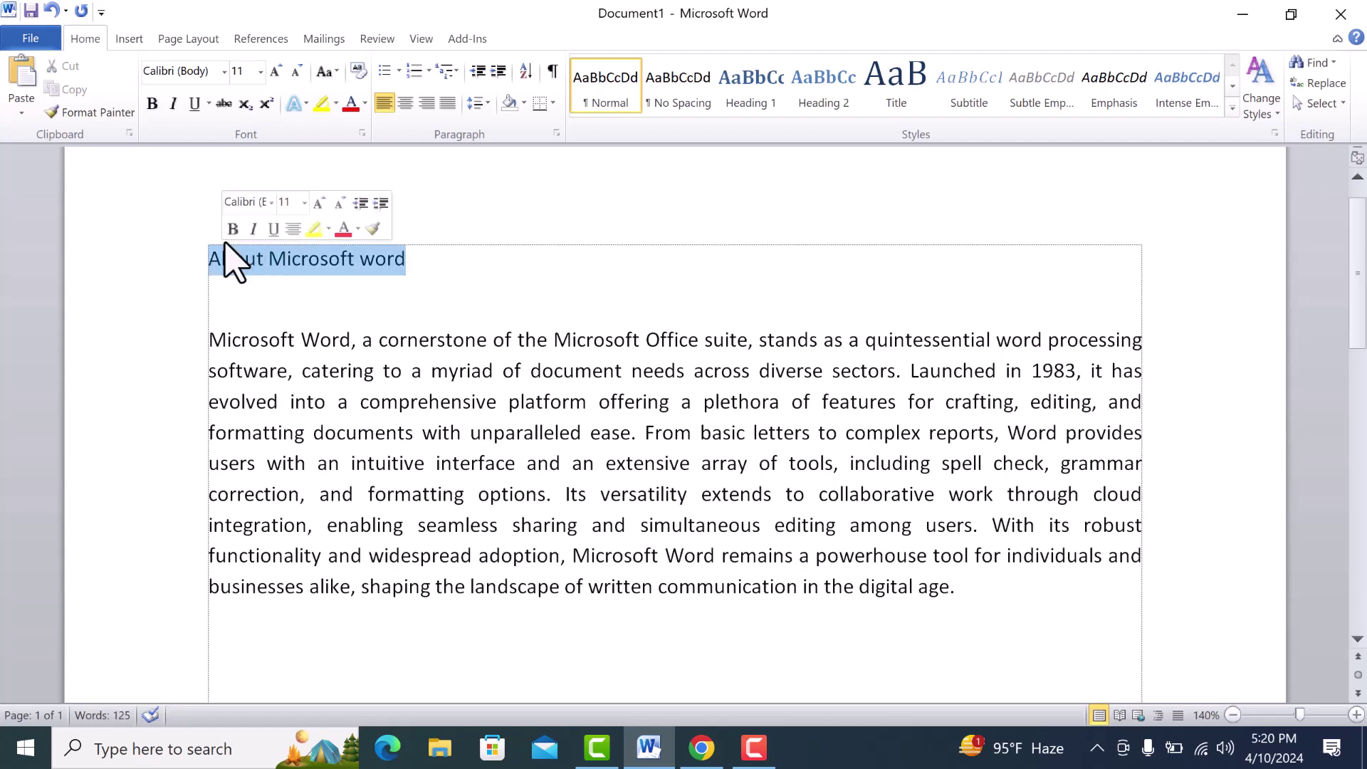
left_click(225, 71)
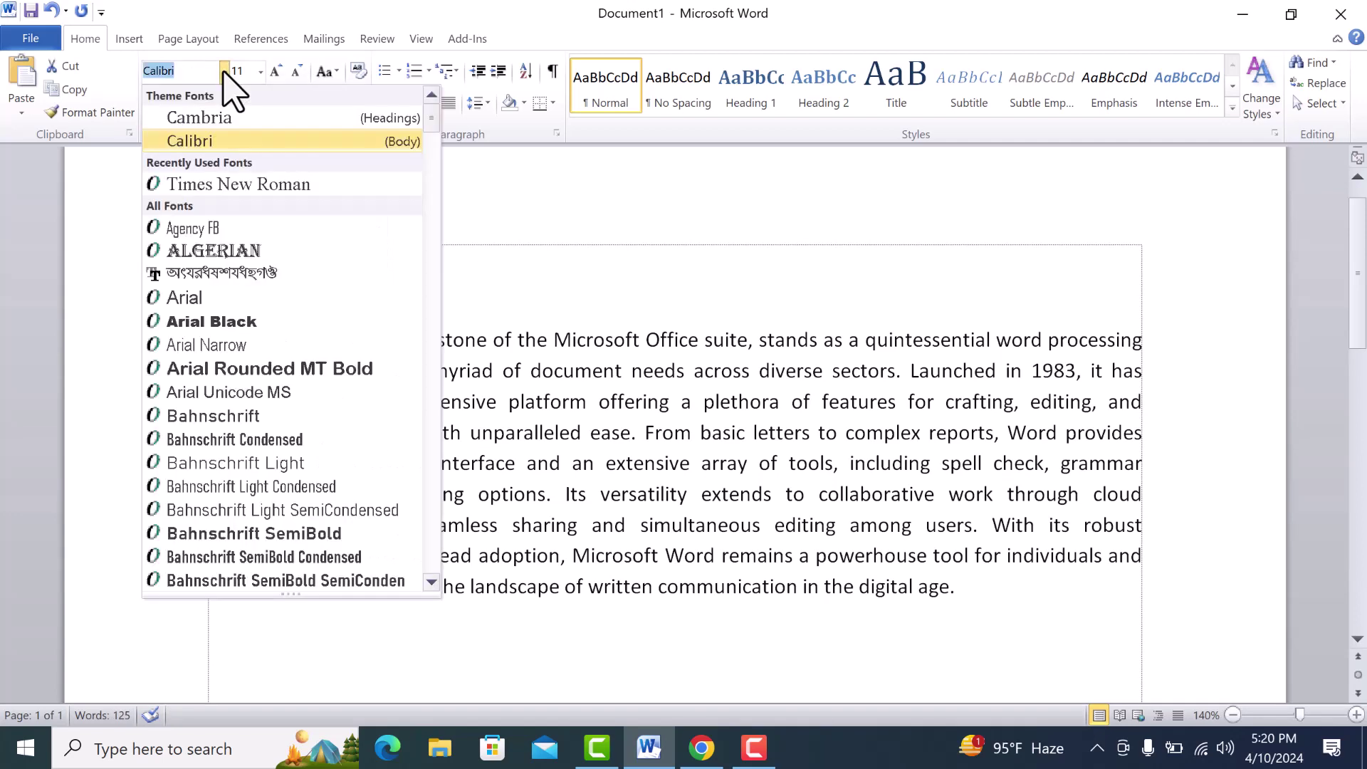
left_click(213, 184)
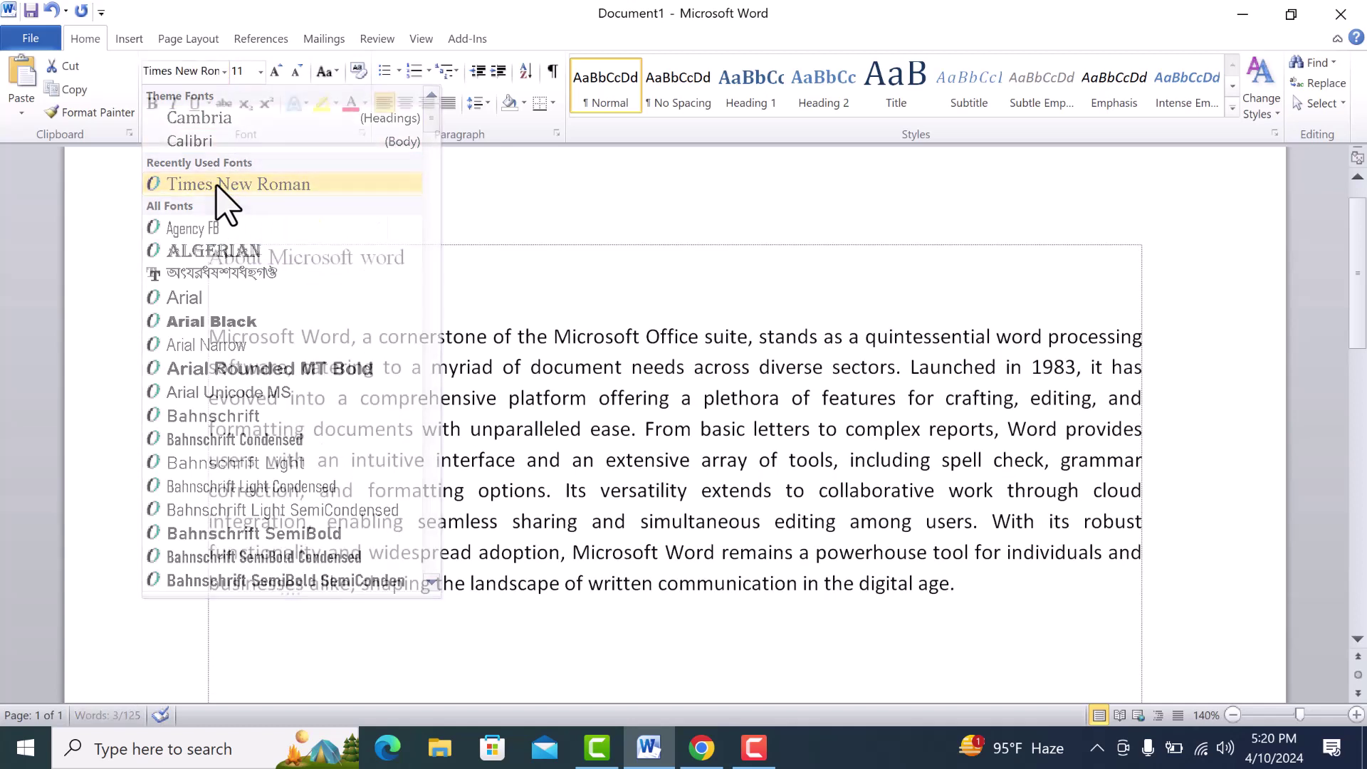
left_click(225, 71)
left_click(212, 253)
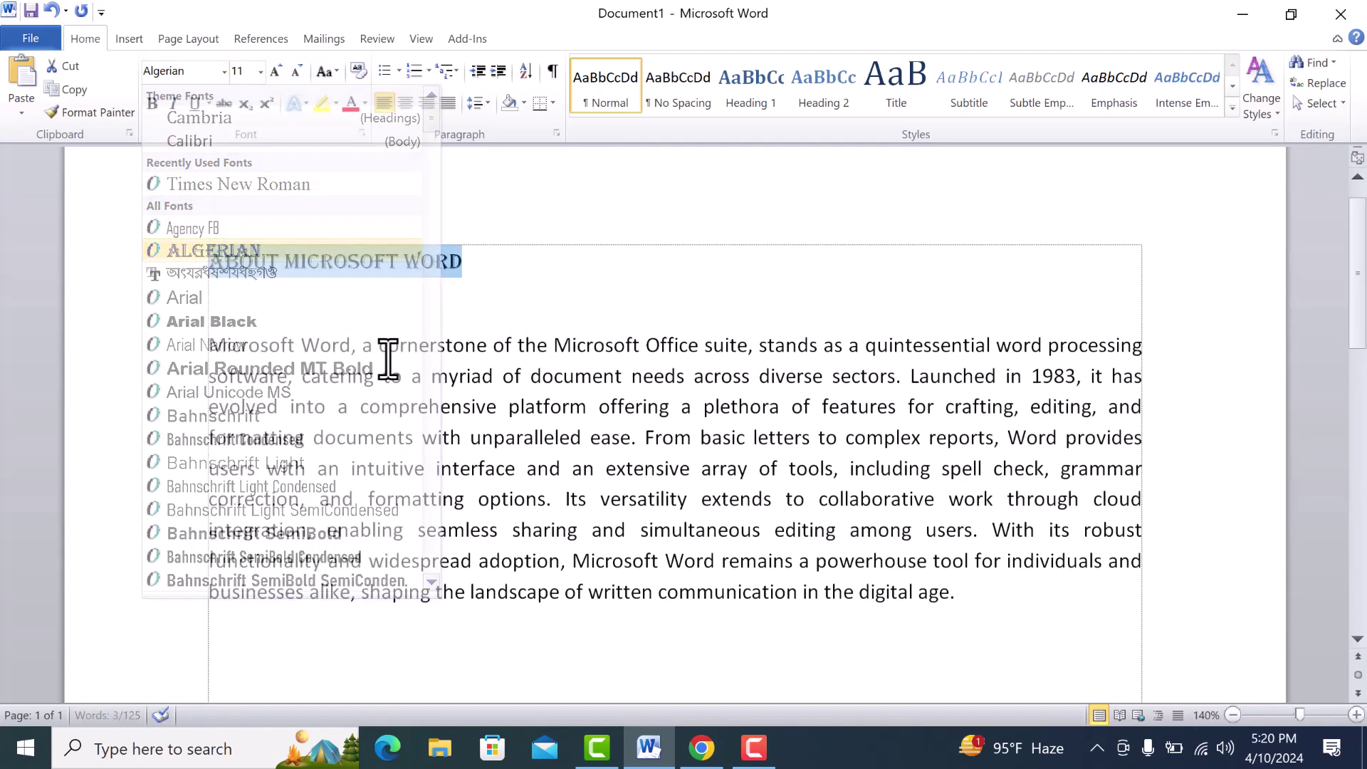
left_click(224, 71)
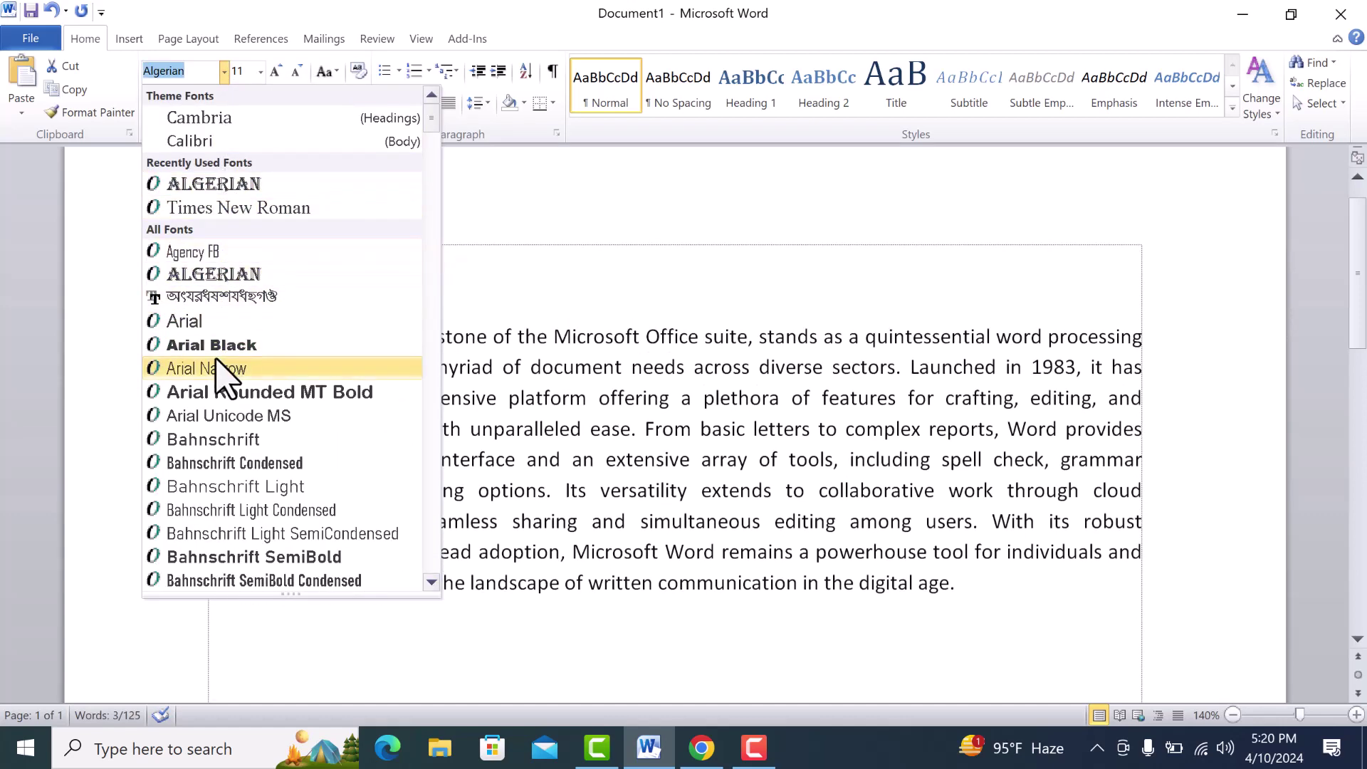
left_click(222, 348)
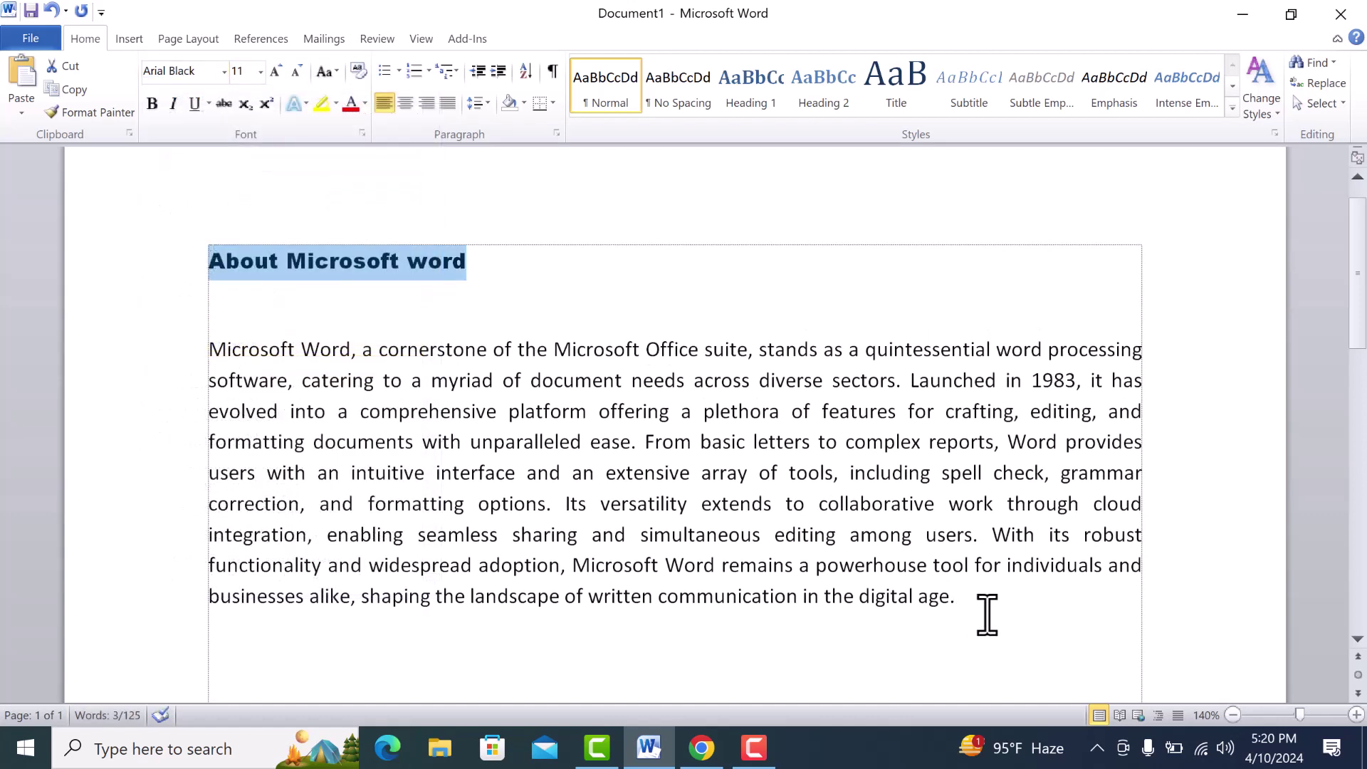
Step: Set the body paragraph in Arial Unicode MS
left_click_drag(985, 610, 123, 350)
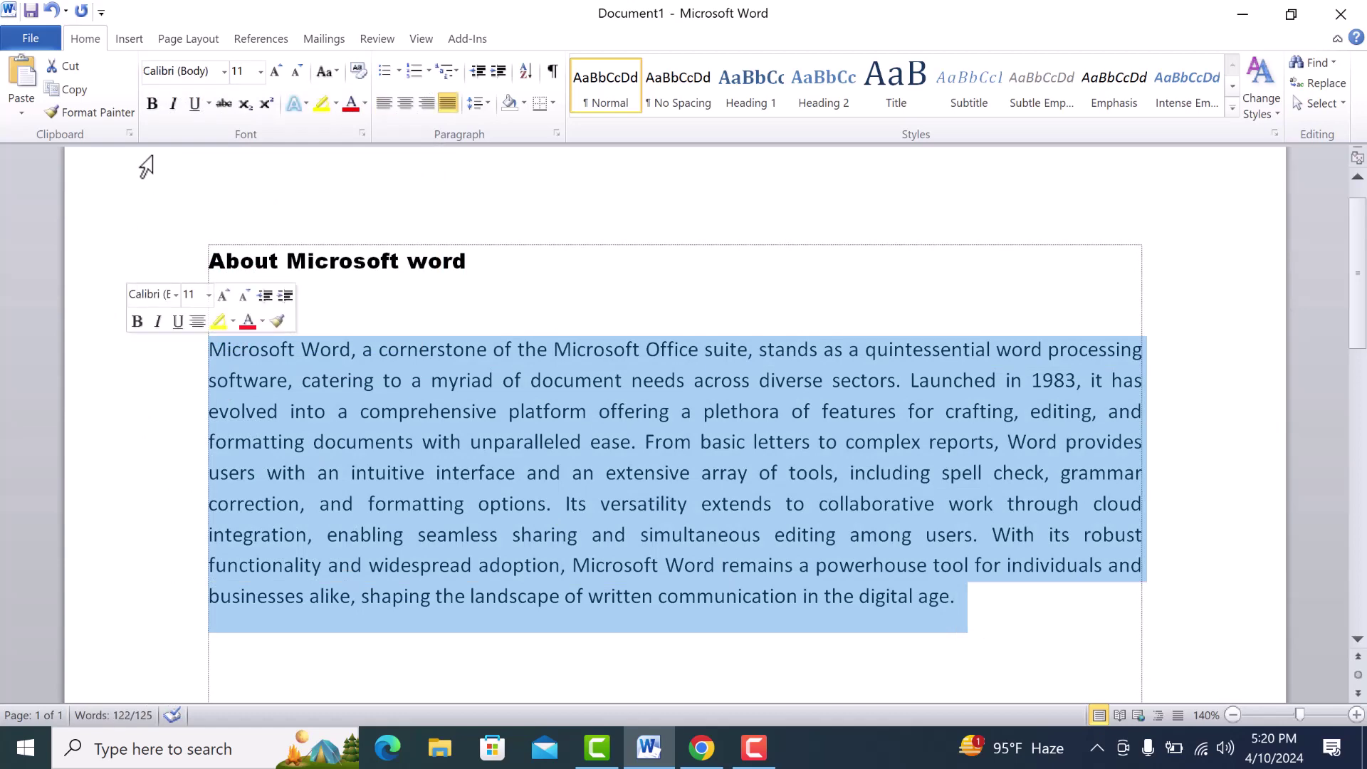
left_click(224, 71)
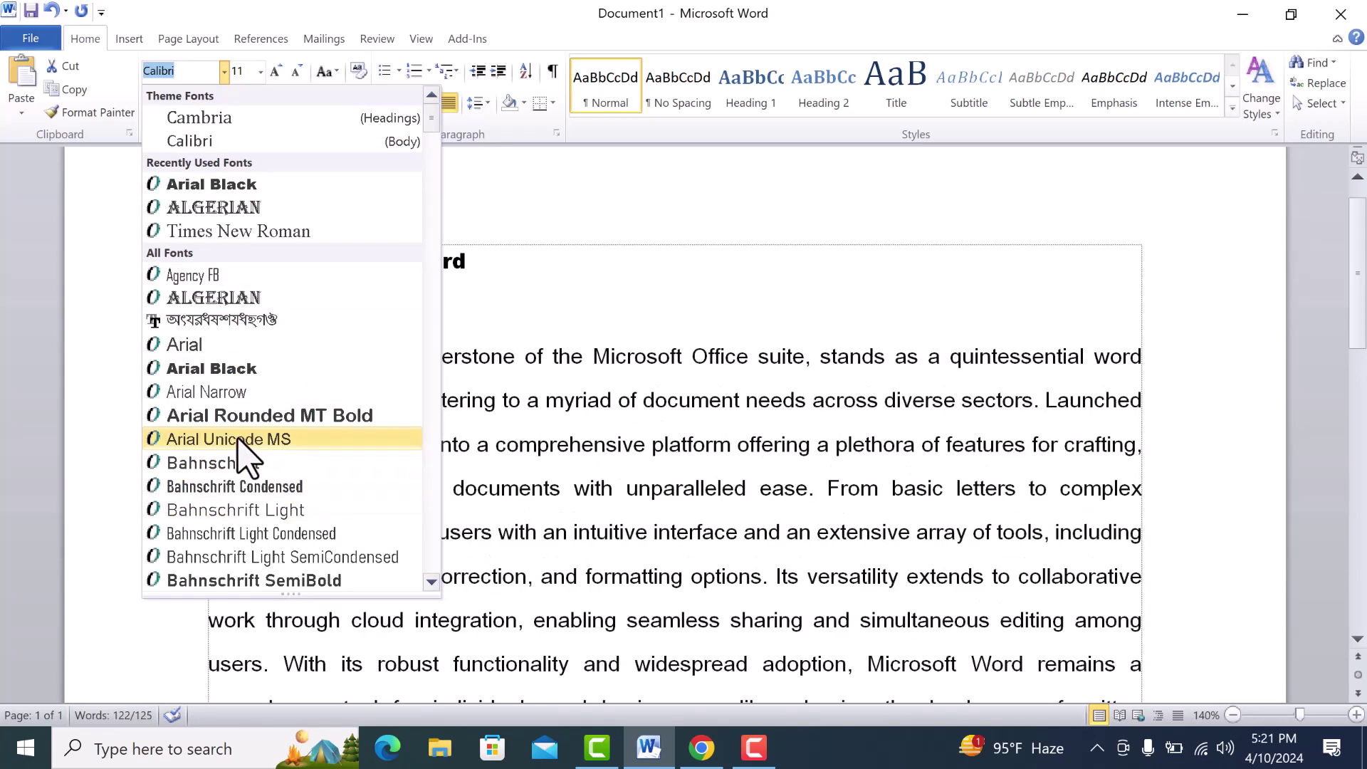
left_click(239, 440)
left_click(643, 460)
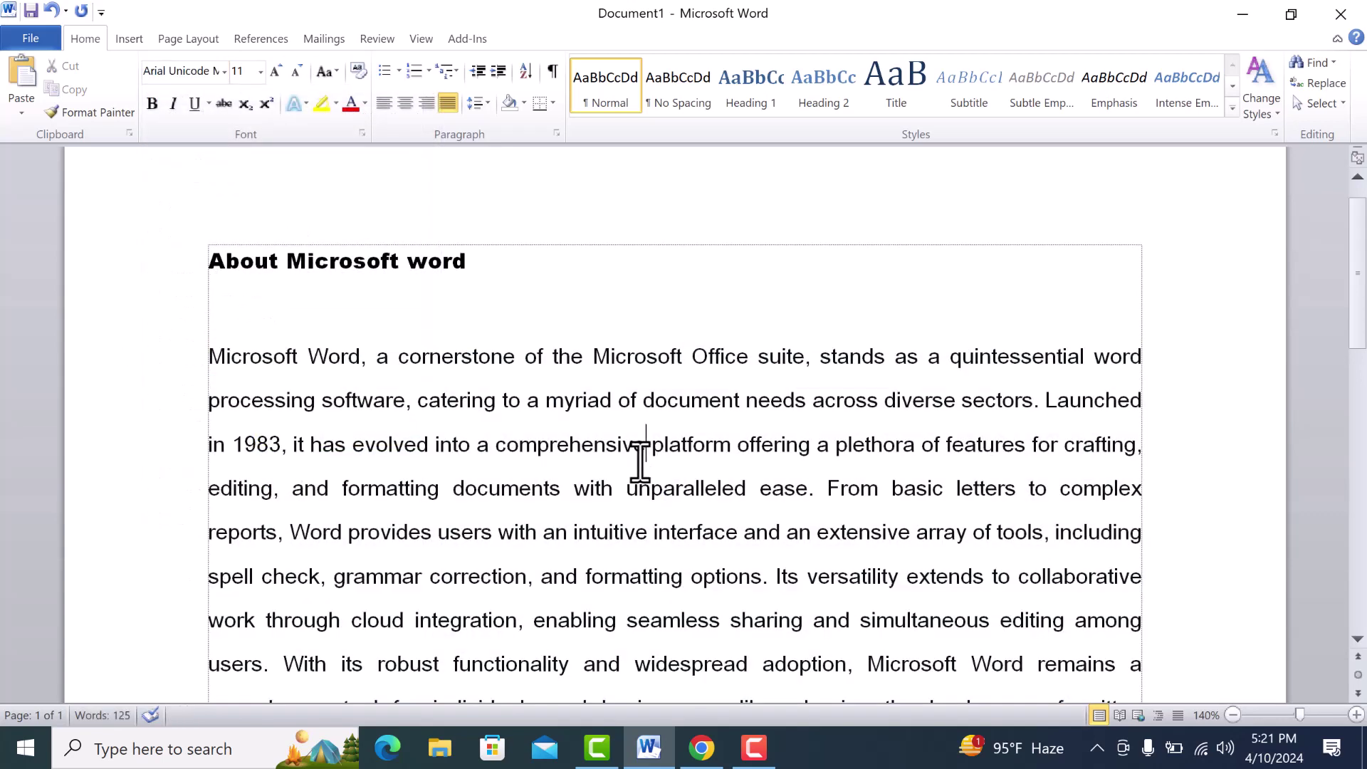
Step: Create a new blank document (Document2) from File > New
left_click(453, 258)
left_click(21, 41)
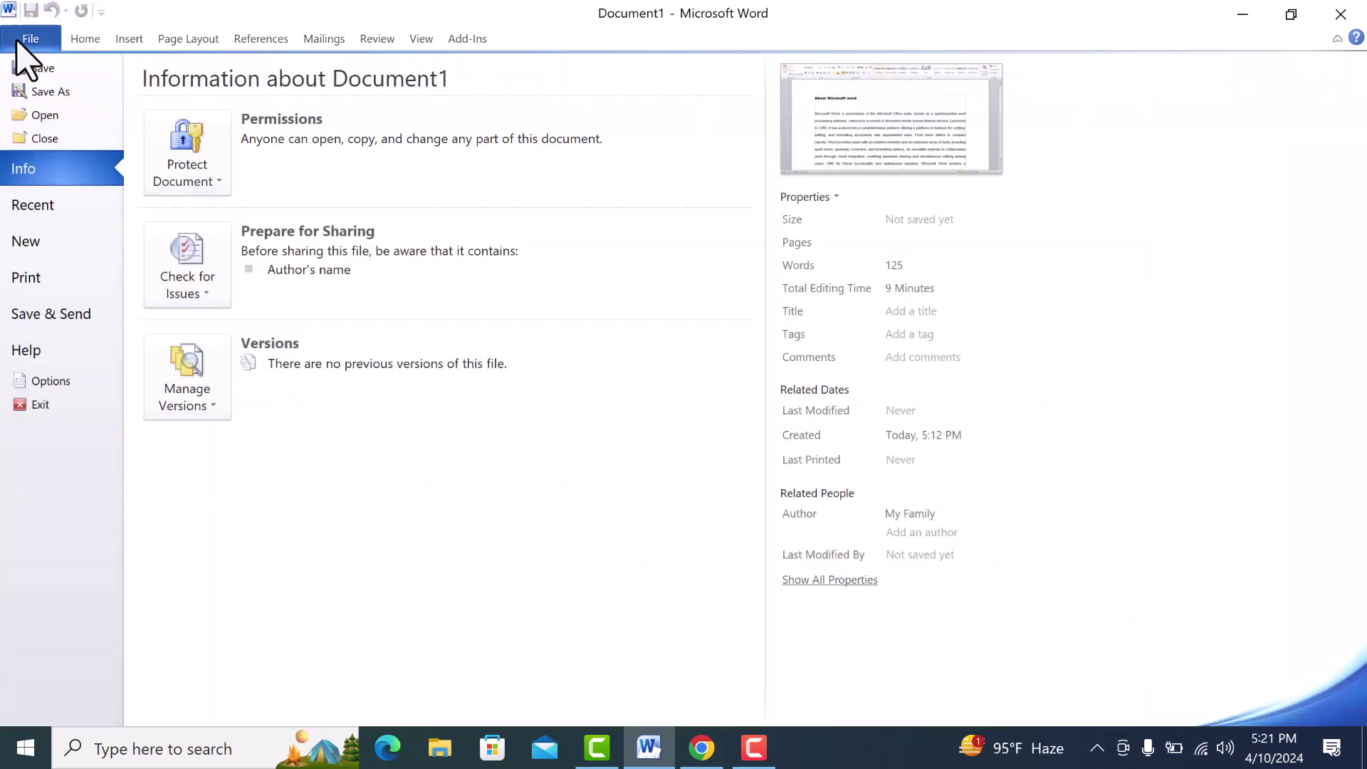
left_click(47, 243)
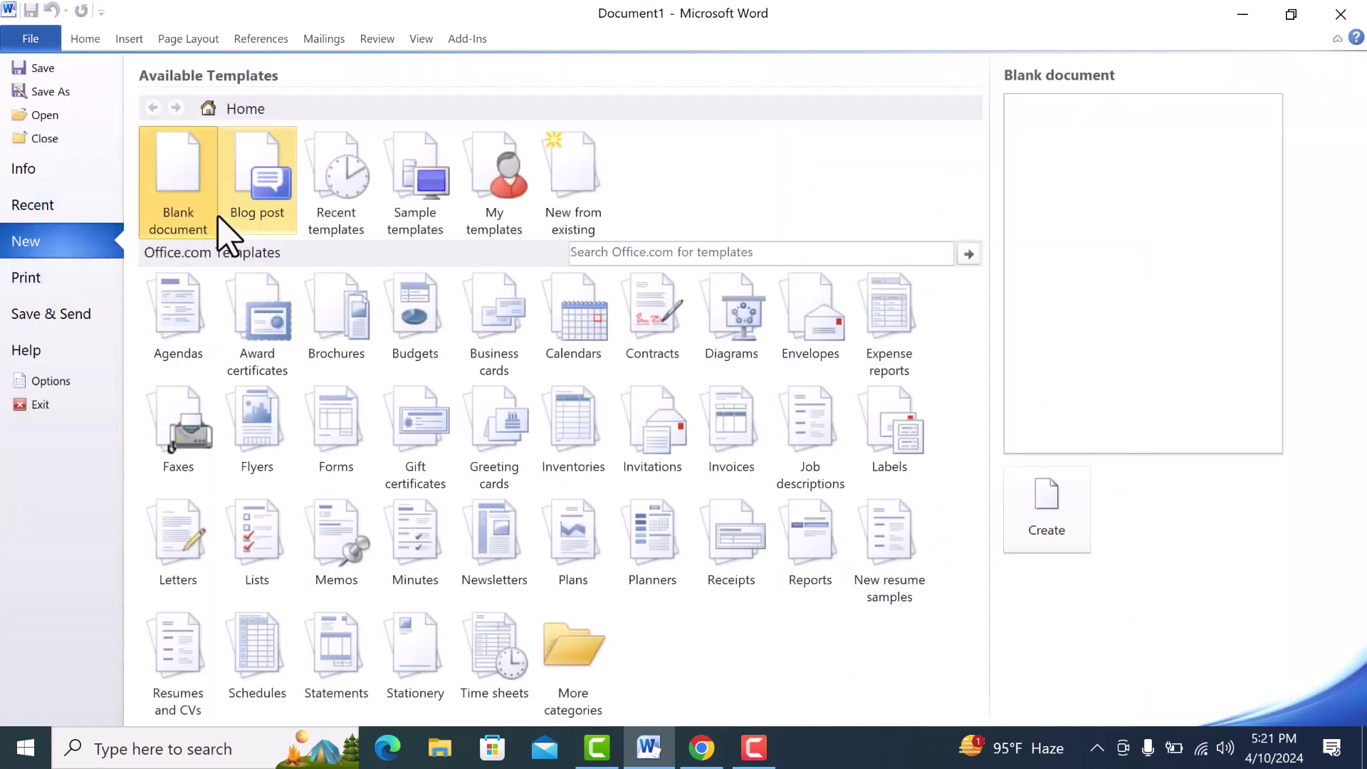
double_click(203, 184)
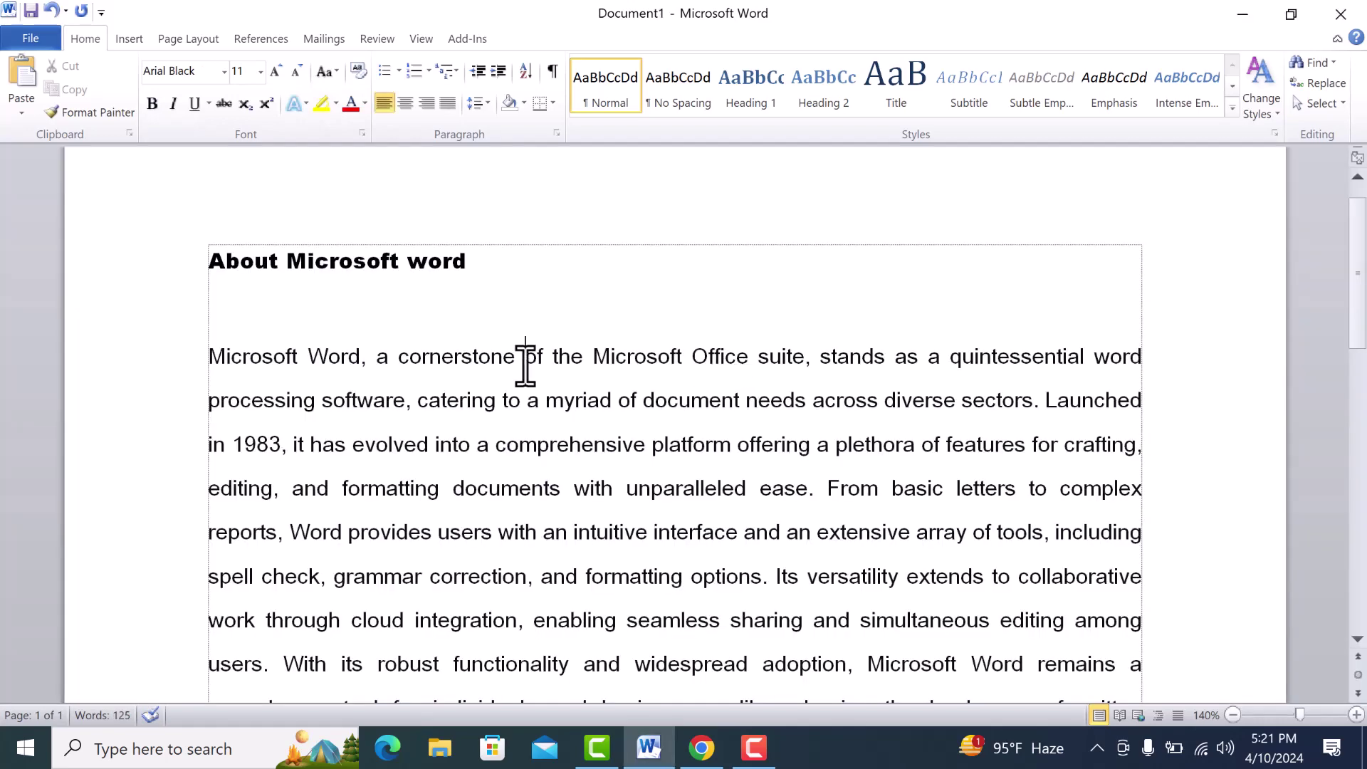
Step: Return to the About Microsoft word document and place the cursor in the heading
left_click(526, 358)
scroll(485, 306, "down", 1)
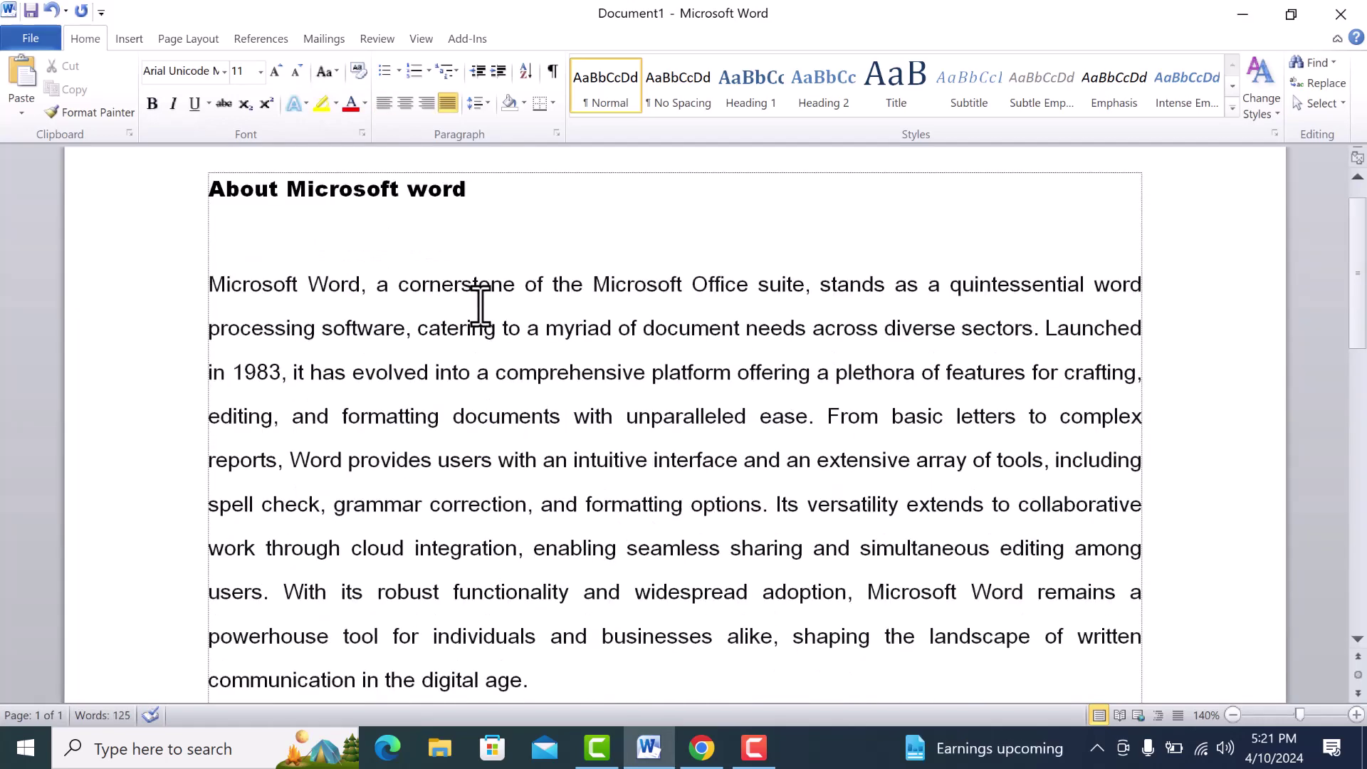
scroll(481, 306, "up", 2)
left_click(469, 329)
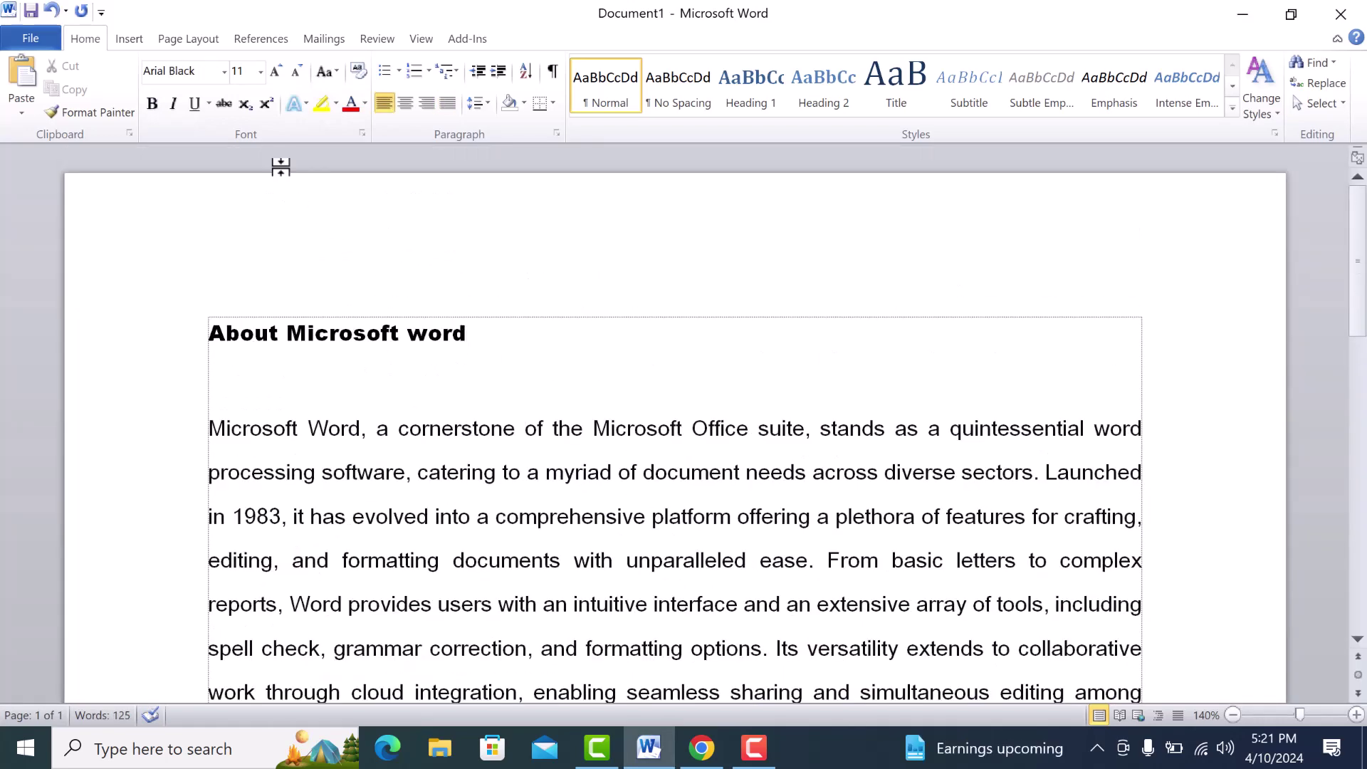
Step: Make Agency FB Bold, size 10 the default font for this document only
left_click(362, 133)
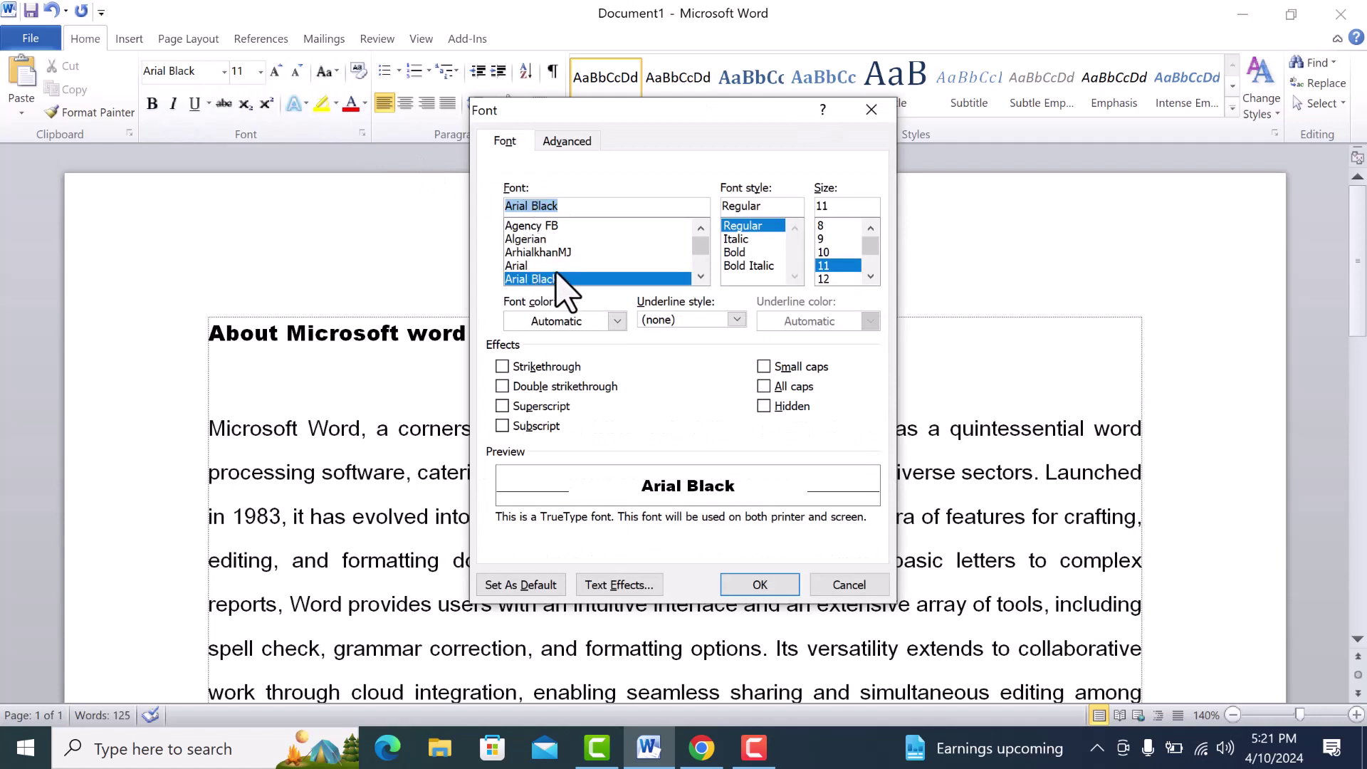
left_click(532, 227)
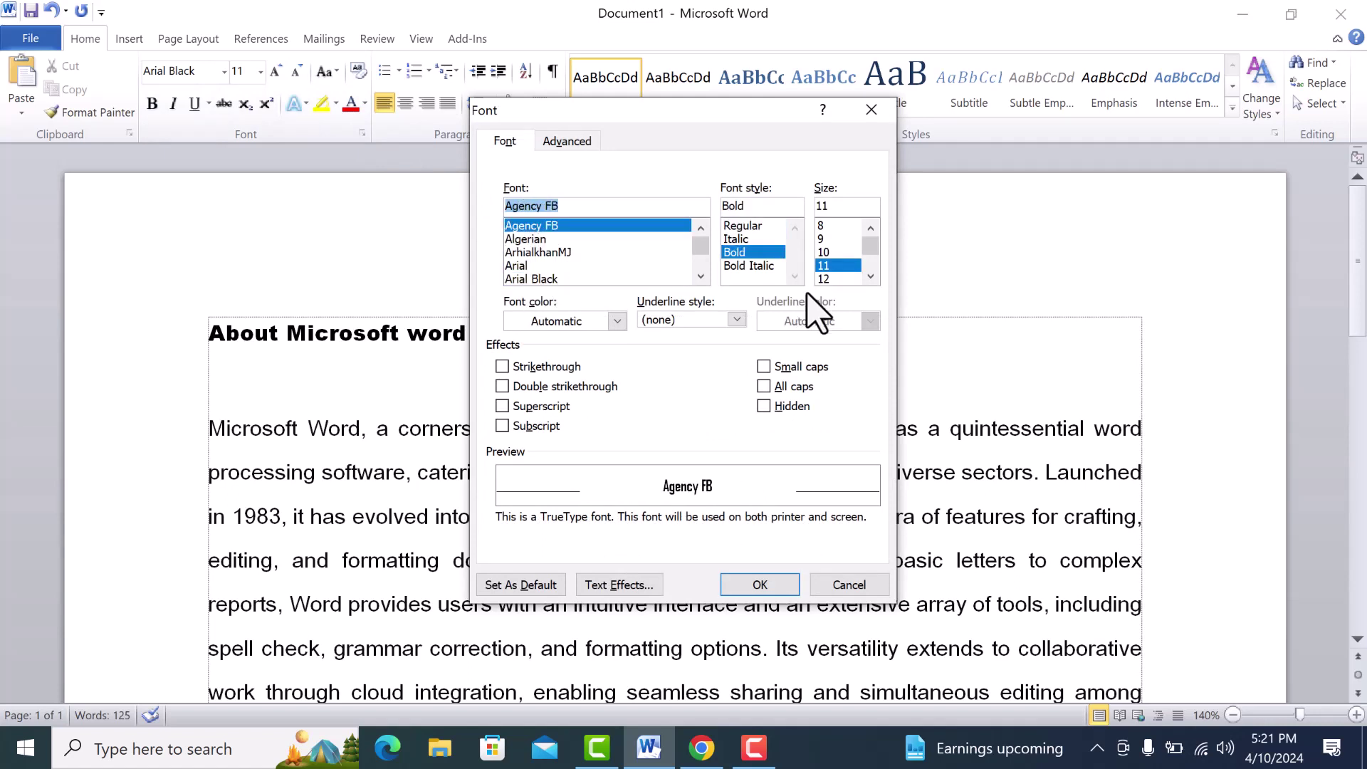
left_click(825, 253)
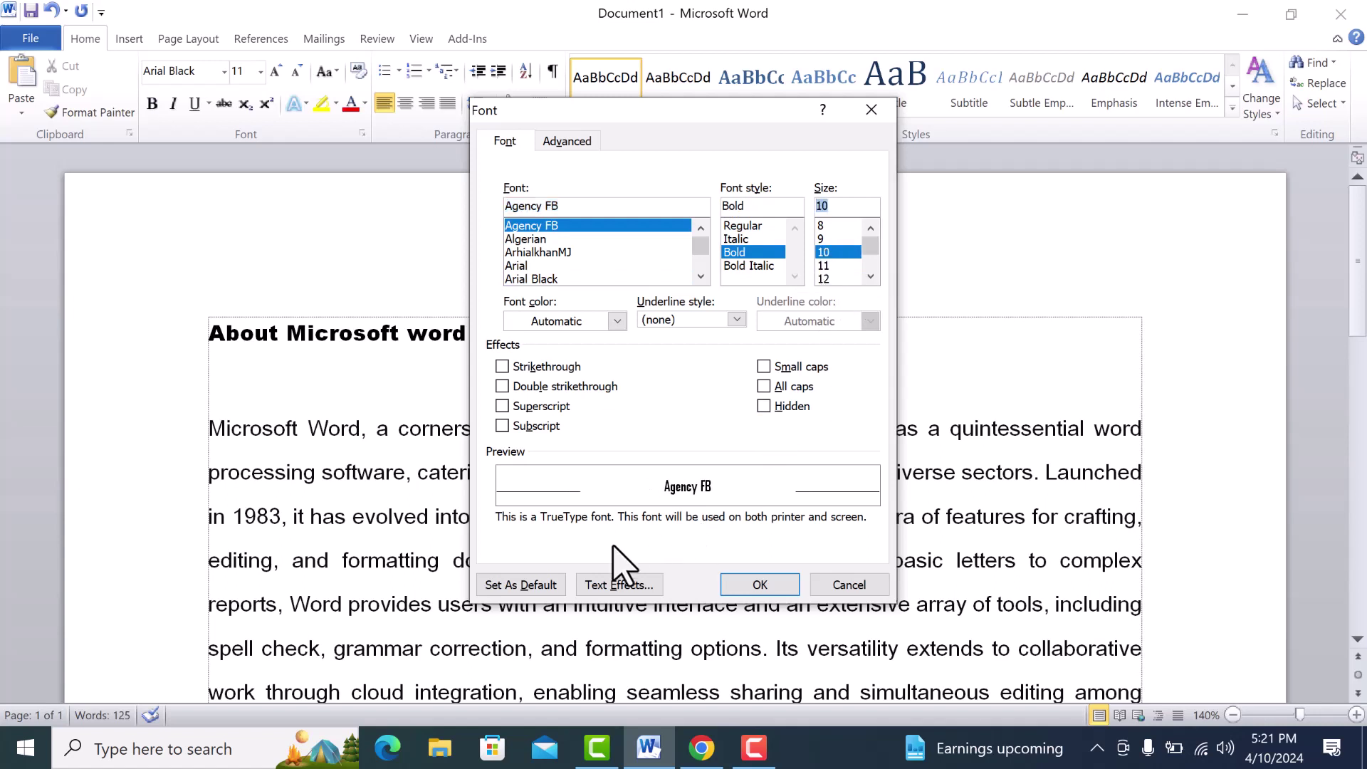
left_click(531, 591)
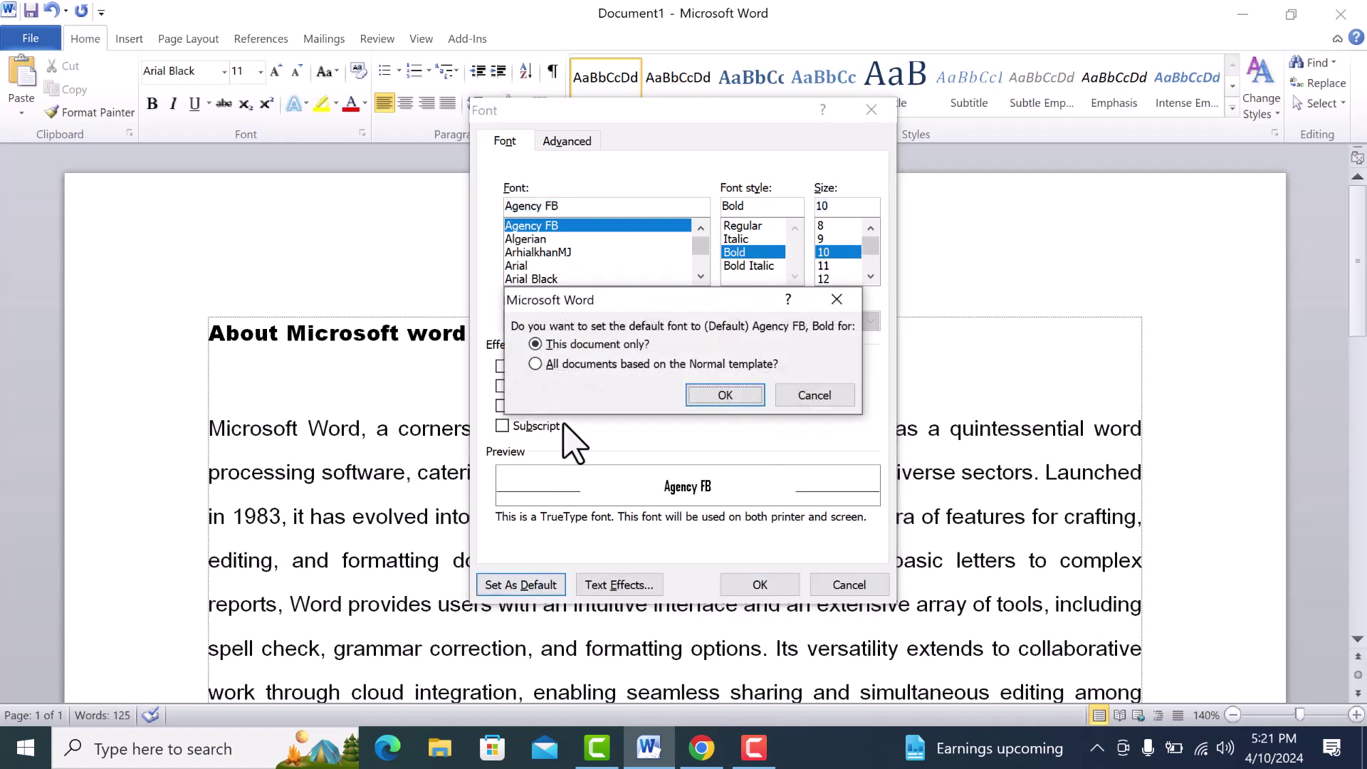
left_click(583, 365)
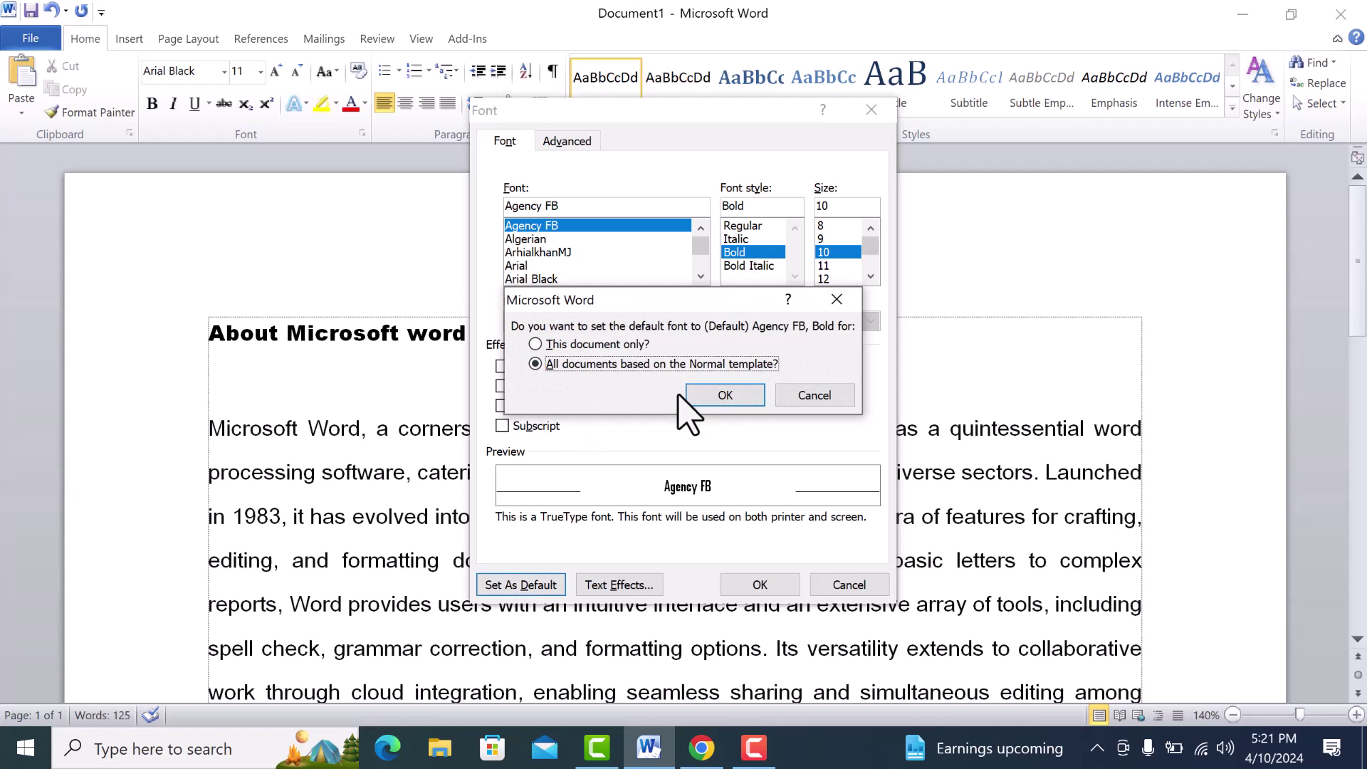
left_click(579, 344)
left_click(725, 395)
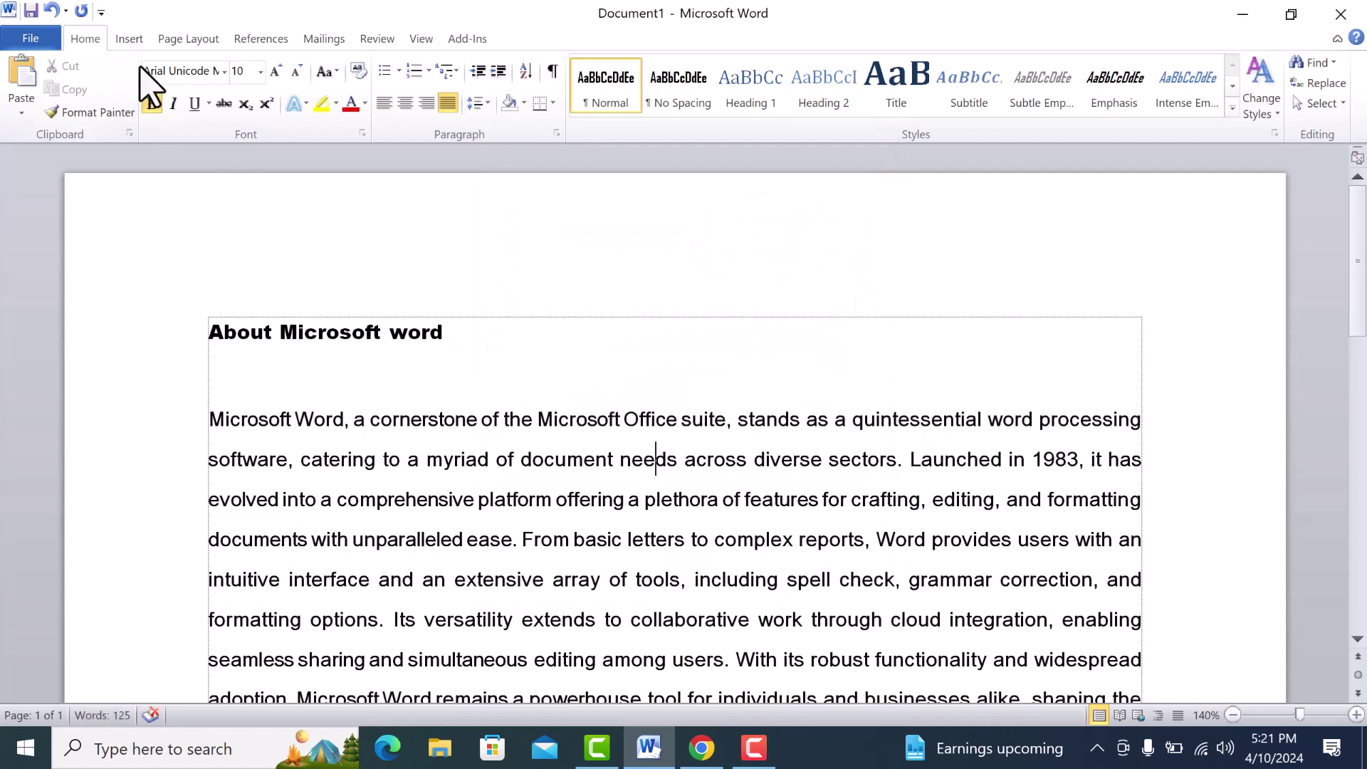
Step: Check the heading and body fonts, then set the heading in Agency FB
left_click(317, 334)
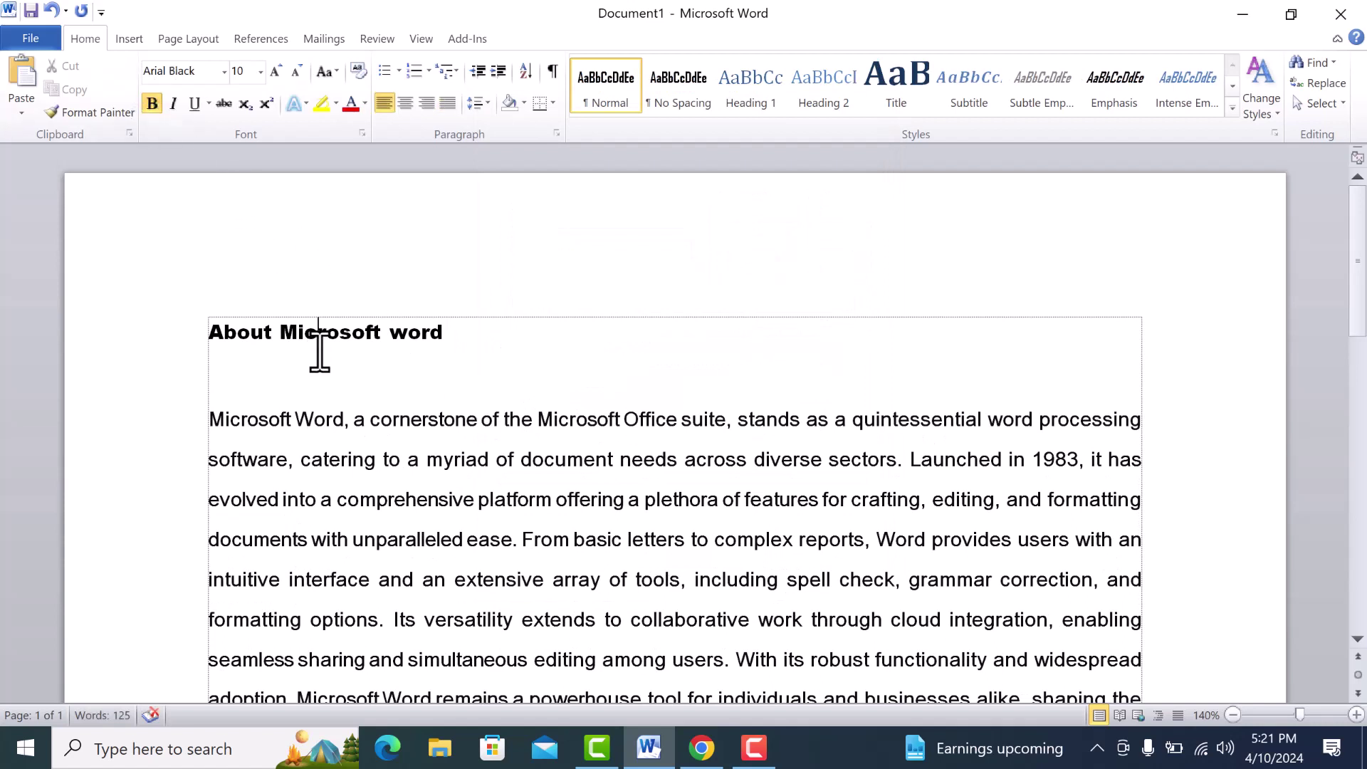
left_click(281, 418)
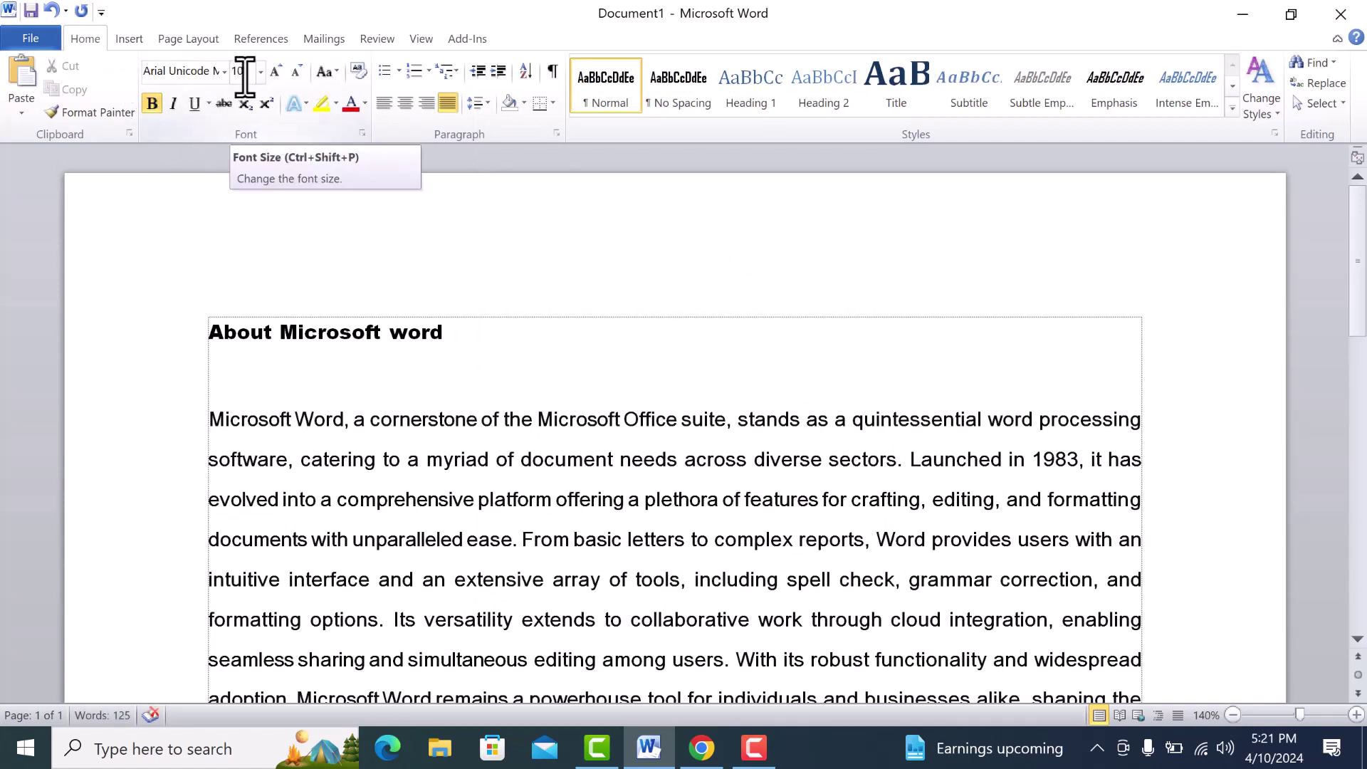
left_click(578, 371)
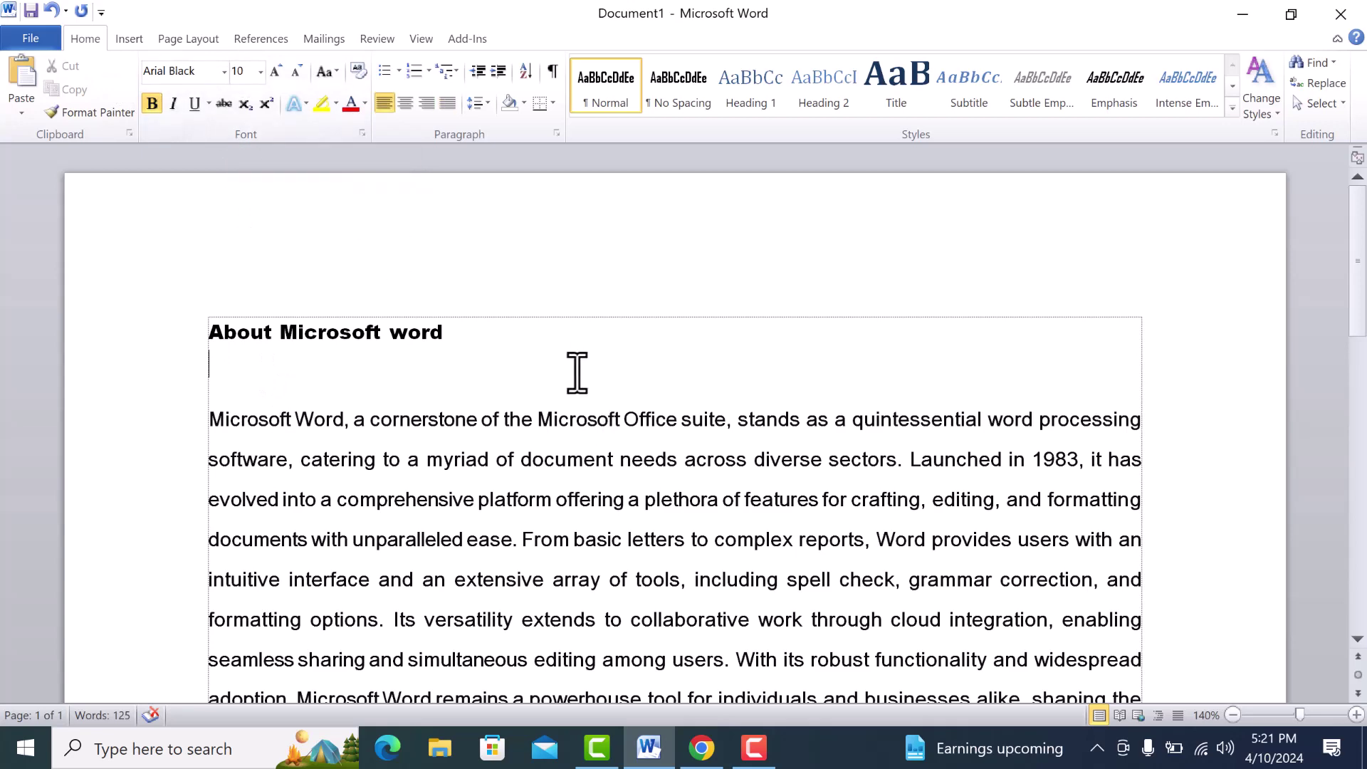
left_click_drag(461, 333, 158, 278)
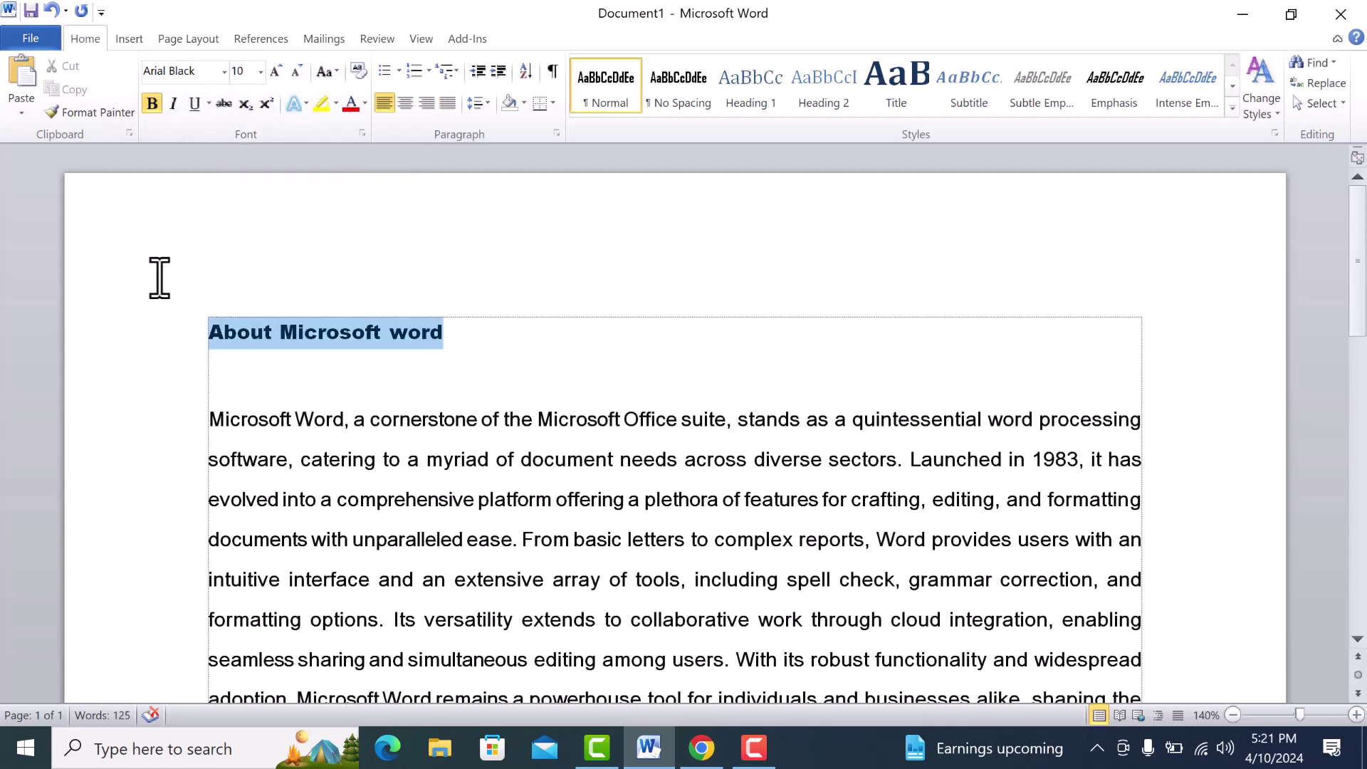
left_click(224, 71)
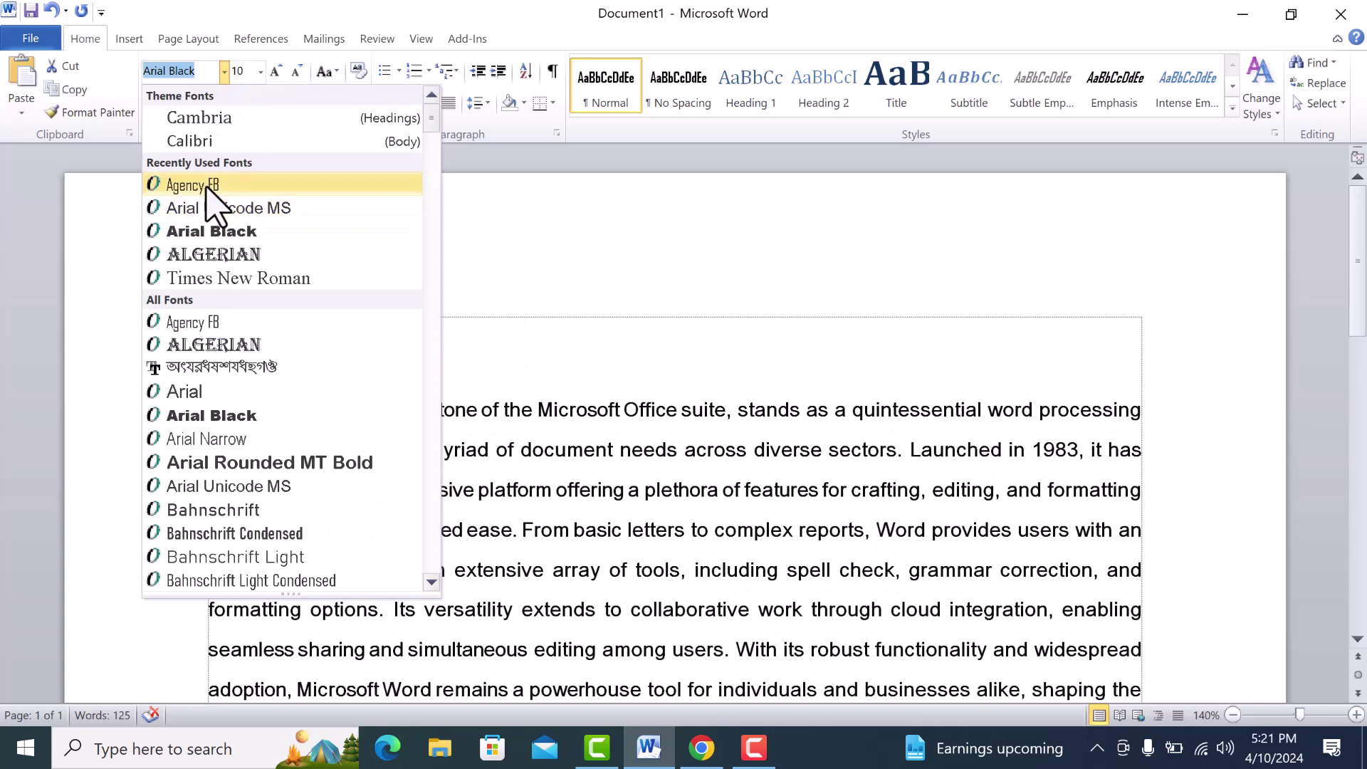
left_click(206, 186)
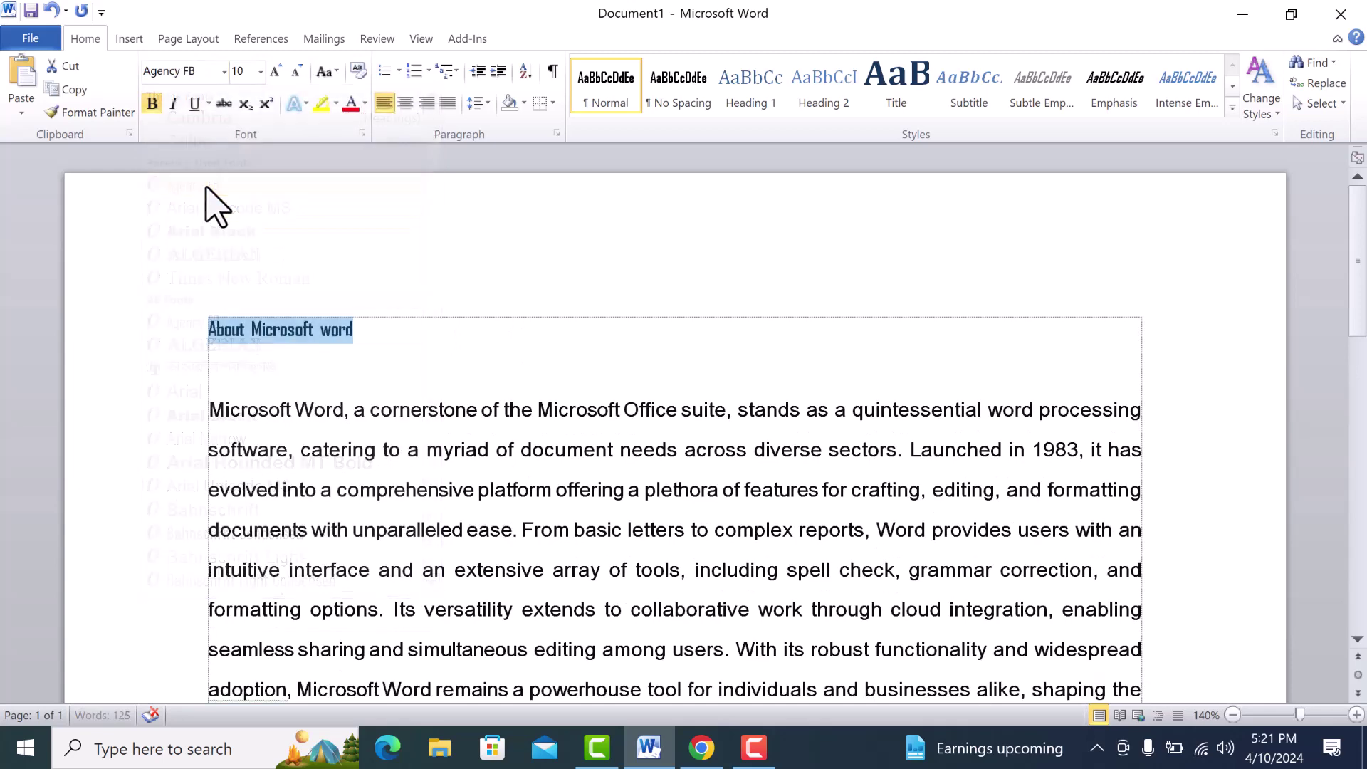
left_click(261, 72)
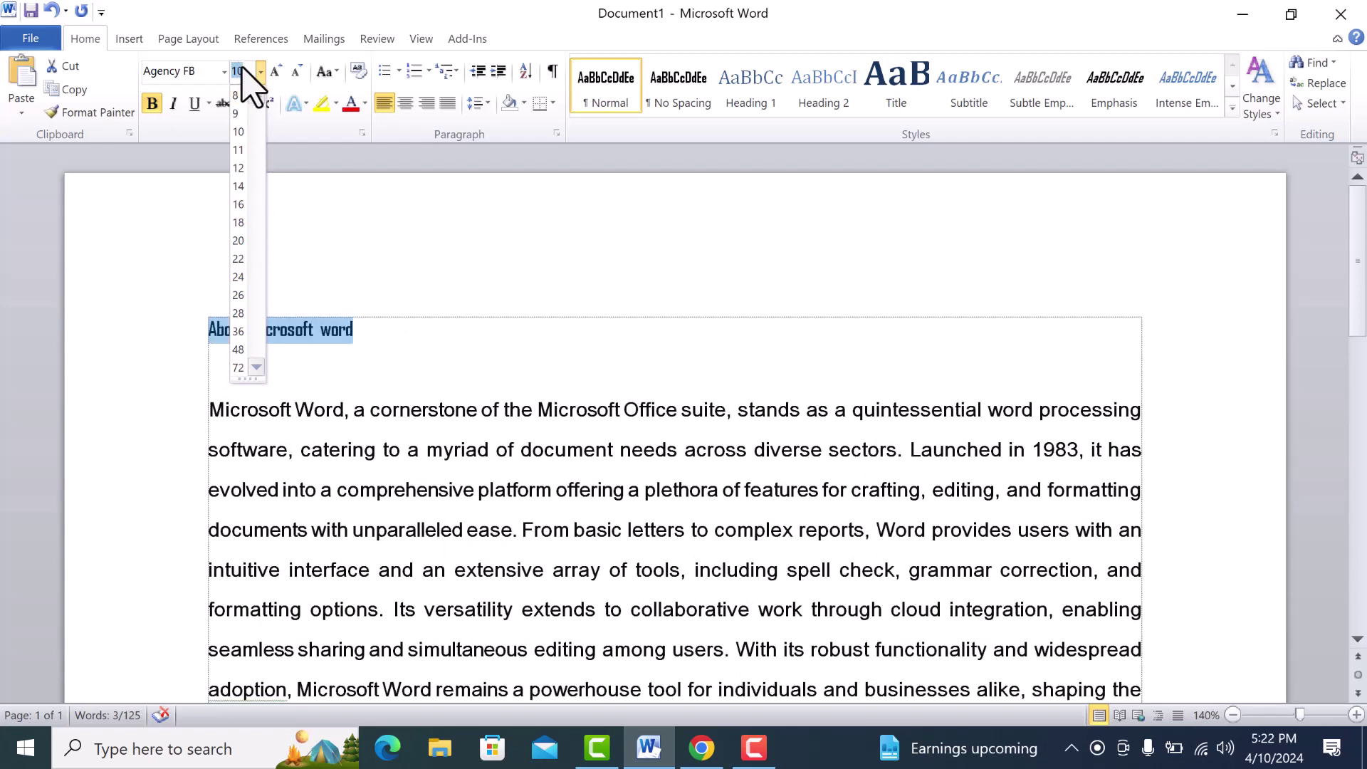
Step: Try a tiny size on the heading, then set it to 80 pt
left_click(239, 95)
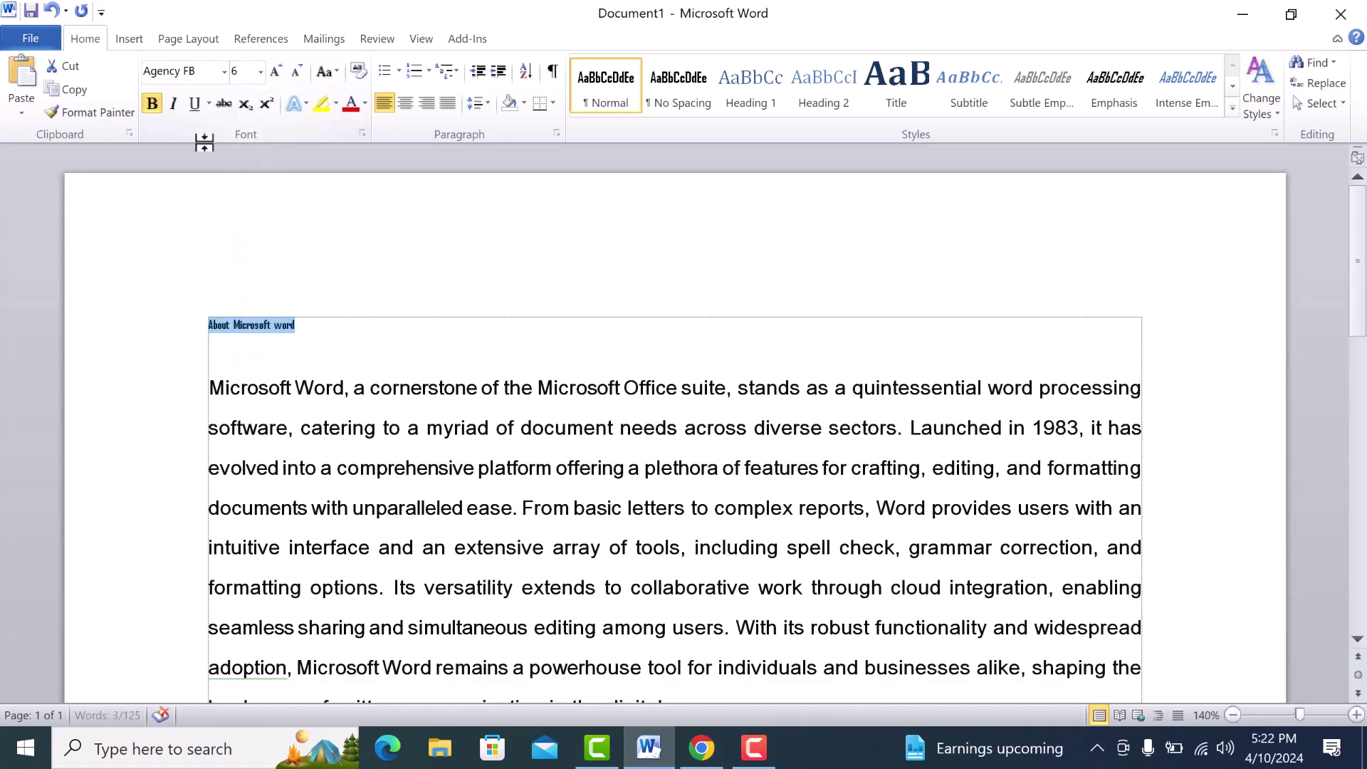
left_click(338, 308)
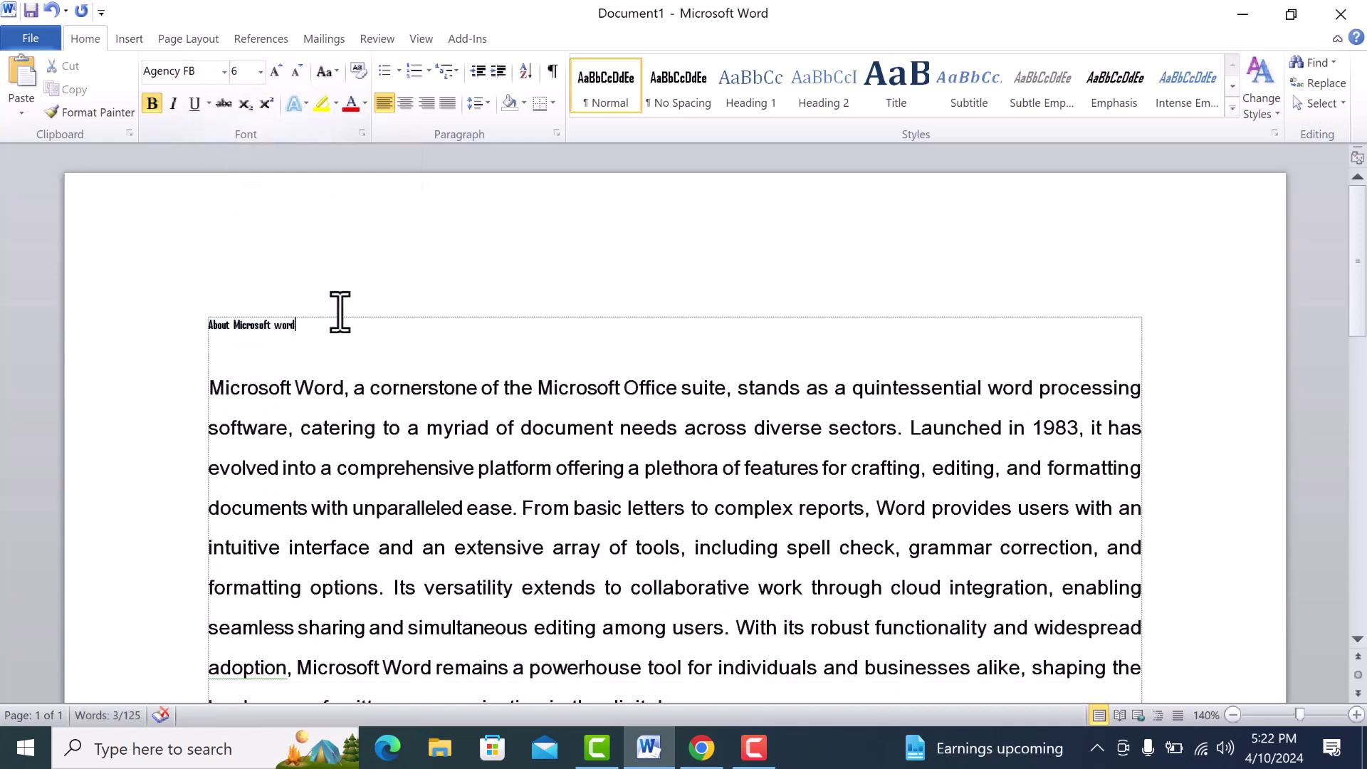
triple_click(221, 328)
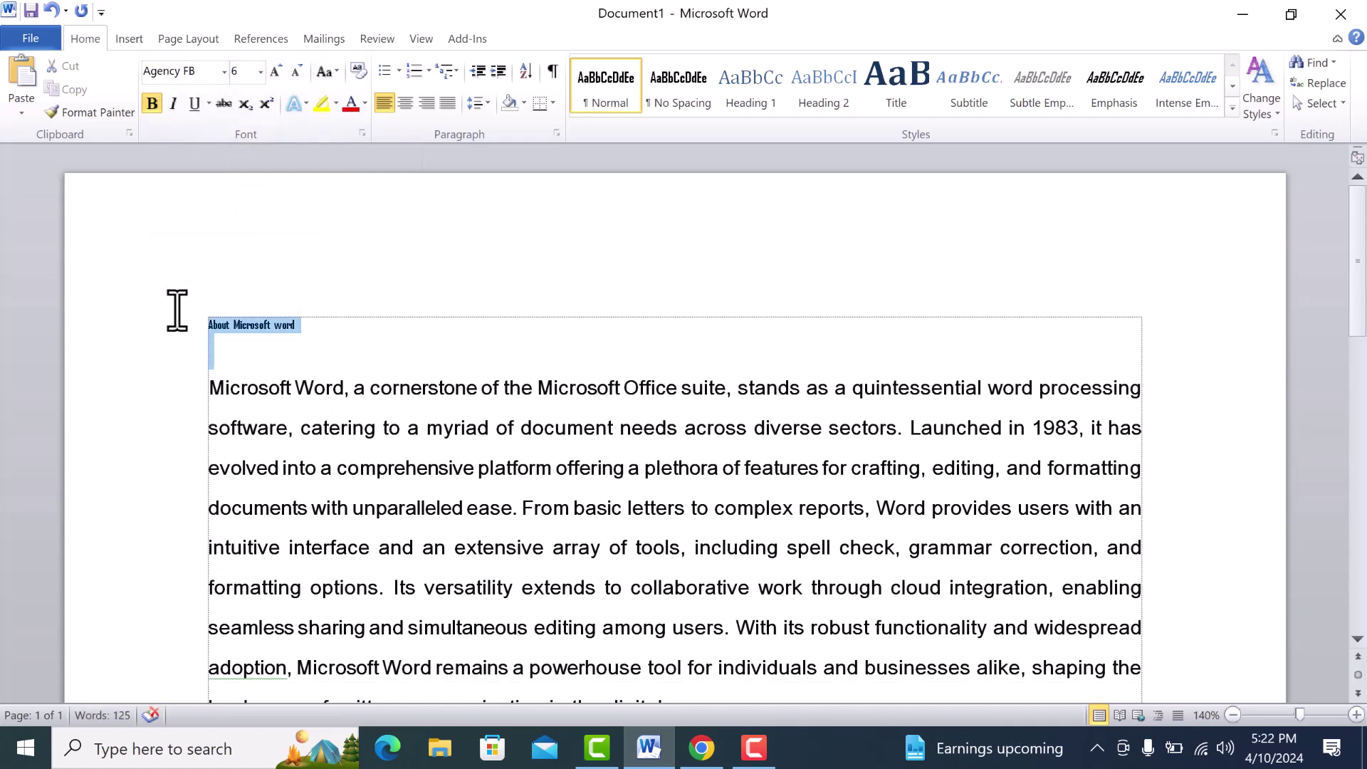
left_click(240, 71)
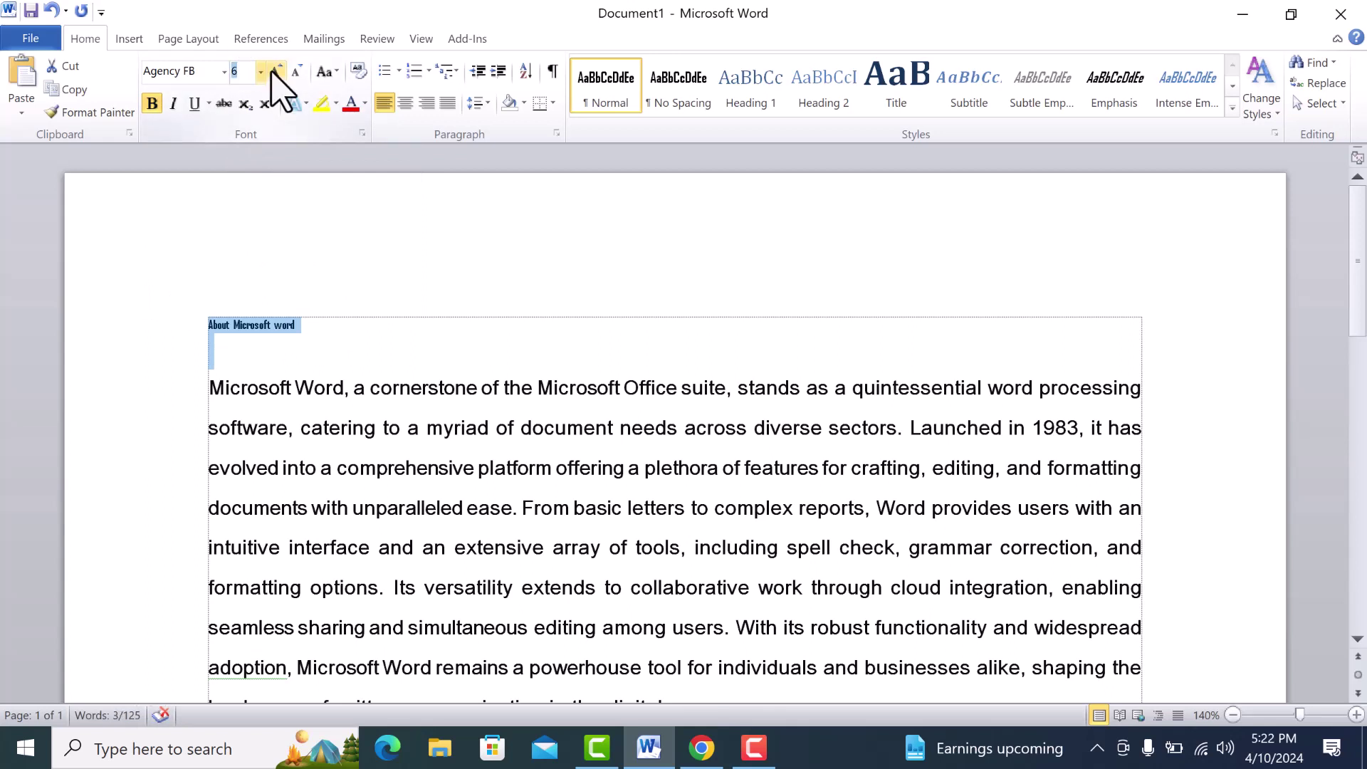
type("80")
key("Return")
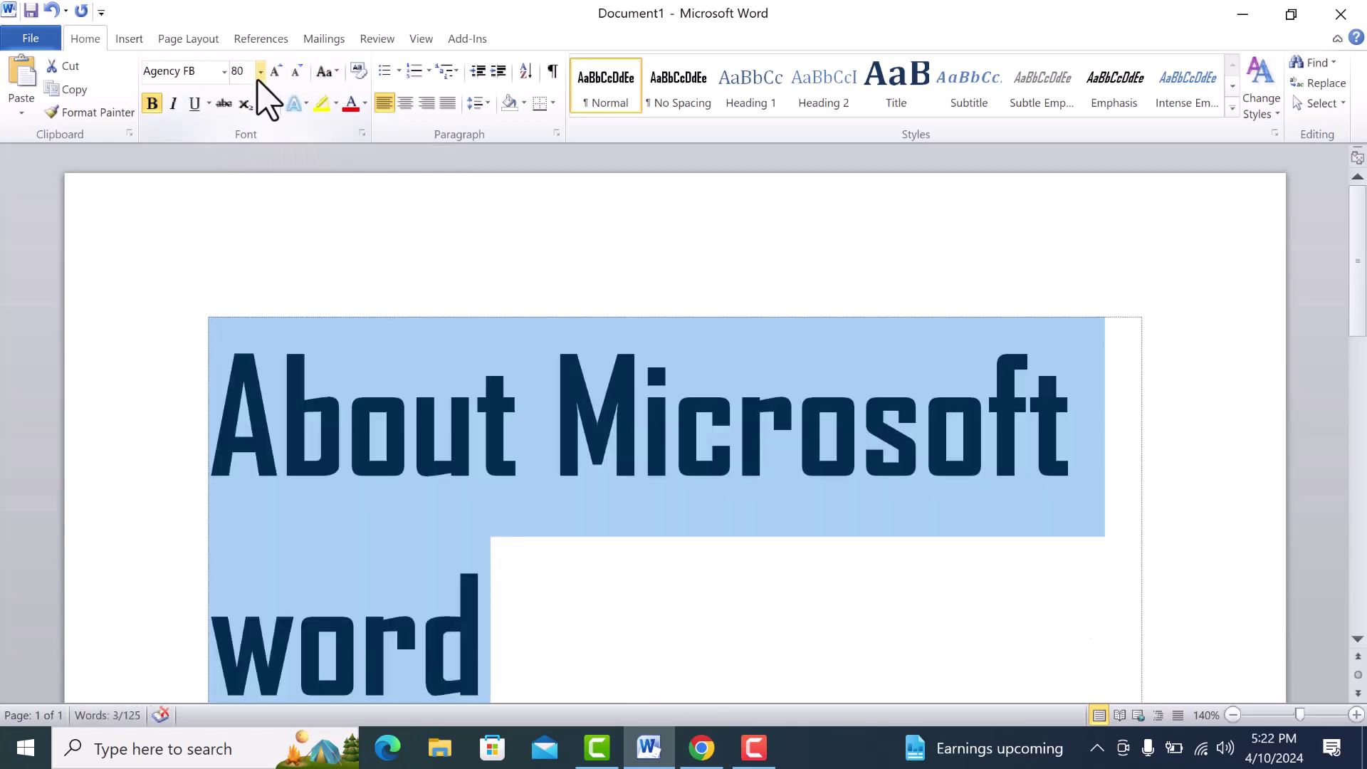
left_click(261, 72)
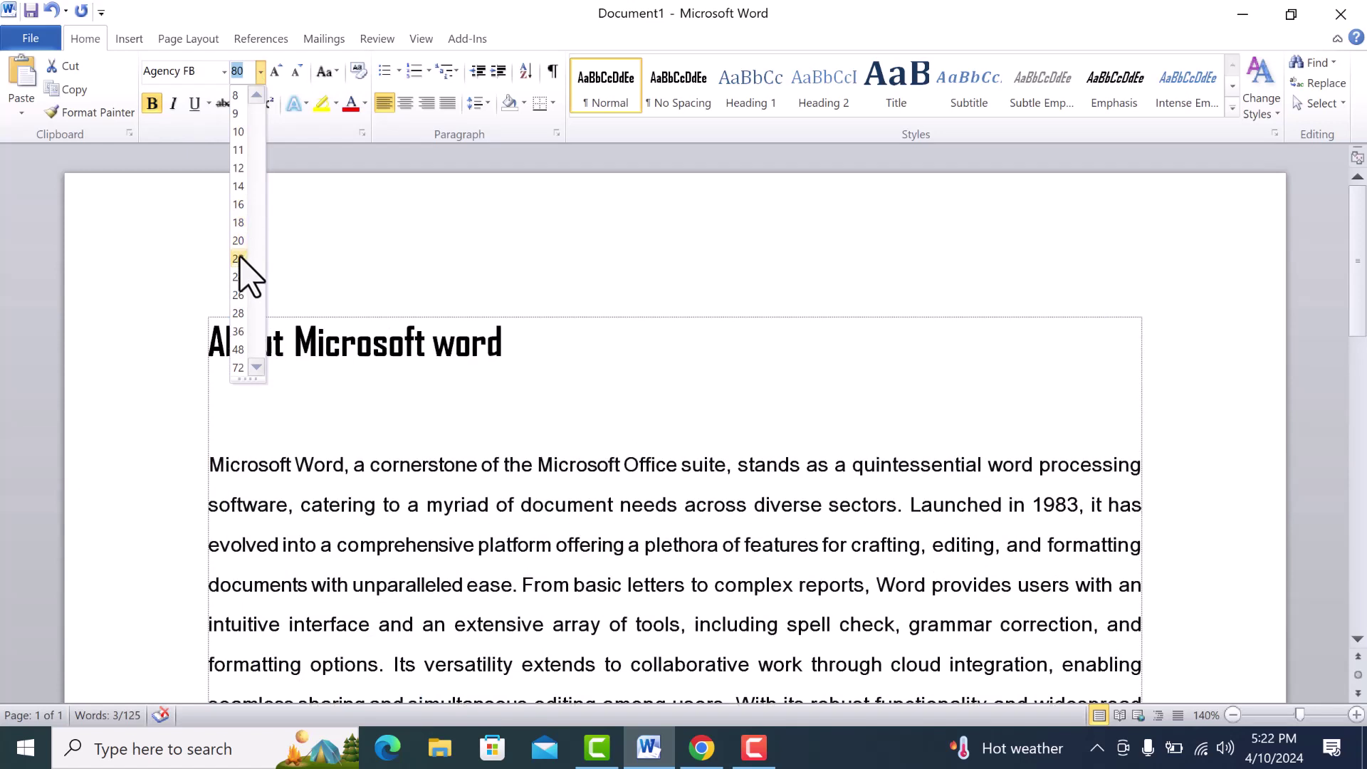
key("Escape")
Step: Reselect the heading and nudge its size up and down with Ctrl+] and Ctrl+[
left_click(654, 349)
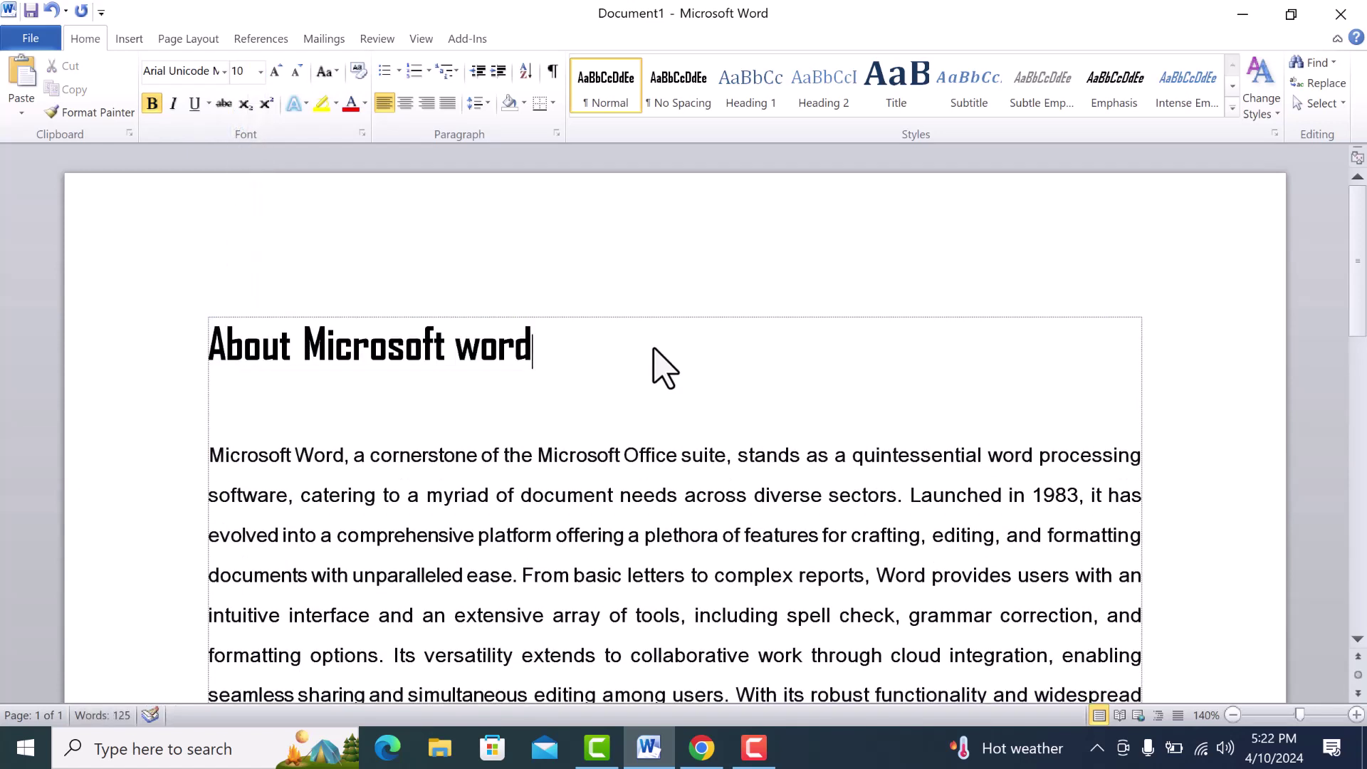
left_click_drag(652, 370, 246, 328)
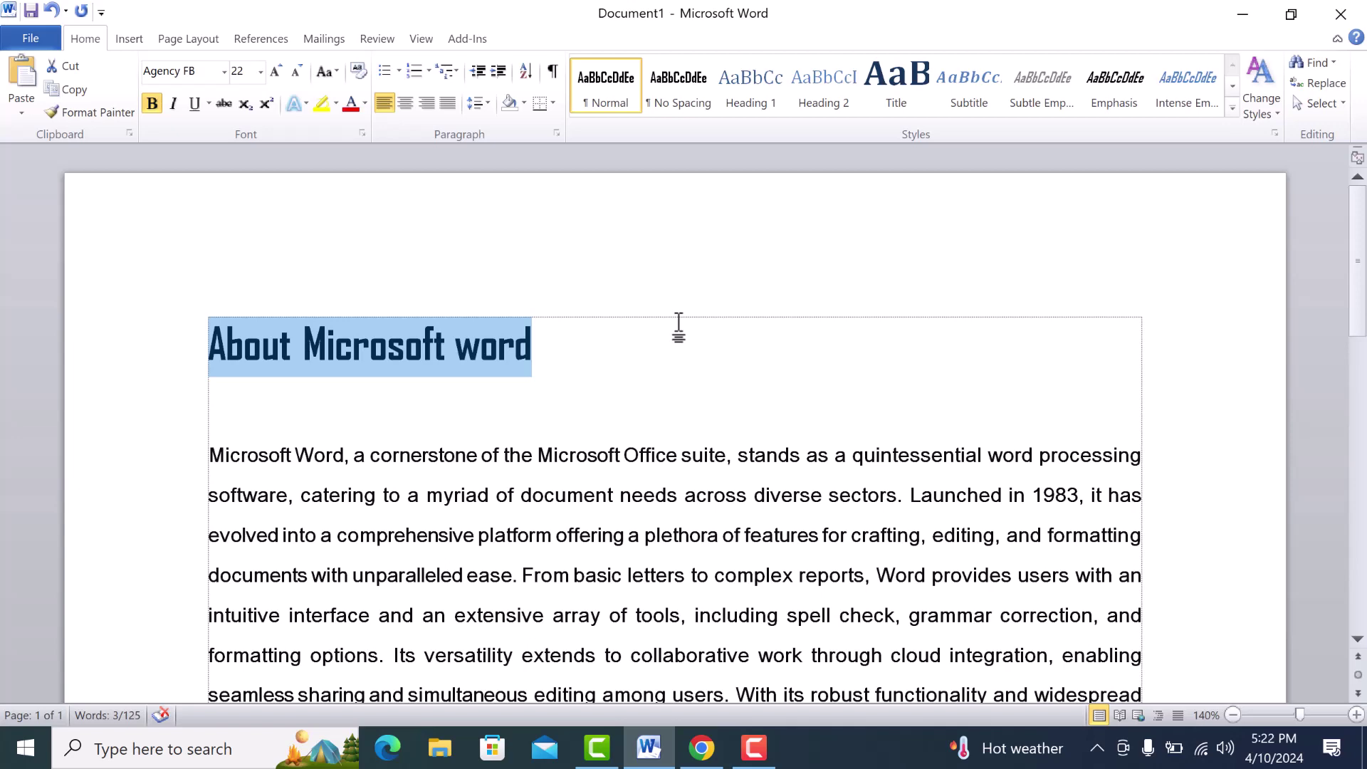
key("ctrl+bracketright")
key("ctrl+bracketright")
key("ctrl+bracketright")
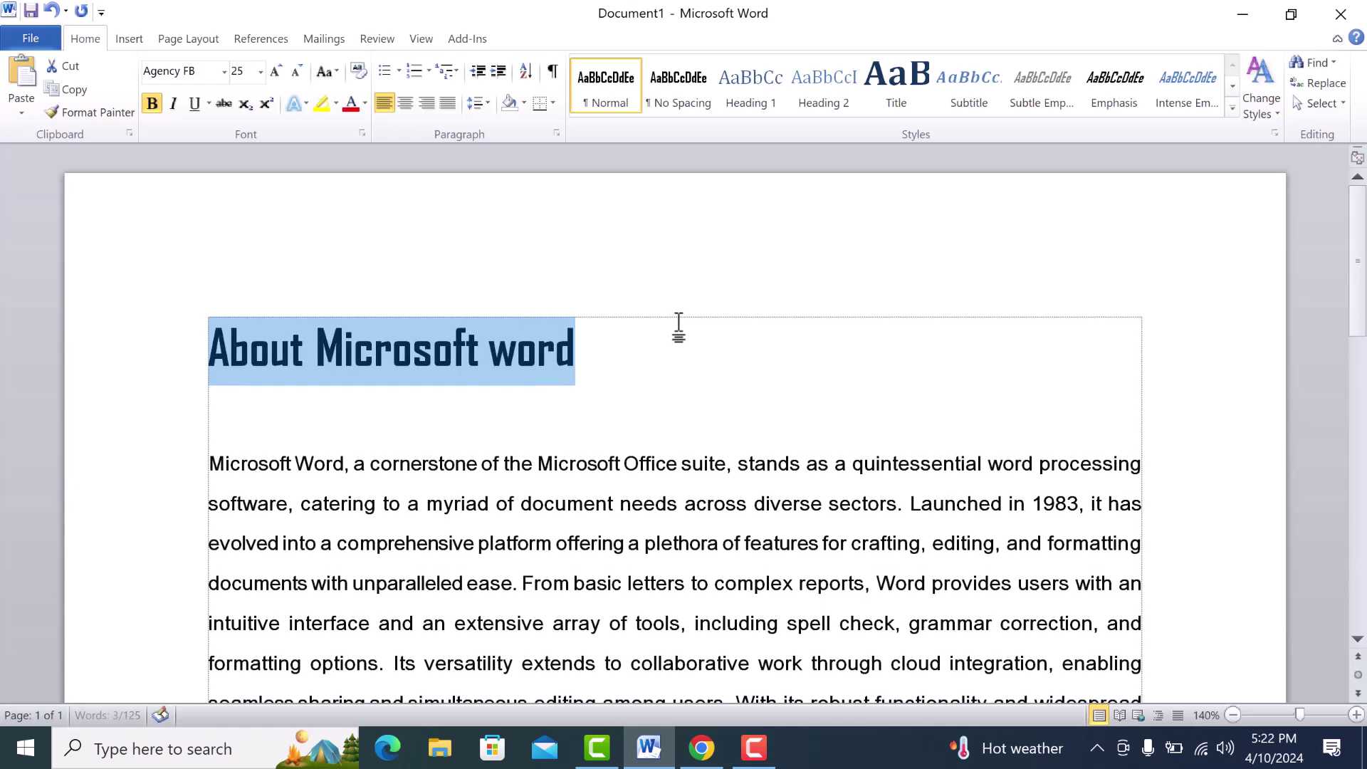
key("ctrl+bracketright")
key("ctrl+bracketright")
key("ctrl+bracketright")
key("ctrl+bracketright")
key("ctrl+bracketright")
key("ctrl+bracketright")
key("ctrl+bracketright")
key("ctrl+bracketright")
key("ctrl+bracketright")
key("ctrl+bracketright")
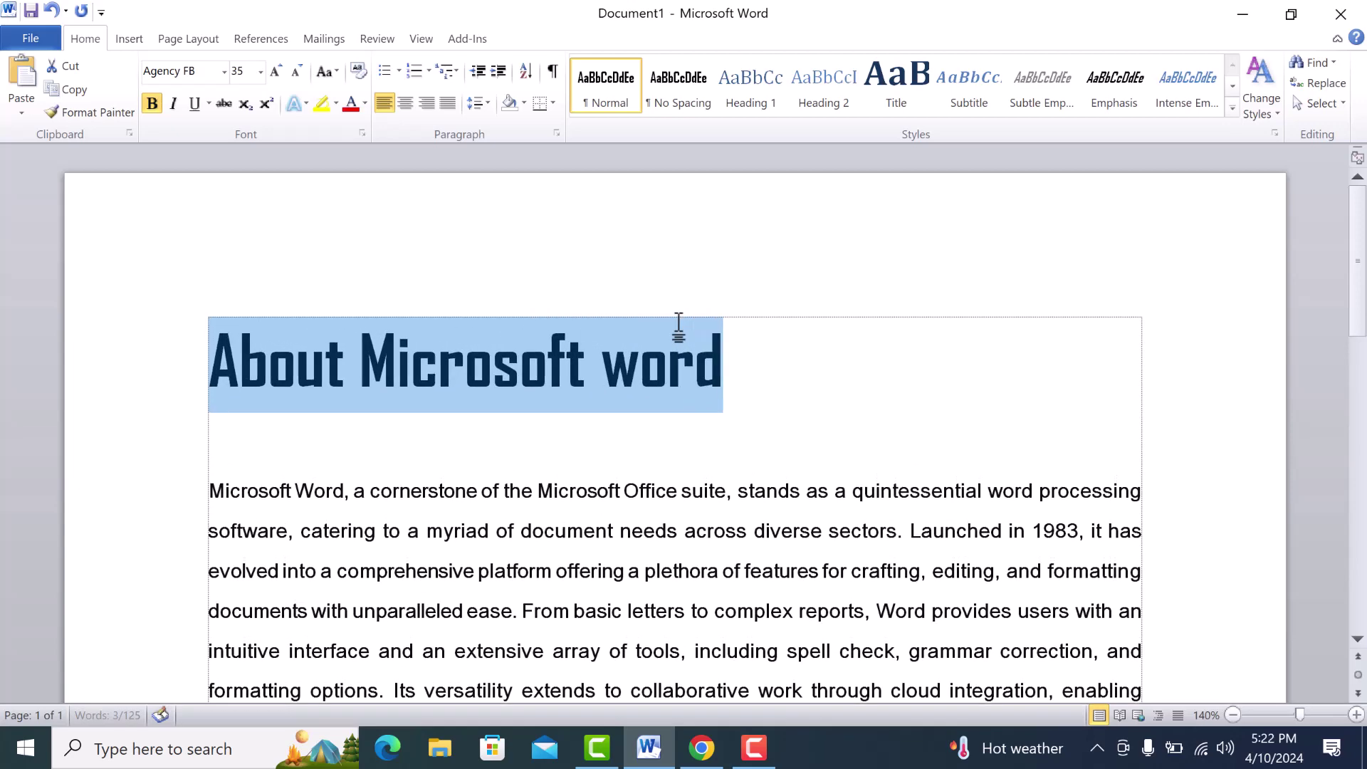
key("ctrl+bracketleft")
key("ctrl+bracketleft")
key("ctrl+bracketleft")
key("ctrl+bracketleft")
key("ctrl+bracketleft")
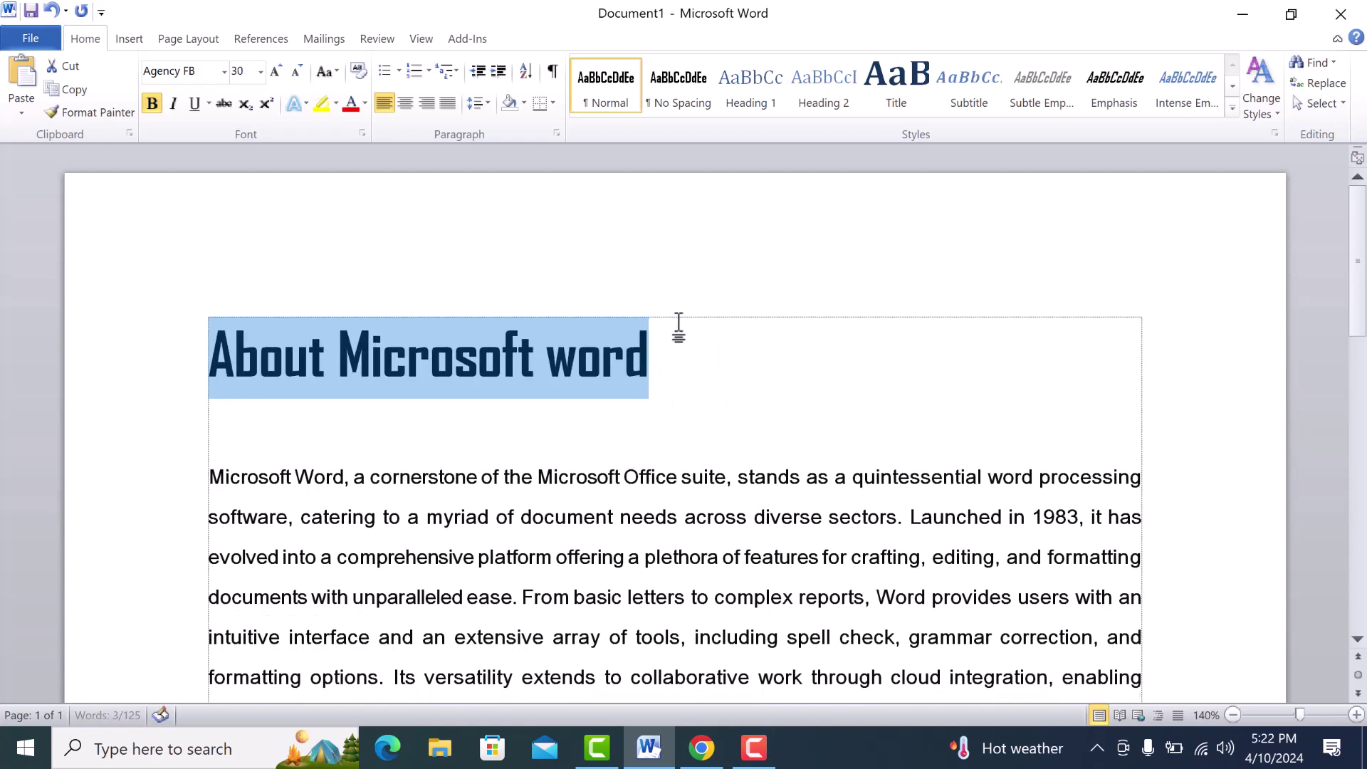
key("ctrl+bracketleft")
key("ctrl+bracketleft")
key("ctrl+bracketleft")
key("ctrl+bracketleft")
key("ctrl+bracketright")
key("ctrl+bracketright")
key("ctrl+bracketright")
key("ctrl+bracketright")
key("ctrl+bracketright")
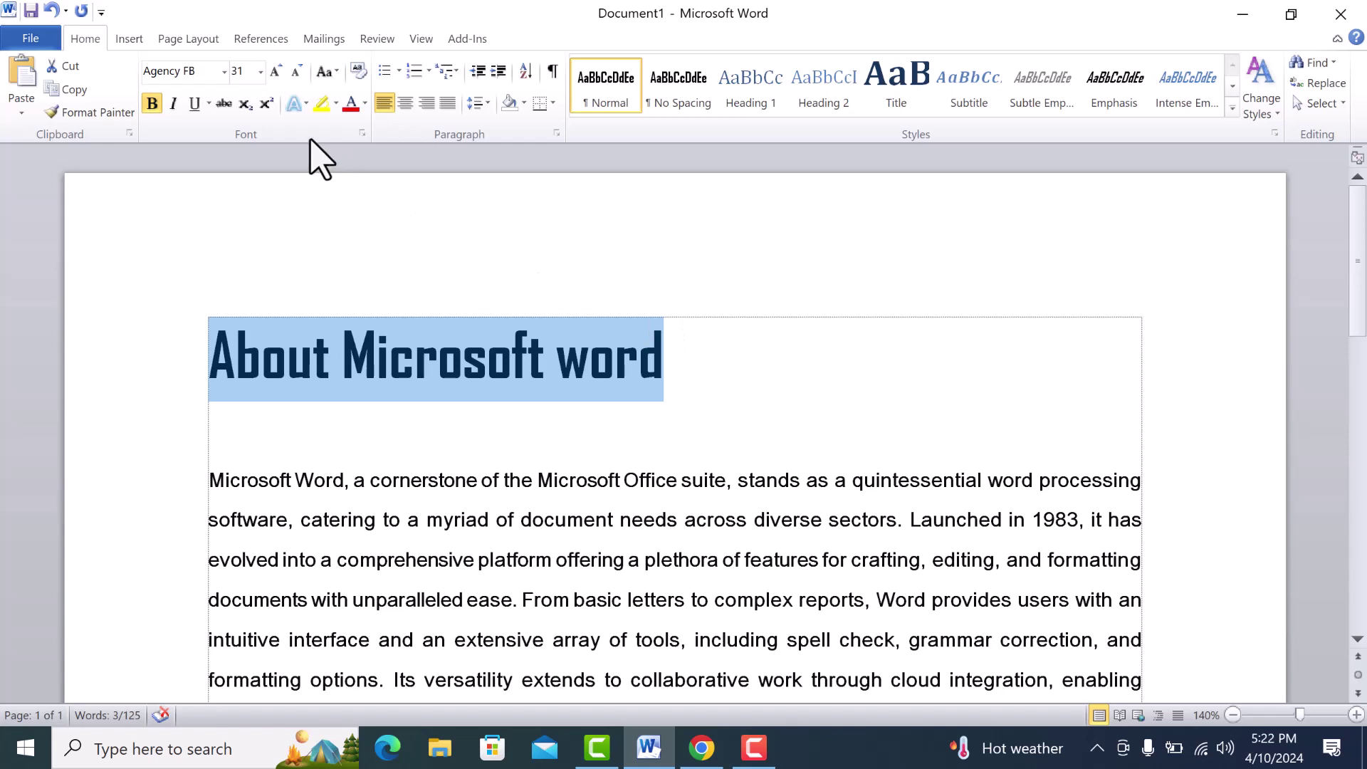
Step: Adjust the heading with Grow and Shrink Font, up to 72 pt, finally settling at 22 on one line
left_click(277, 74)
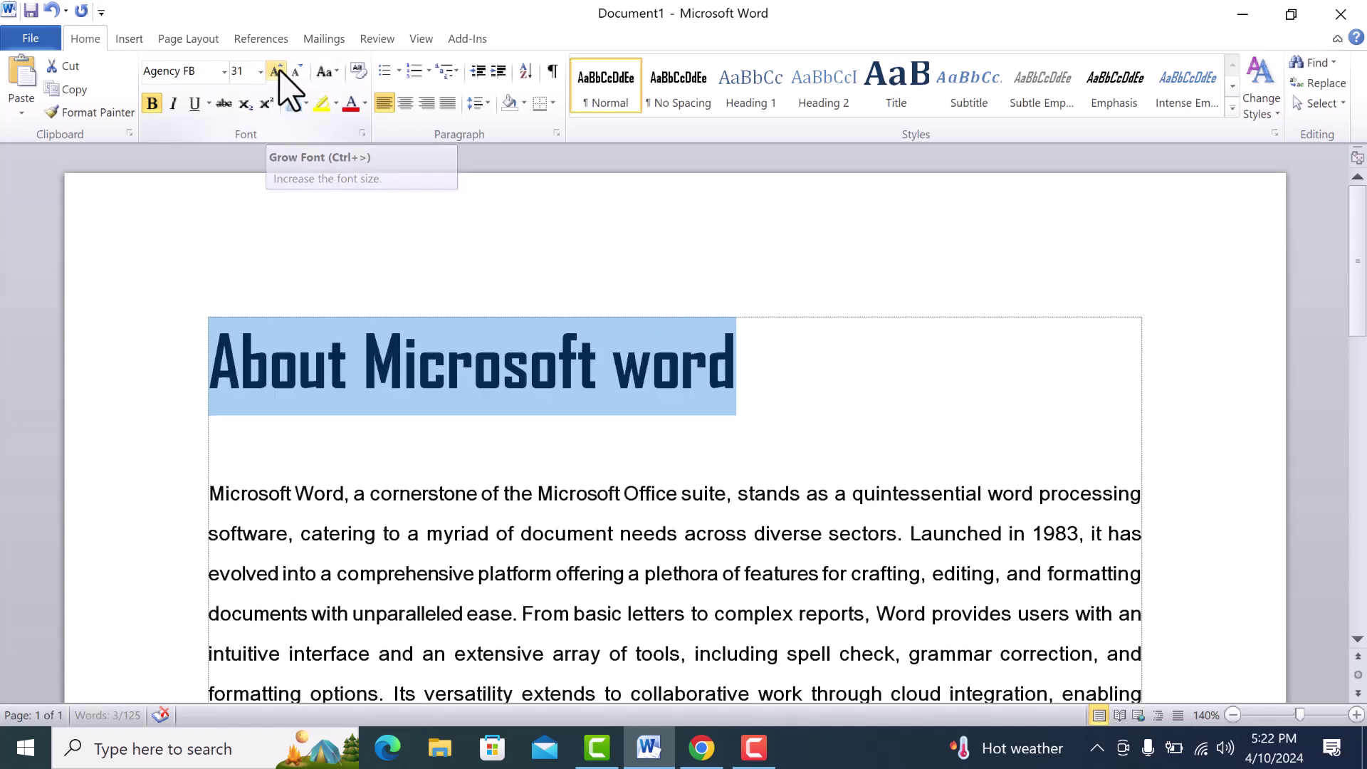
left_click(278, 73)
left_click(278, 74)
left_click(278, 74)
left_click(278, 73)
left_click(297, 73)
left_click(297, 73)
left_click(297, 74)
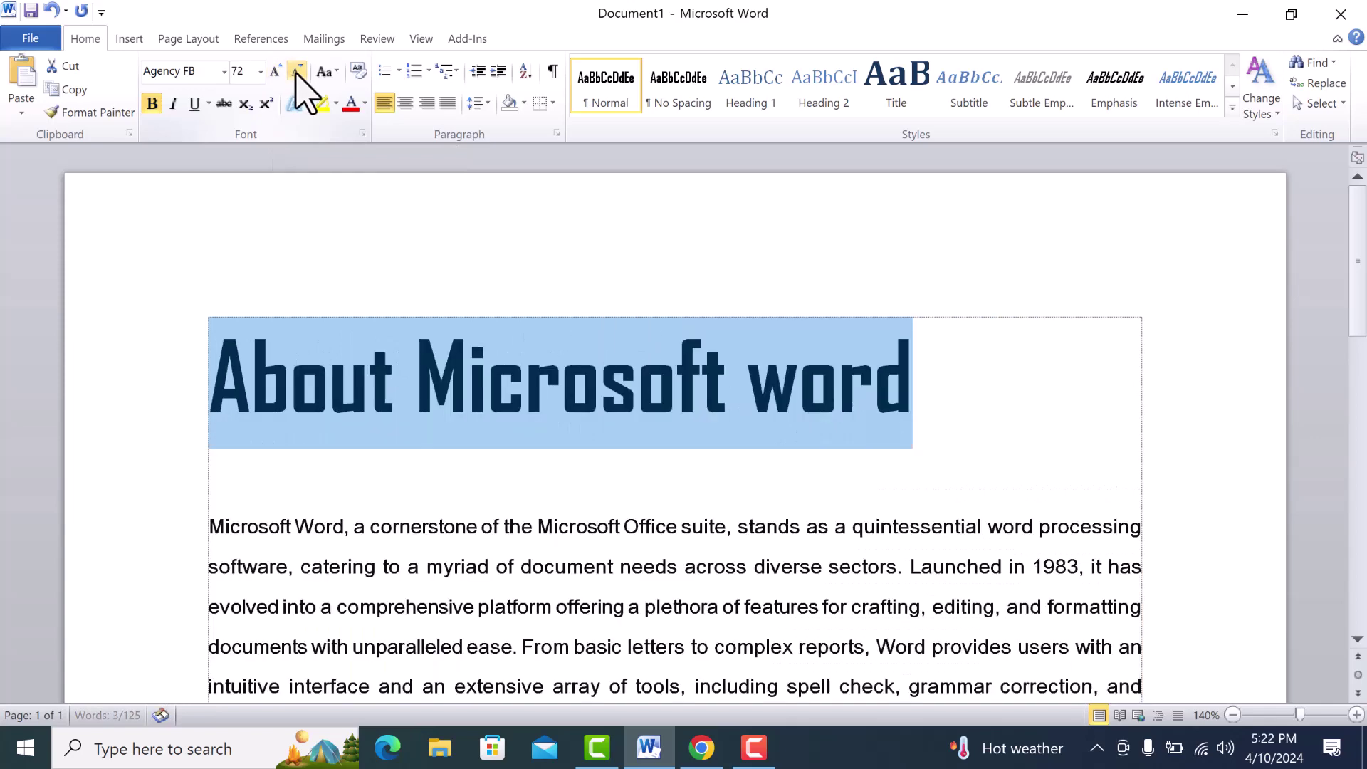
left_click(297, 73)
left_click(297, 73)
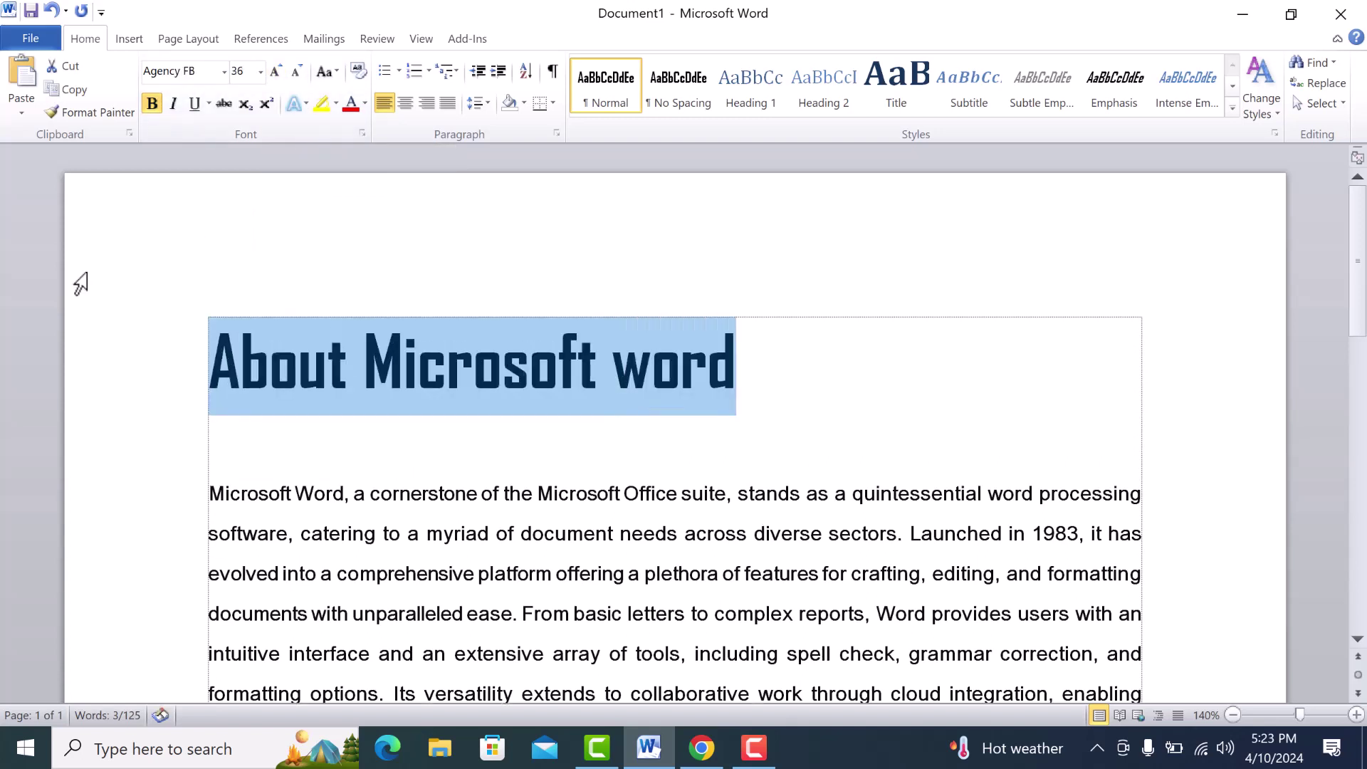
key("ctrl+shift+period")
key("ctrl+shift+period")
key("ctrl+shift+period")
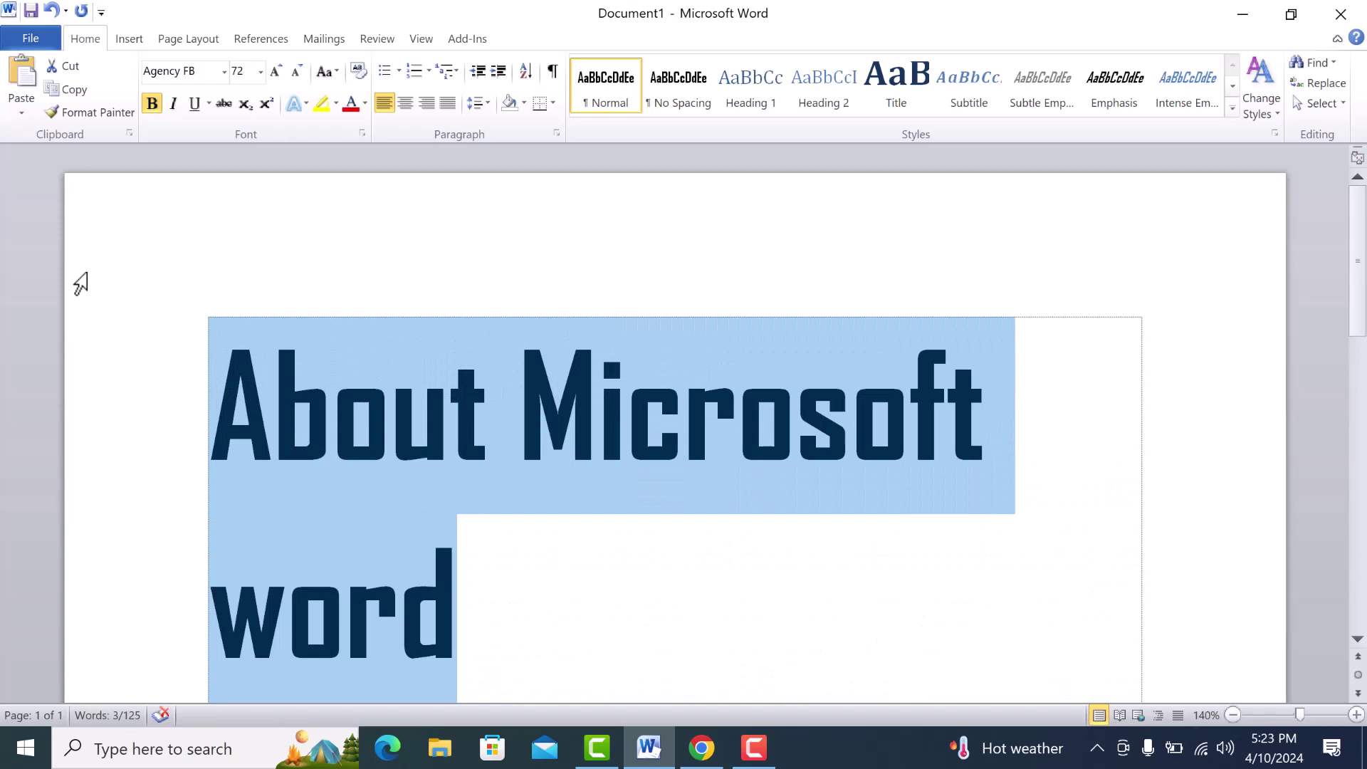
key("ctrl+shift+comma")
key("ctrl+shift+comma")
key("ctrl+shift+comma")
key("ctrl+shift+comma")
key("ctrl+shift+comma")
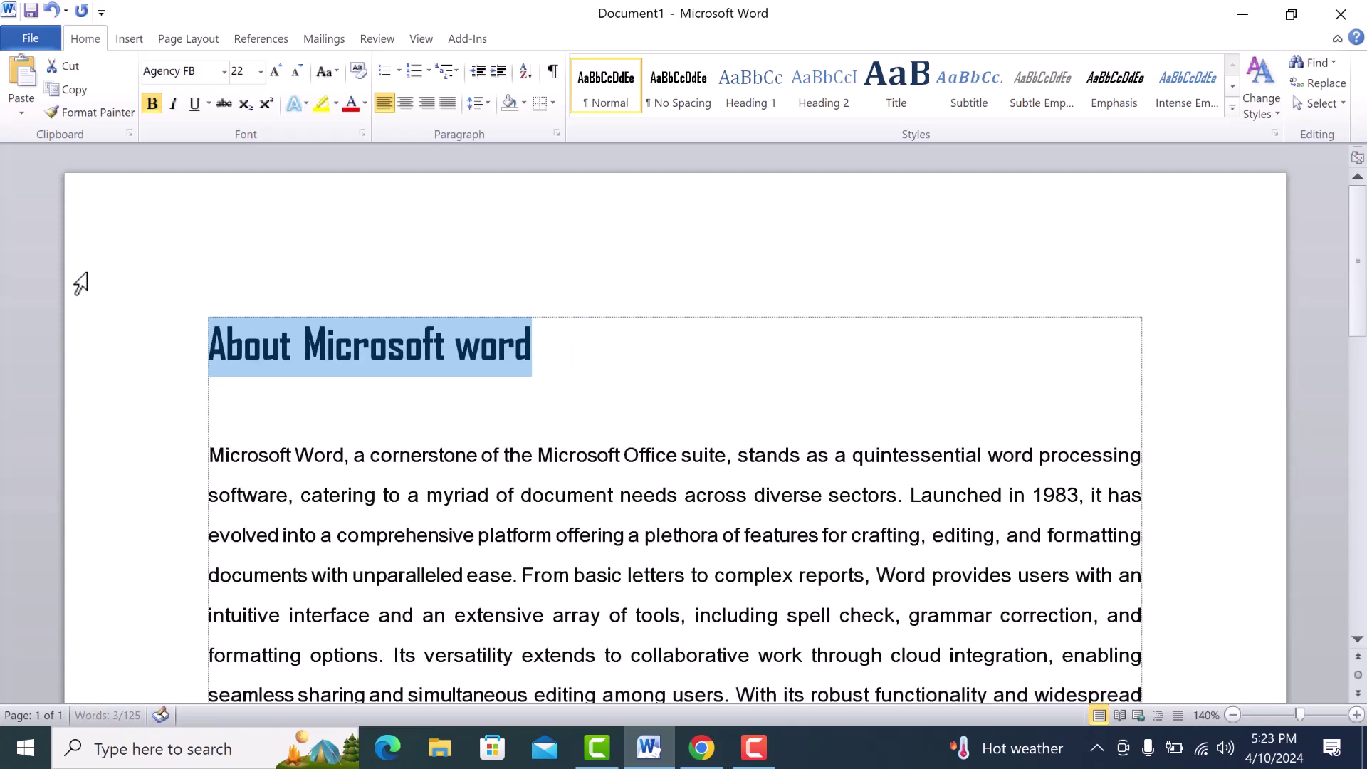
Step: Shrink the heading step by step down to size 14
left_click(569, 356)
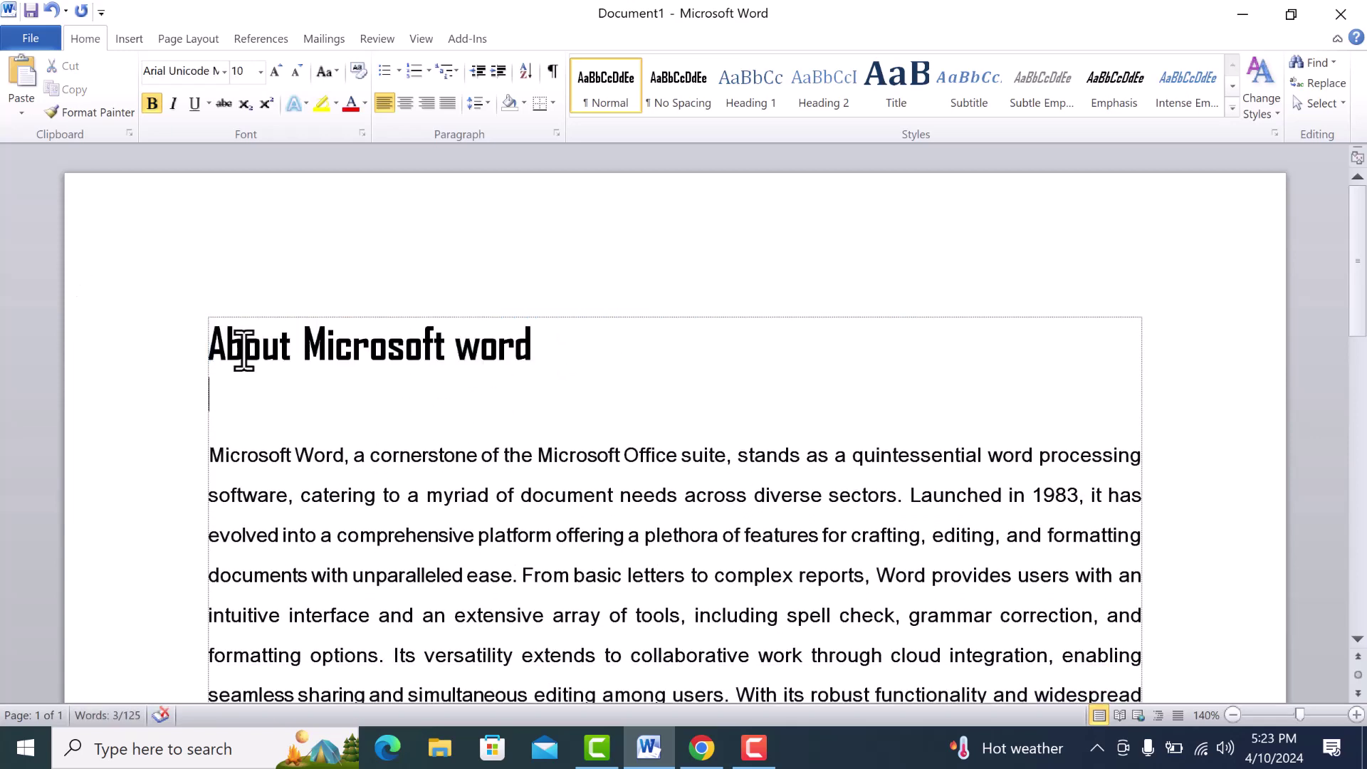
left_click(138, 349)
left_click(296, 71)
triple_click(295, 71)
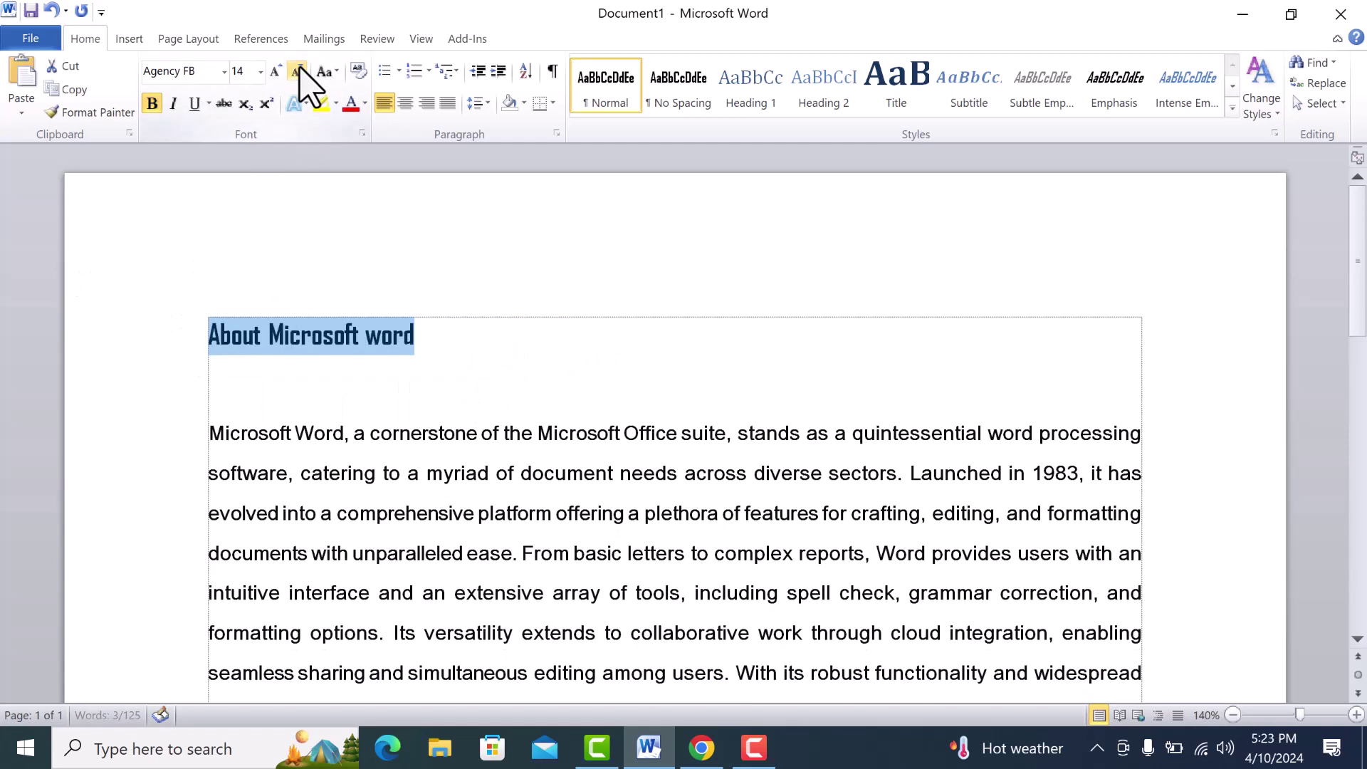
left_click(296, 71)
double_click(276, 71)
left_click(276, 71)
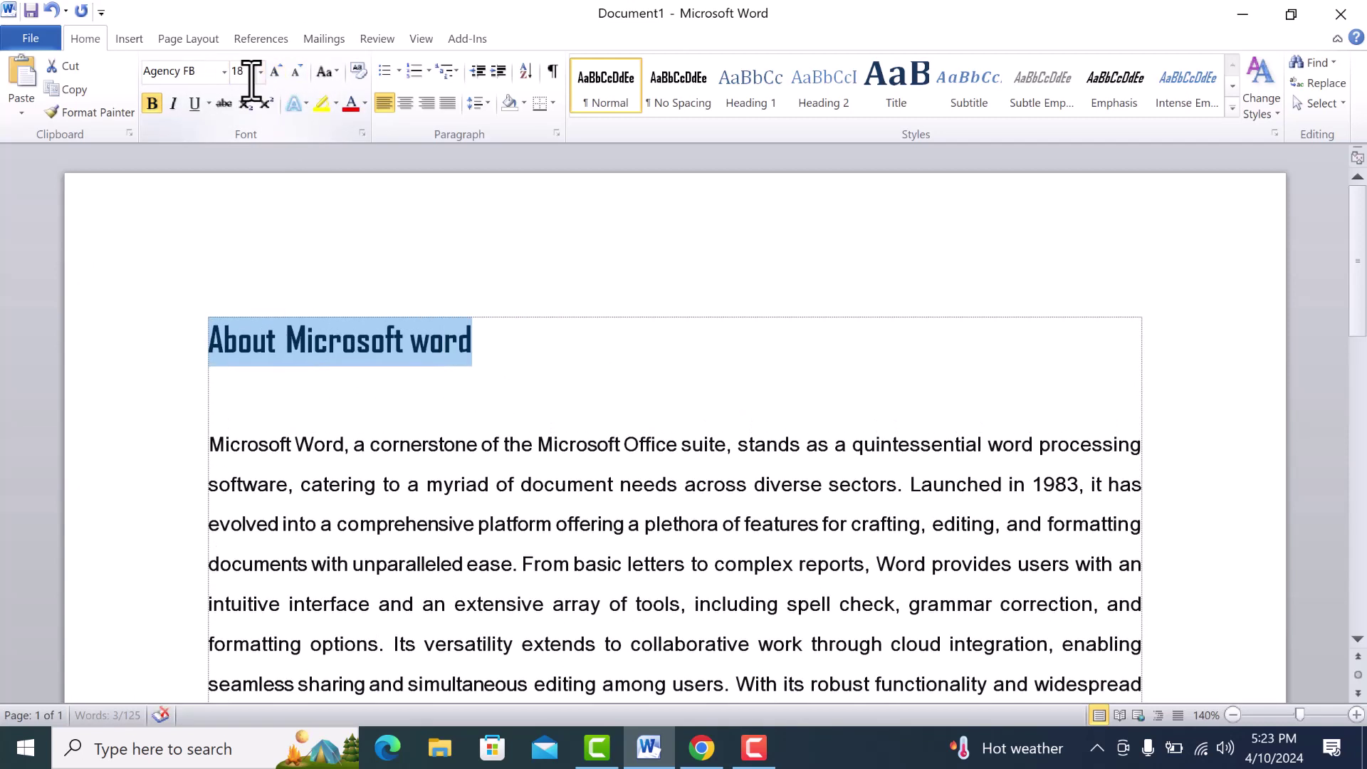
type("14")
key("Return")
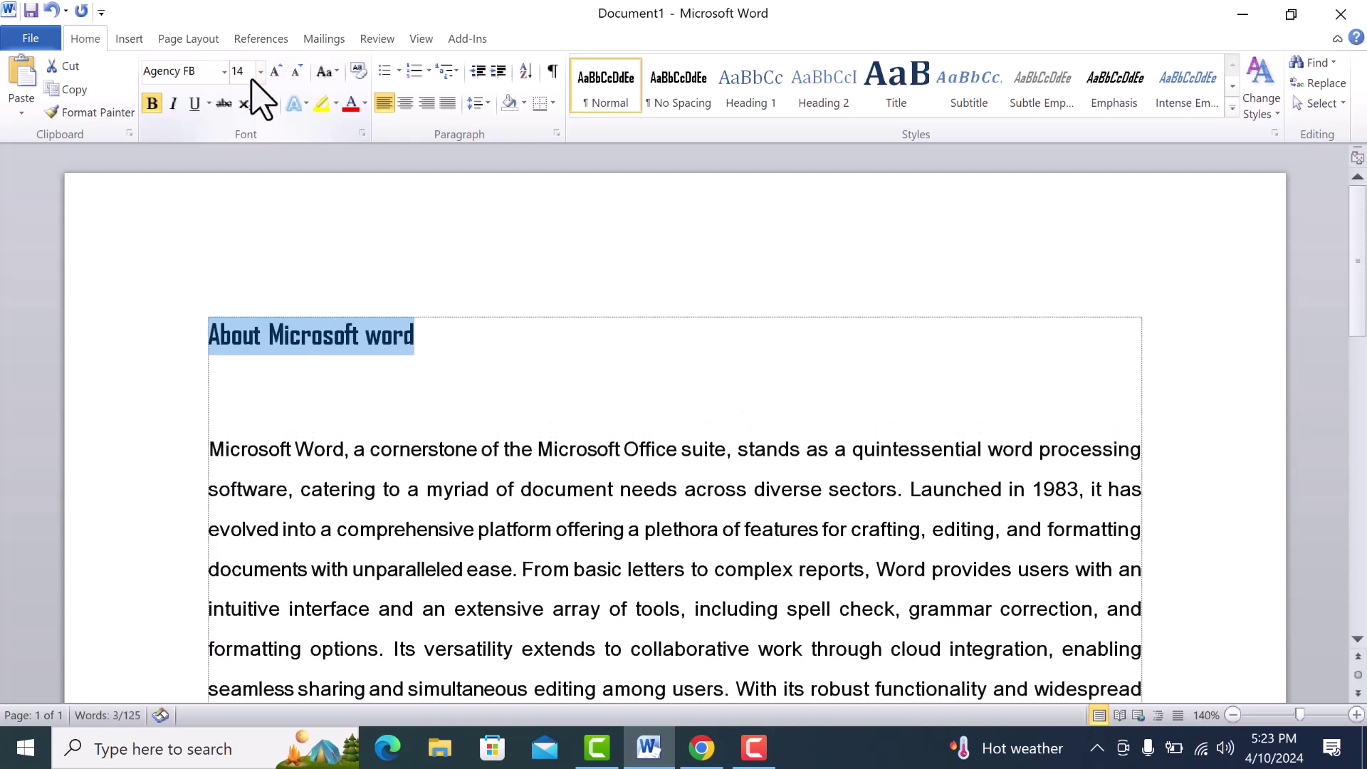
left_click(361, 390)
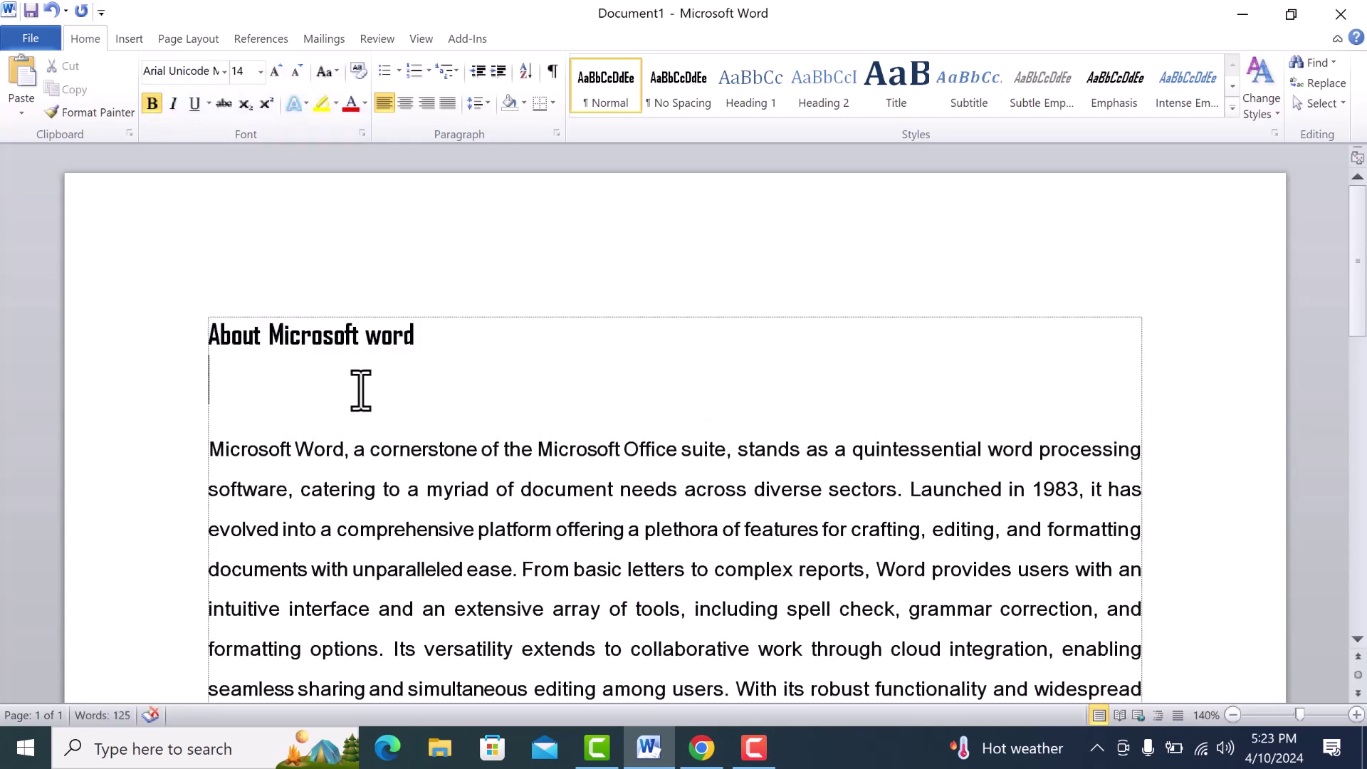
Step: Reselect the heading and grow it three steps to size 20
left_click_drag(453, 333, 166, 324)
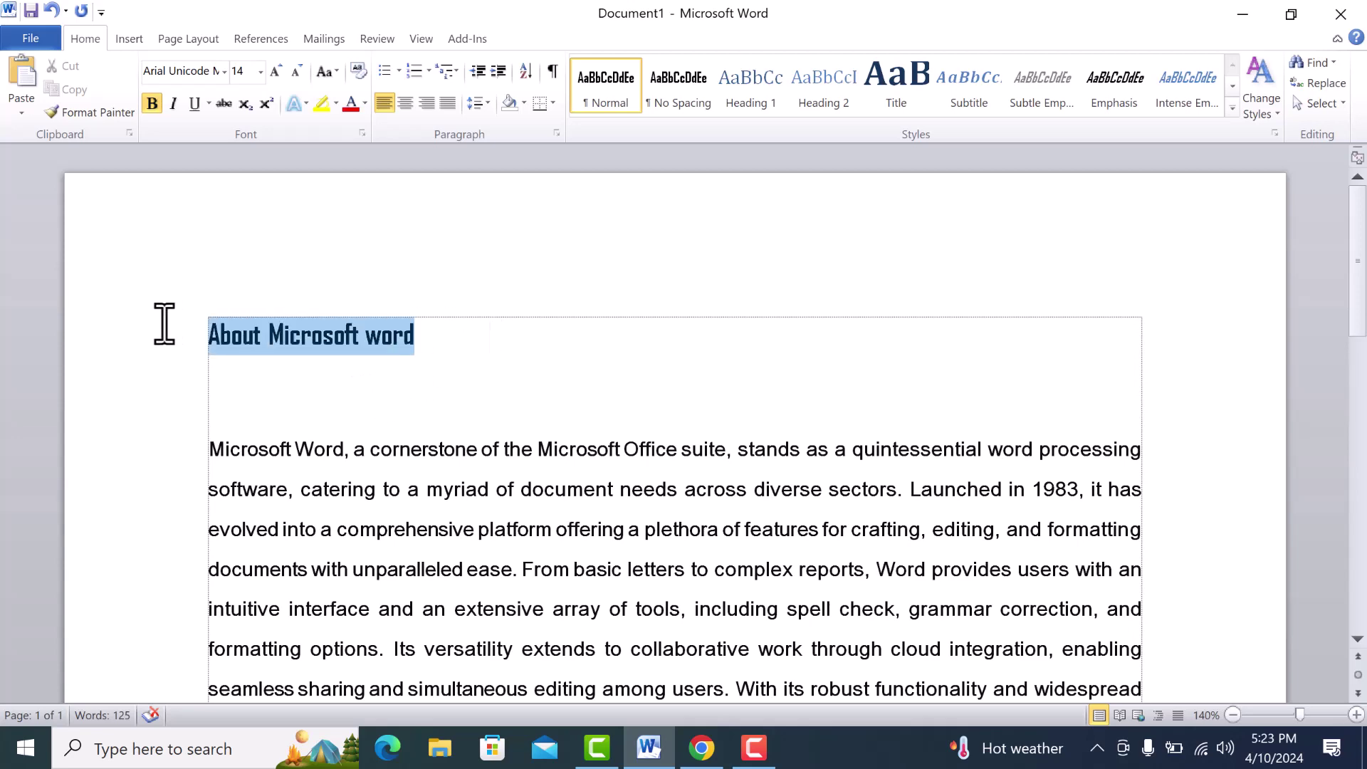
left_click(473, 570)
scroll(428, 569, "down", 2)
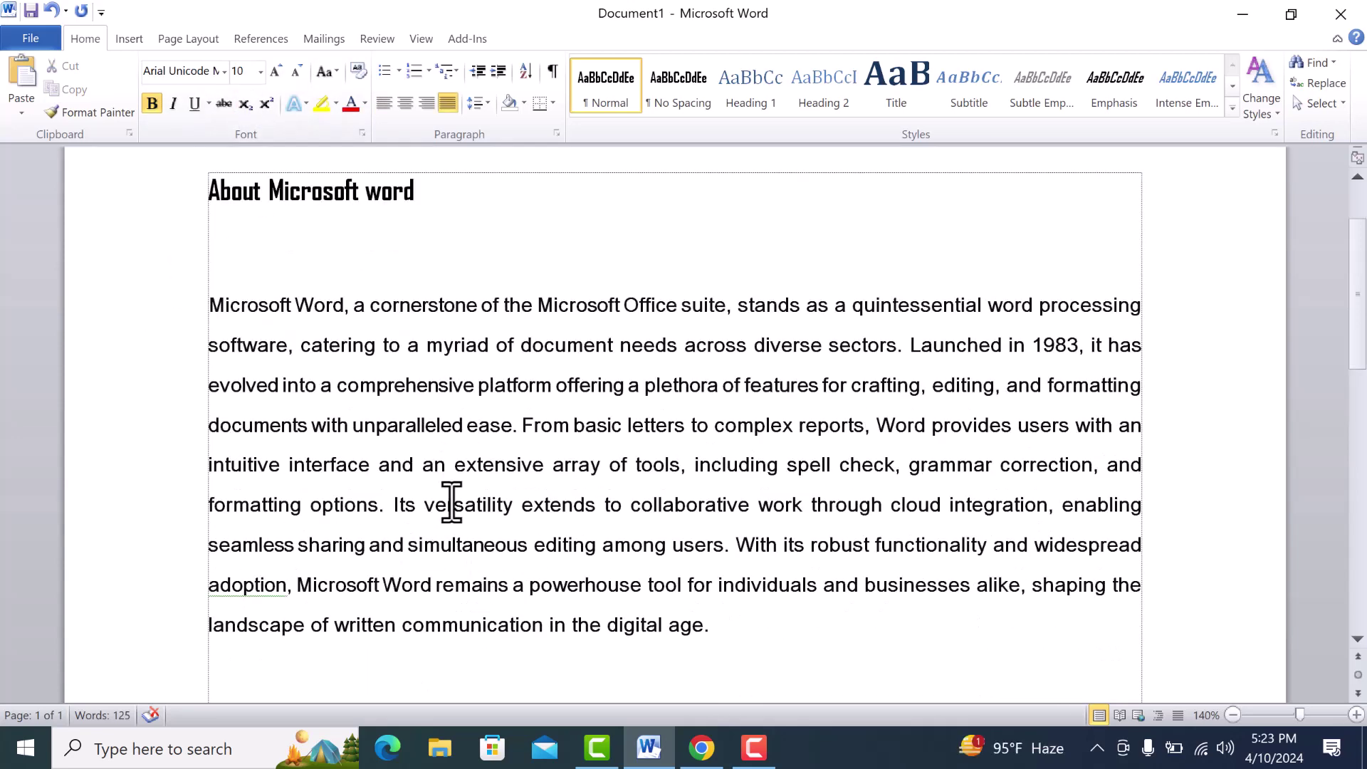
scroll(427, 423, "up", 1)
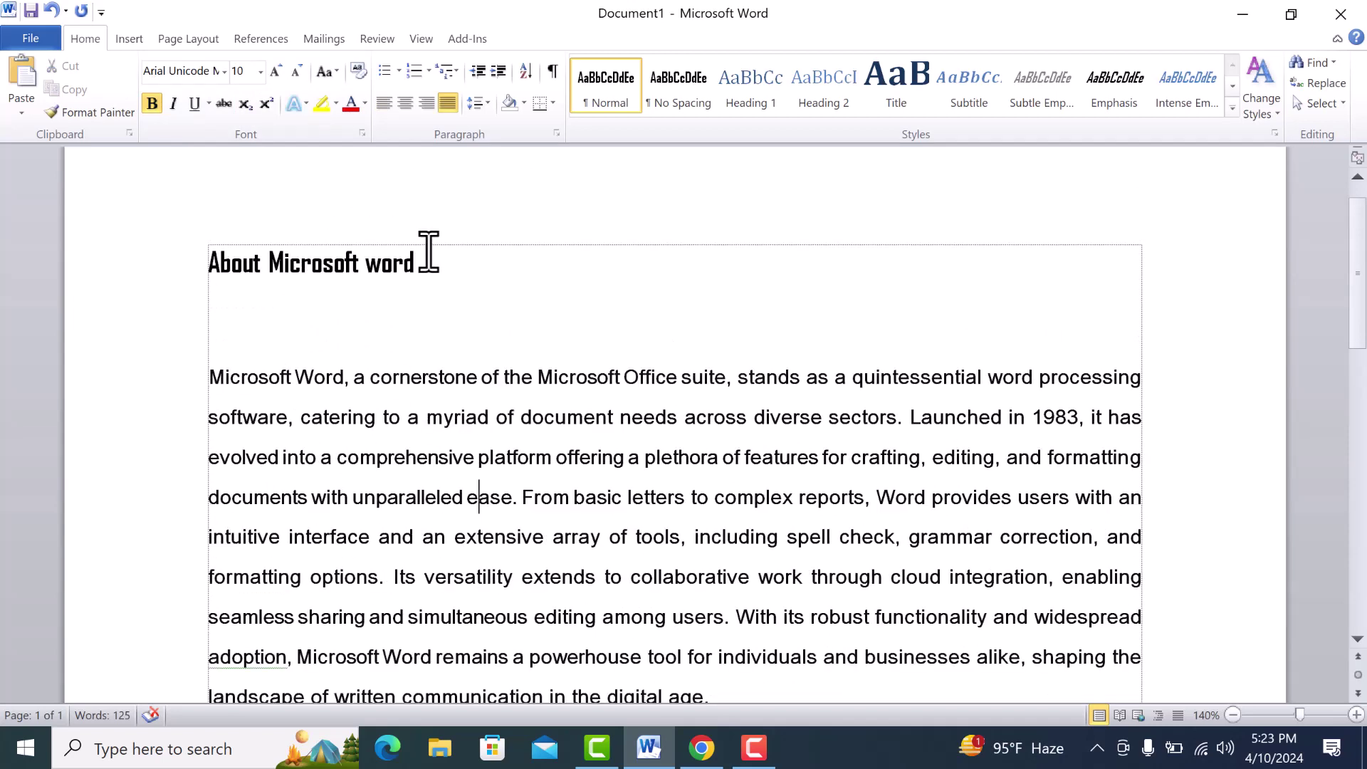
left_click_drag(437, 259, 240, 260)
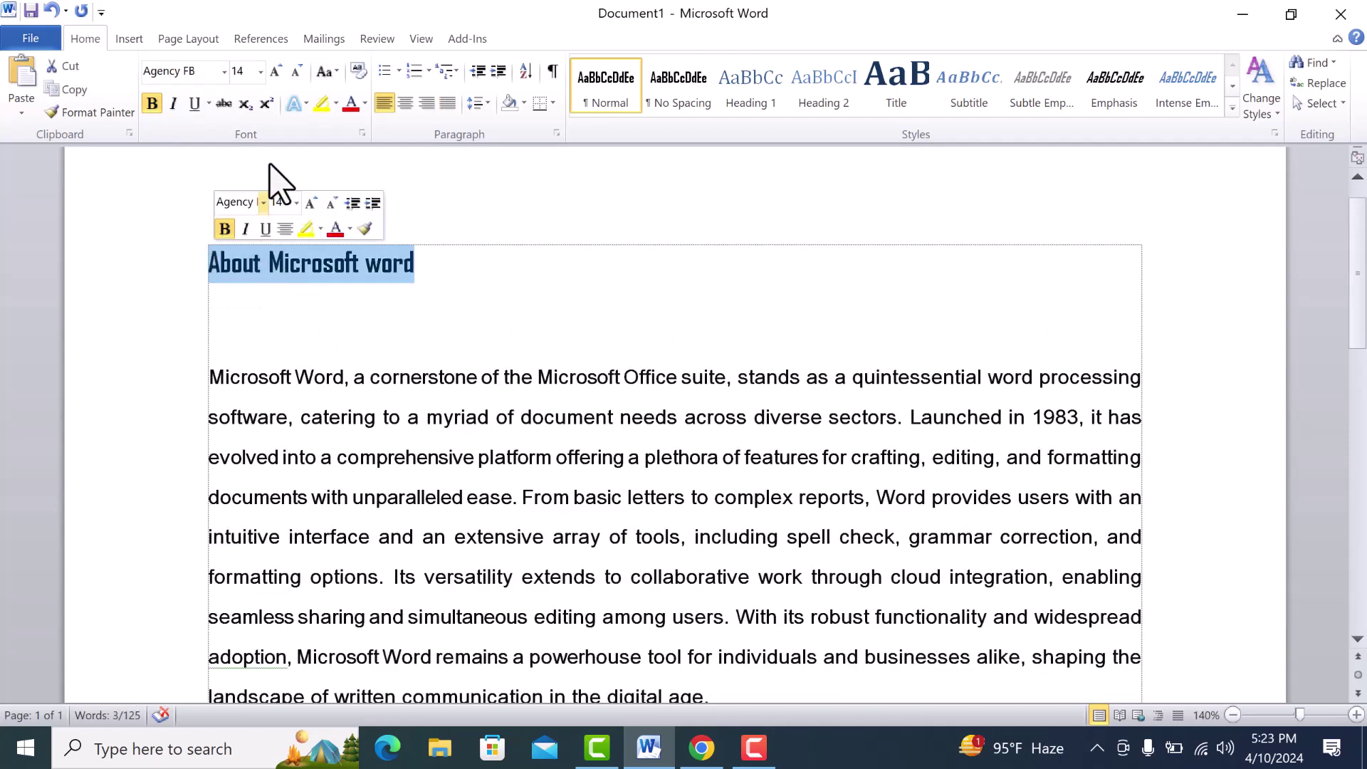
left_click(276, 72)
left_click(276, 72)
left_click(275, 72)
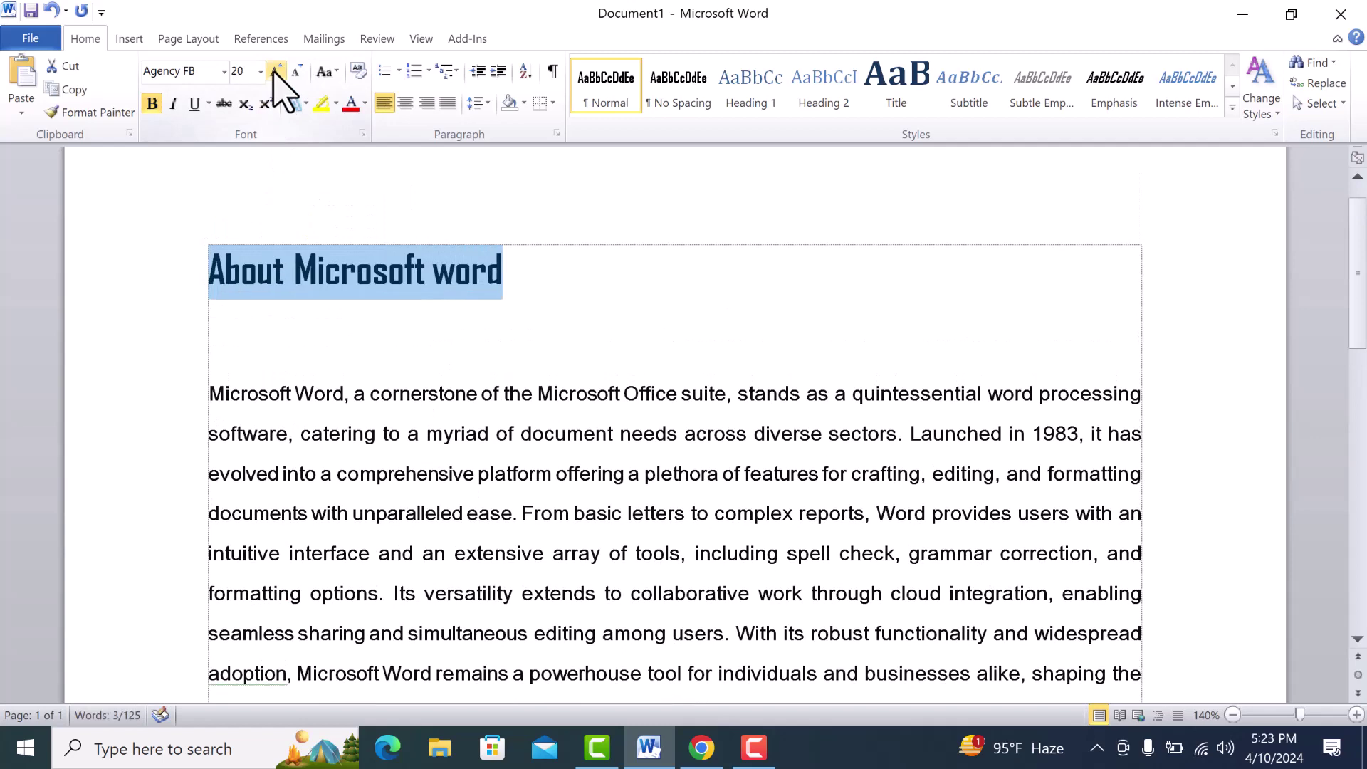
left_click(271, 317)
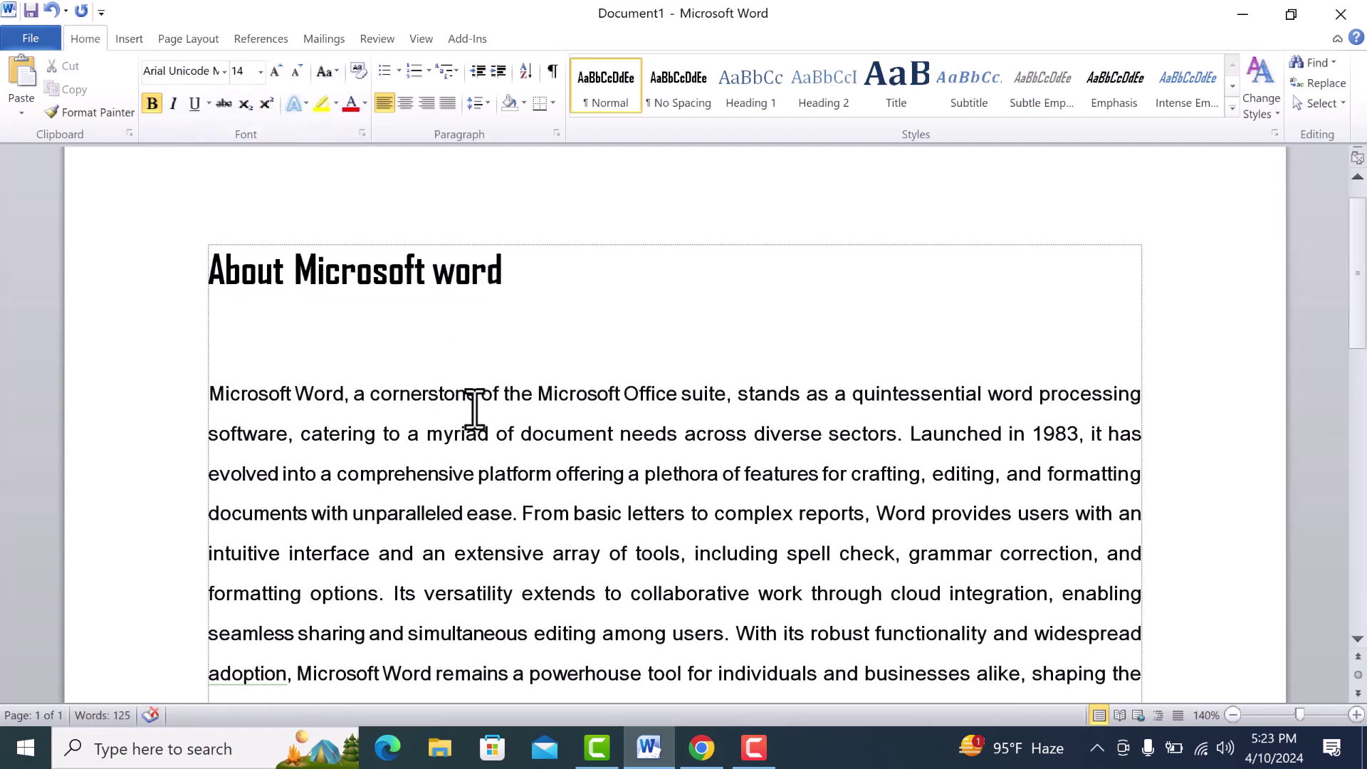
Step: Add a 'Curriculum Vitae' line below the title, grow it to 22, then shrink it to 20
key("Return")
type("Curriculum Viat")
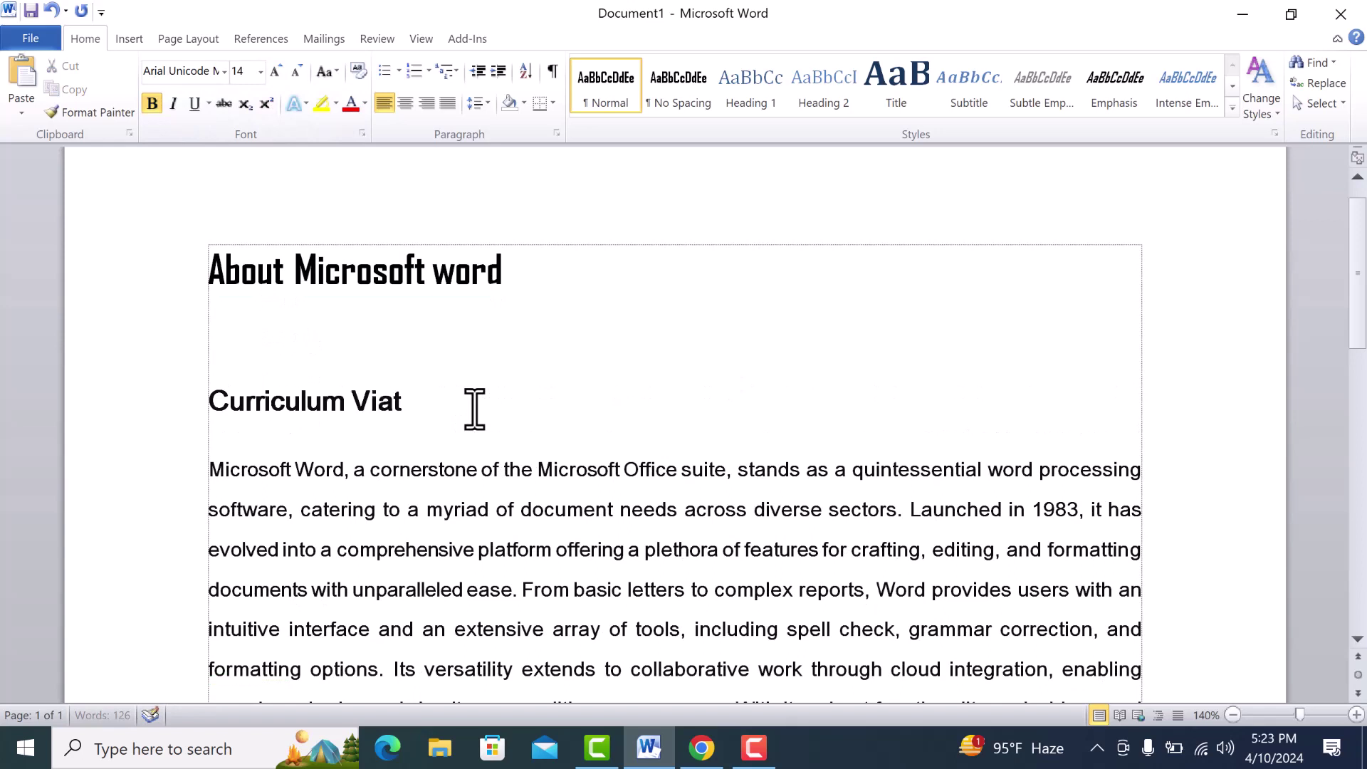
type("e")
type("e")
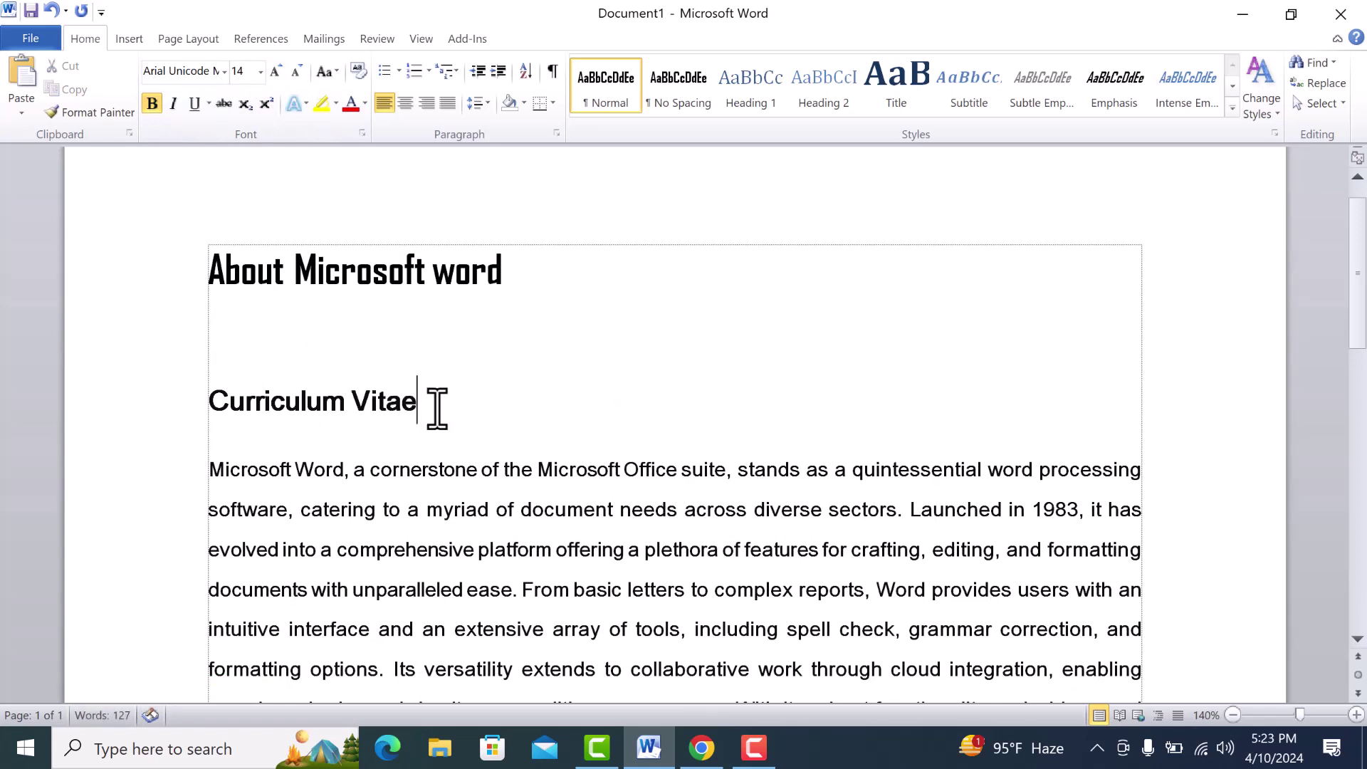
left_click_drag(445, 403, 189, 397)
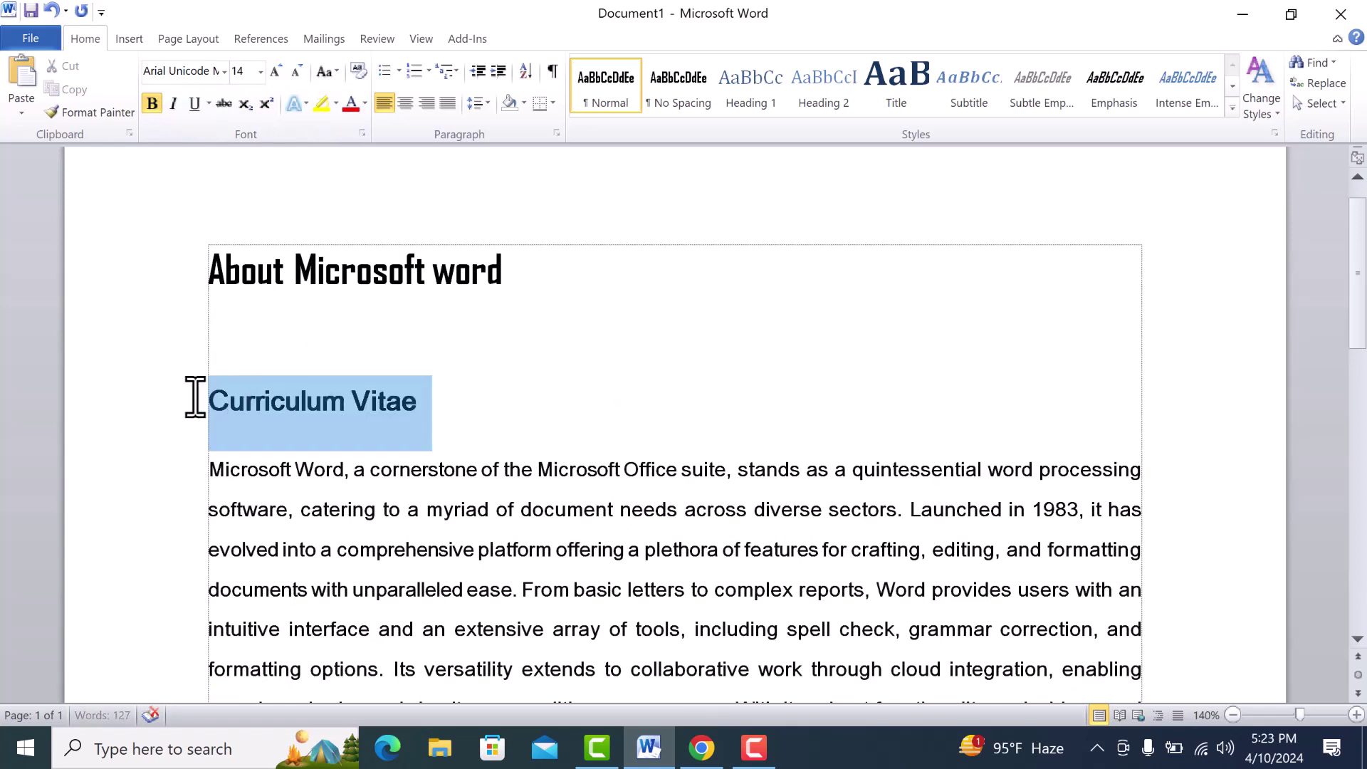
left_click(274, 71)
left_click(274, 71)
left_click(274, 71)
left_click(274, 72)
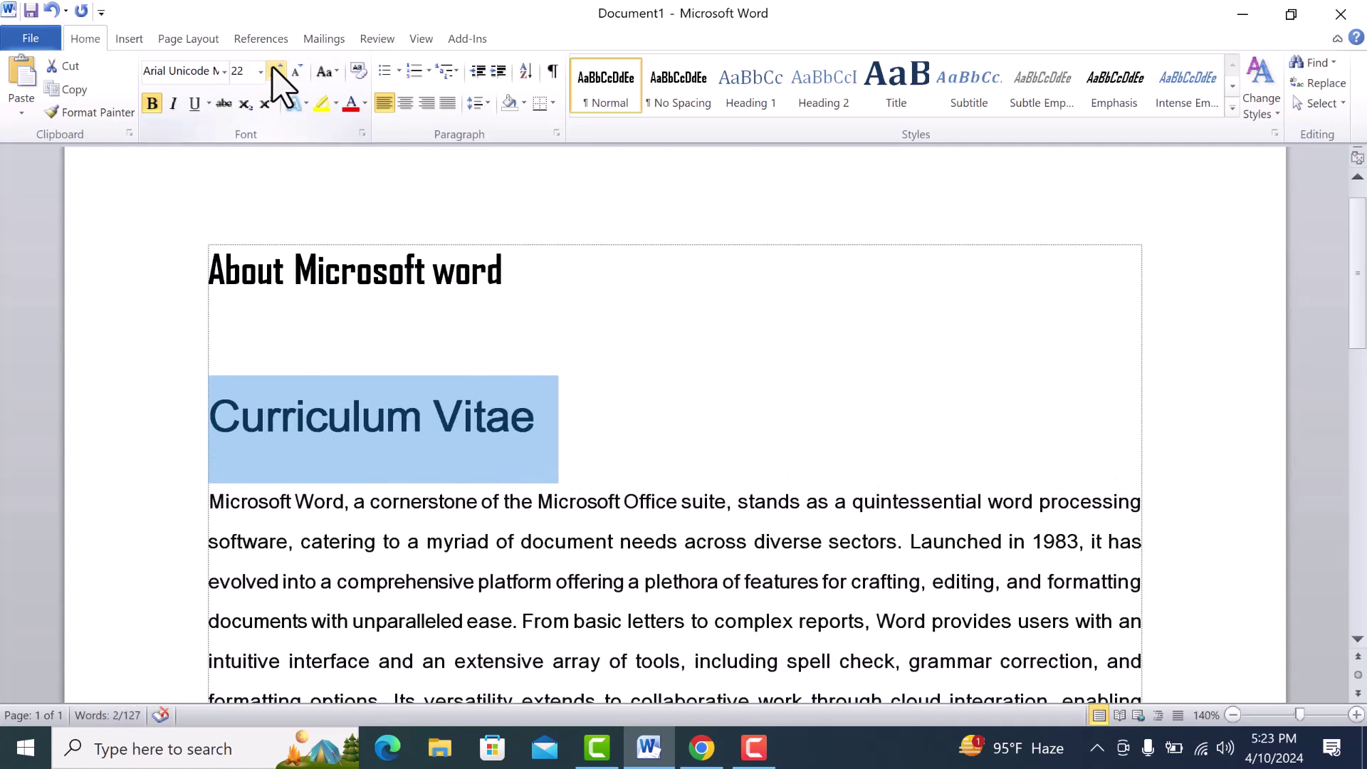
left_click(296, 71)
left_click(296, 72)
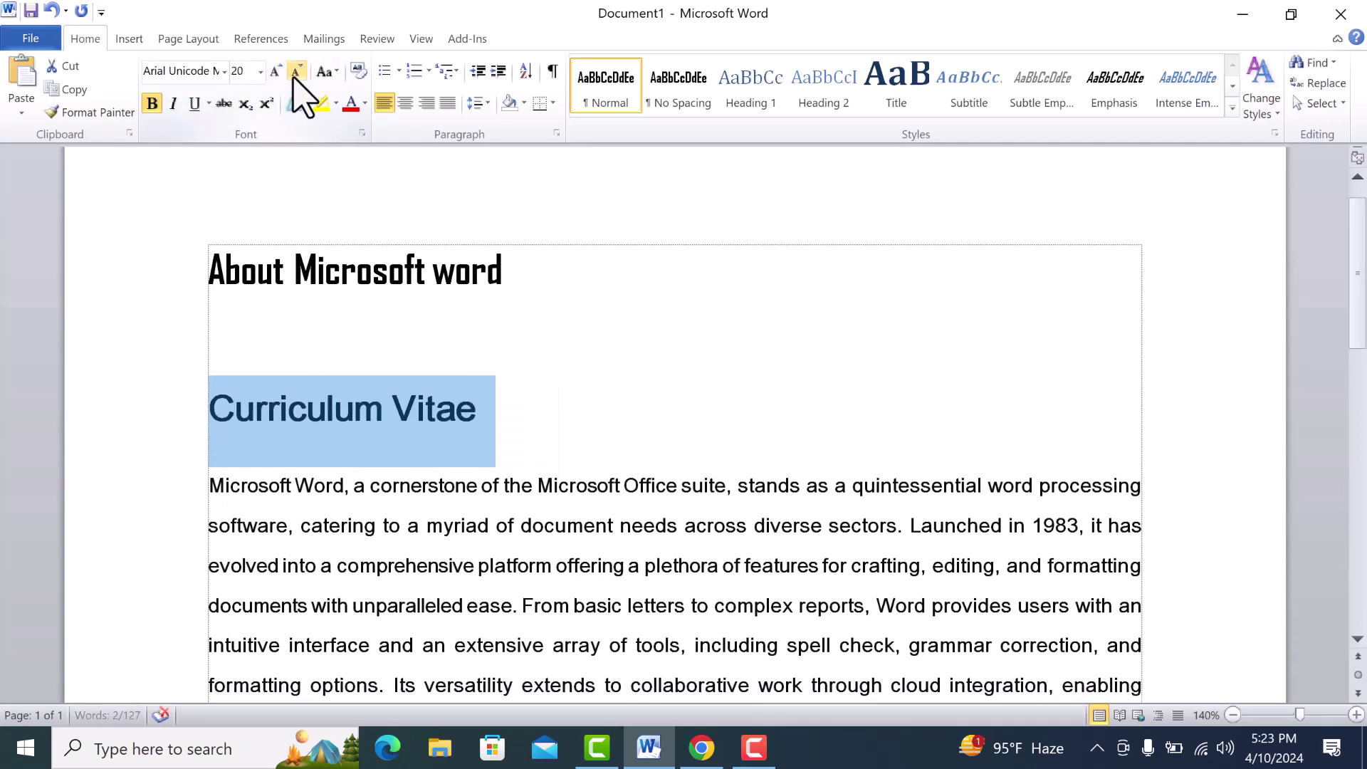
left_click(525, 281)
left_click(85, 264)
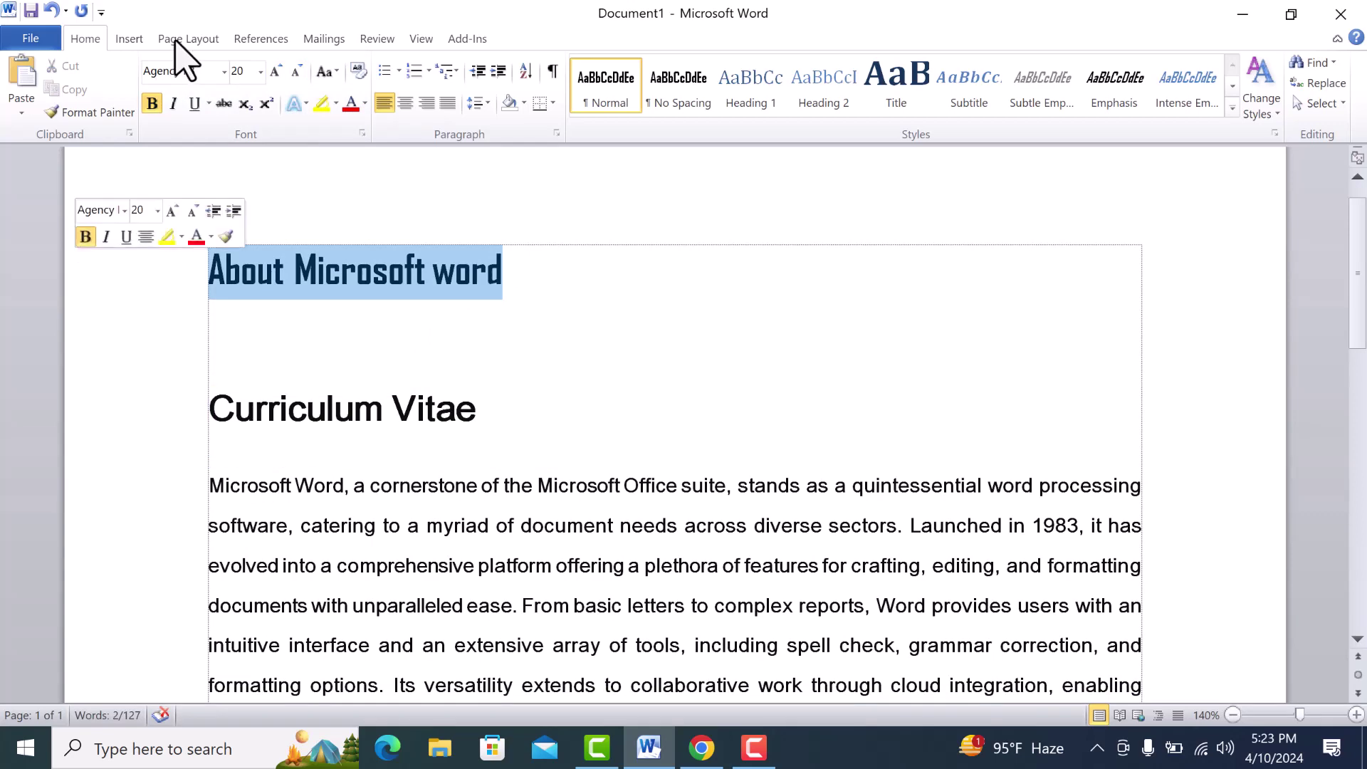
Step: Set the About Microsoft word title in Arial Black
left_click(224, 71)
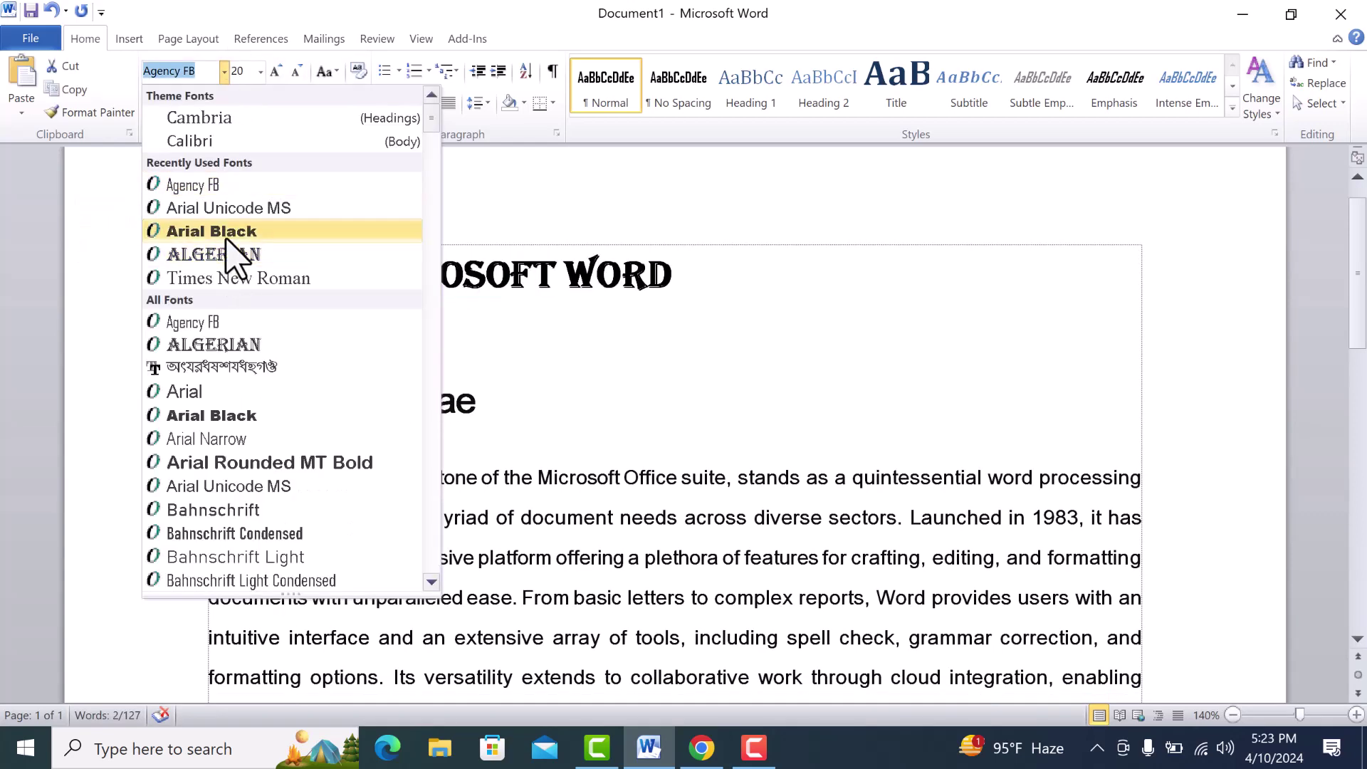
left_click(226, 235)
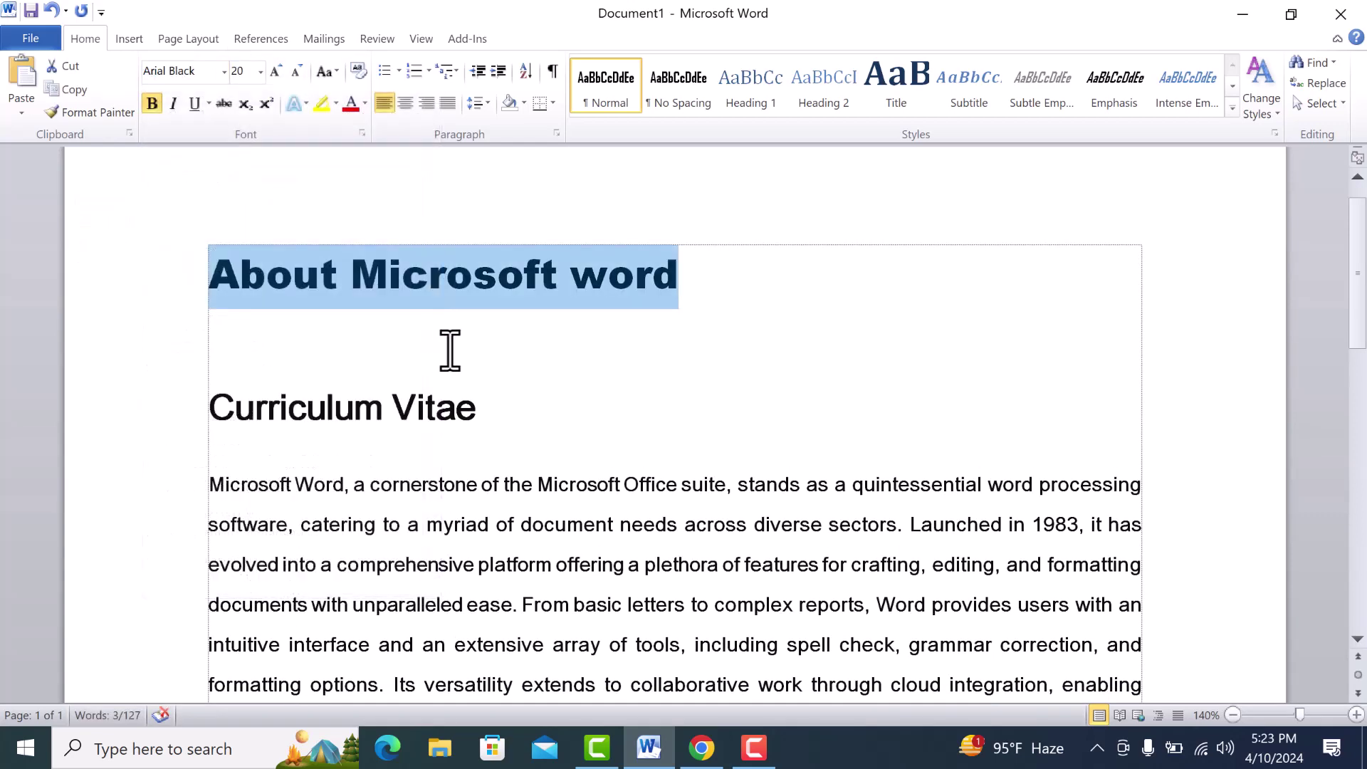
scroll(399, 534, "down", 2)
Step: Set the body paragraph in Times New Roman and reselect the title
left_click(381, 579)
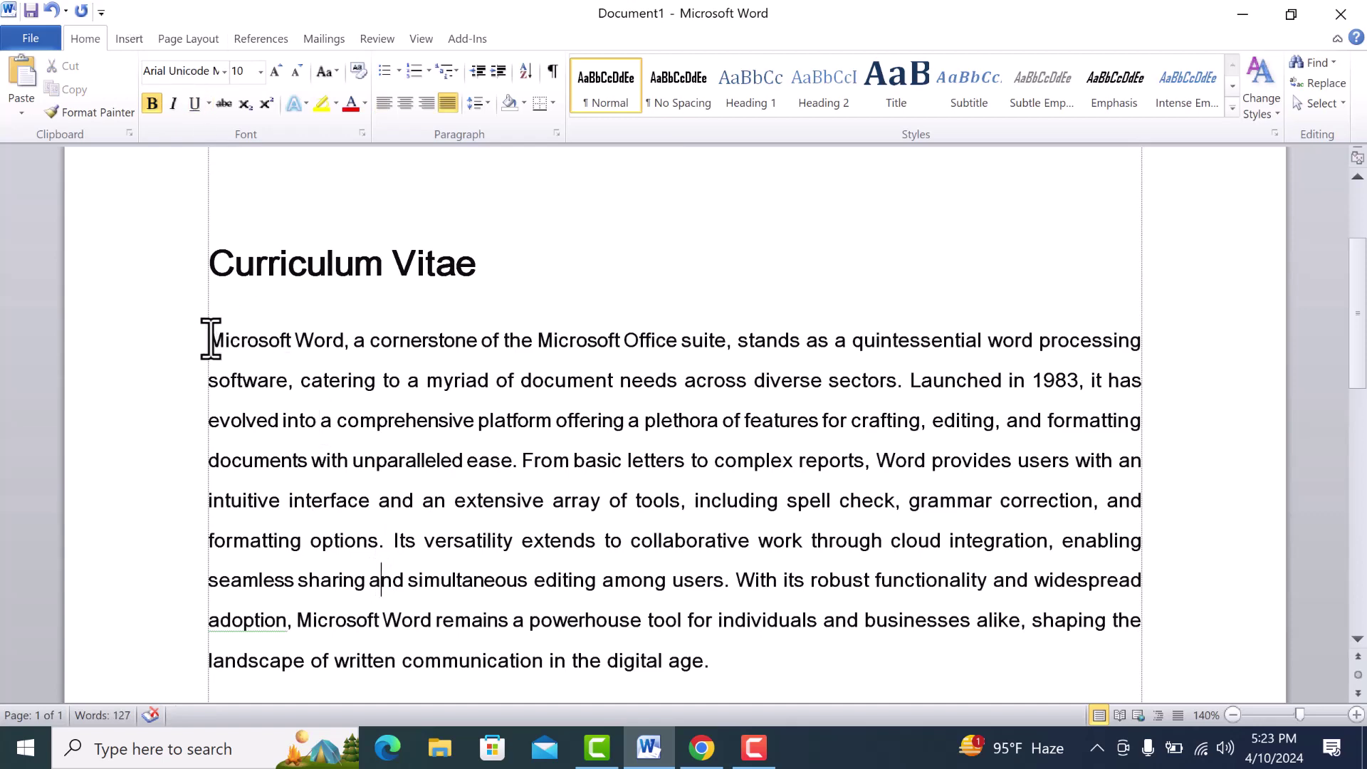
mouse_move(211, 339)
left_mouse_down()
mouse_move(601, 506)
mouse_move(739, 522)
left_mouse_up()
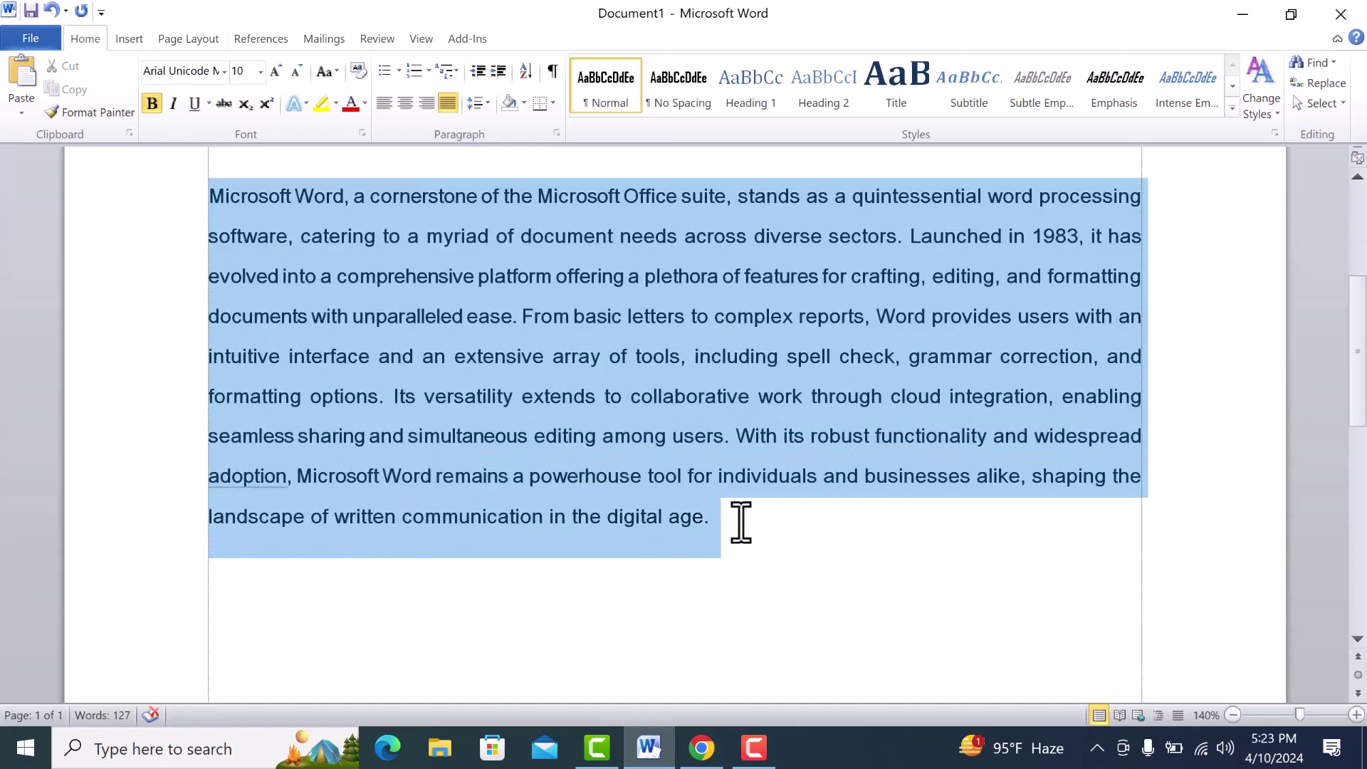
left_click(192, 70)
type("Times Ne")
key("Return")
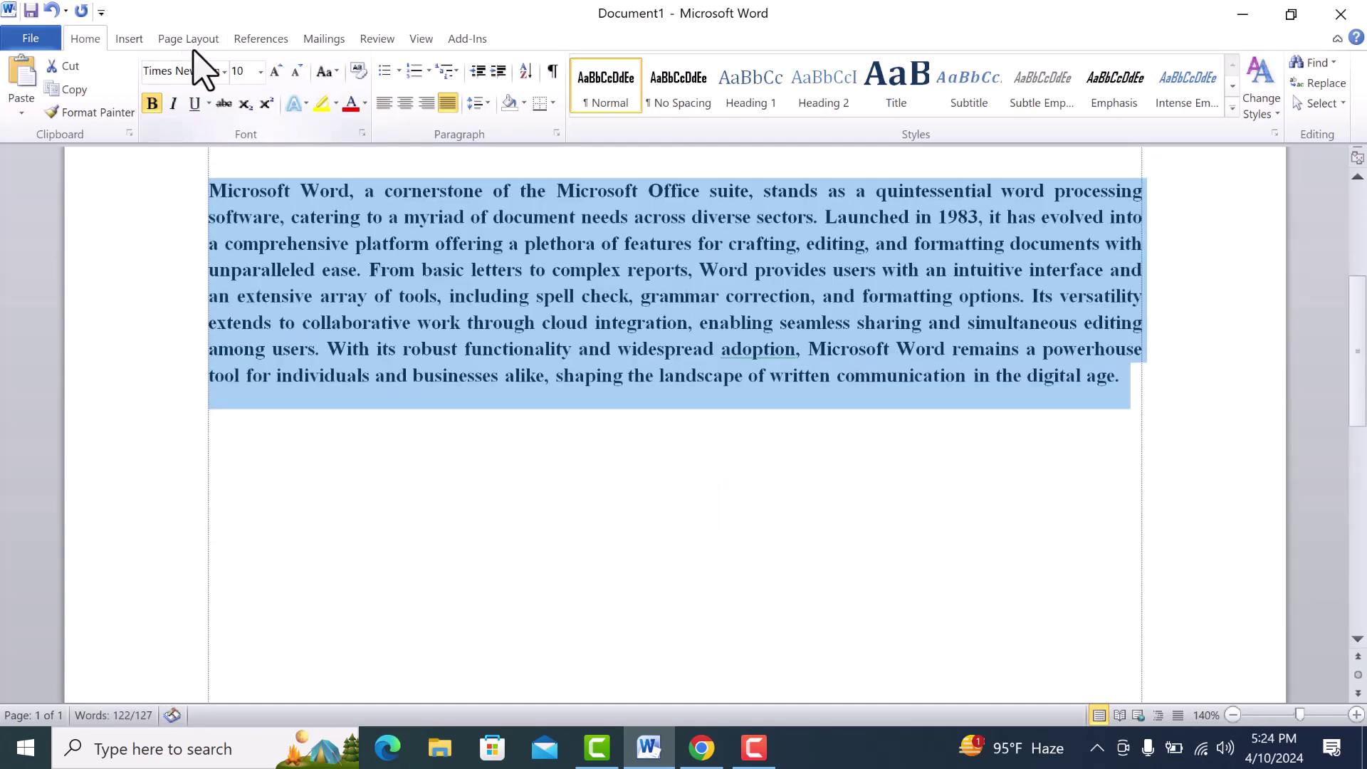
scroll(627, 443, "up", 2)
scroll(625, 454, "up", 3)
left_click_drag(682, 348, 259, 345)
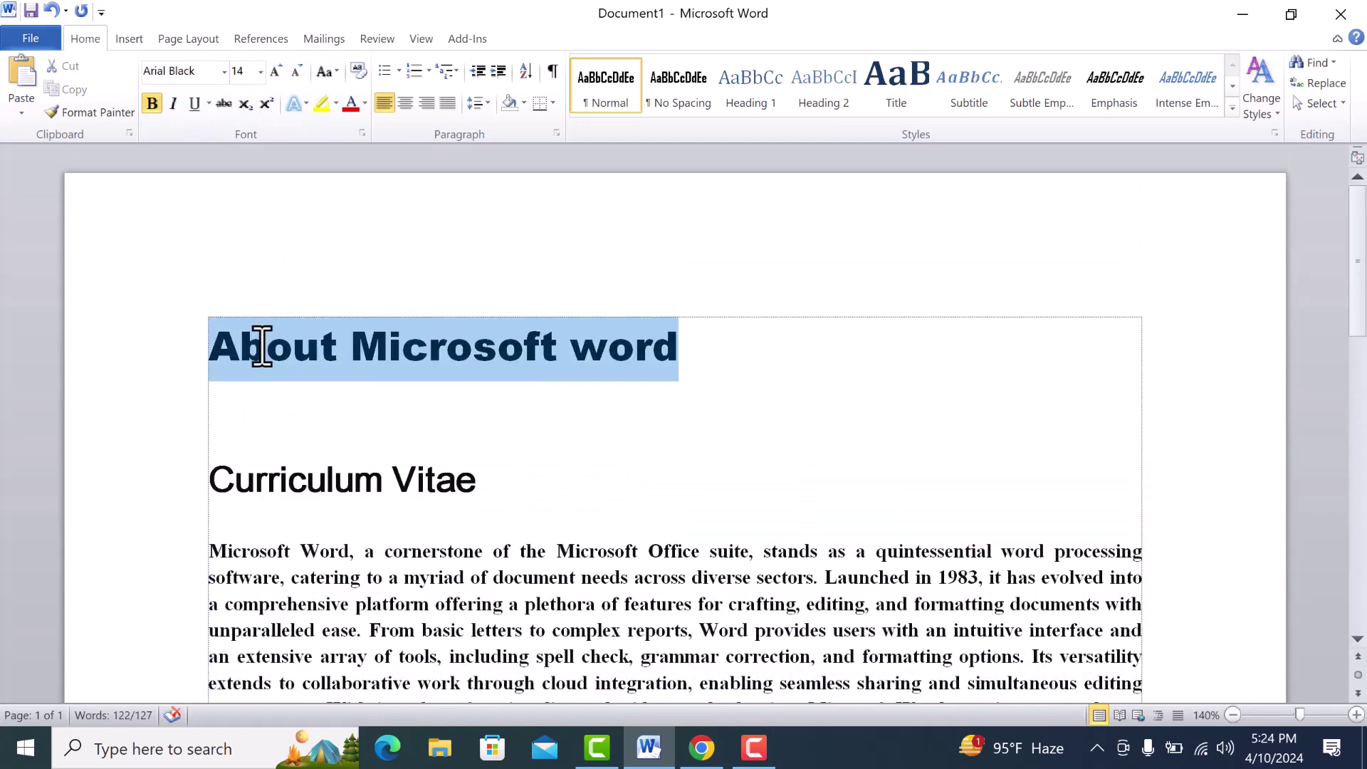
left_click(224, 72)
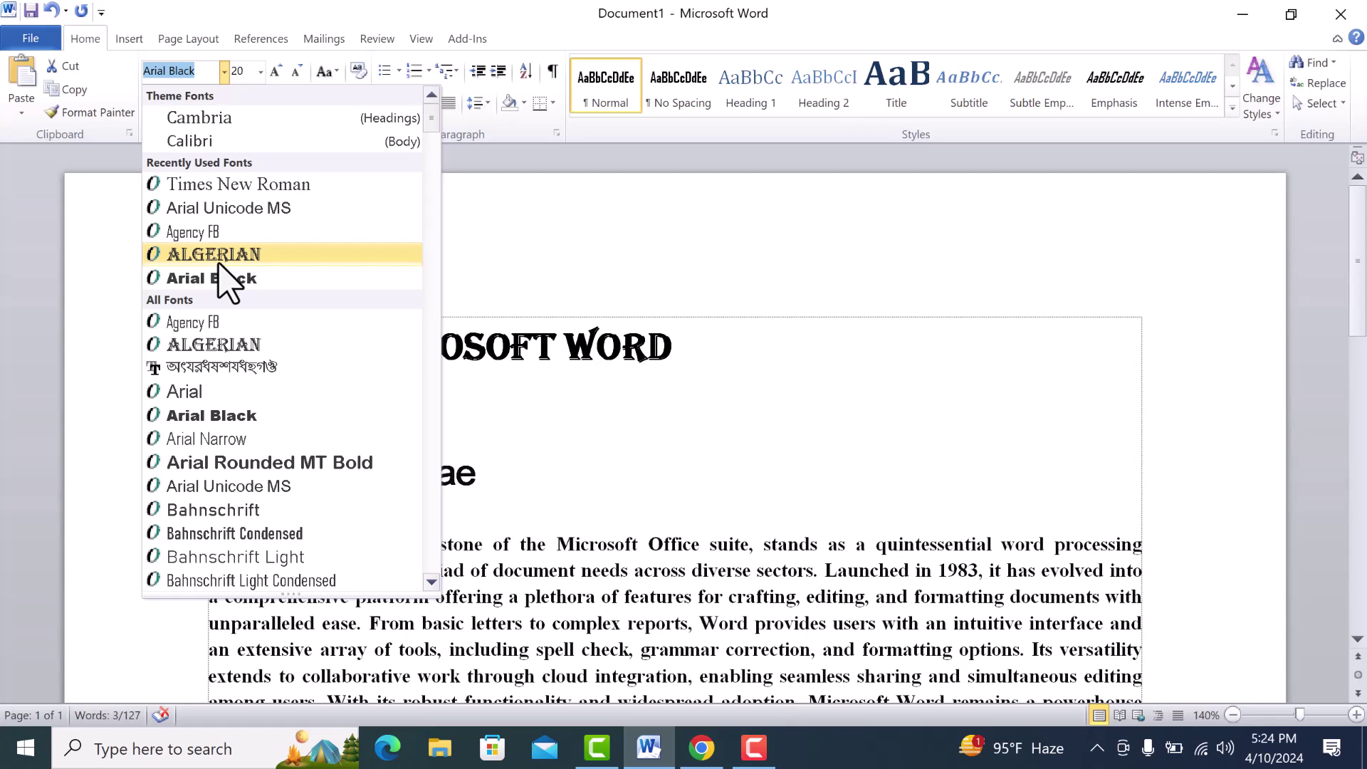
left_click(200, 277)
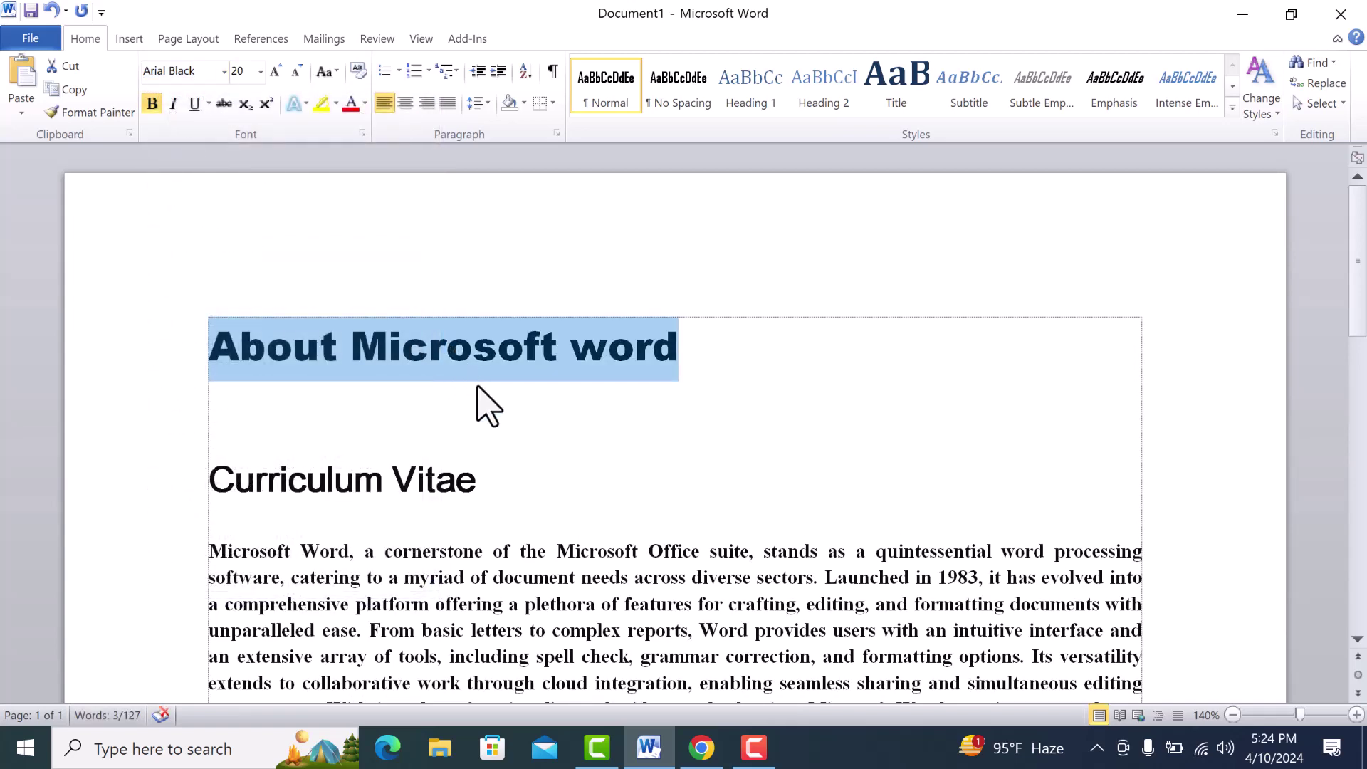
left_click(483, 405)
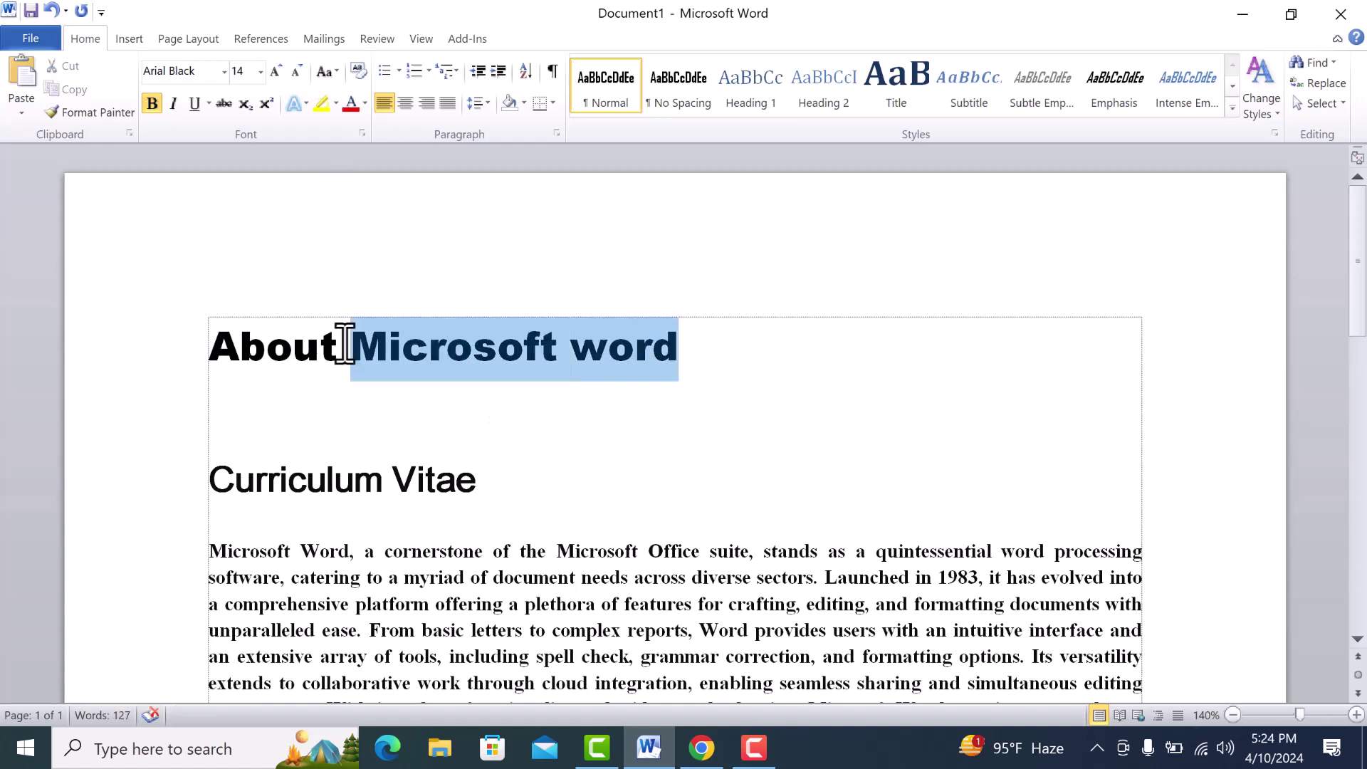
left_click_drag(669, 372, 324, 299)
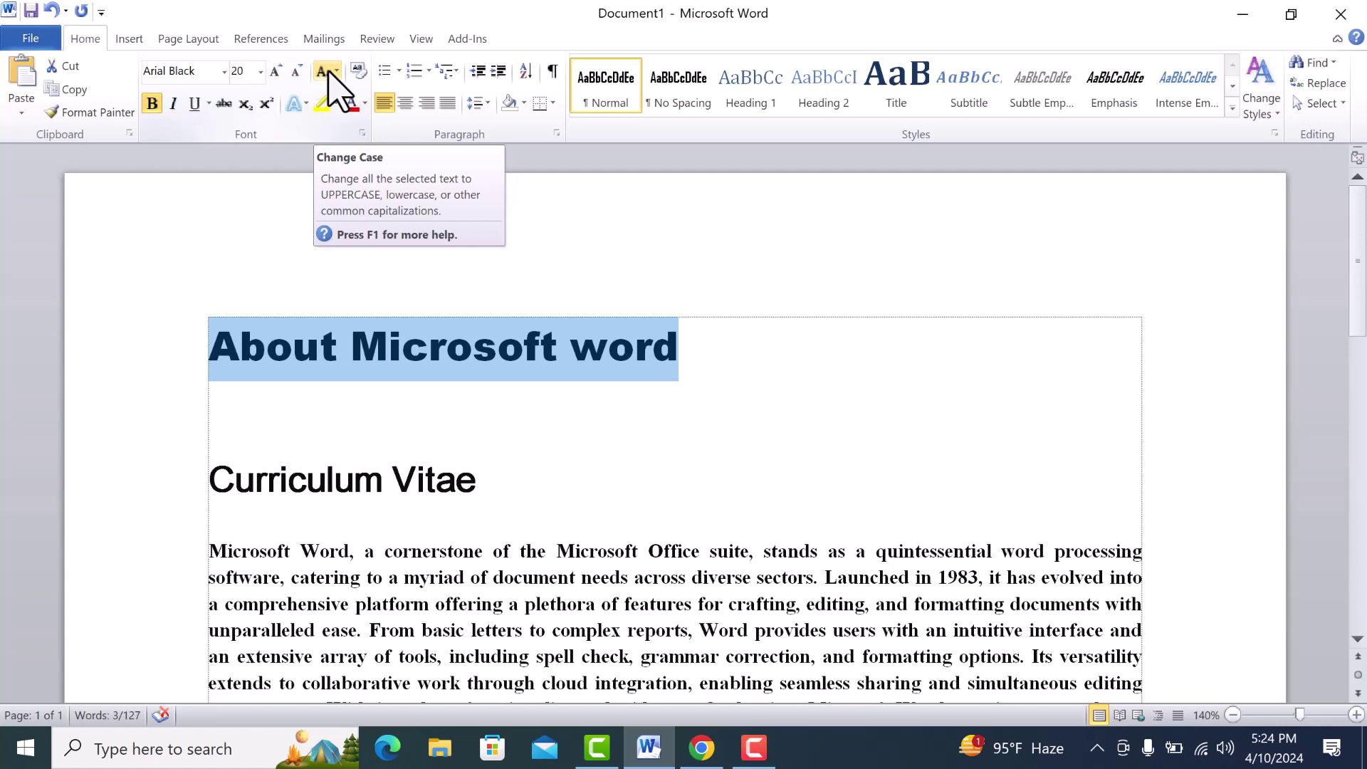
left_click(848, 360)
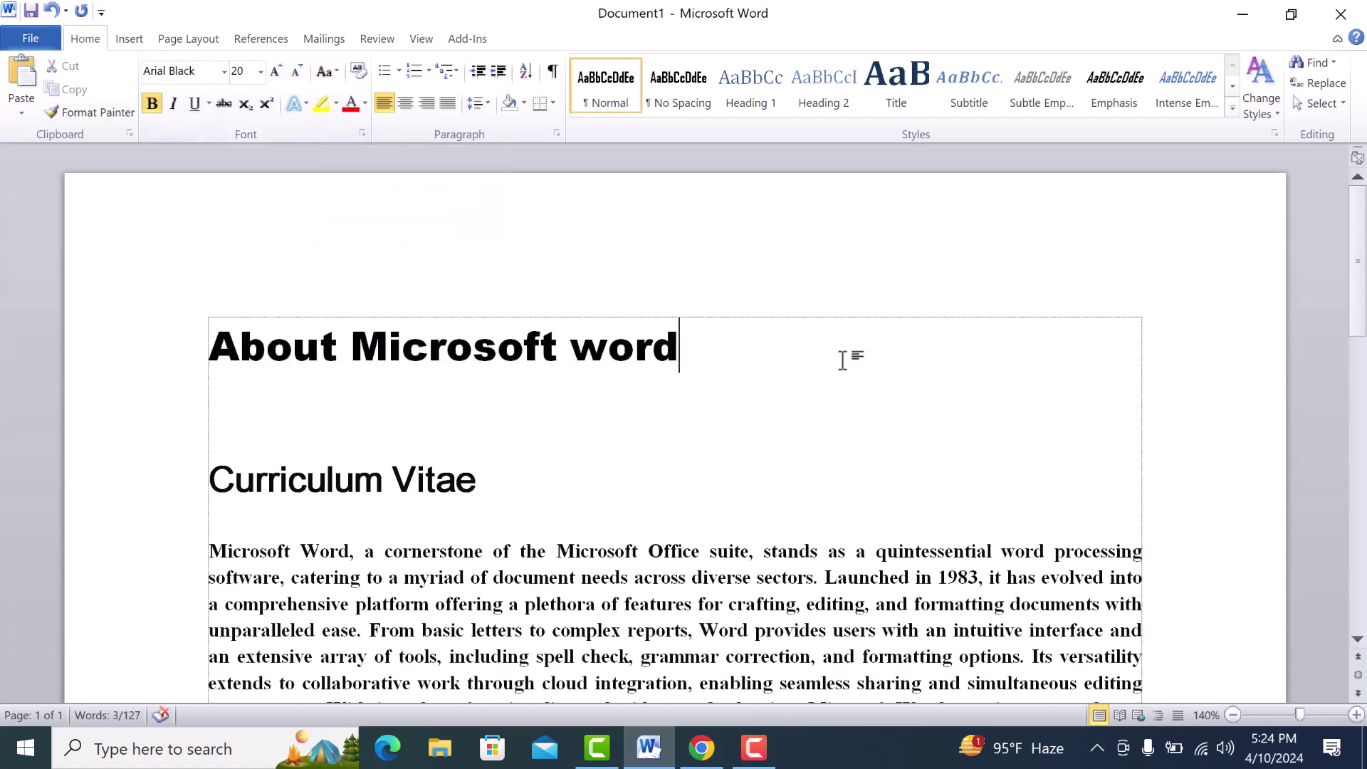
scroll(711, 421, "down", 1)
scroll(584, 459, "down", 1)
scroll(584, 460, "down", 1)
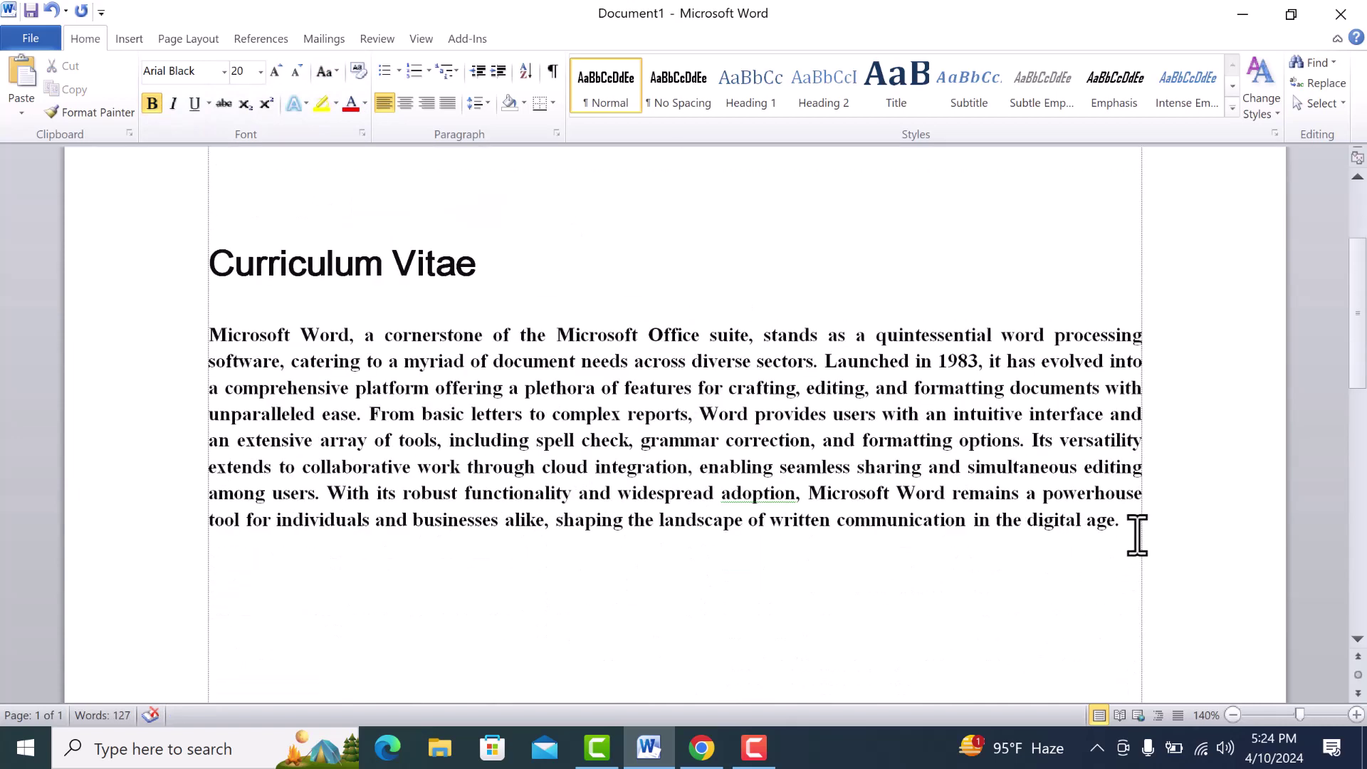
Step: Try sentence case, lowercase, UPPERCASE and Capitalize Each Word on the body paragraph
mouse_move(1135, 534)
left_mouse_down()
mouse_move(183, 360)
mouse_move(176, 347)
left_mouse_up()
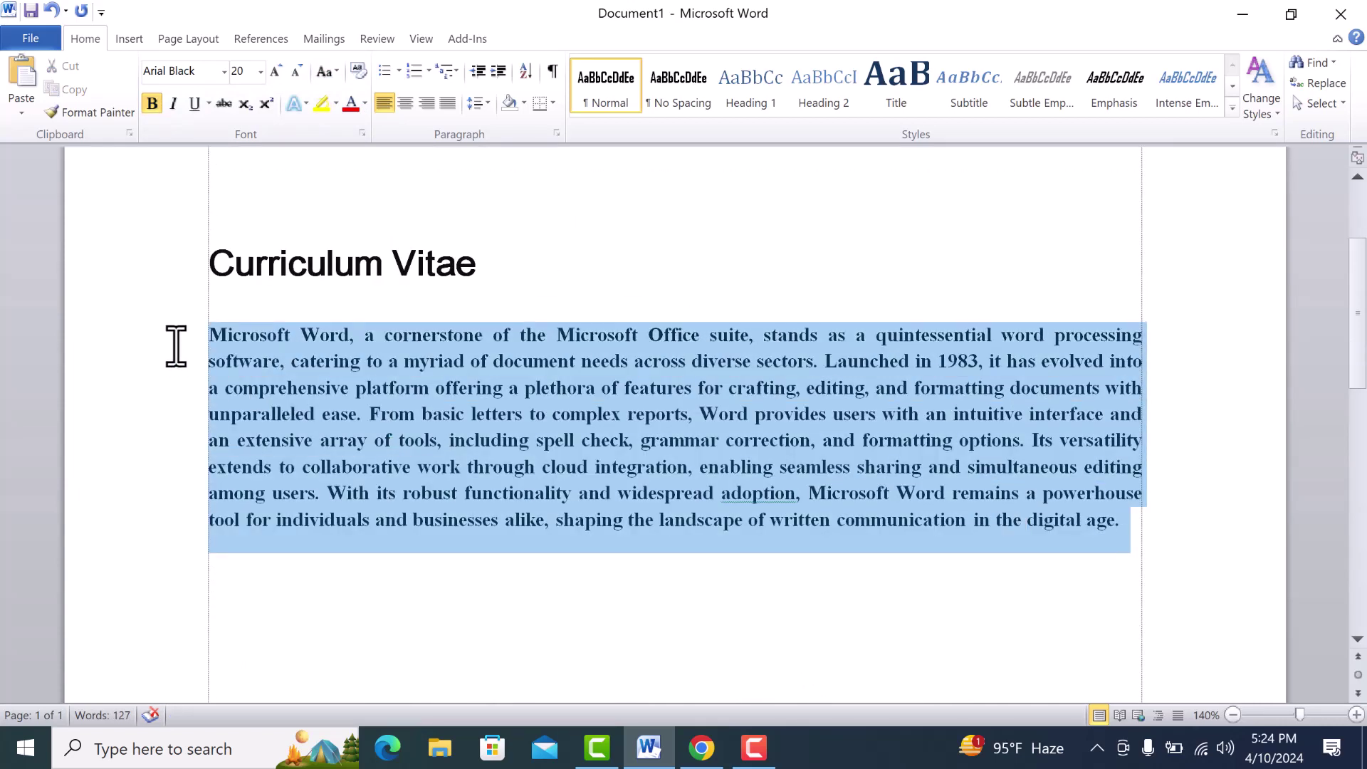
left_click(329, 72)
left_click(344, 92)
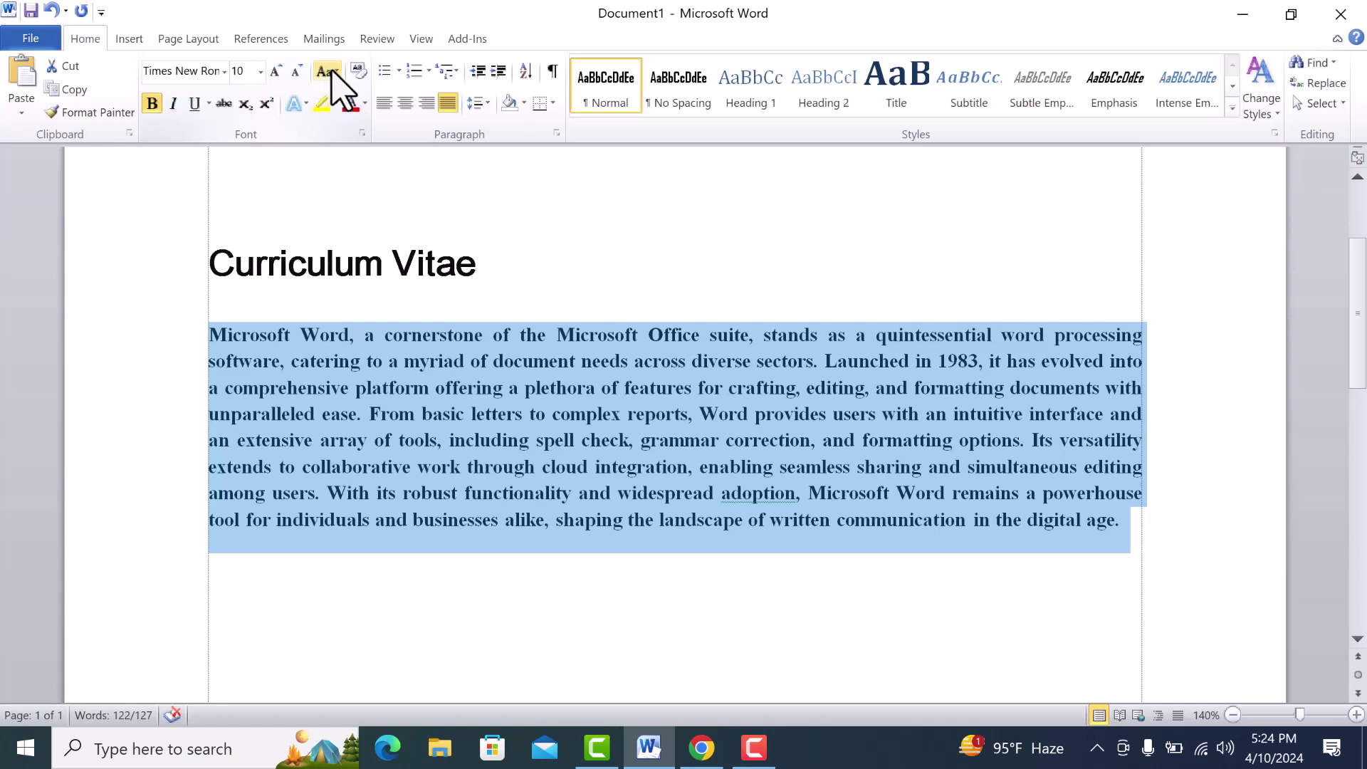
left_click(330, 72)
left_click(349, 116)
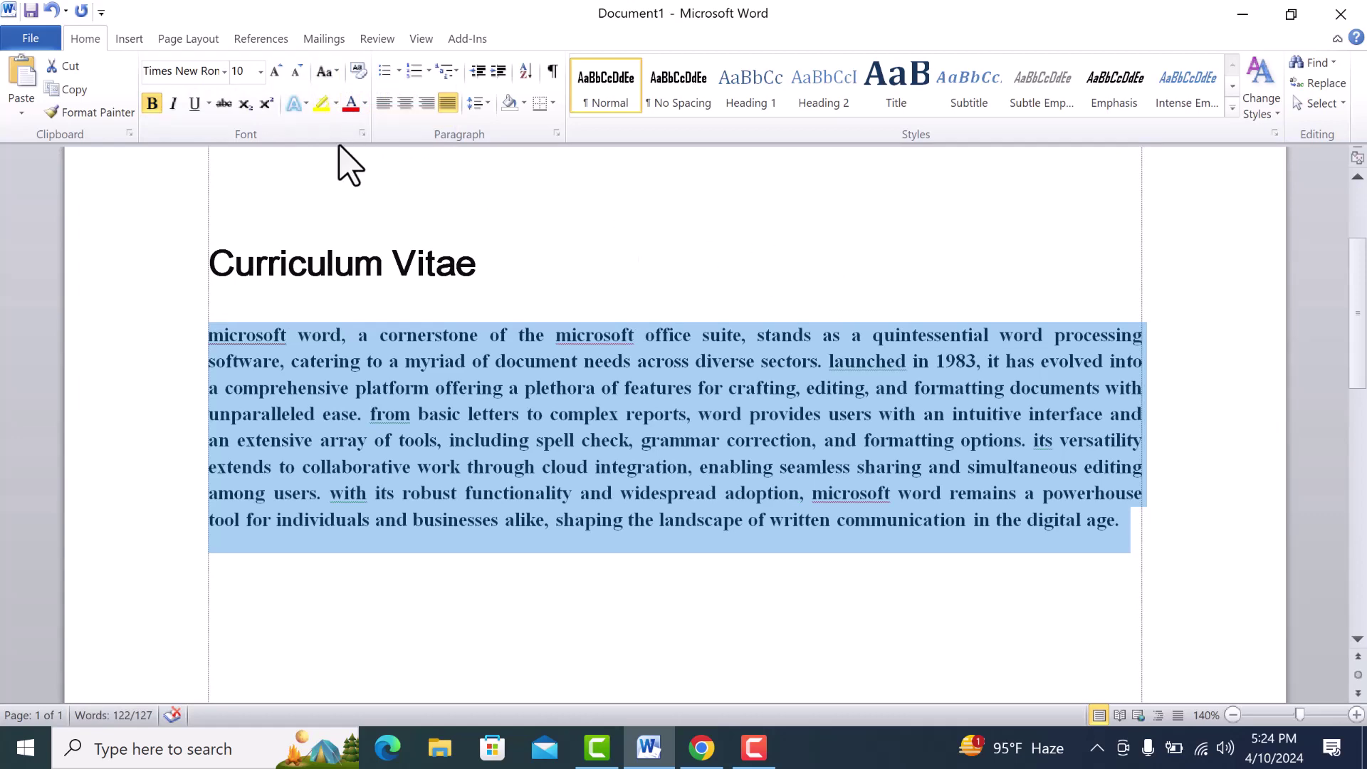
left_click(328, 72)
left_click(390, 139)
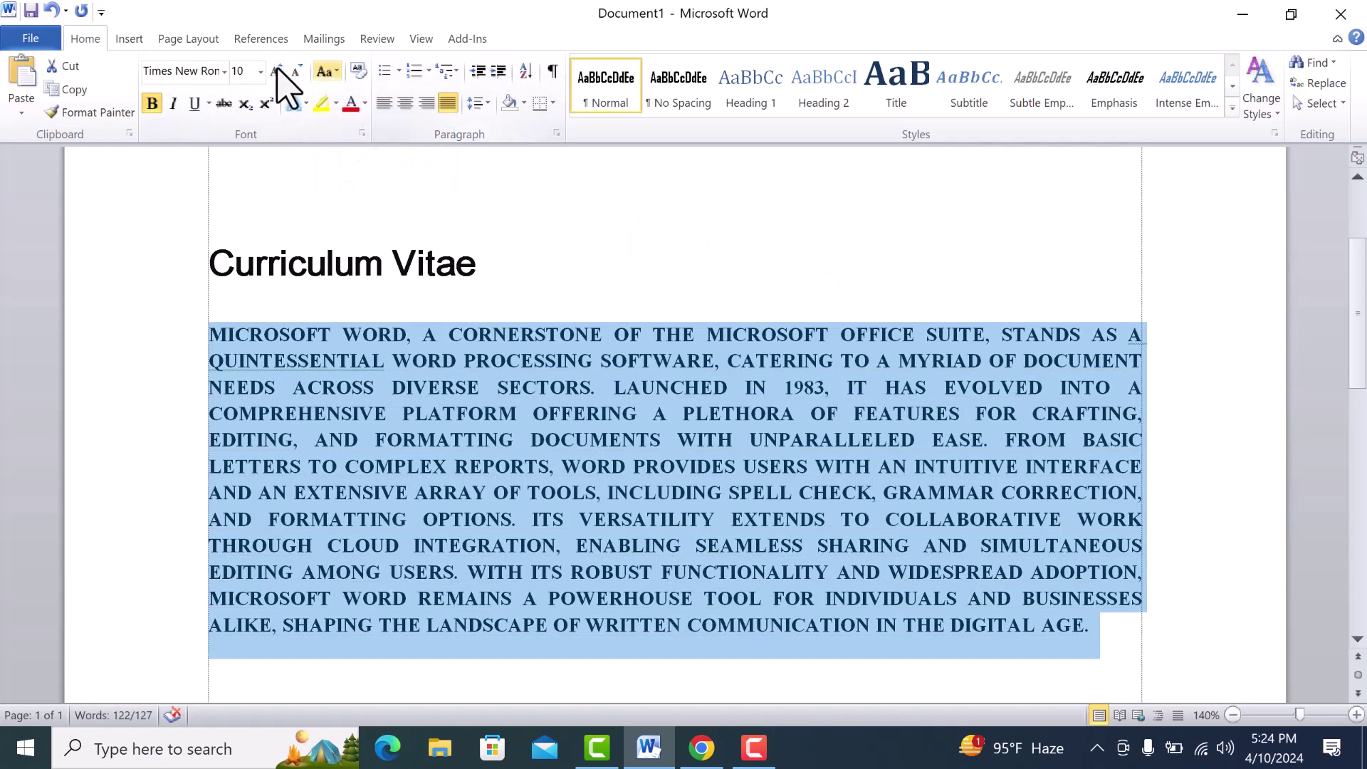
left_click(328, 72)
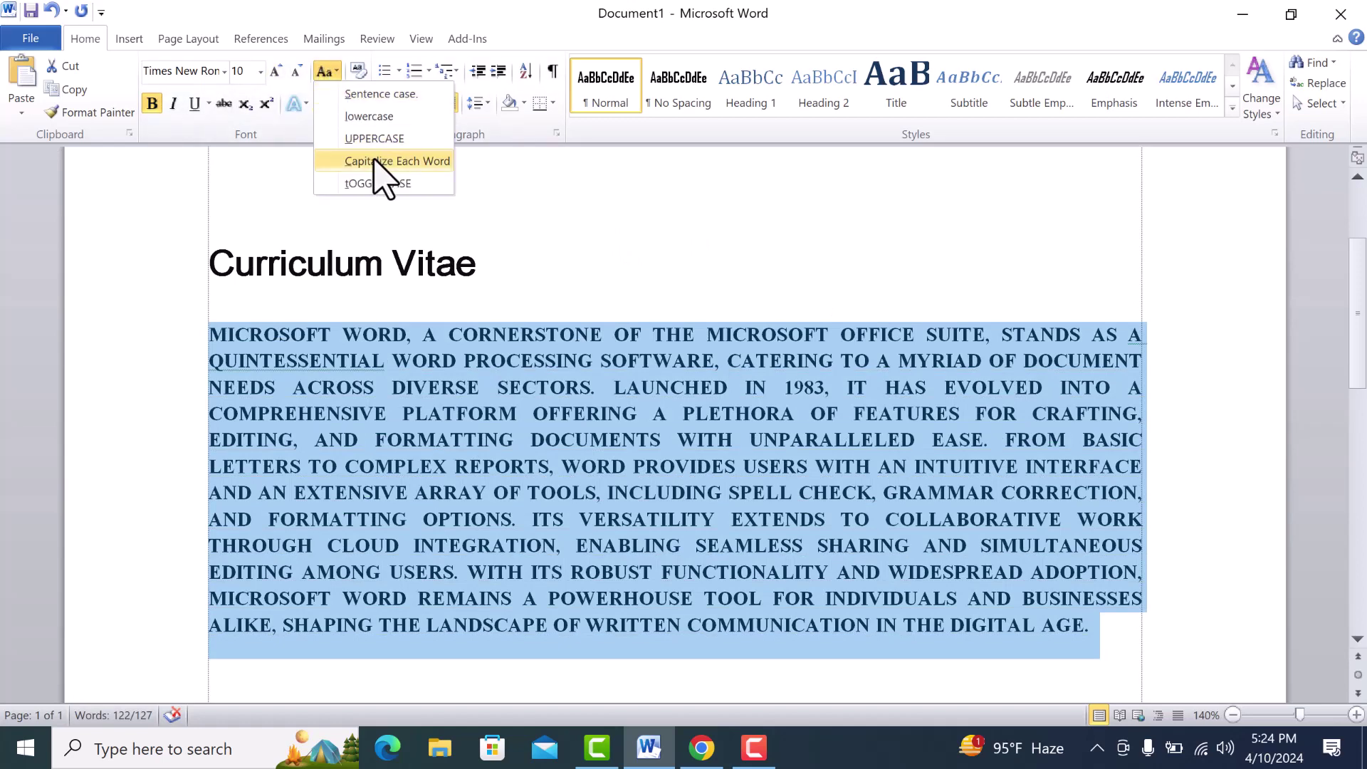
left_click(375, 161)
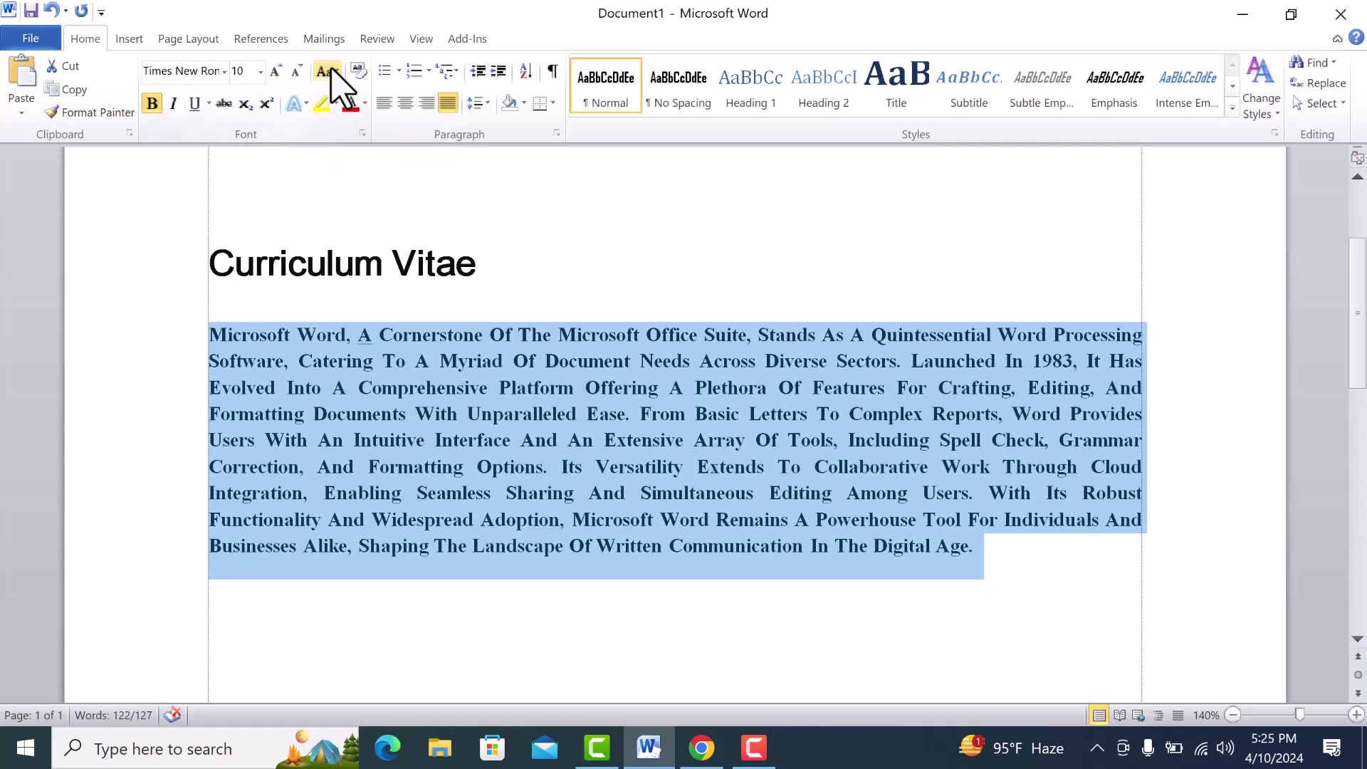
Step: Apply tOGGLE cASE, then return the paragraph to sentence case
left_click(327, 72)
left_click(368, 183)
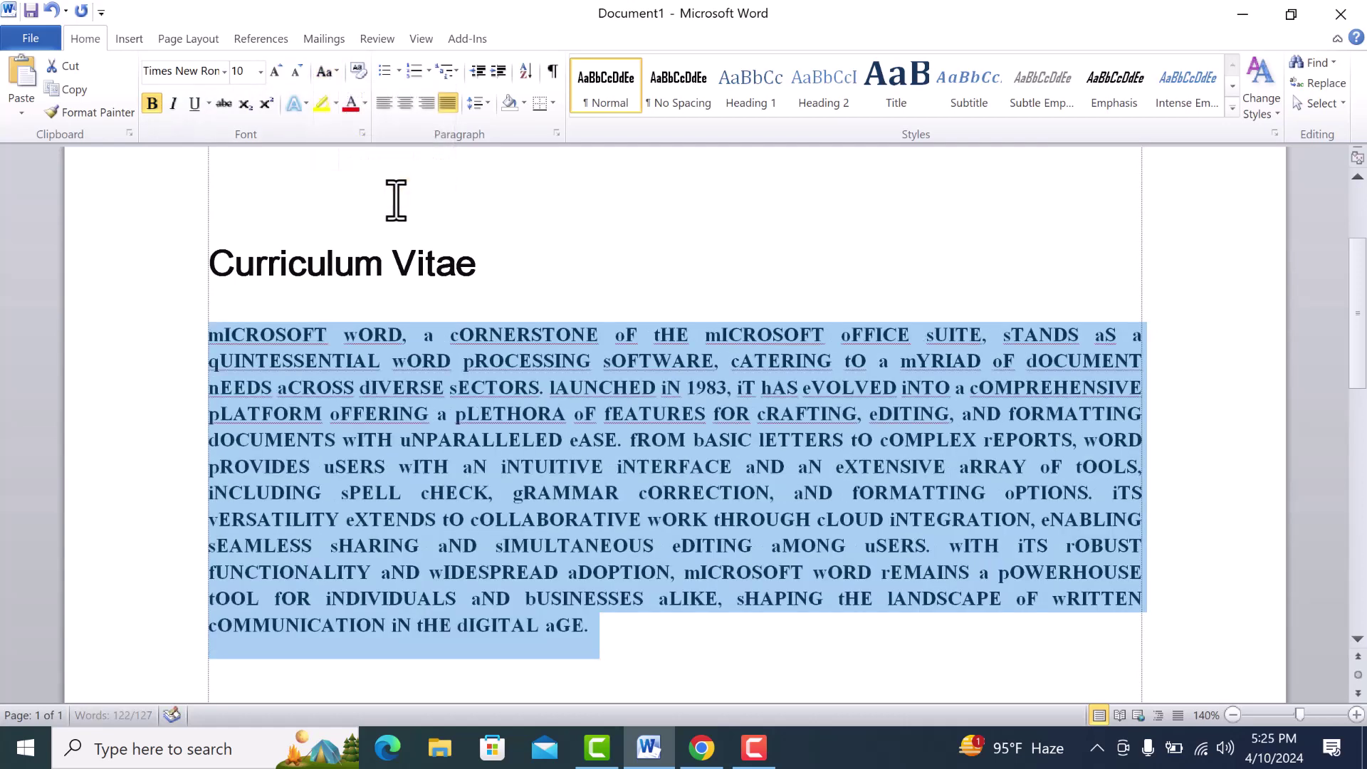
left_click(326, 71)
left_click(371, 94)
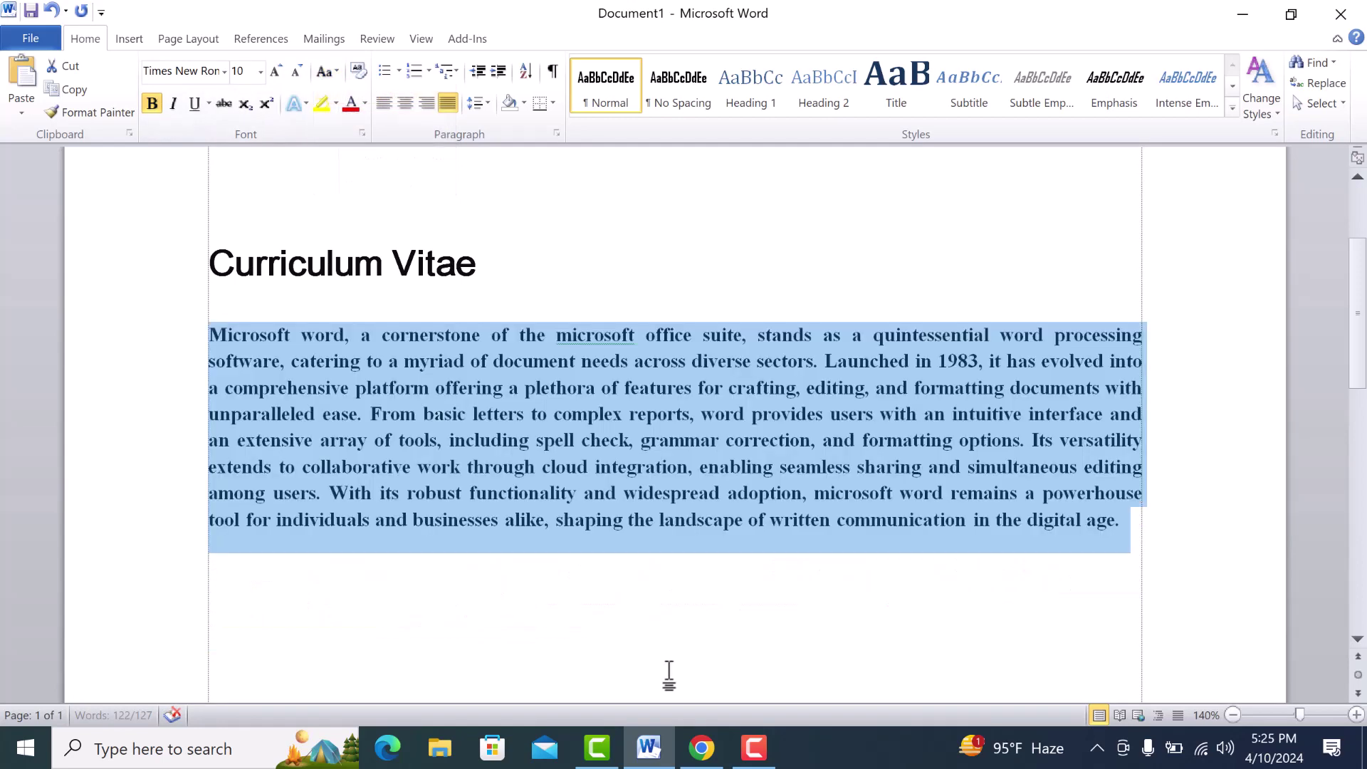
left_click(669, 591)
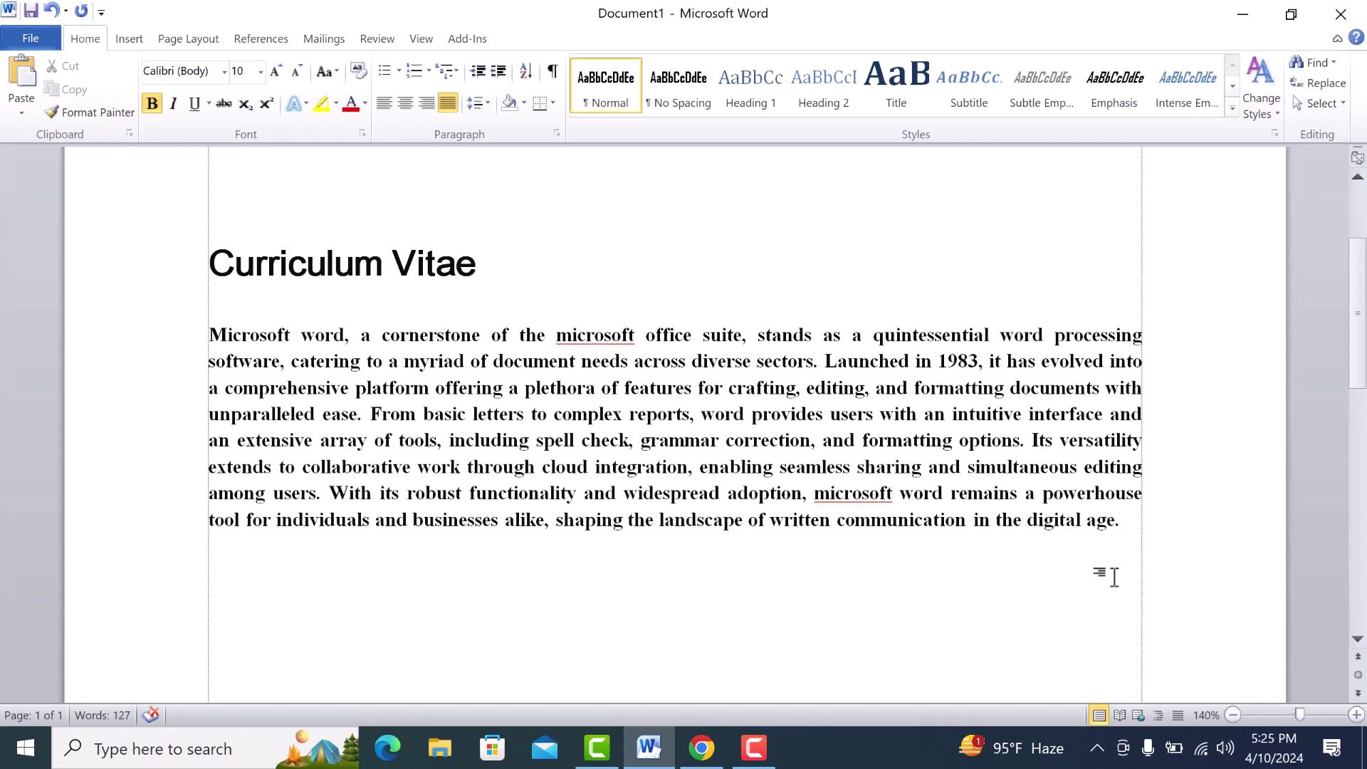
Step: Open the case options for the paragraph's text and close them without changes
left_click_drag(1118, 545, 146, 369)
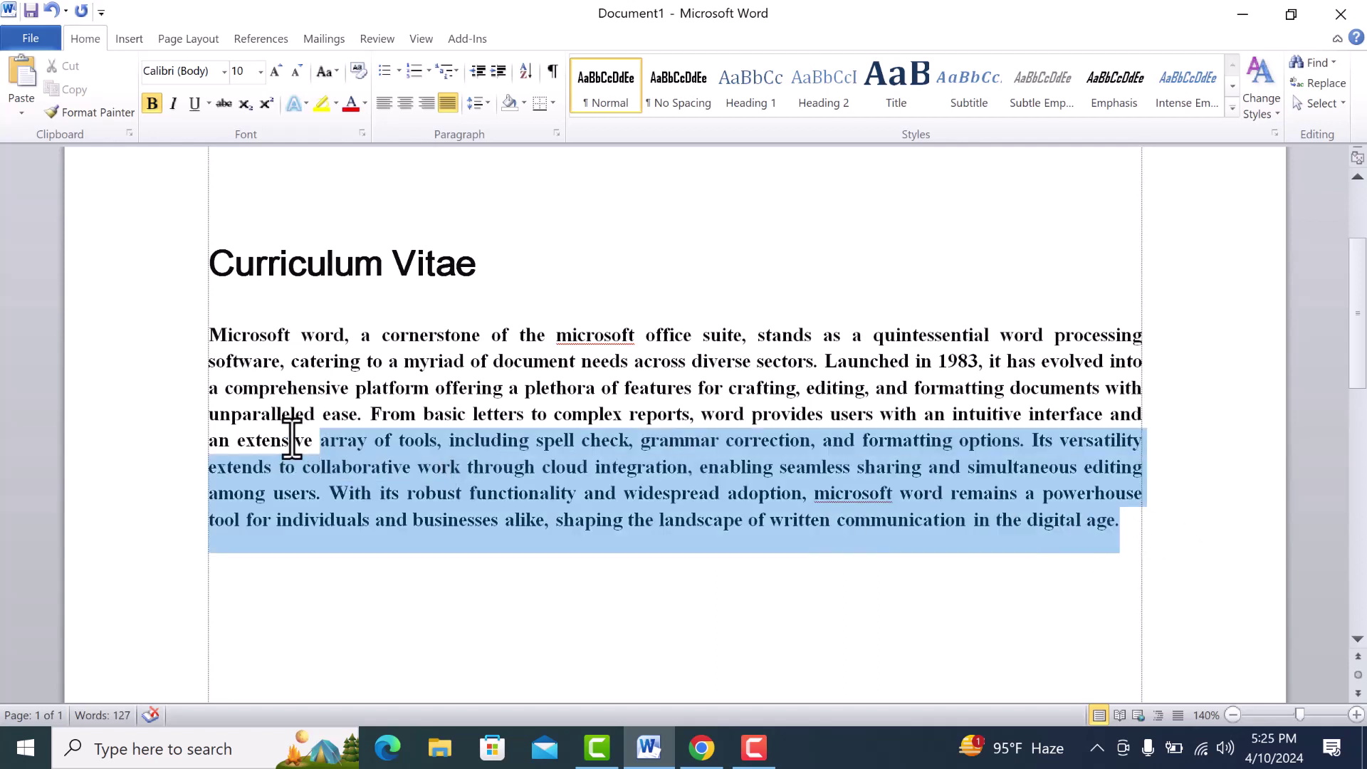
left_click(327, 71)
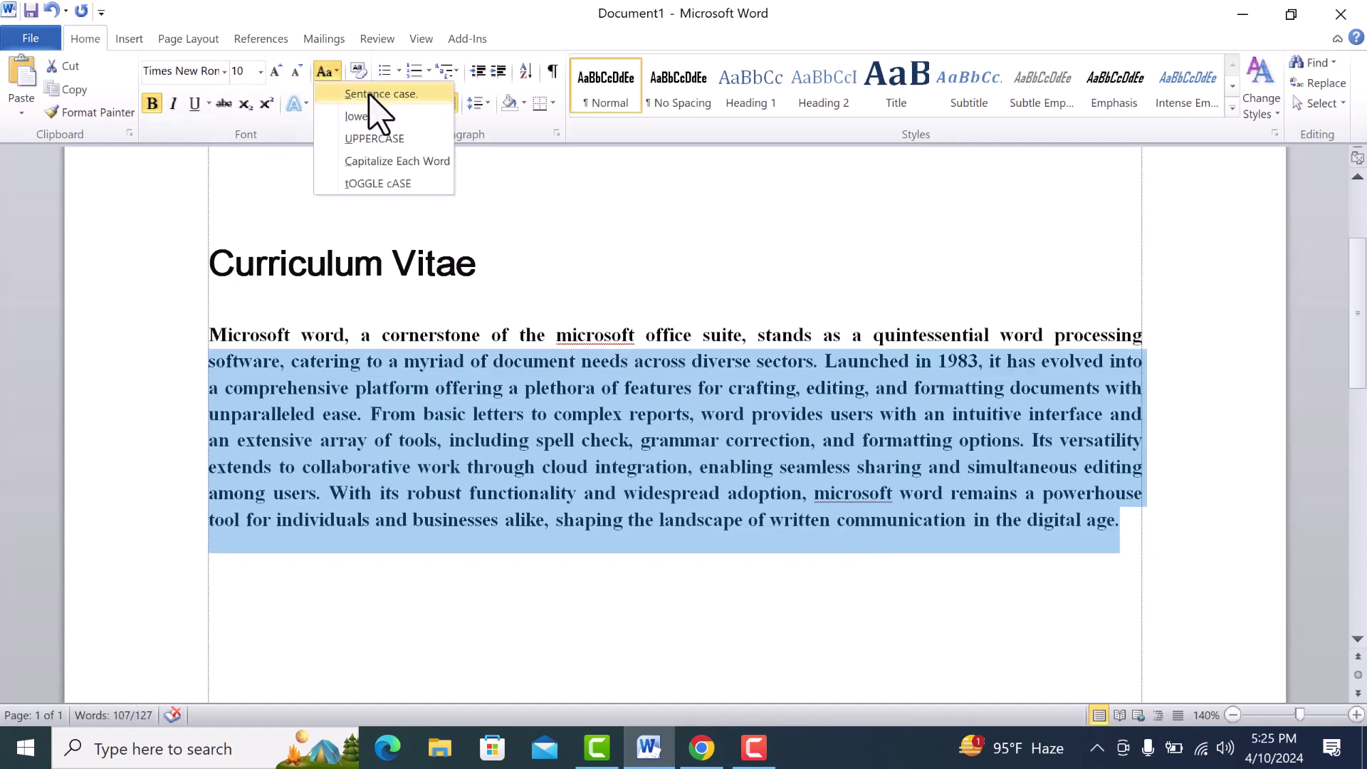
left_click(375, 94)
left_click(631, 441)
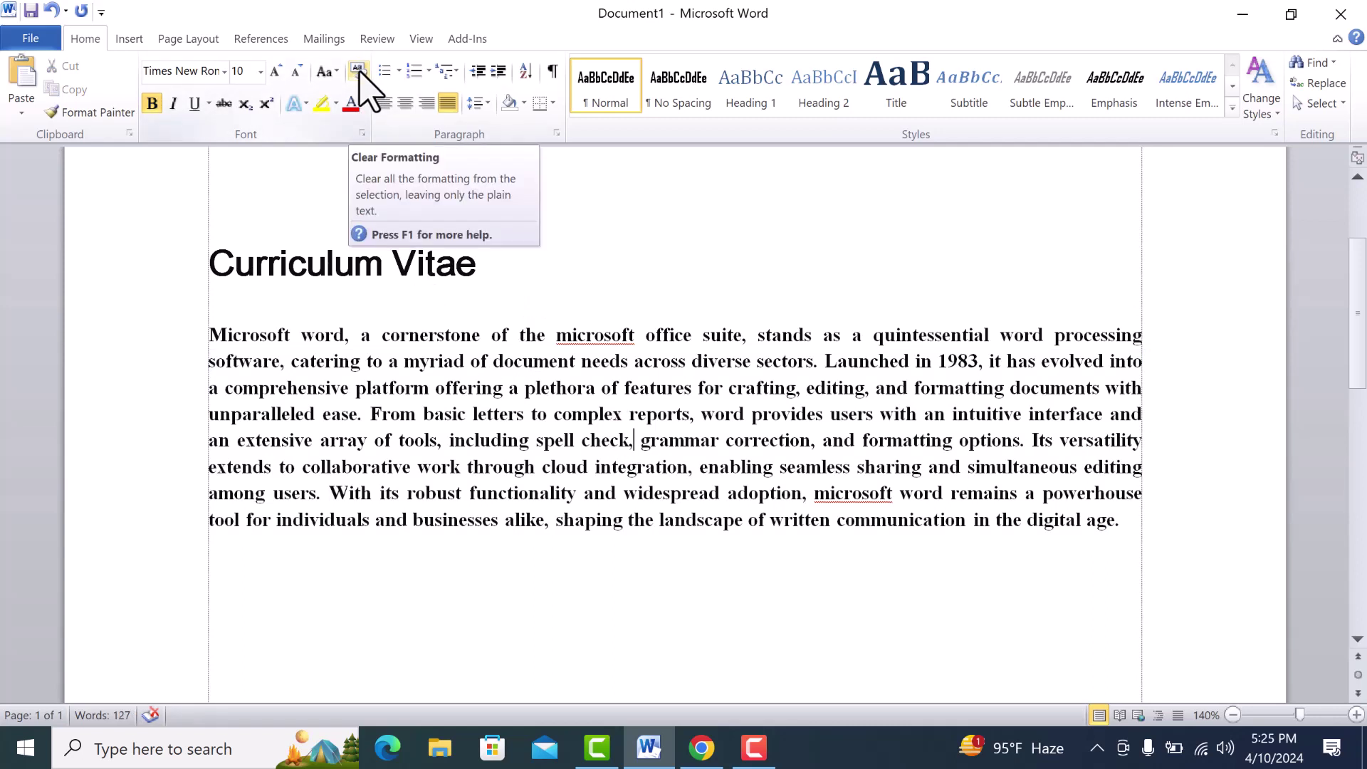
Step: Clear all formatting from the About Microsoft word heading
left_click(442, 440)
scroll(498, 428, "up", 3)
scroll(399, 385, "up", 2)
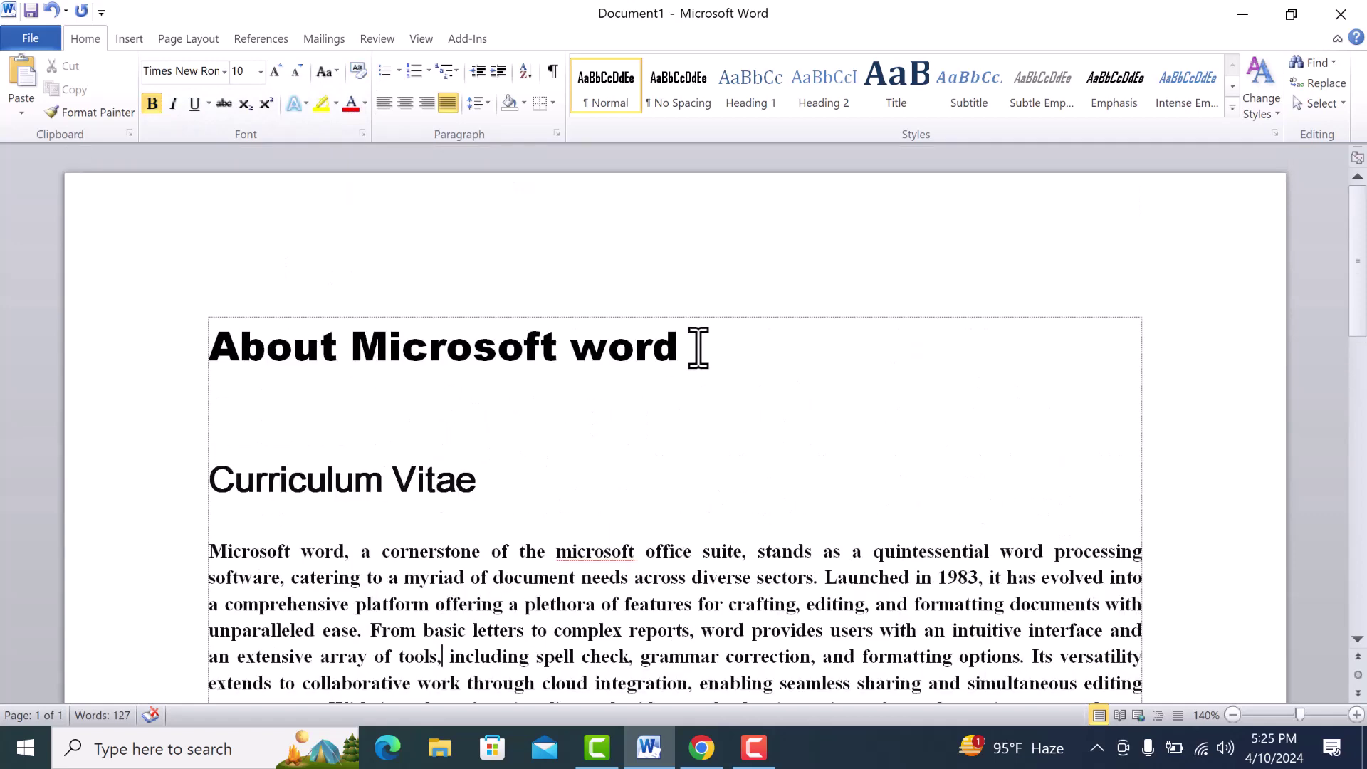
left_click_drag(698, 347, 206, 347)
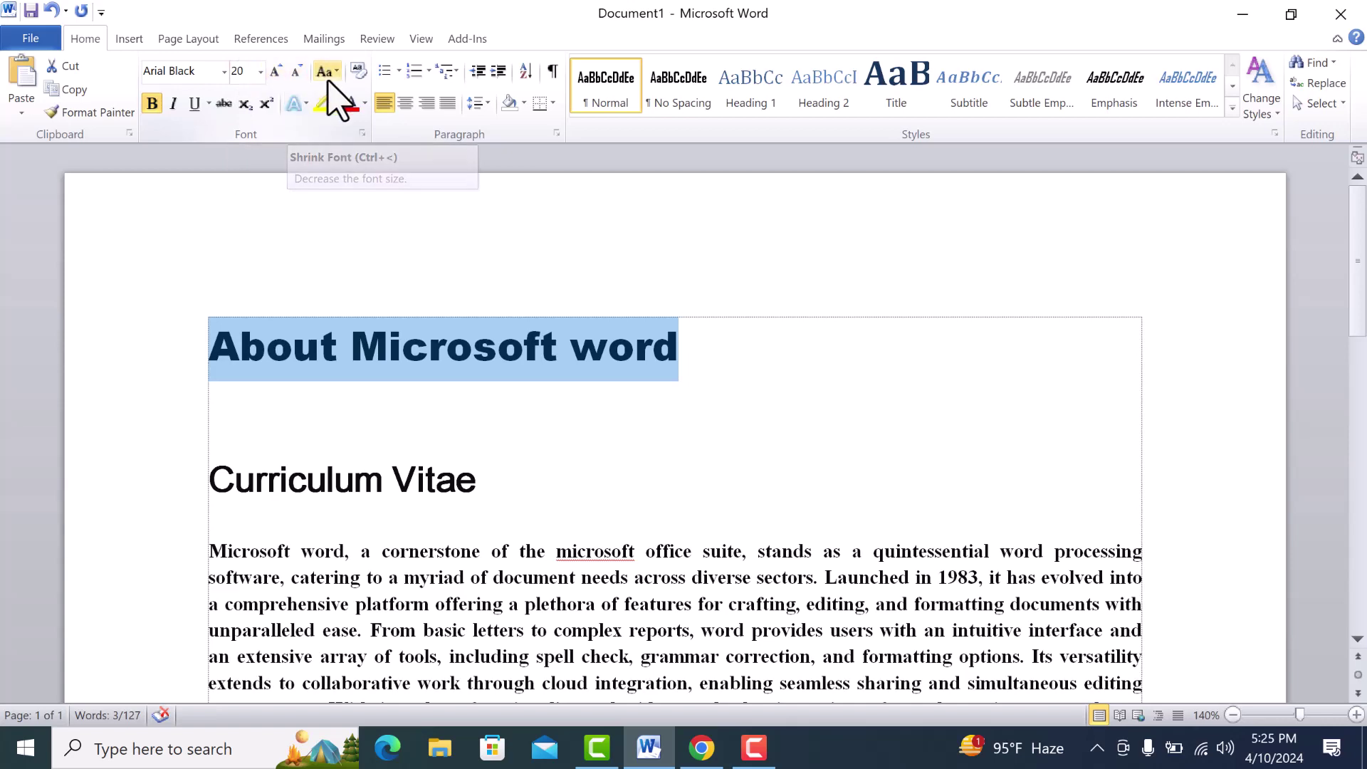
left_click(358, 72)
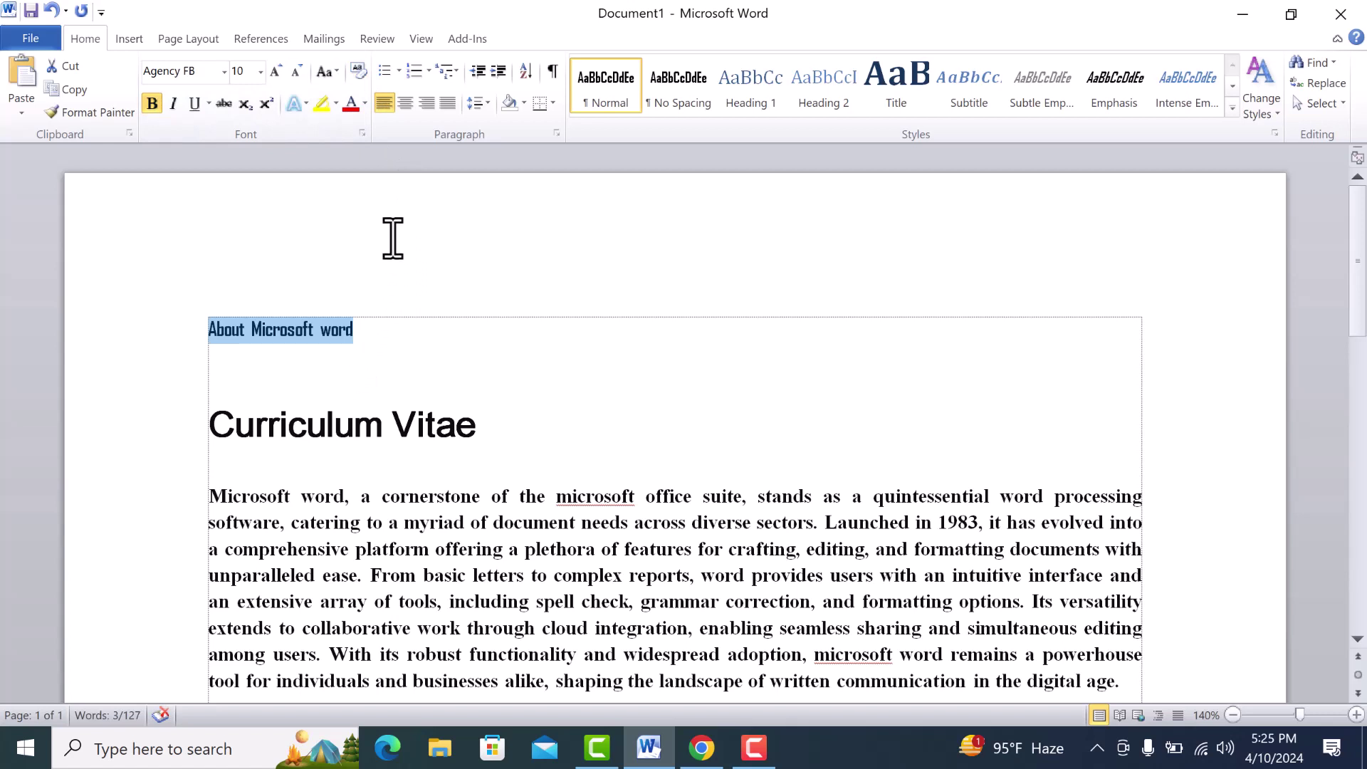
left_click(463, 370)
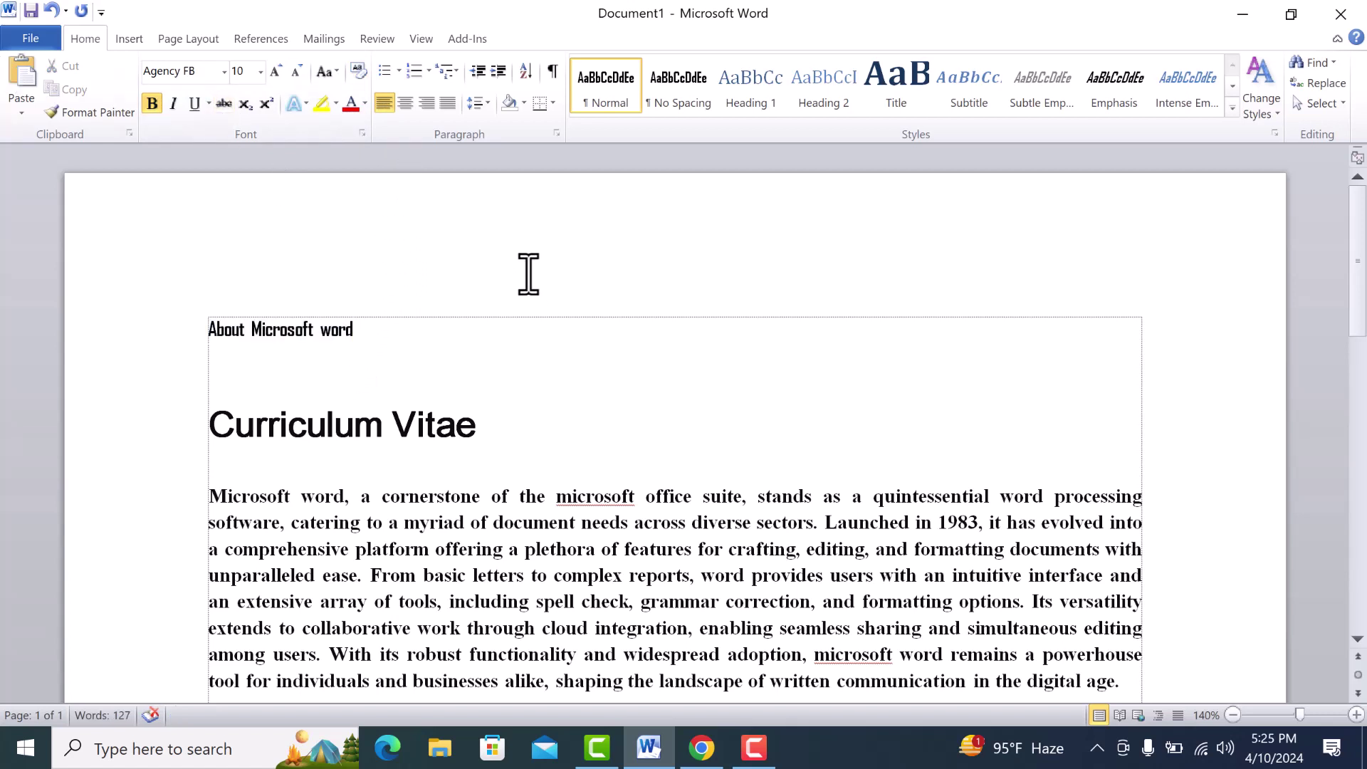
left_click(473, 340)
left_click_drag(375, 329, 160, 313)
left_click(458, 376)
Step: Remove bold from the whole body paragraph
scroll(665, 366, "down", 3)
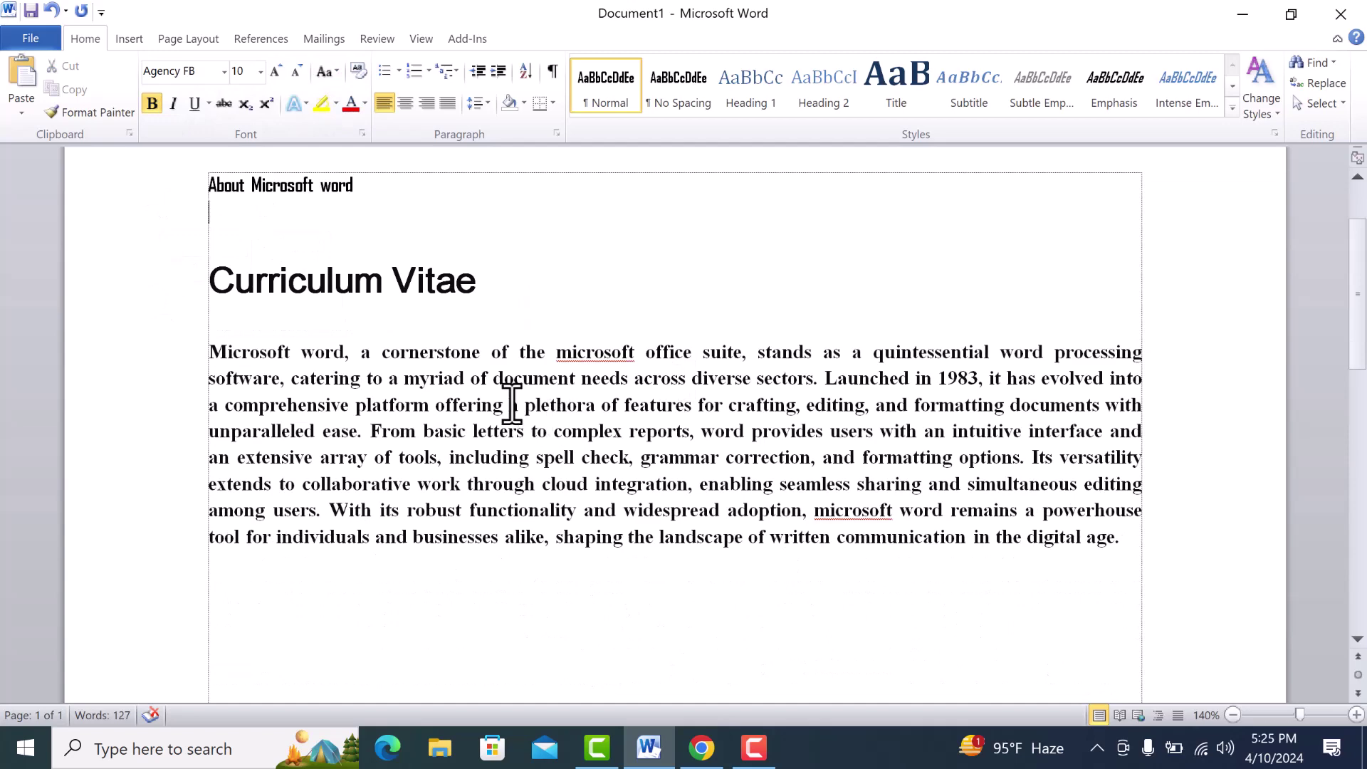
left_click_drag(1083, 555, 107, 356)
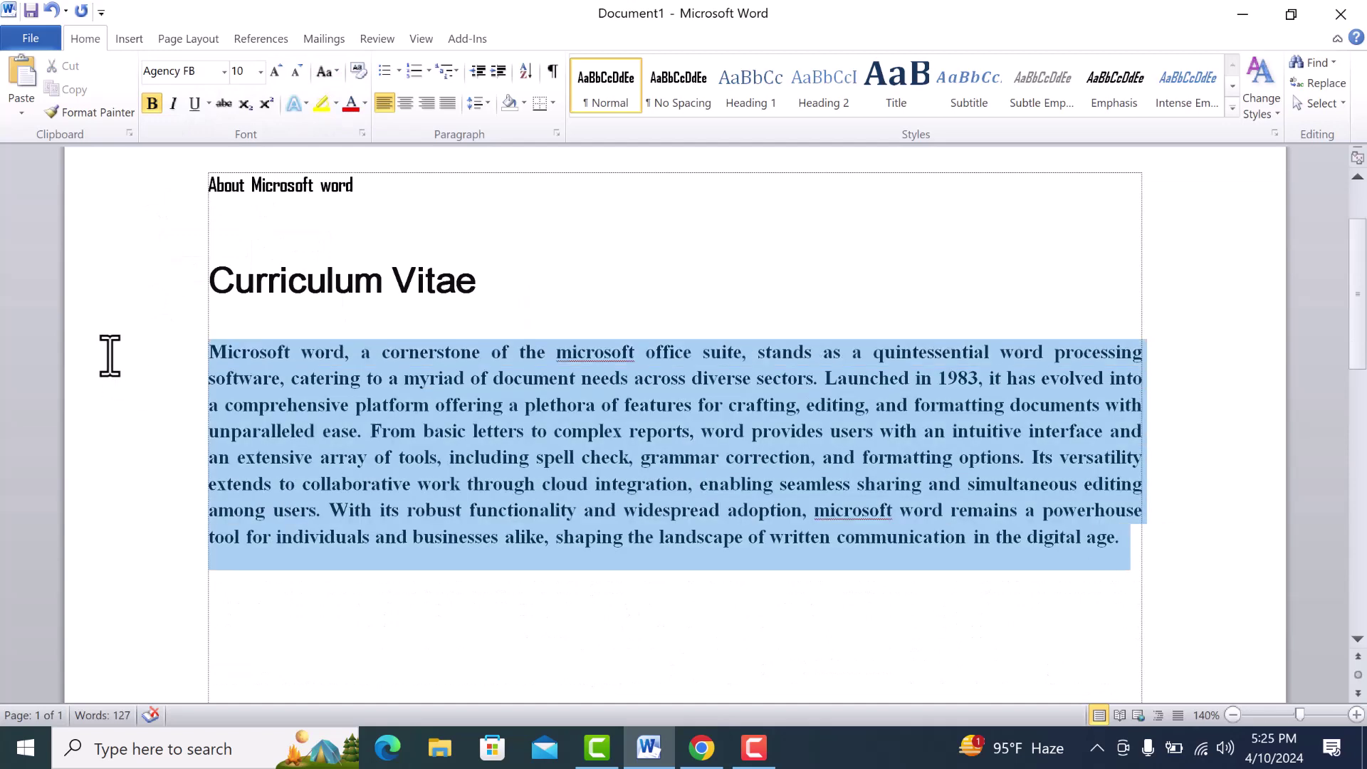
left_click(212, 71)
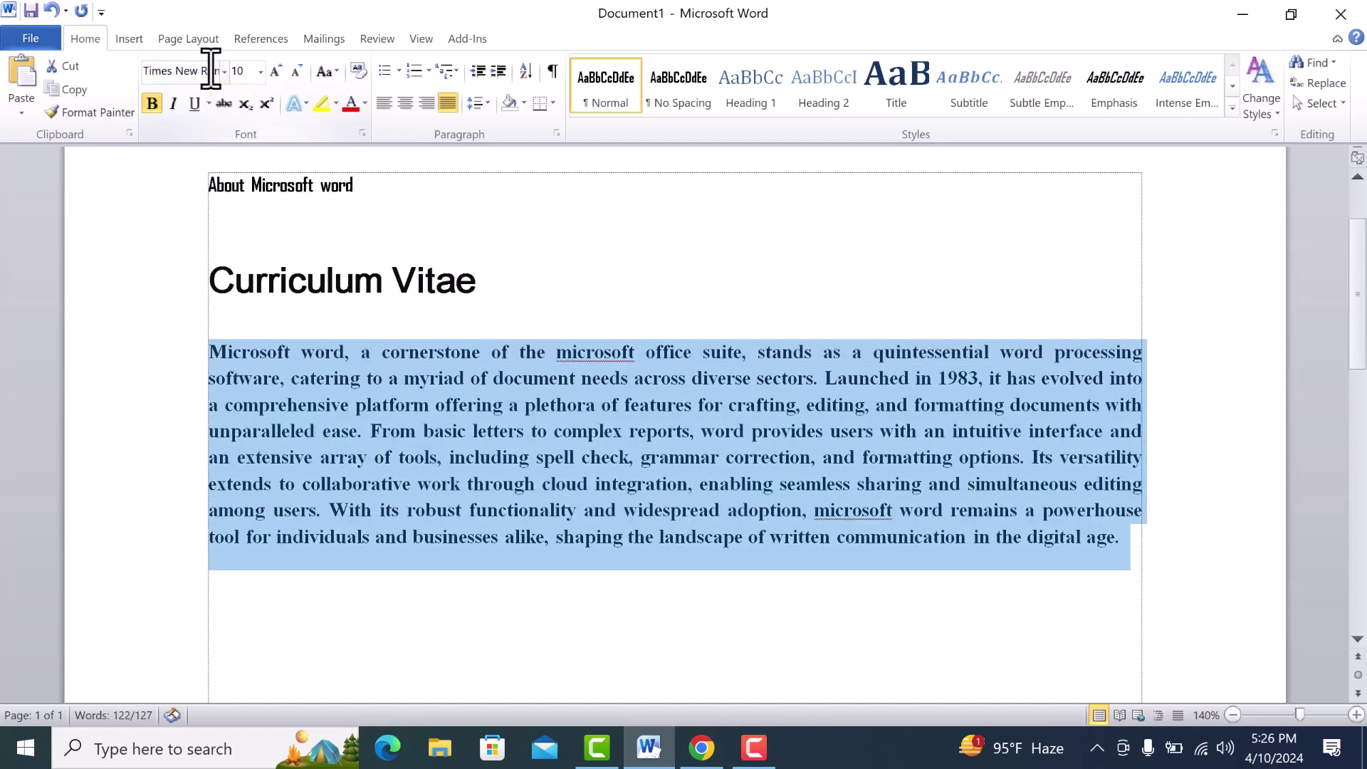
left_click(154, 105)
left_click(869, 537)
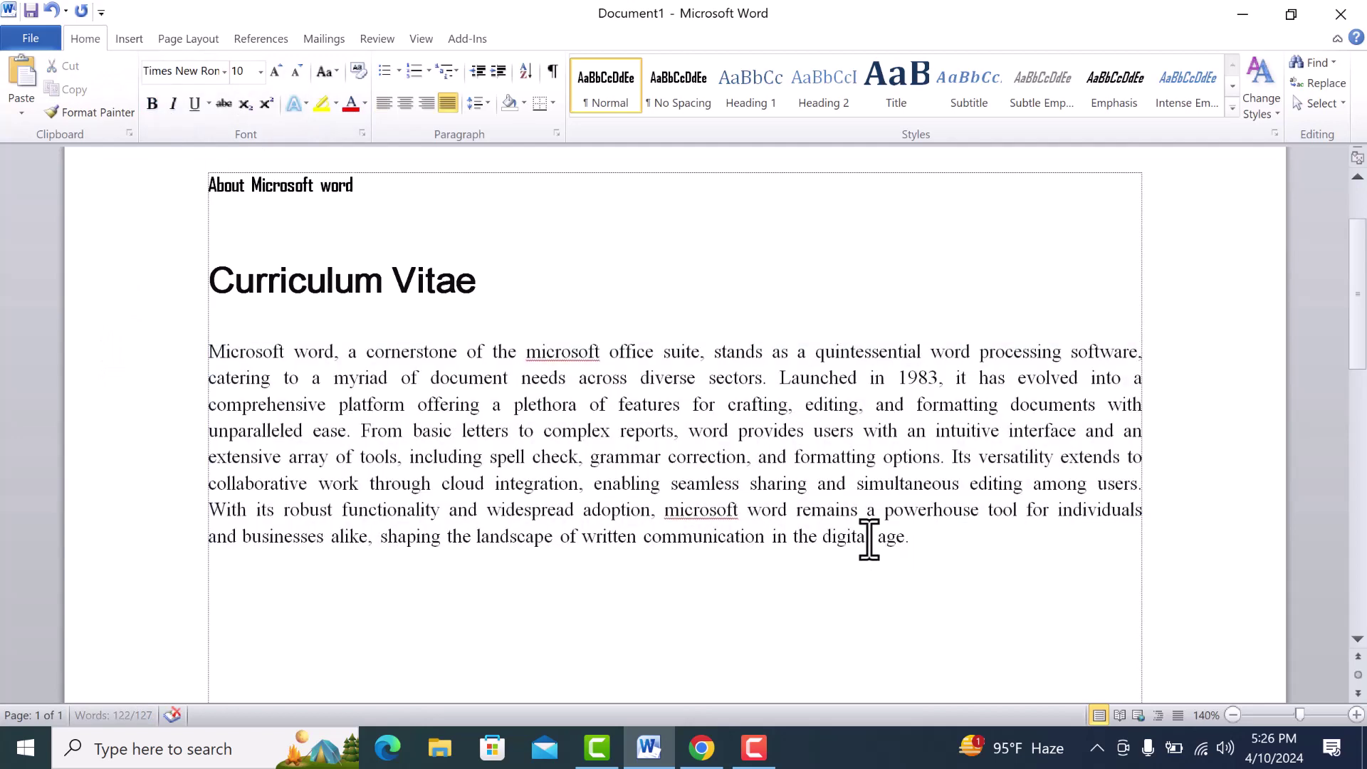
Step: Toggle bold off and back on for the Curriculum Vitae heading, leaving it bold
left_click(142, 277)
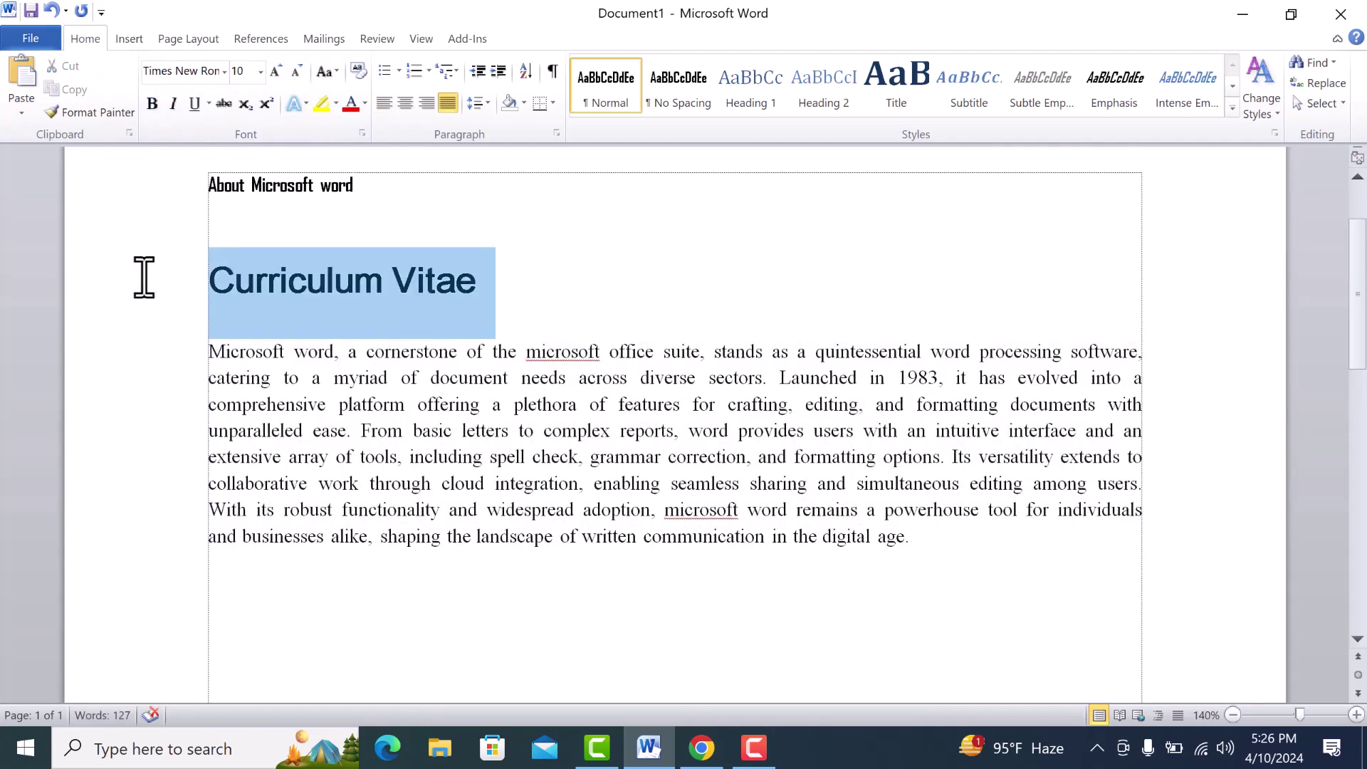
left_click(153, 104)
left_click(480, 296)
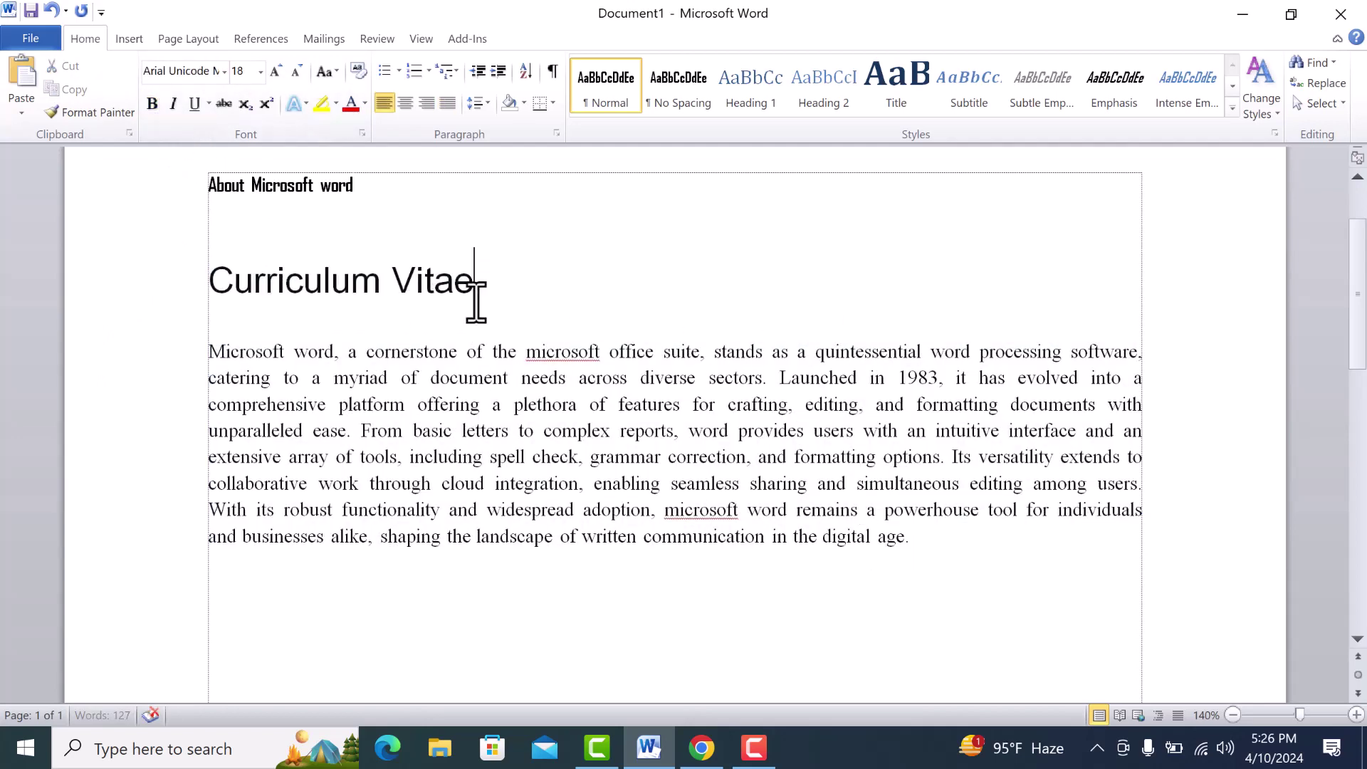
left_click_drag(512, 289, 180, 282)
left_click(153, 104)
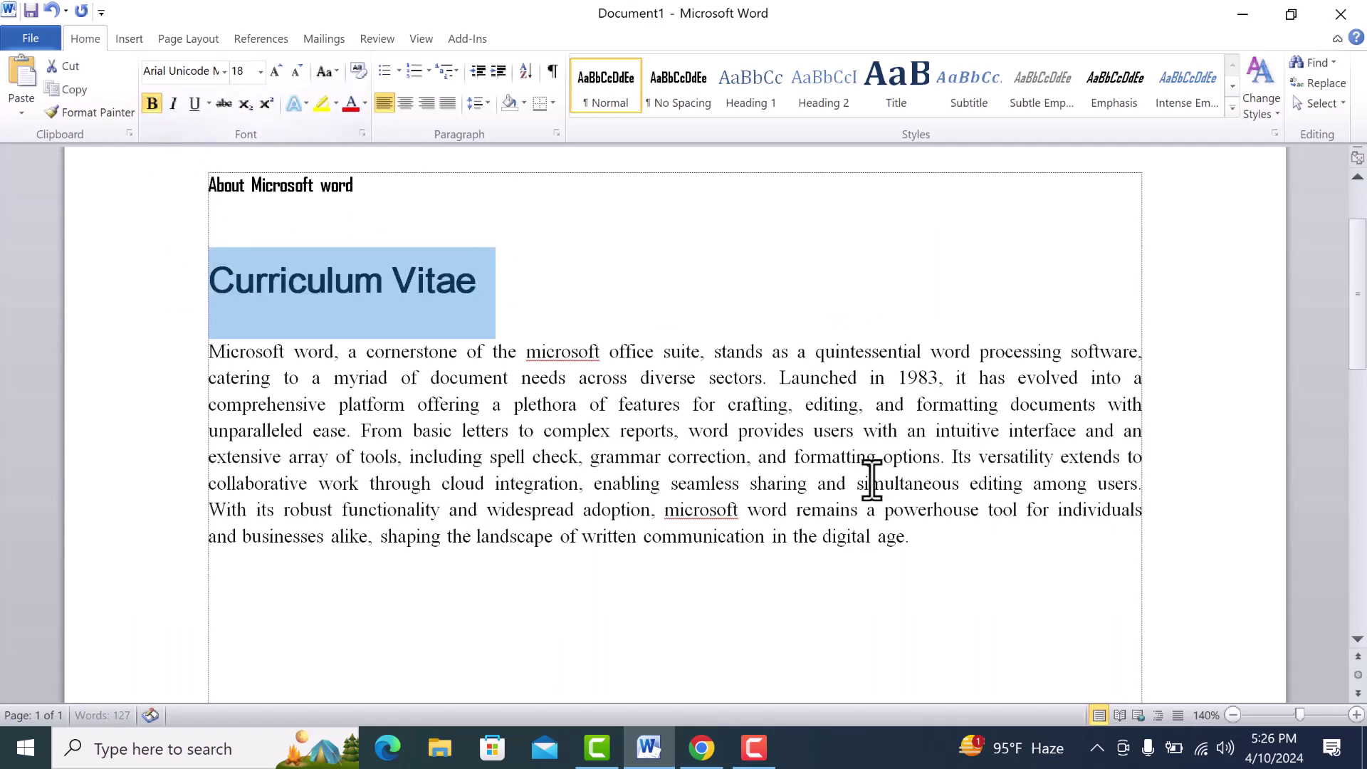
left_click(759, 405)
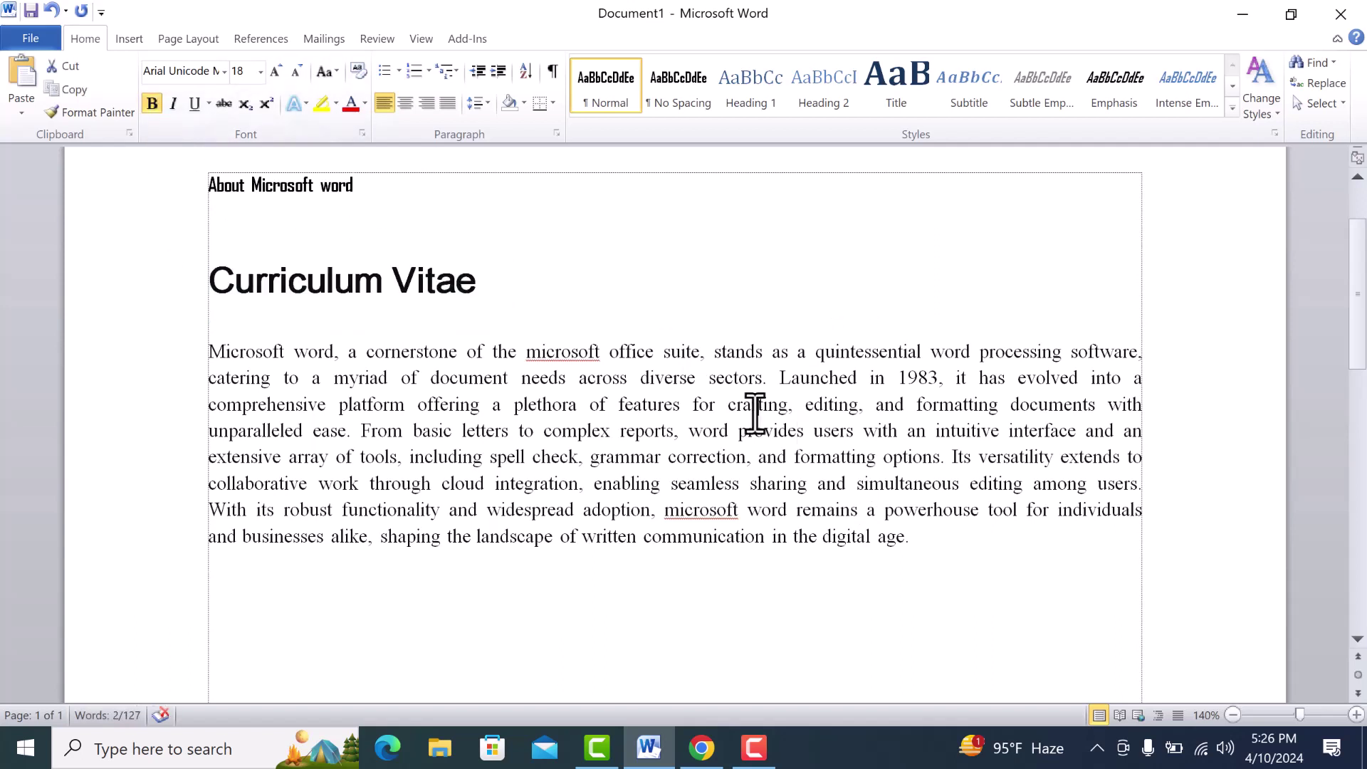
Step: Bold the words 'microsoft' and 'formatting' in the body paragraph
double_click(543, 352)
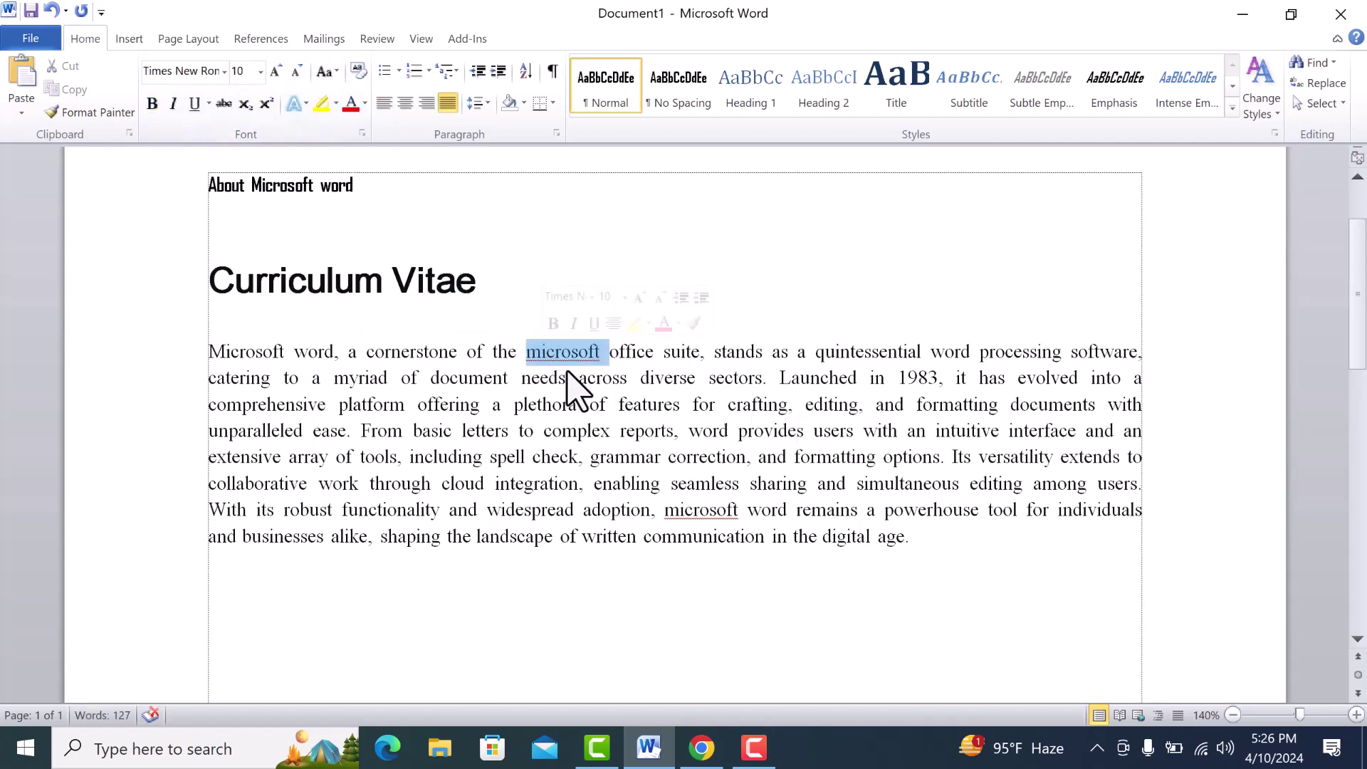
left_click(152, 103)
left_click(925, 569)
double_click(833, 457)
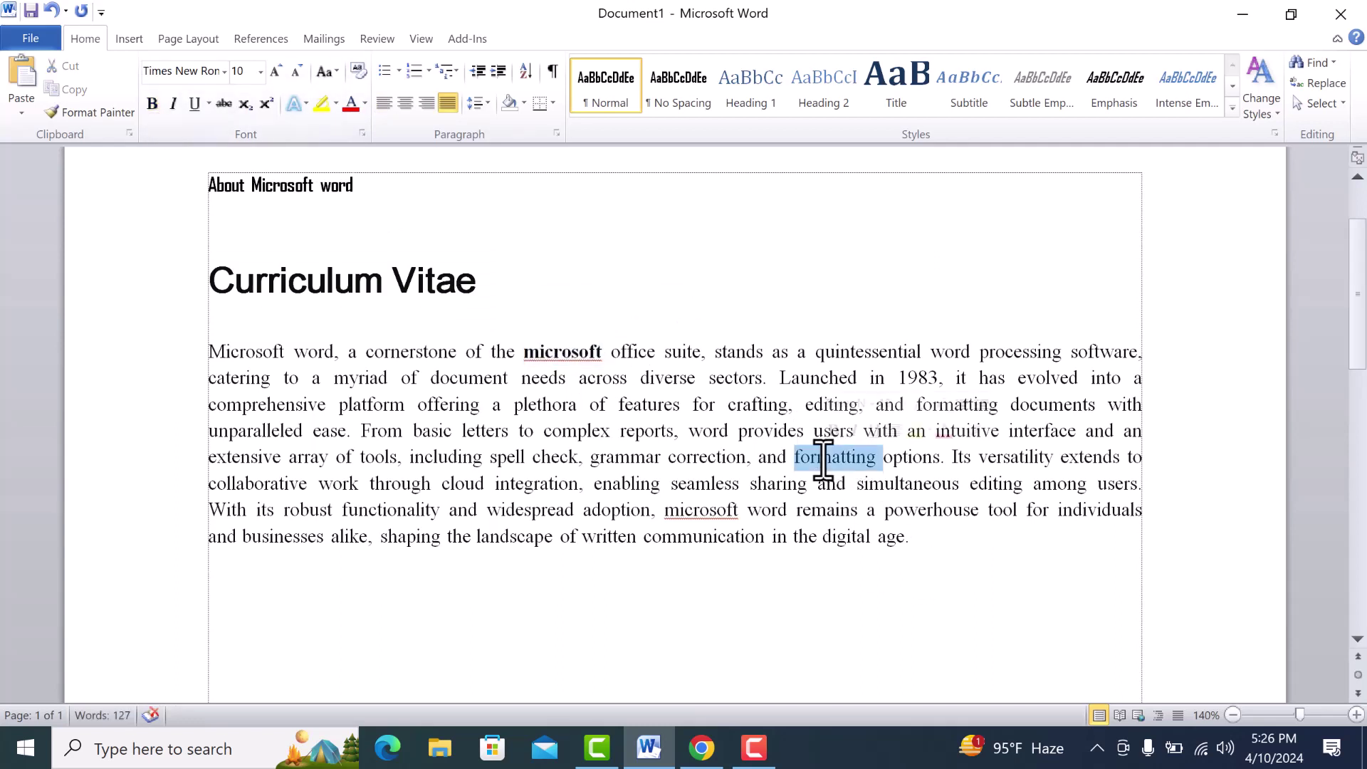
left_click(152, 103)
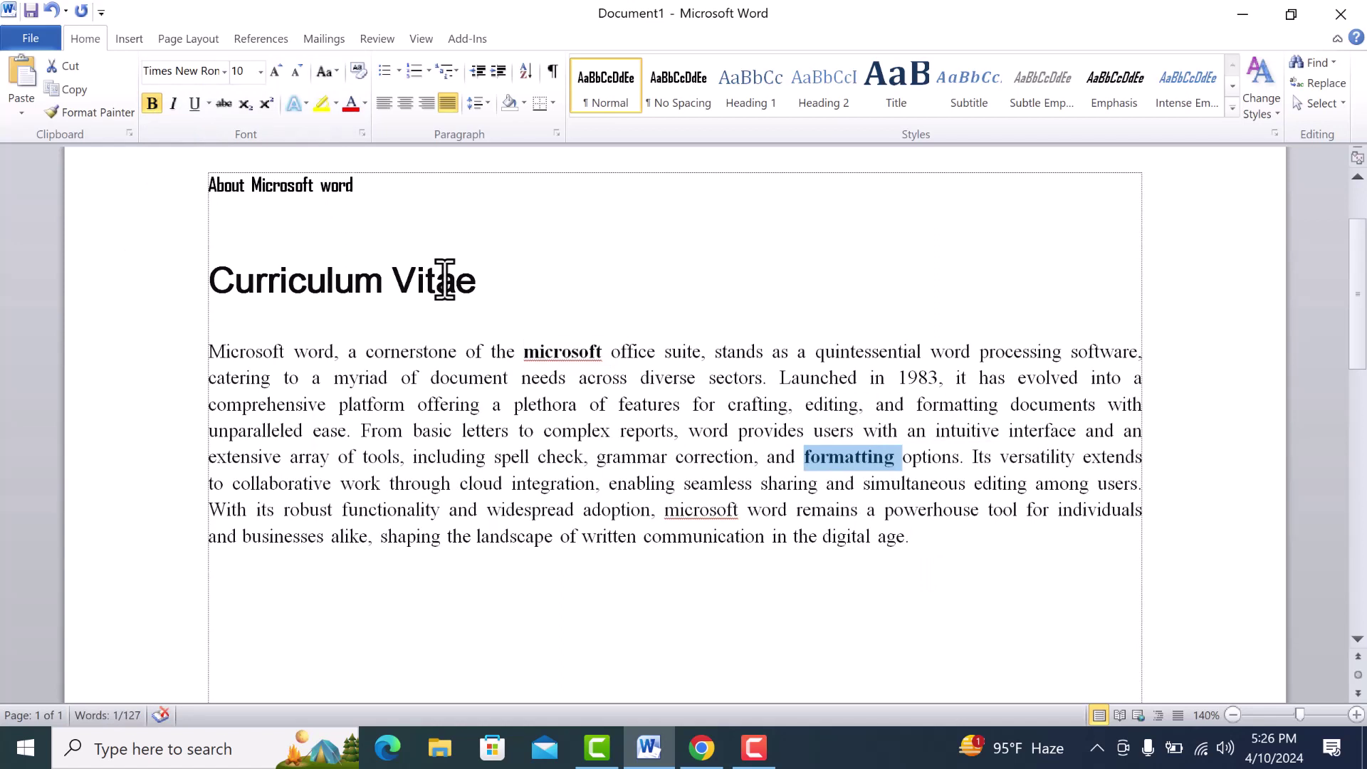
Step: Toggle bold on 'microsoft' off and on again, ending with it bold
double_click(536, 350)
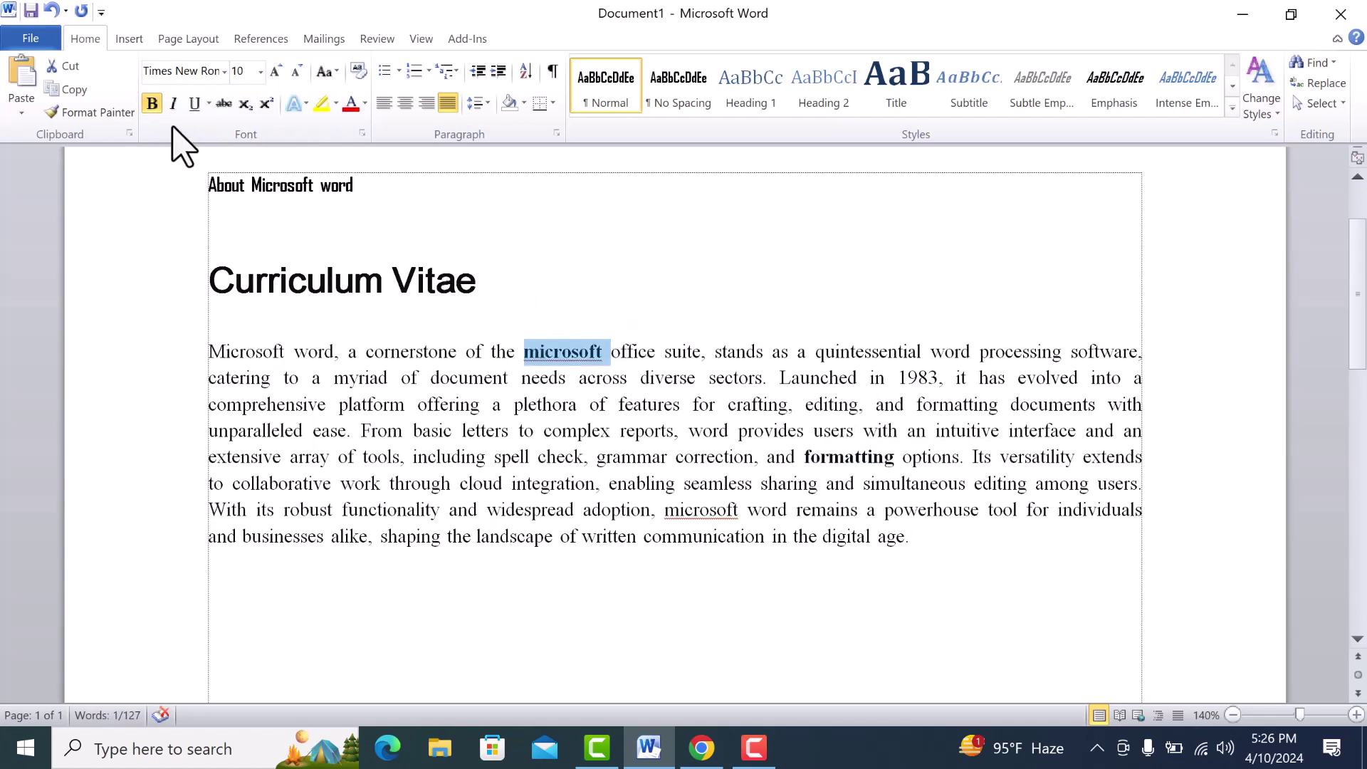
left_click(152, 107)
left_click(152, 104)
left_click(152, 107)
left_click(152, 107)
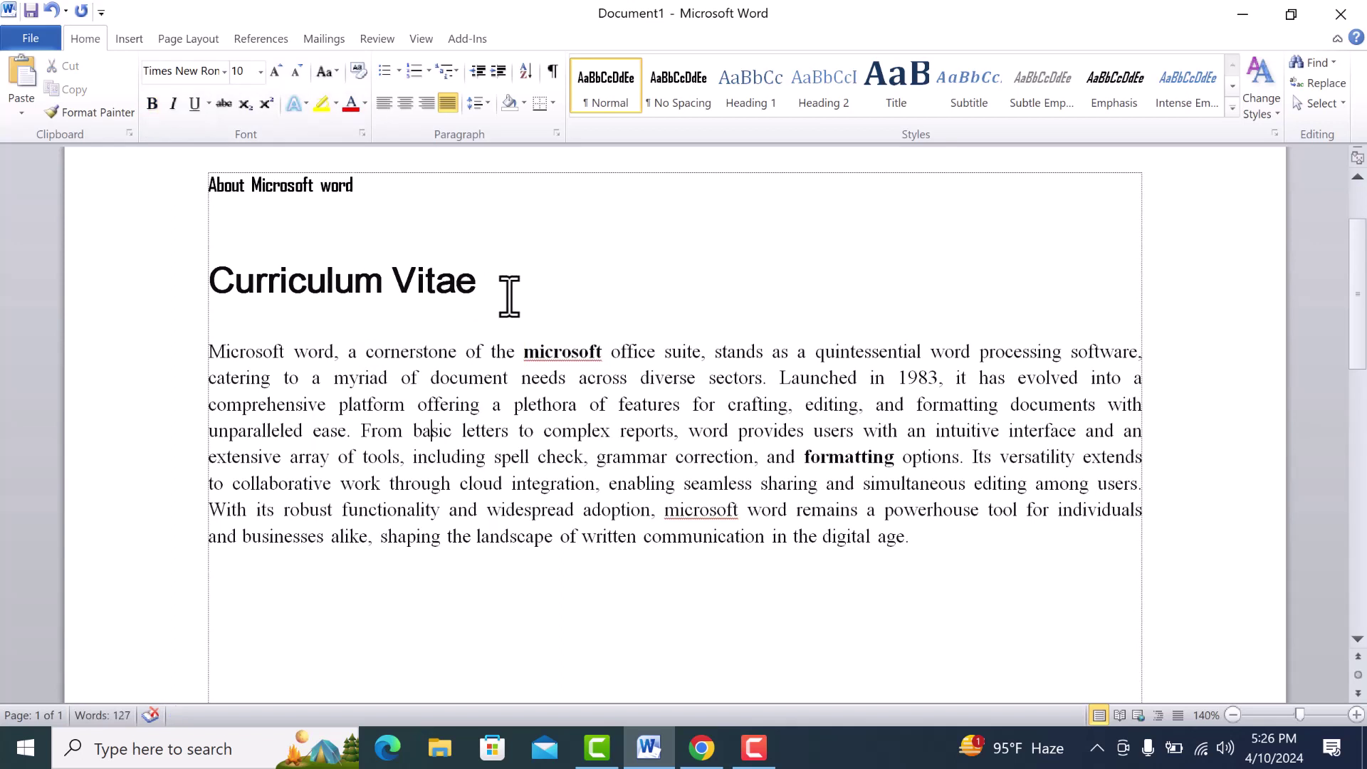
triple_click(228, 275)
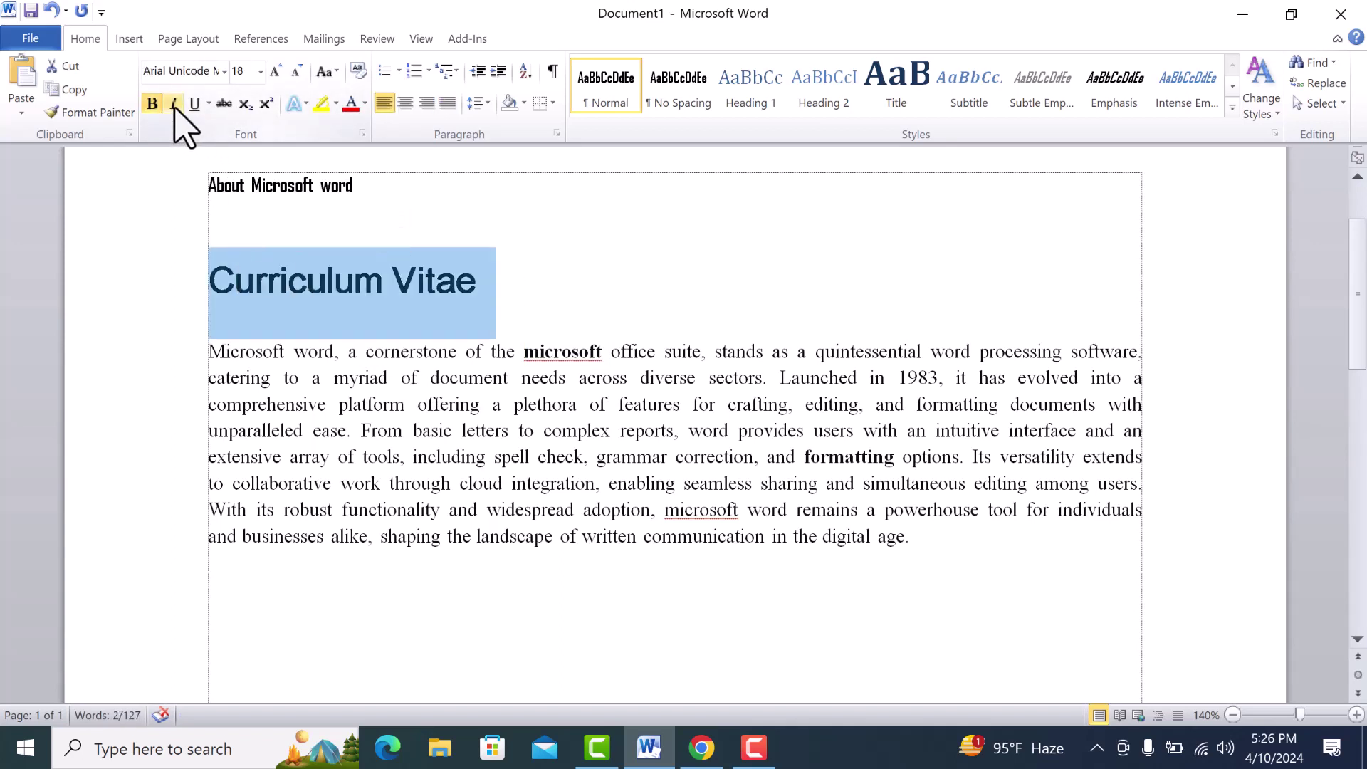
left_click(659, 313)
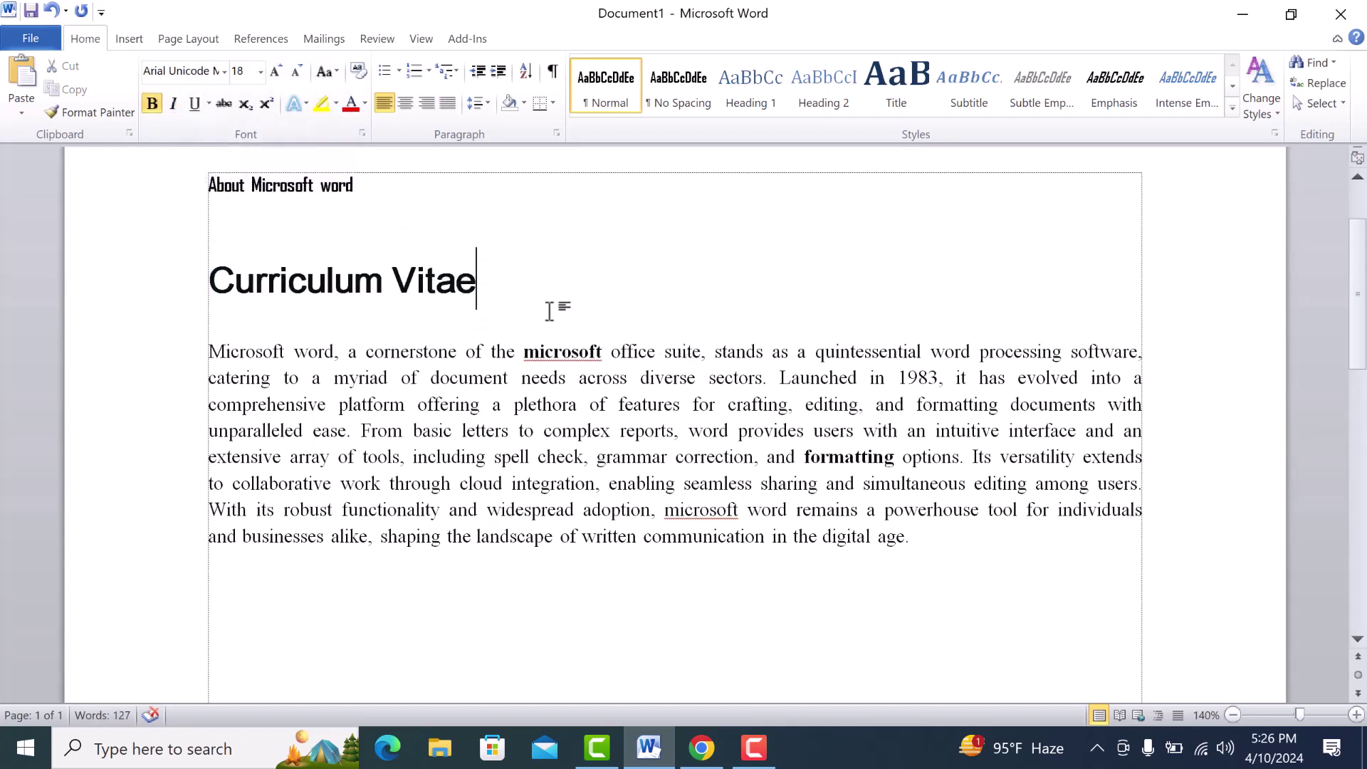
left_click(171, 105)
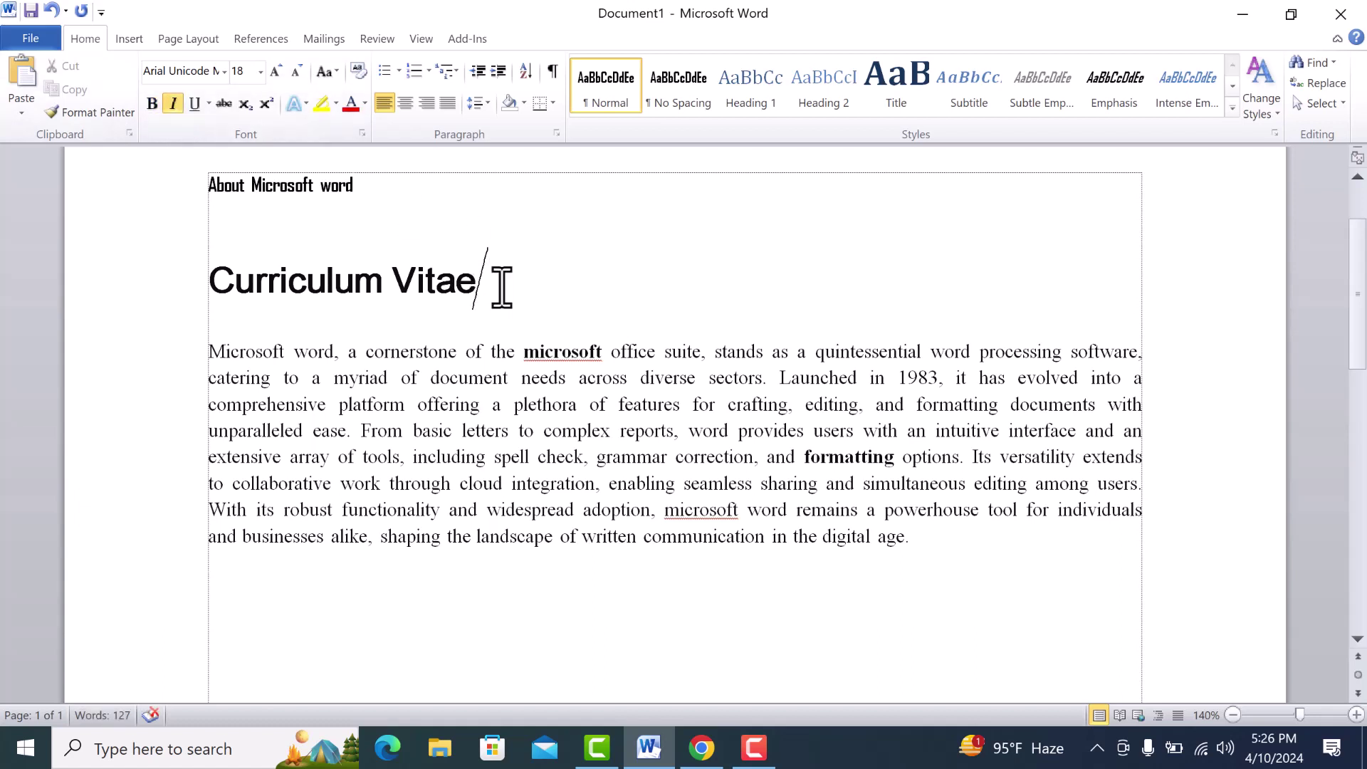
left_click_drag(502, 287, 244, 284)
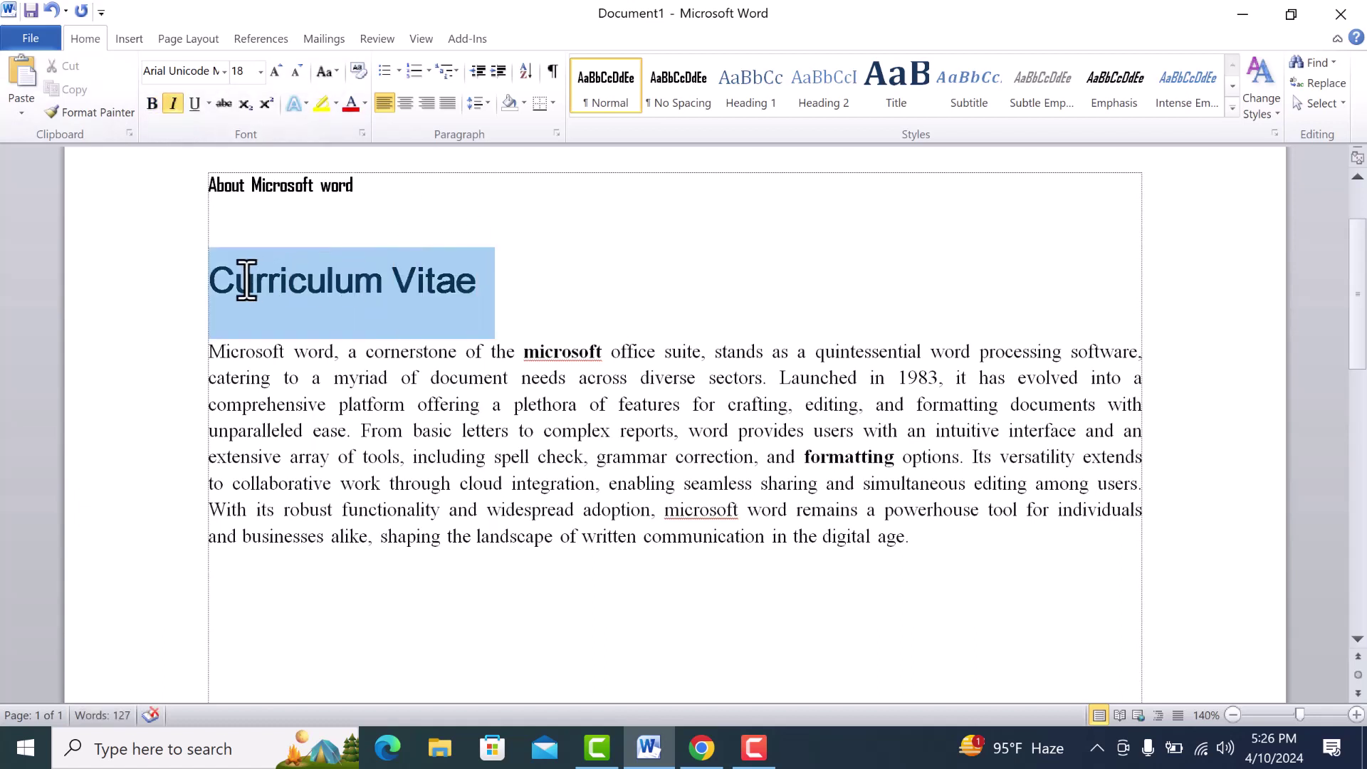
left_click(174, 105)
left_click(173, 106)
left_click(174, 105)
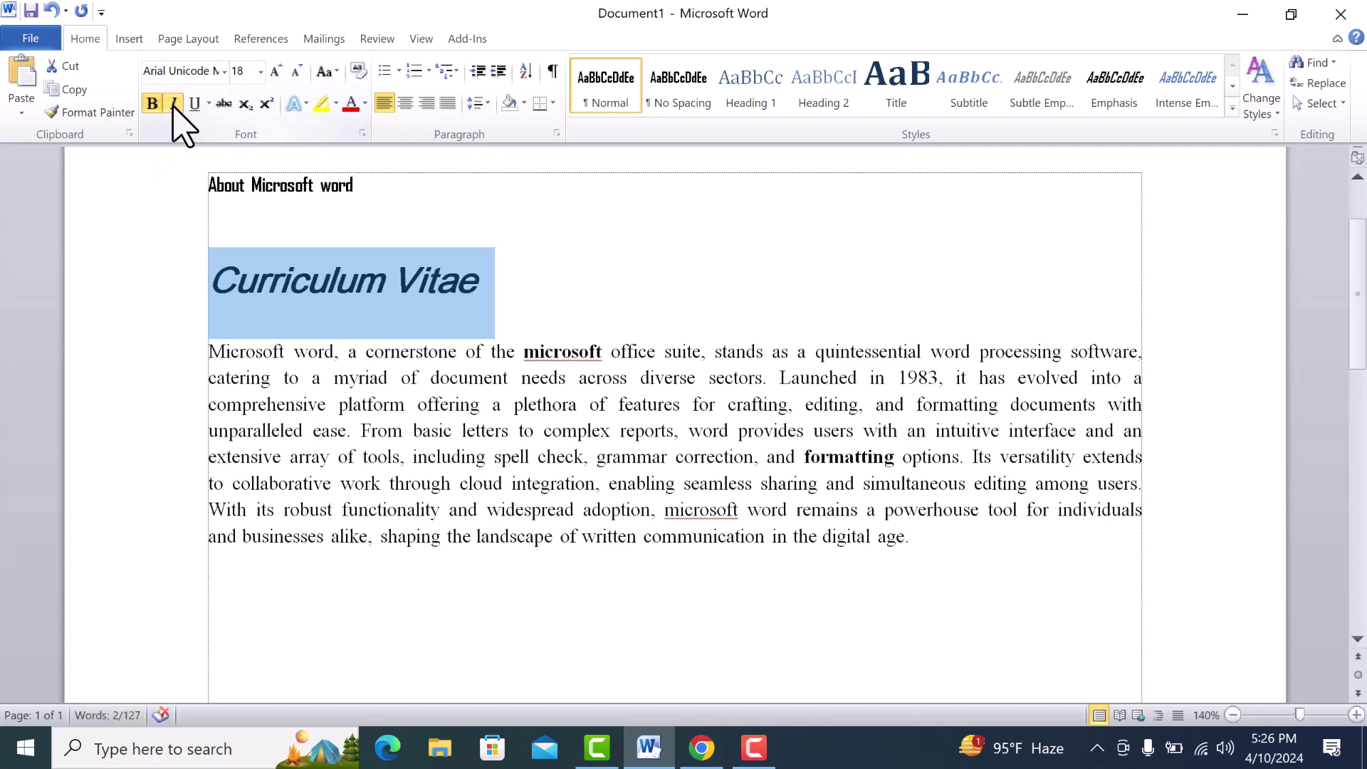
left_click(173, 105)
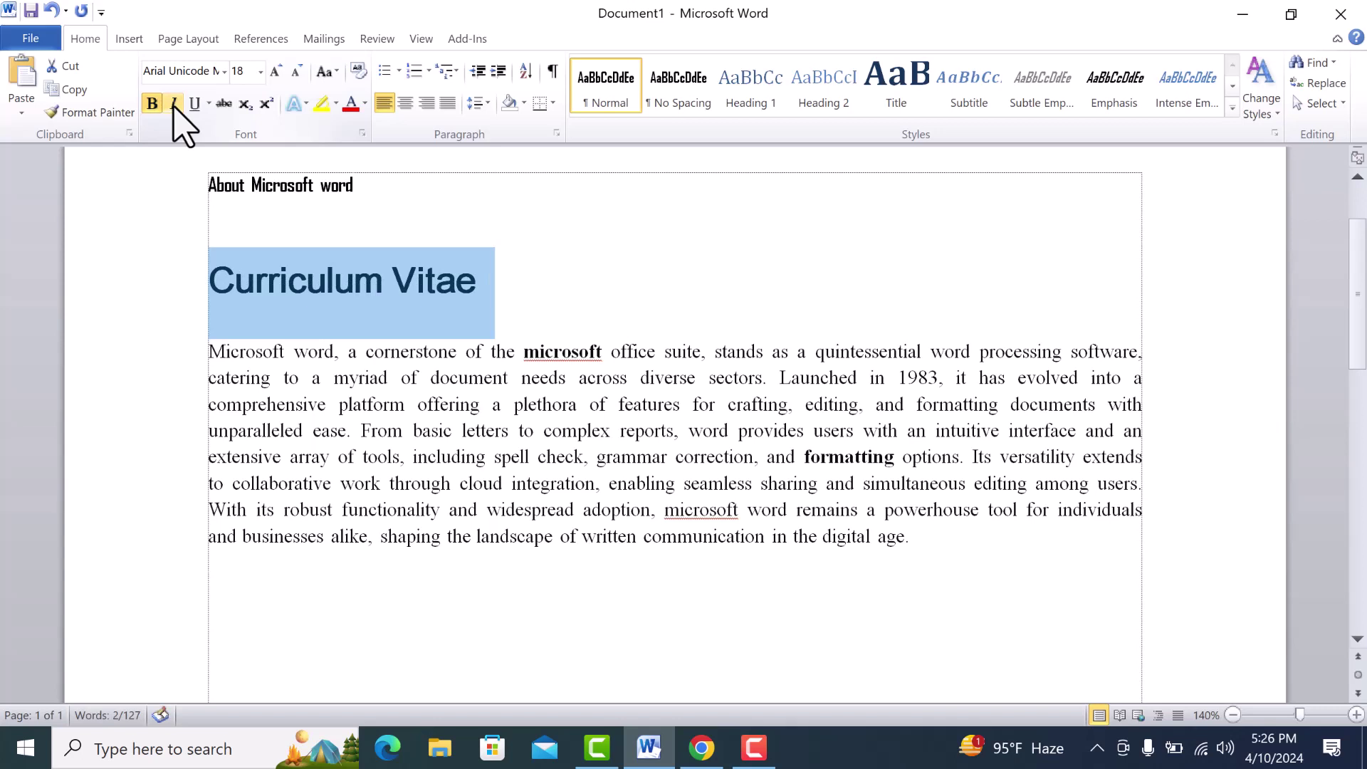
left_click(194, 104)
left_click(194, 105)
left_click(194, 104)
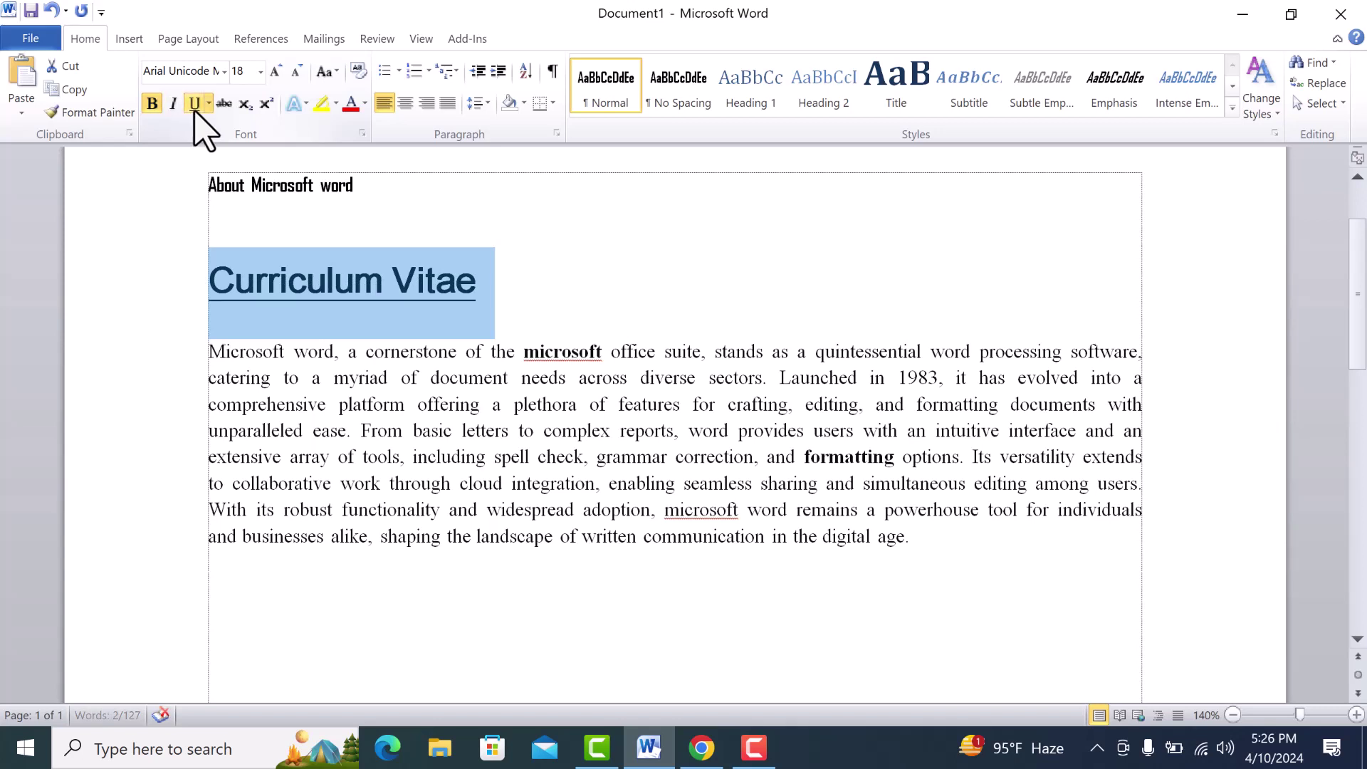
left_click(193, 105)
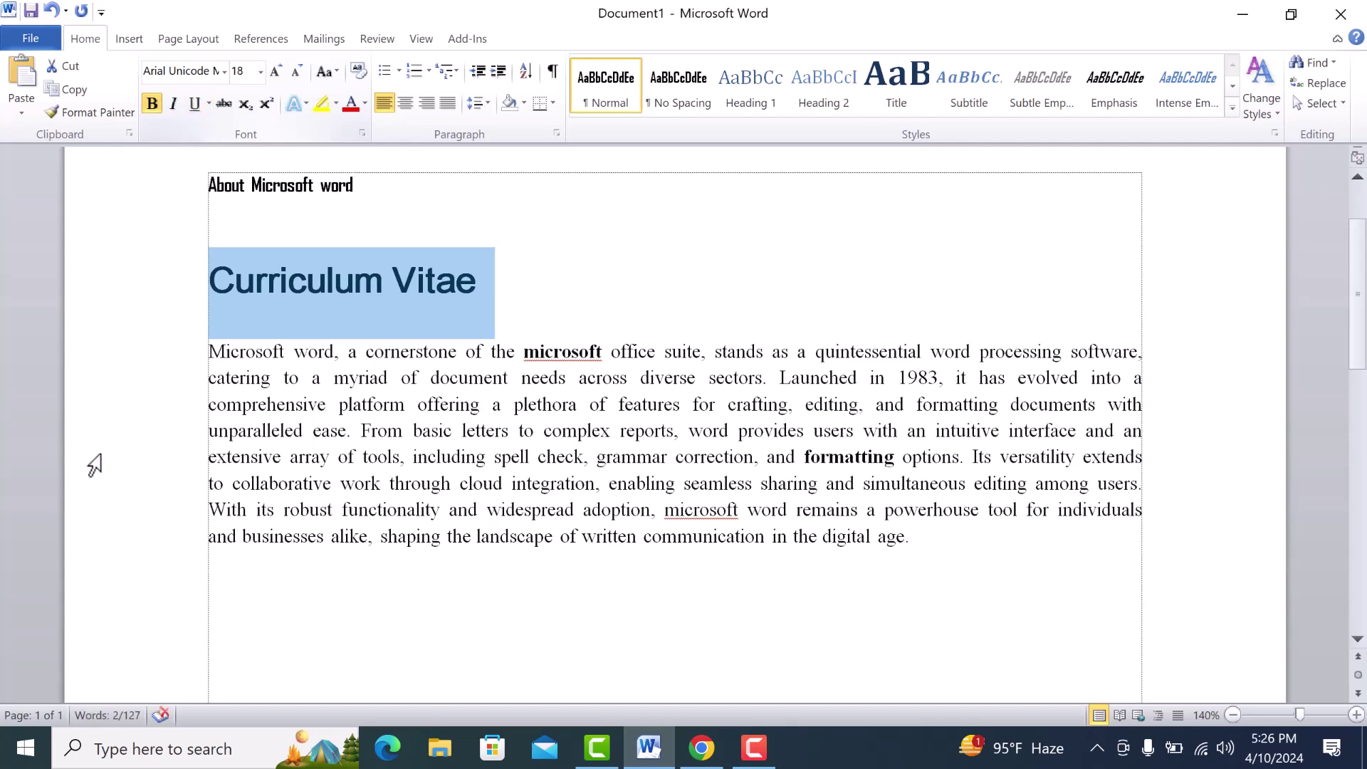
left_click(209, 105)
left_click(209, 104)
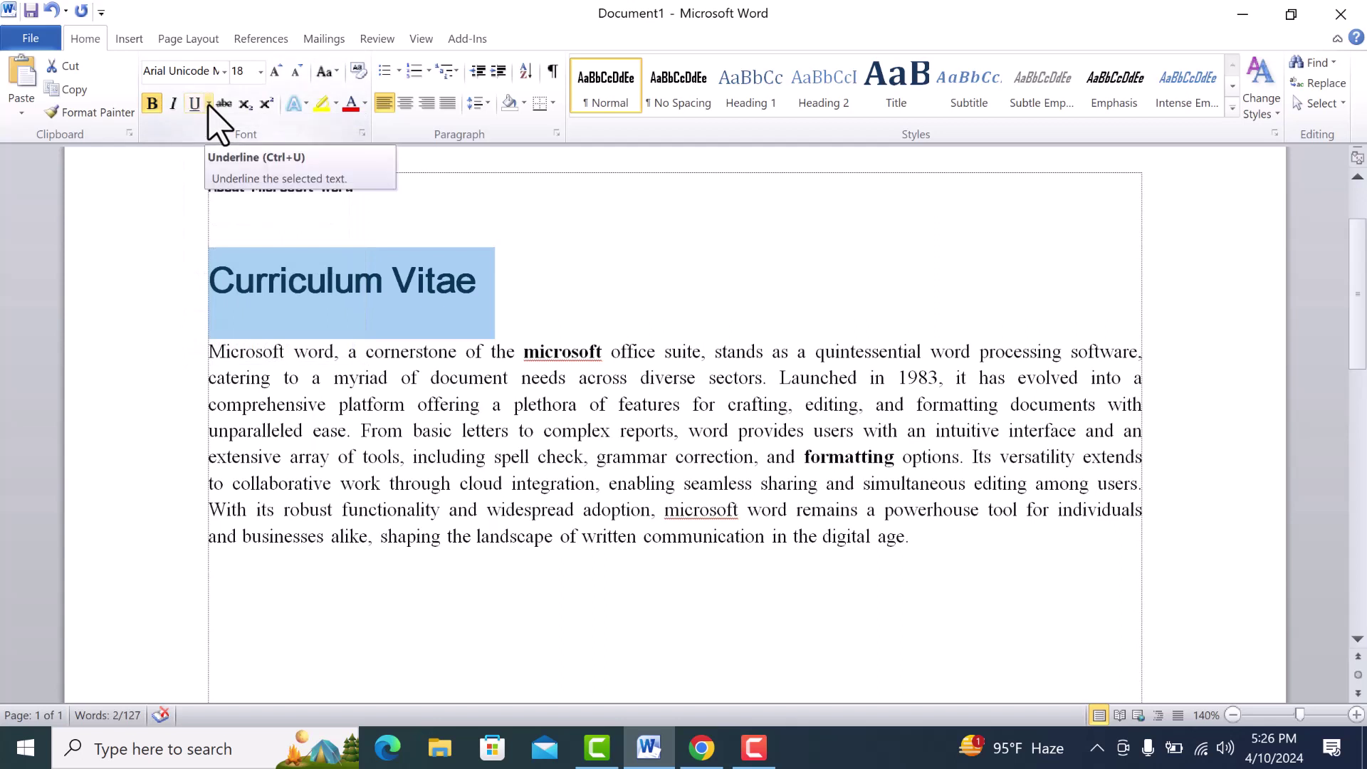
Step: Try double and then thick underline styles on the Curriculum Vitae heading
left_click(209, 105)
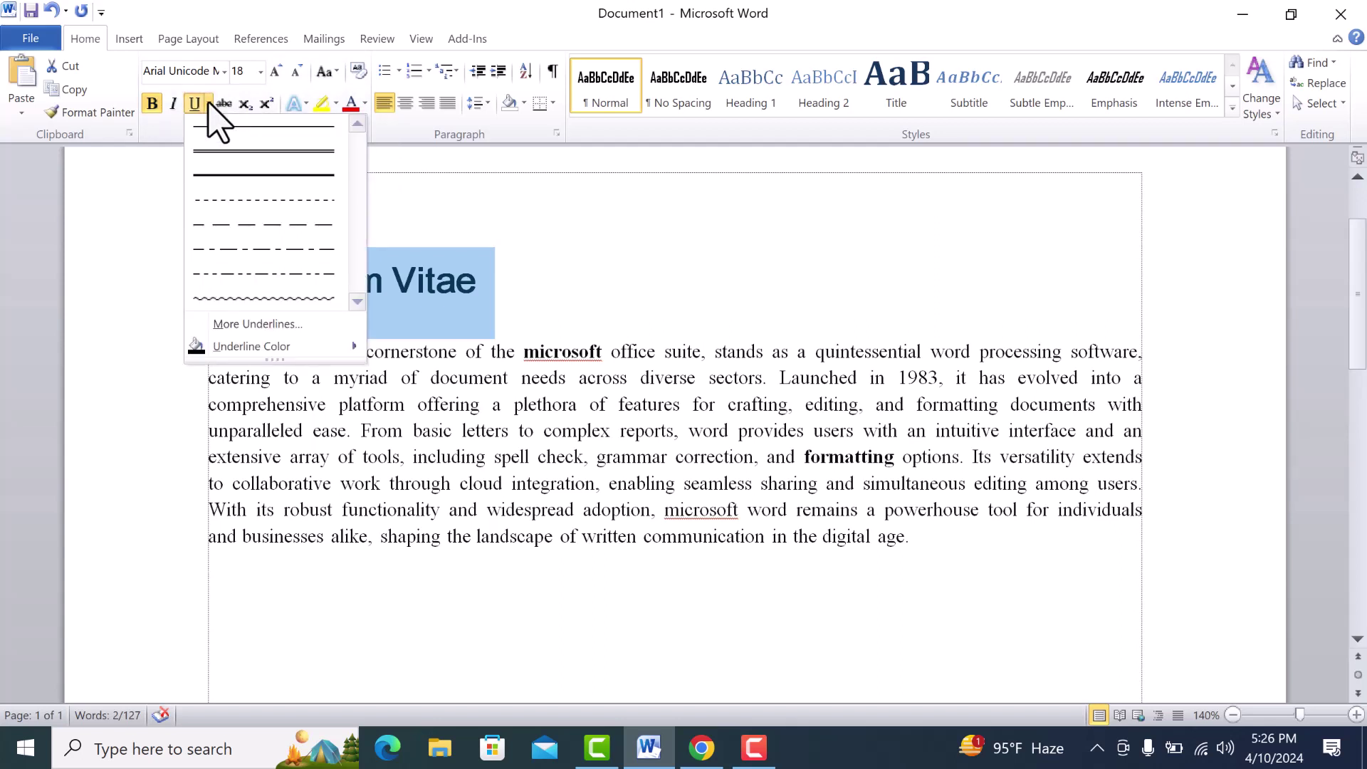
left_click(225, 152)
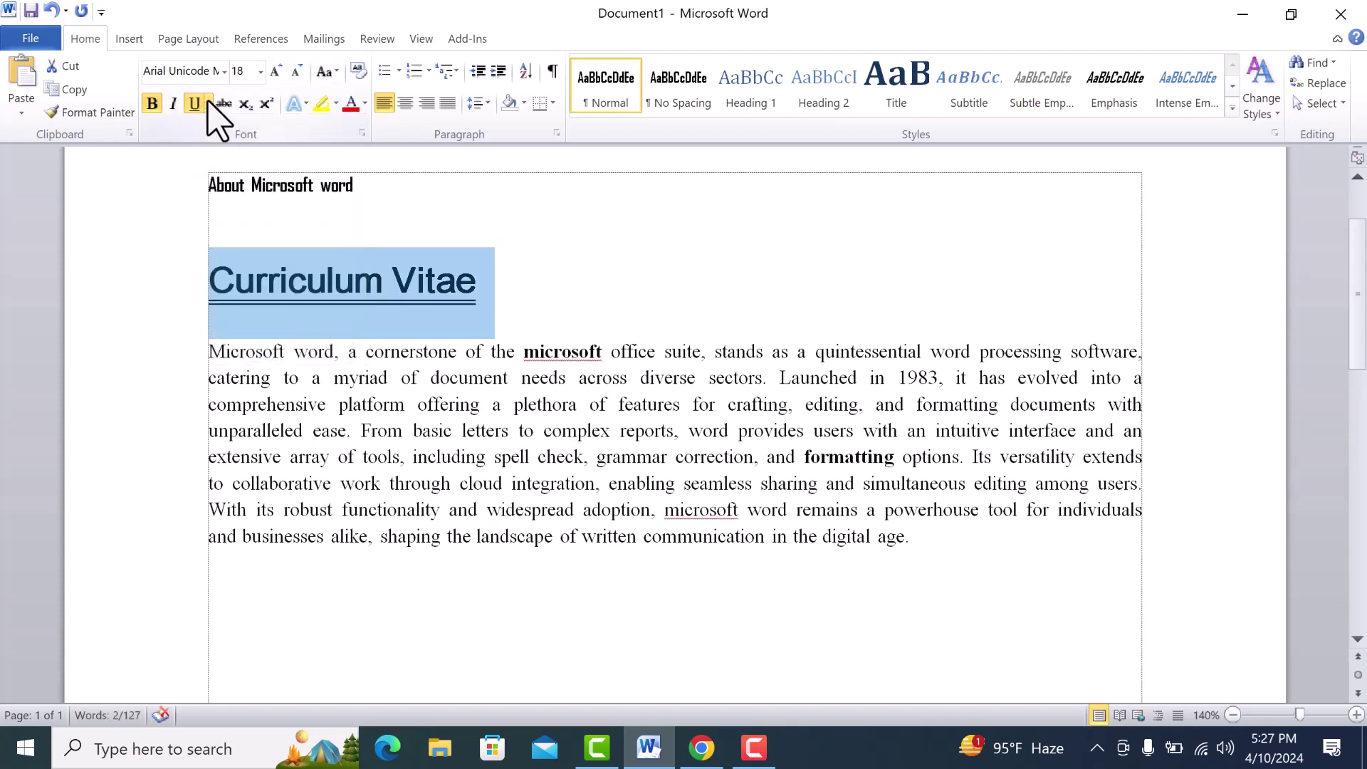
left_click(209, 104)
left_click(246, 178)
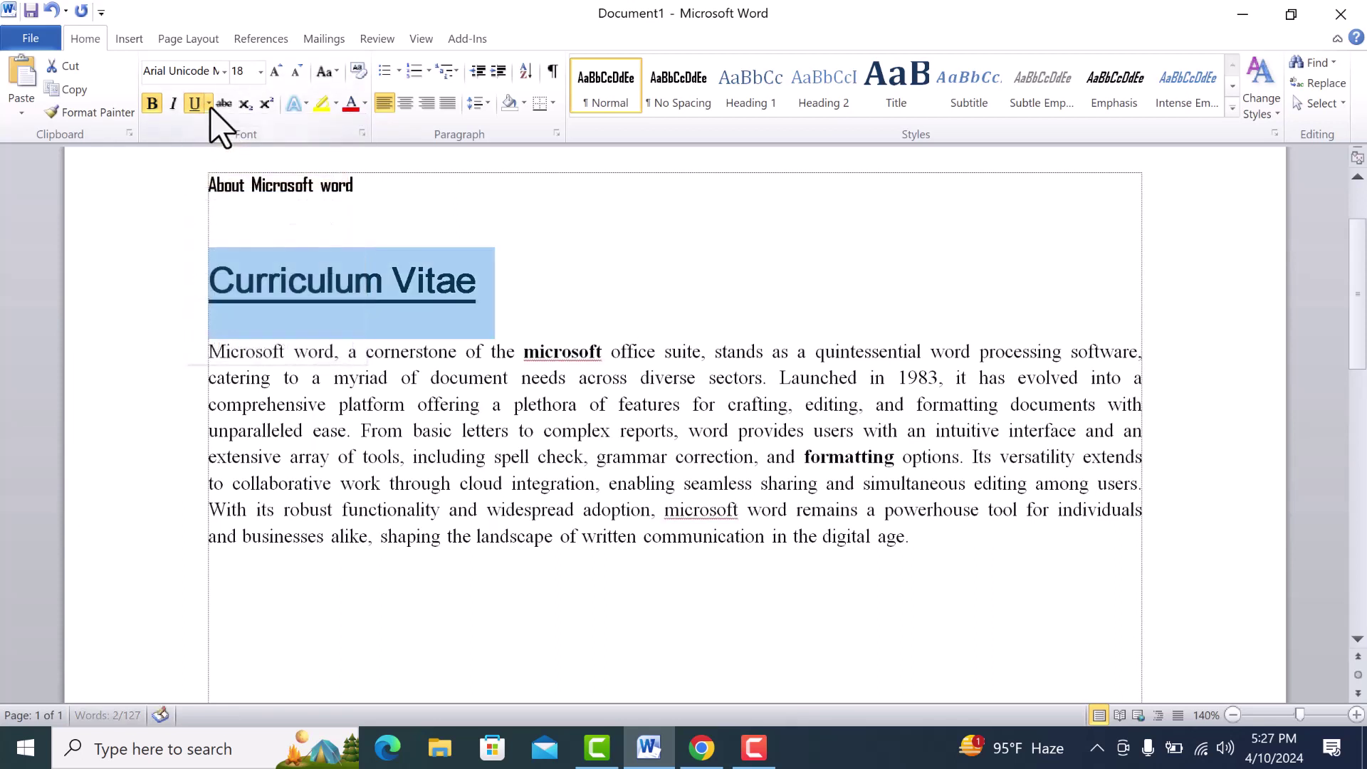
Step: Set the heading's underline colour to red and open More Underlines
left_click(209, 105)
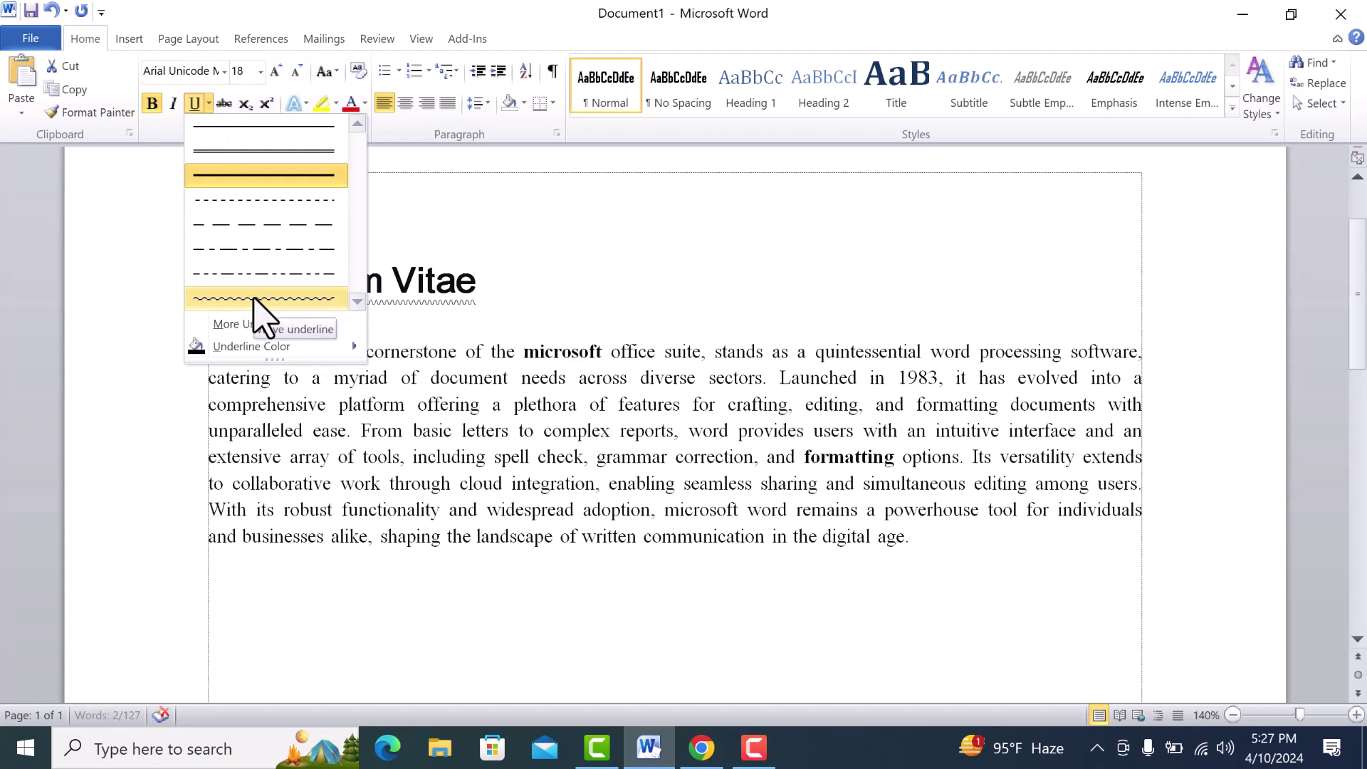
mouse_move(251, 346)
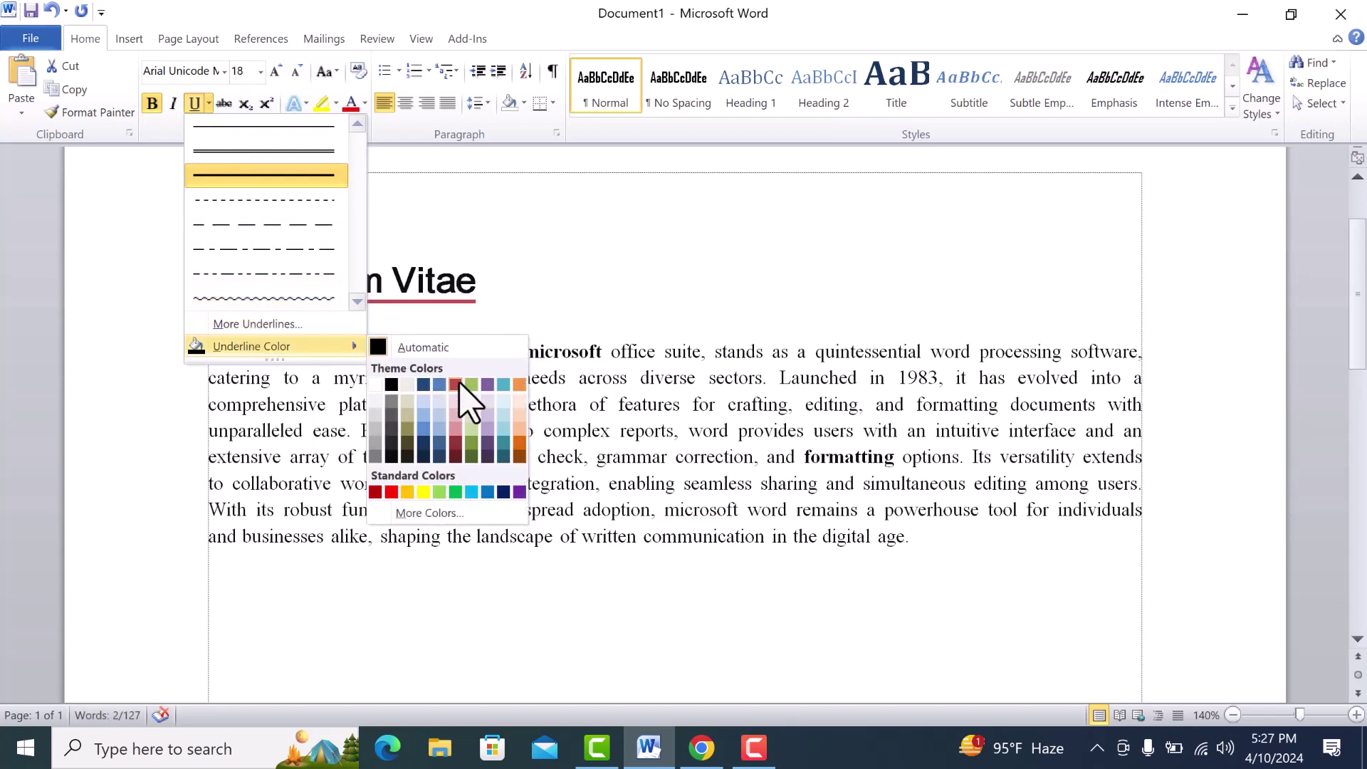
left_click(392, 492)
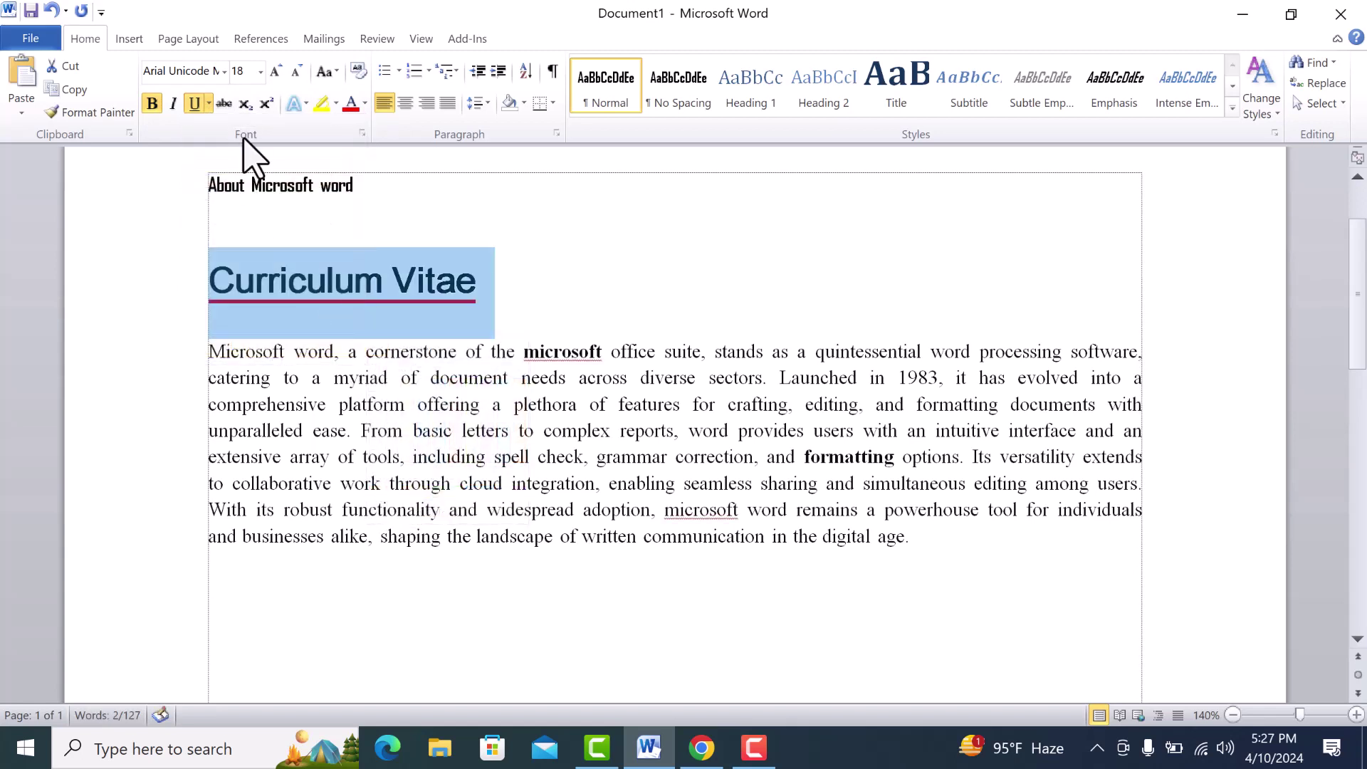
left_click(209, 105)
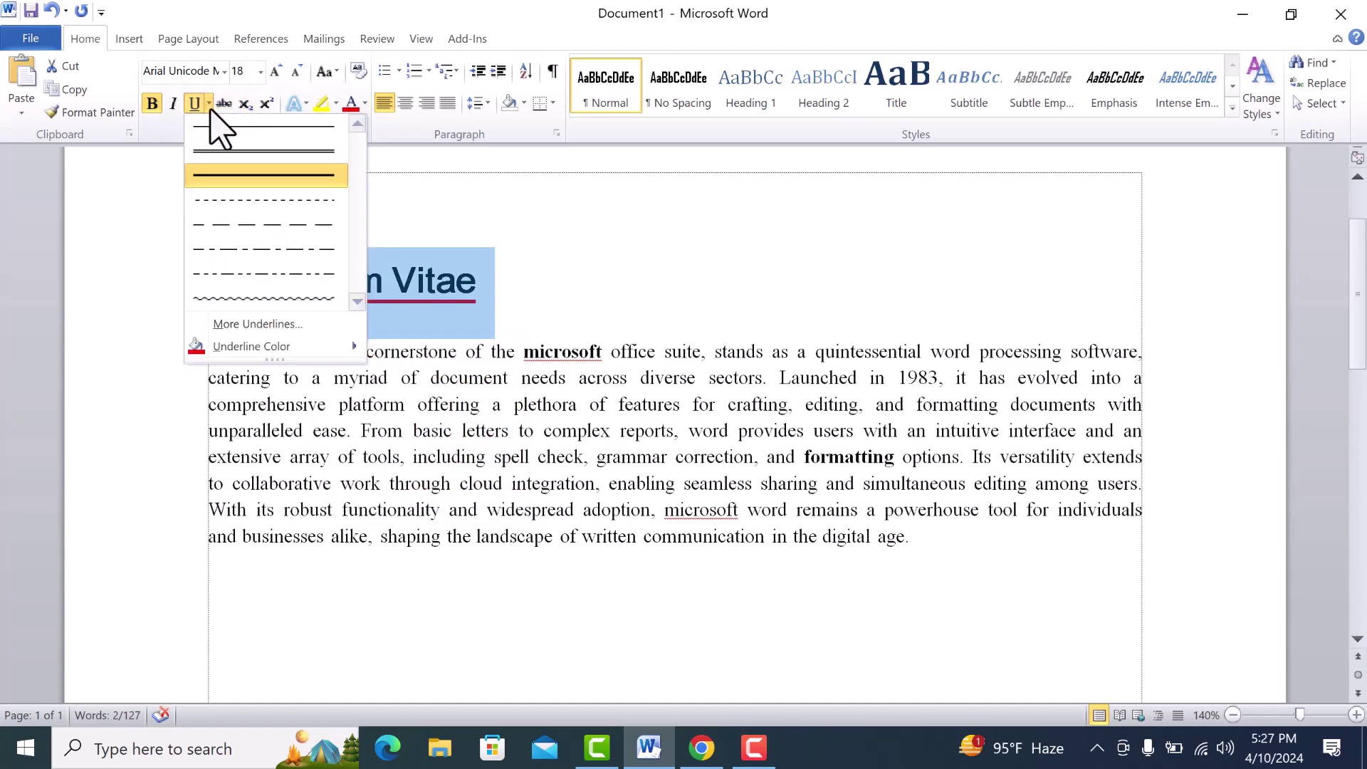
left_click(281, 326)
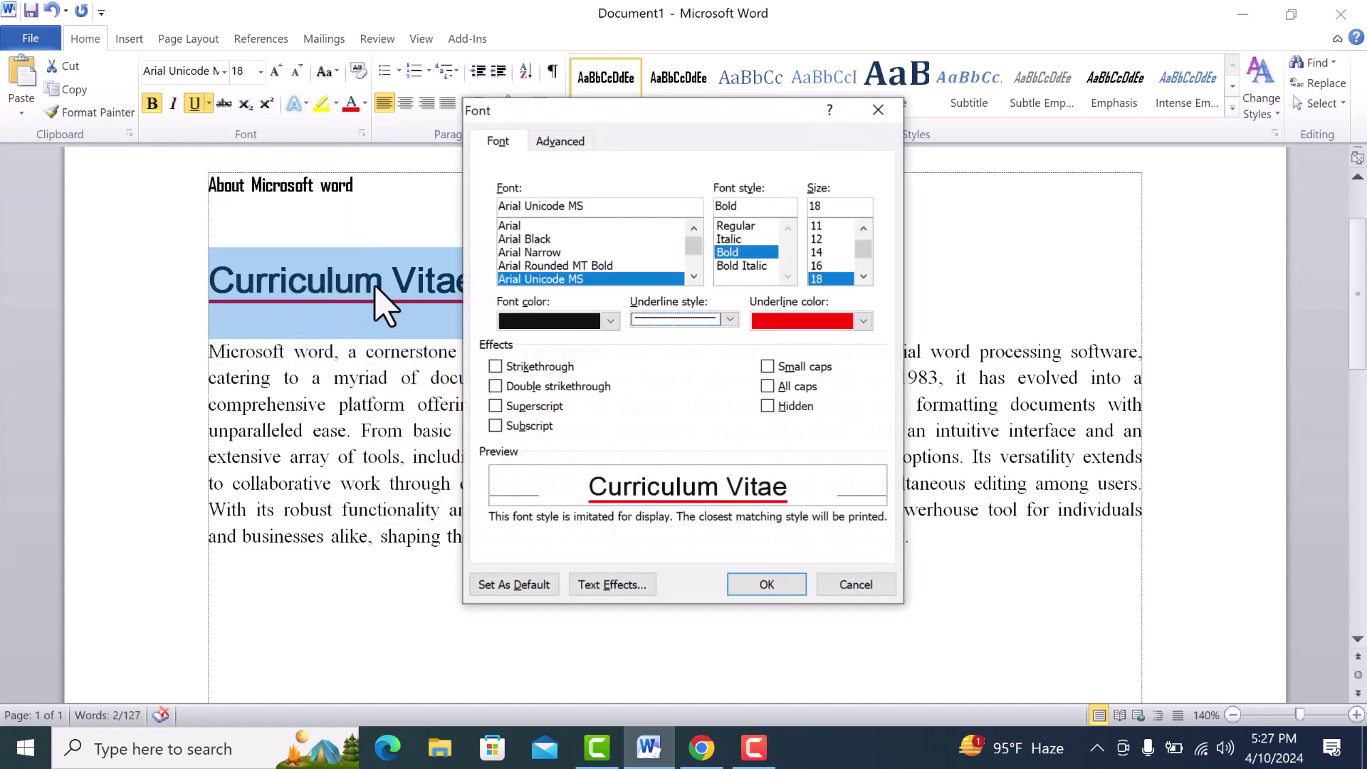
Step: In the Font dialog, choose double underline and Small caps with Strikethrough off, then confirm
left_click(537, 367)
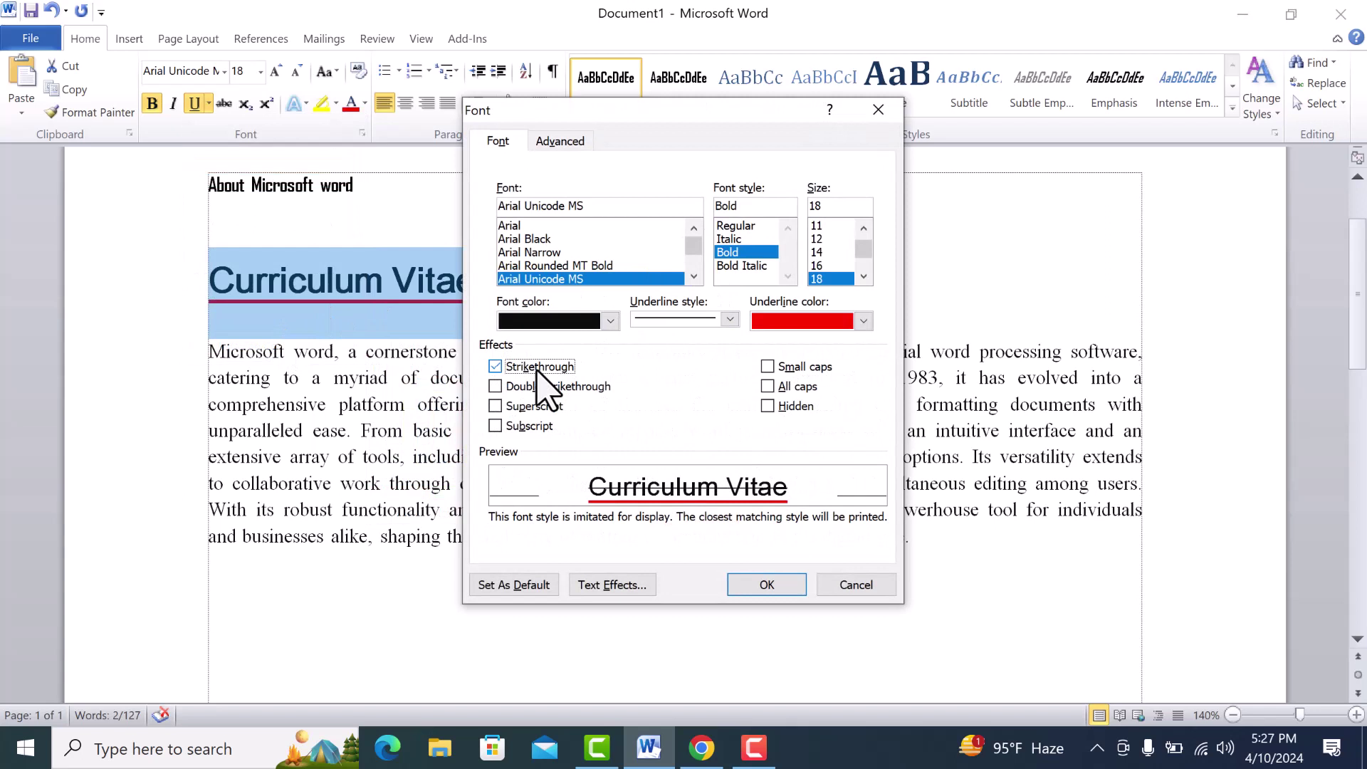
left_click(687, 321)
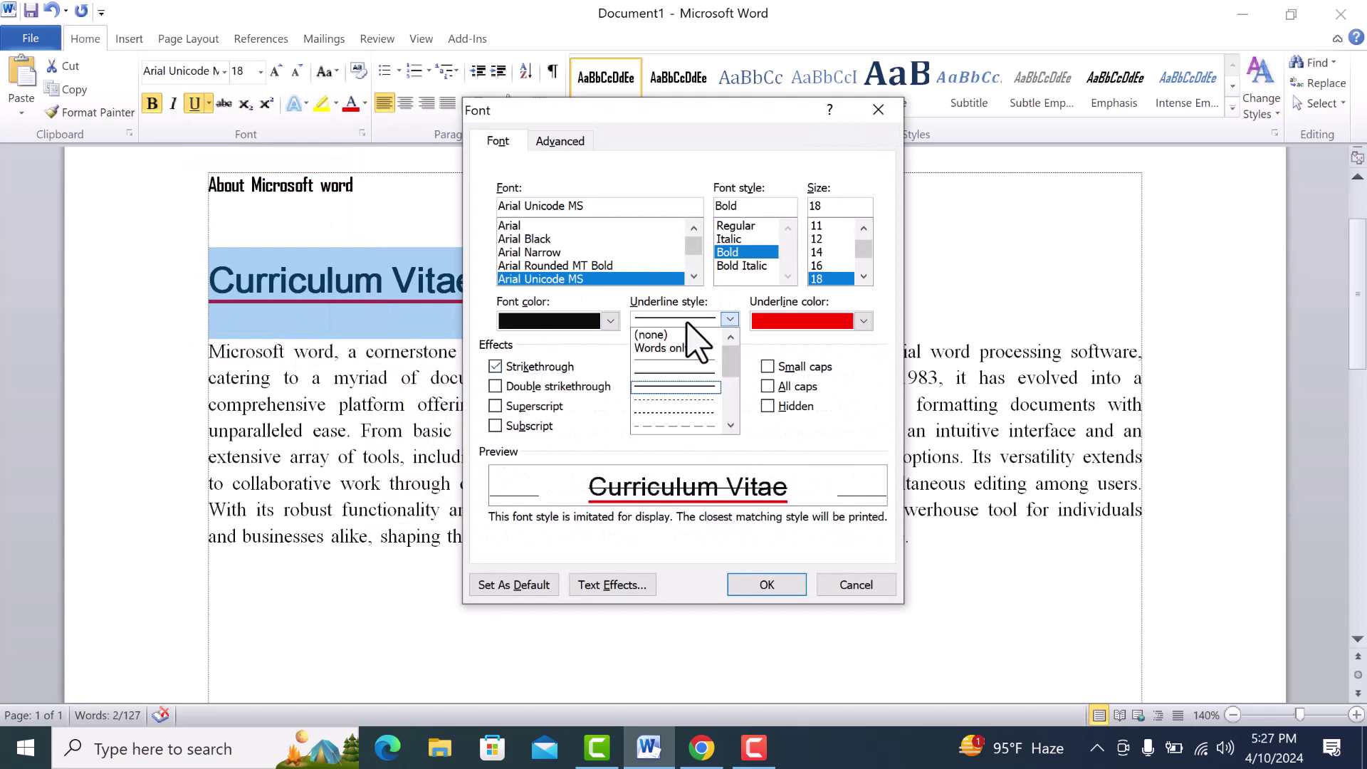
left_click(688, 377)
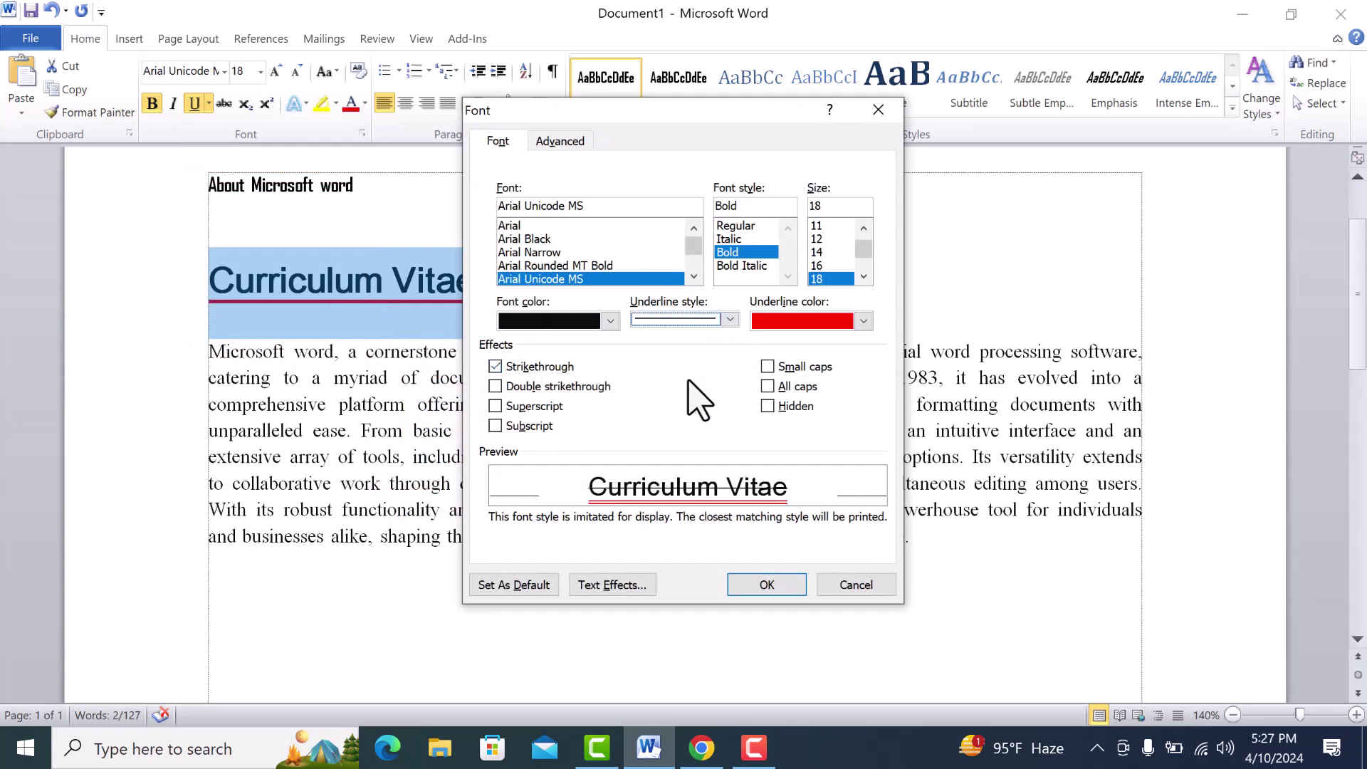
left_click(495, 366)
left_click(767, 367)
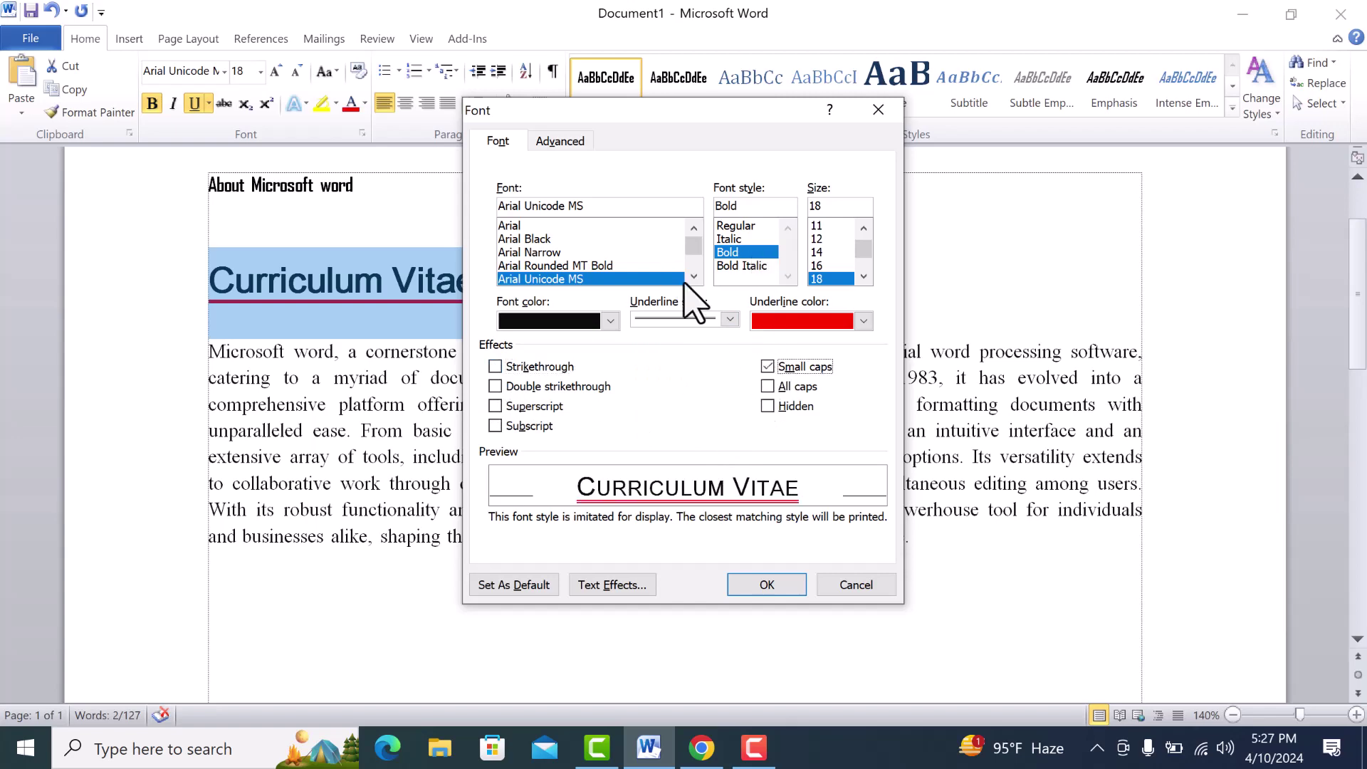
left_click(789, 583)
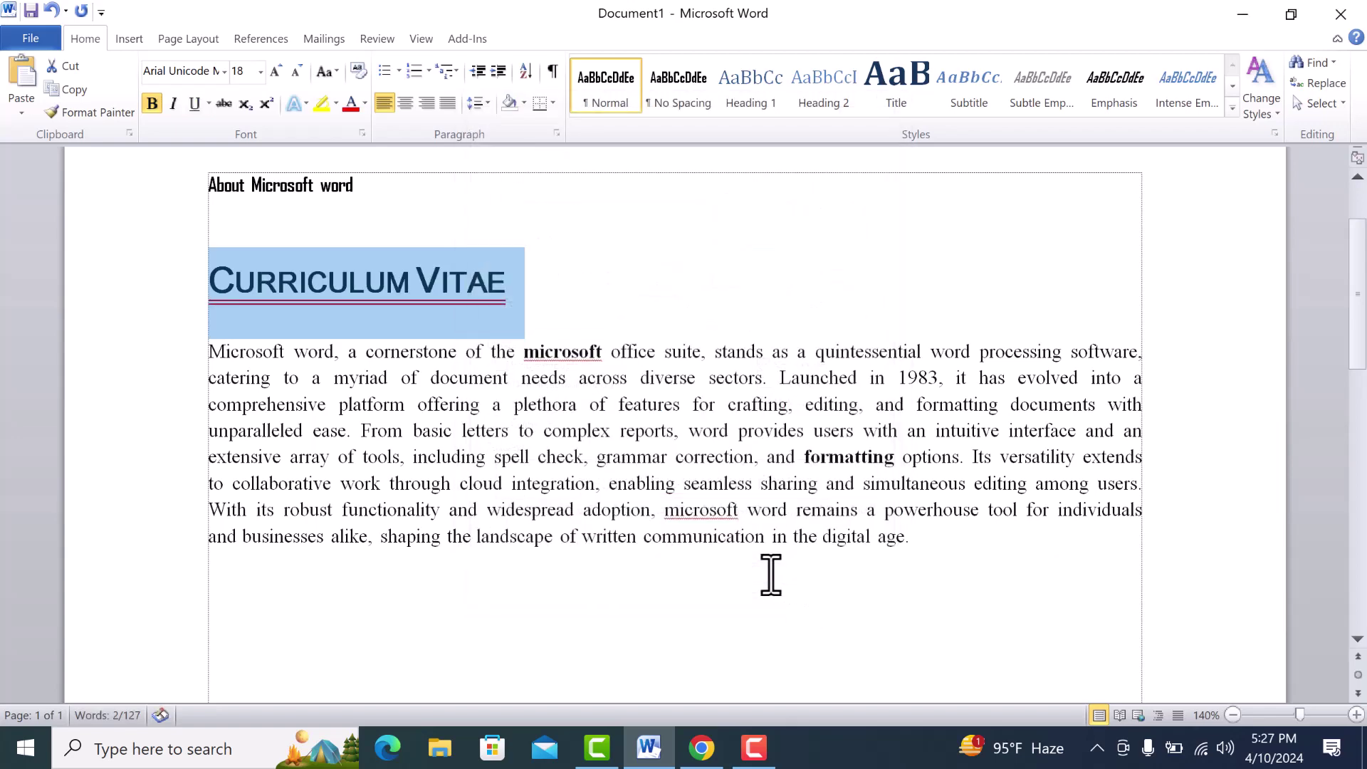
left_click(688, 449)
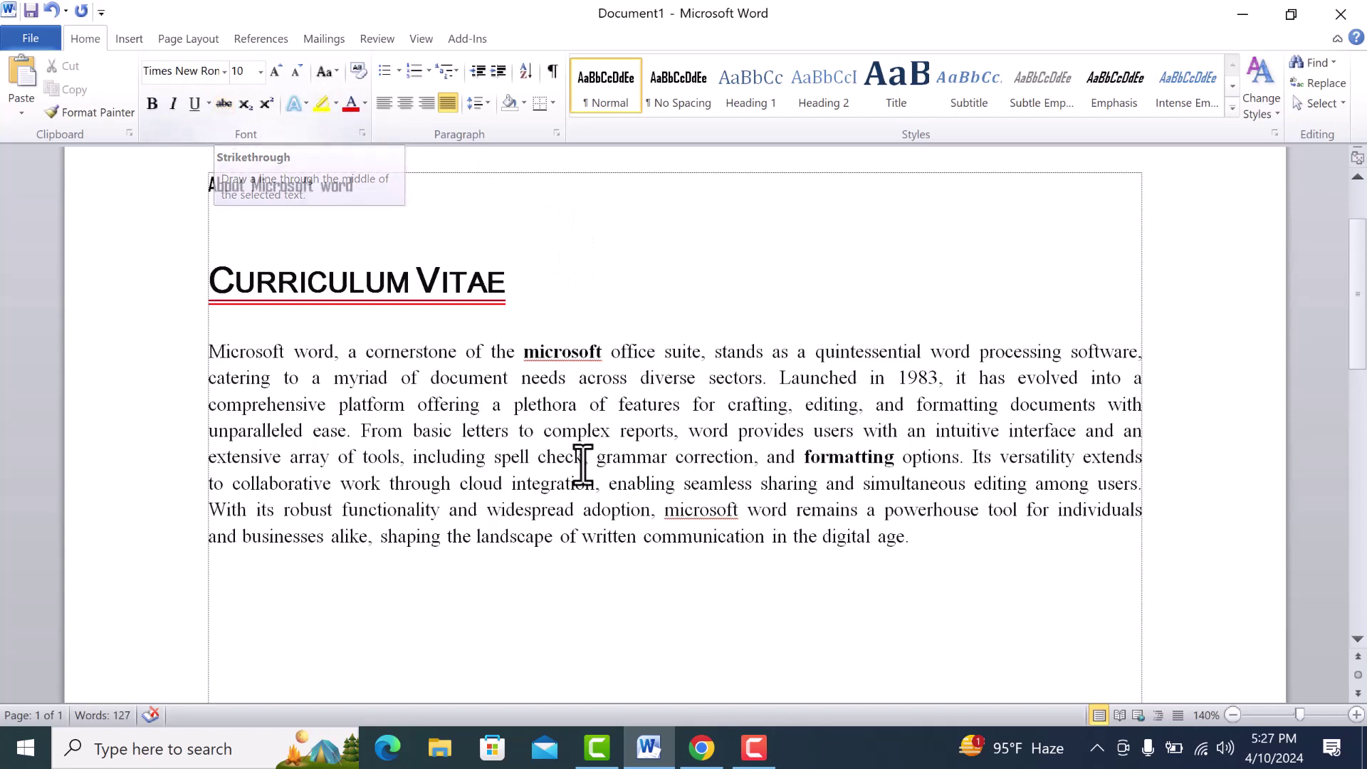
Step: Delete the text from 'of tools' through 'options', then undo to restore it
left_click_drag(963, 457, 354, 456)
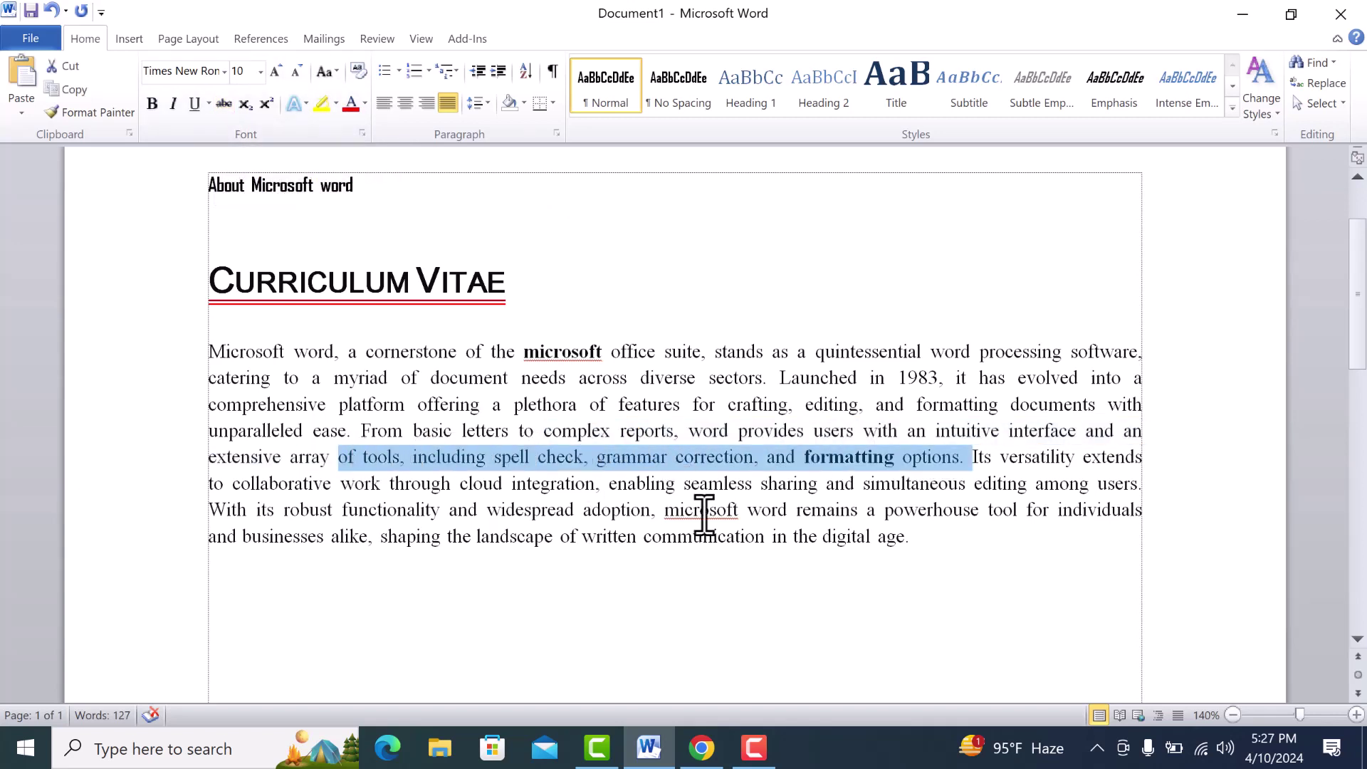
key("Delete")
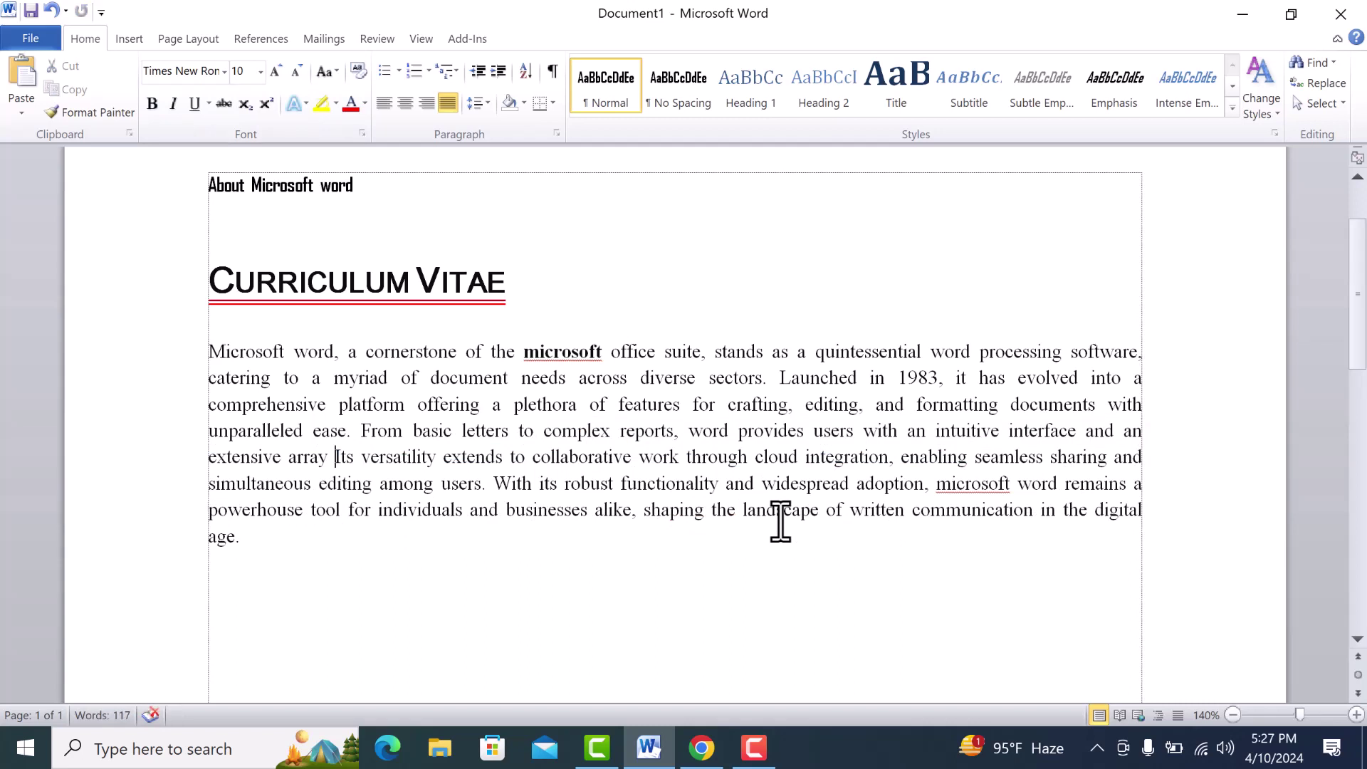
key("ctrl+z")
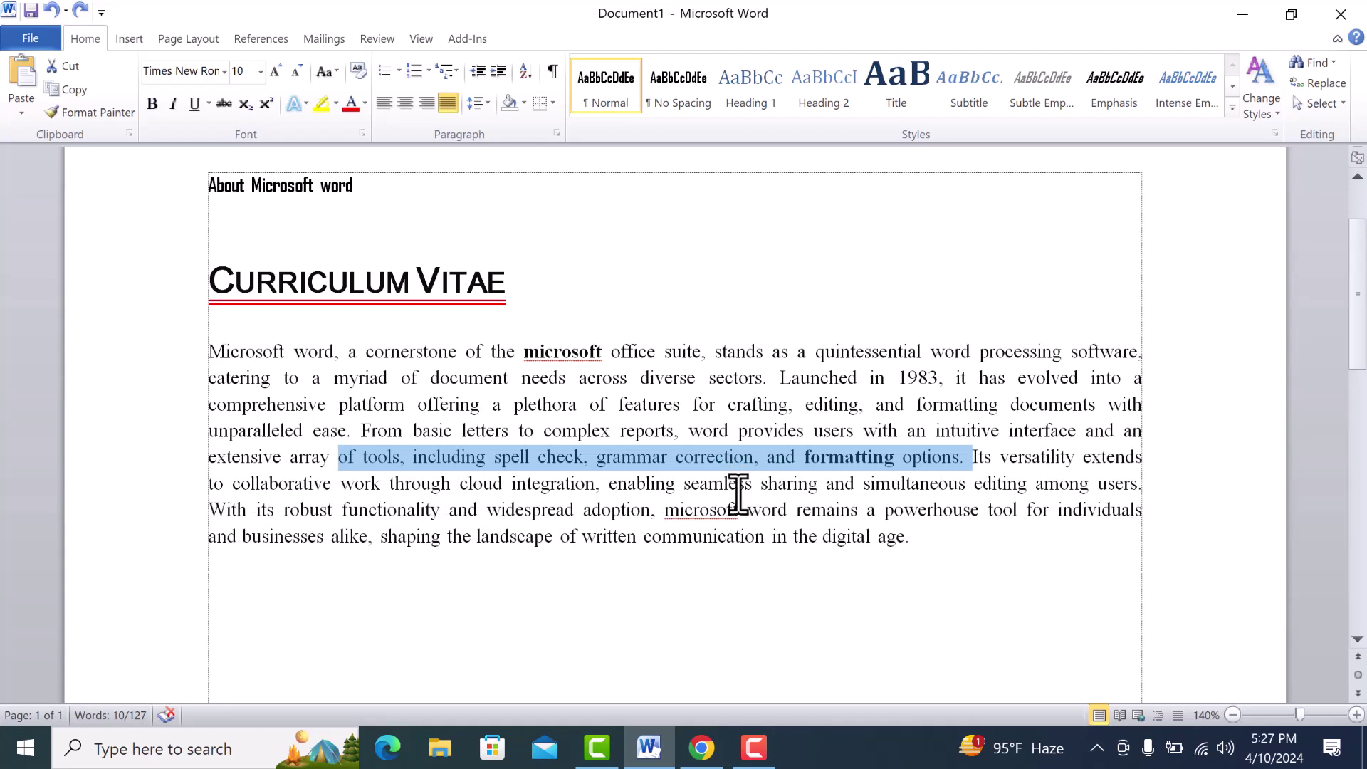
left_click(797, 503)
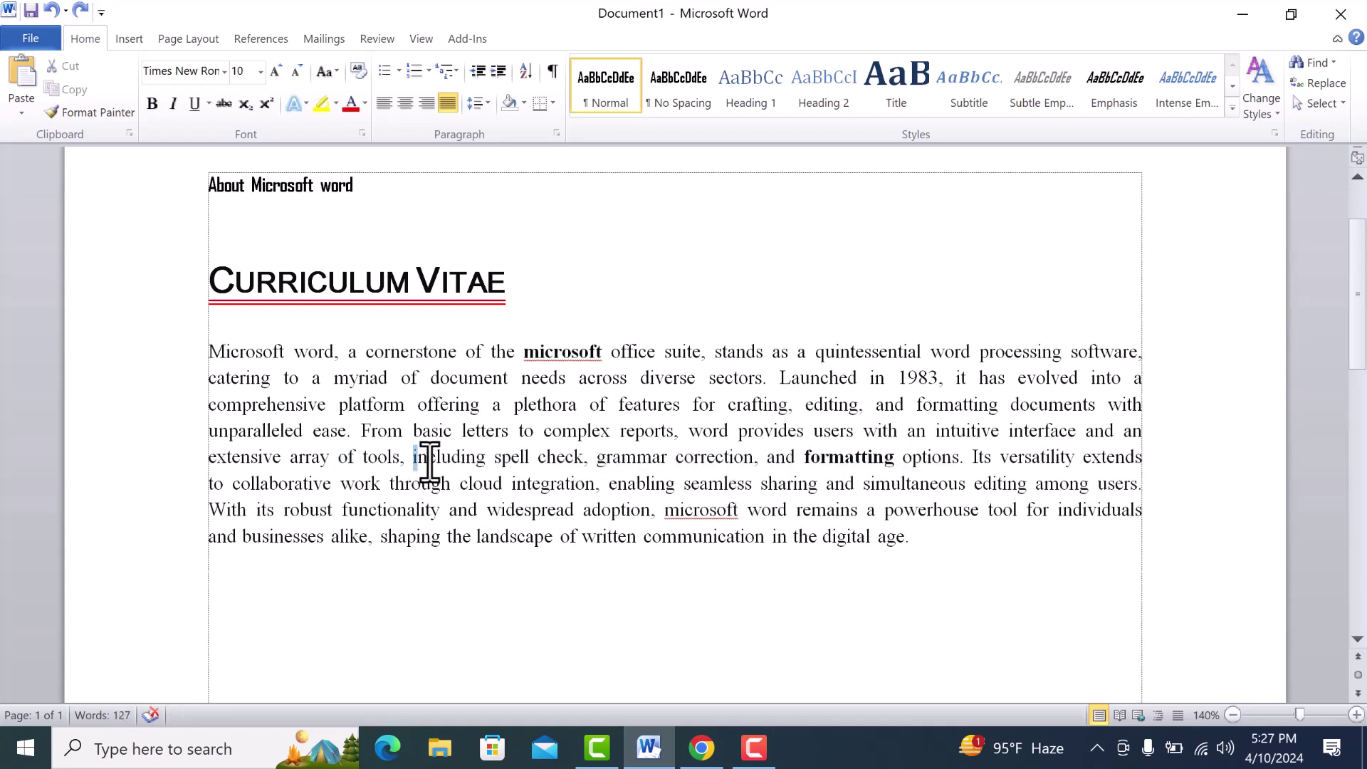
Step: Strike through the phrase 'including spell check' and the word 'cornerstone'
left_click_drag(417, 459, 583, 461)
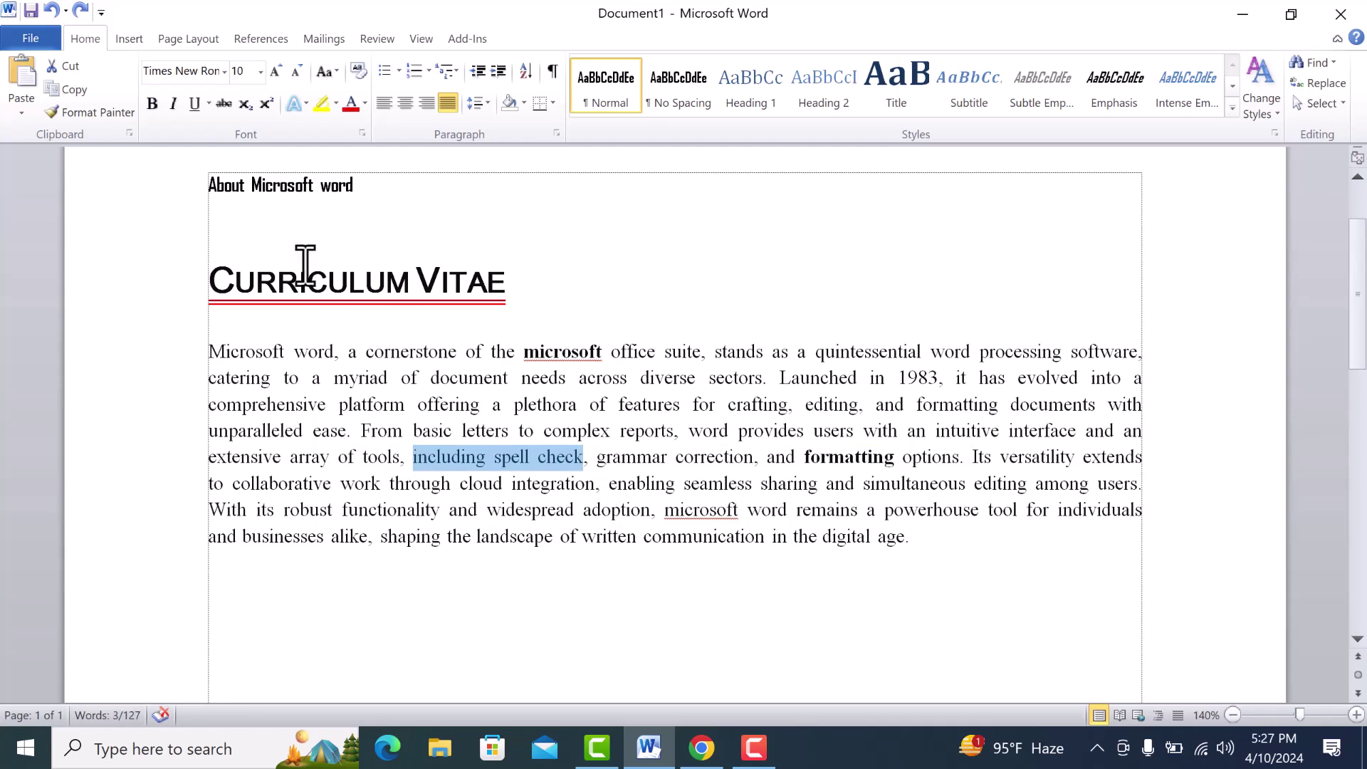
left_click(798, 502)
scroll(1044, 604, "up", 1)
scroll(1053, 607, "up", 1)
scroll(1053, 607, "up", 3)
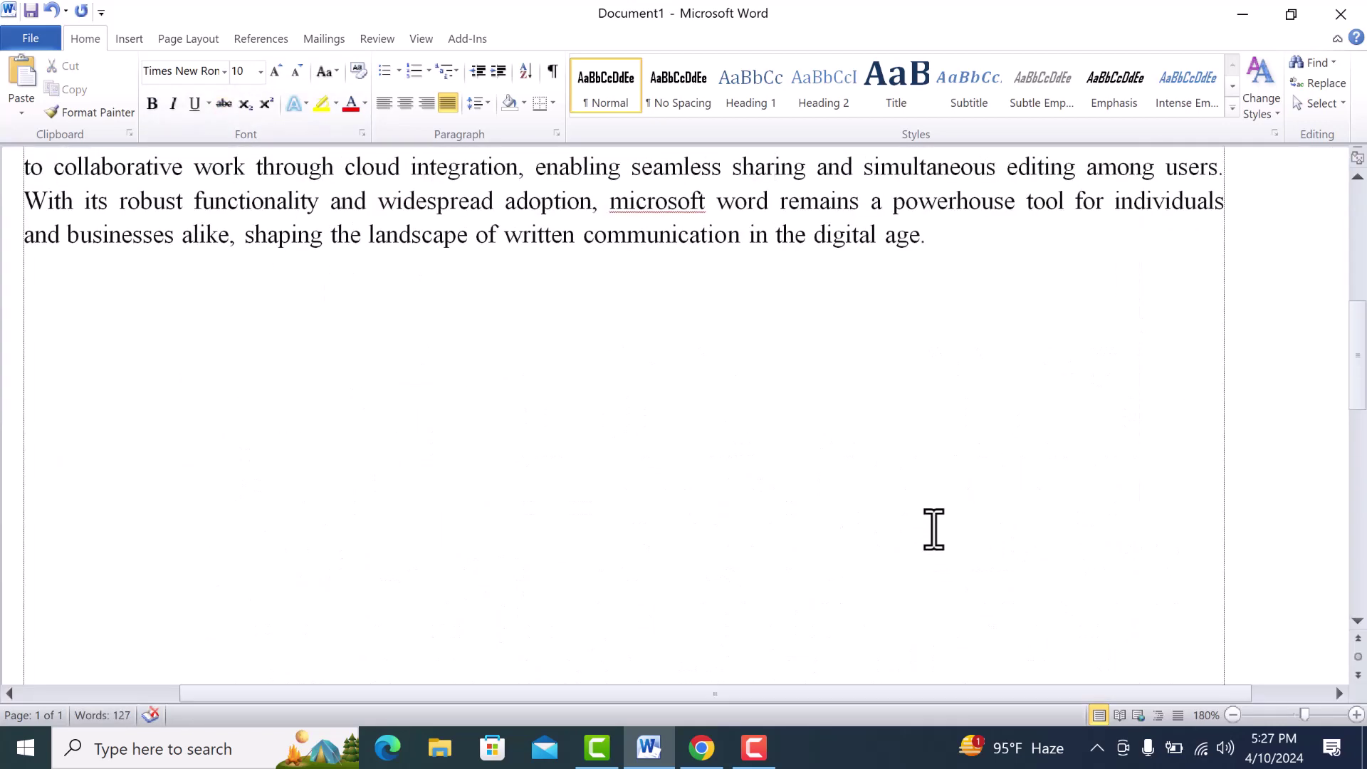
scroll(934, 531, "up", 4)
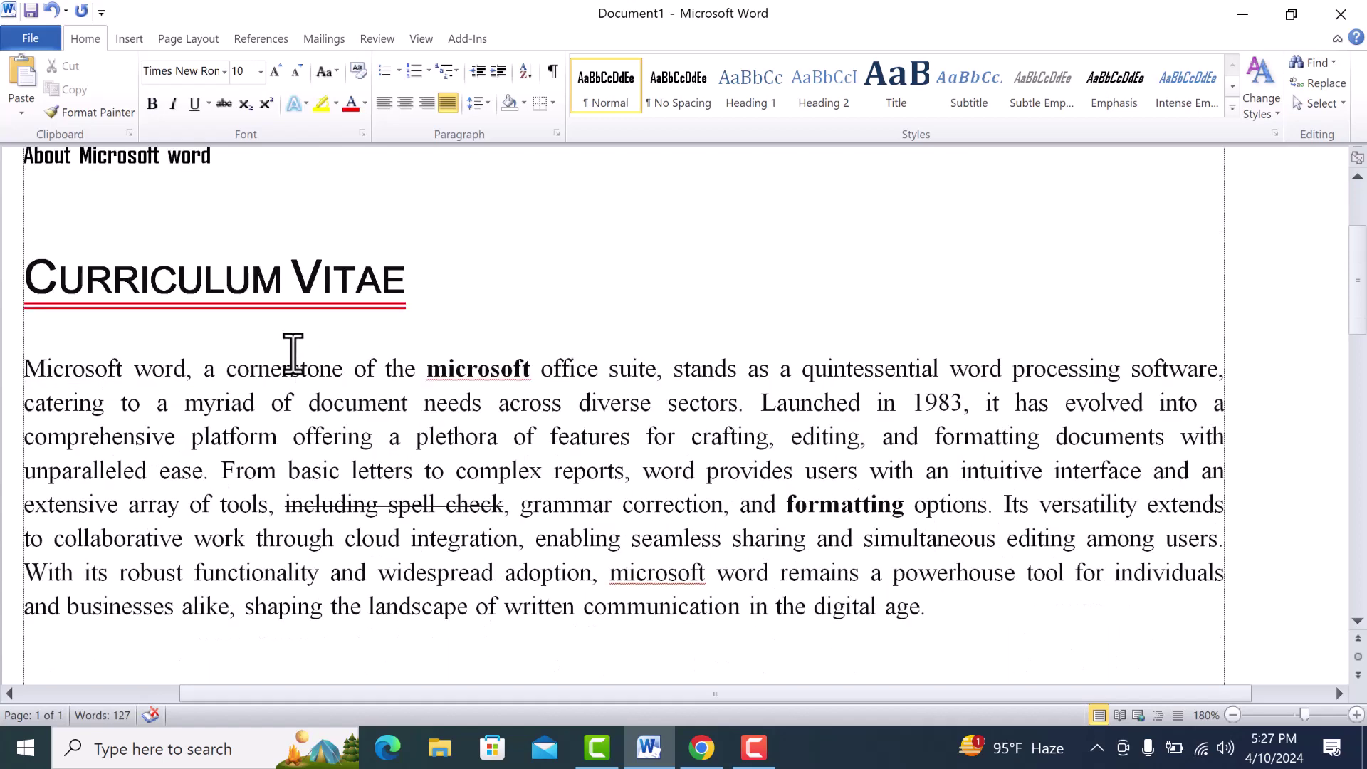
double_click(261, 370)
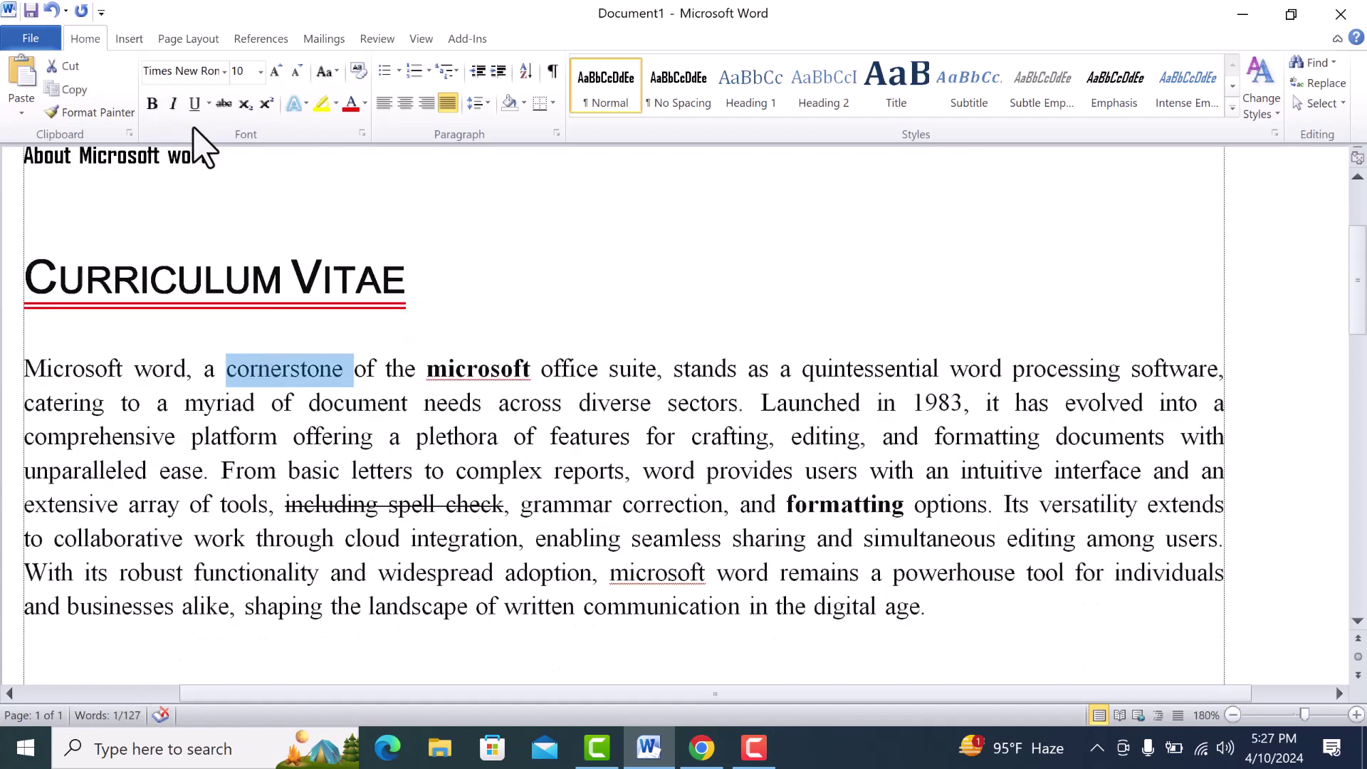
left_click(223, 104)
left_click(749, 527)
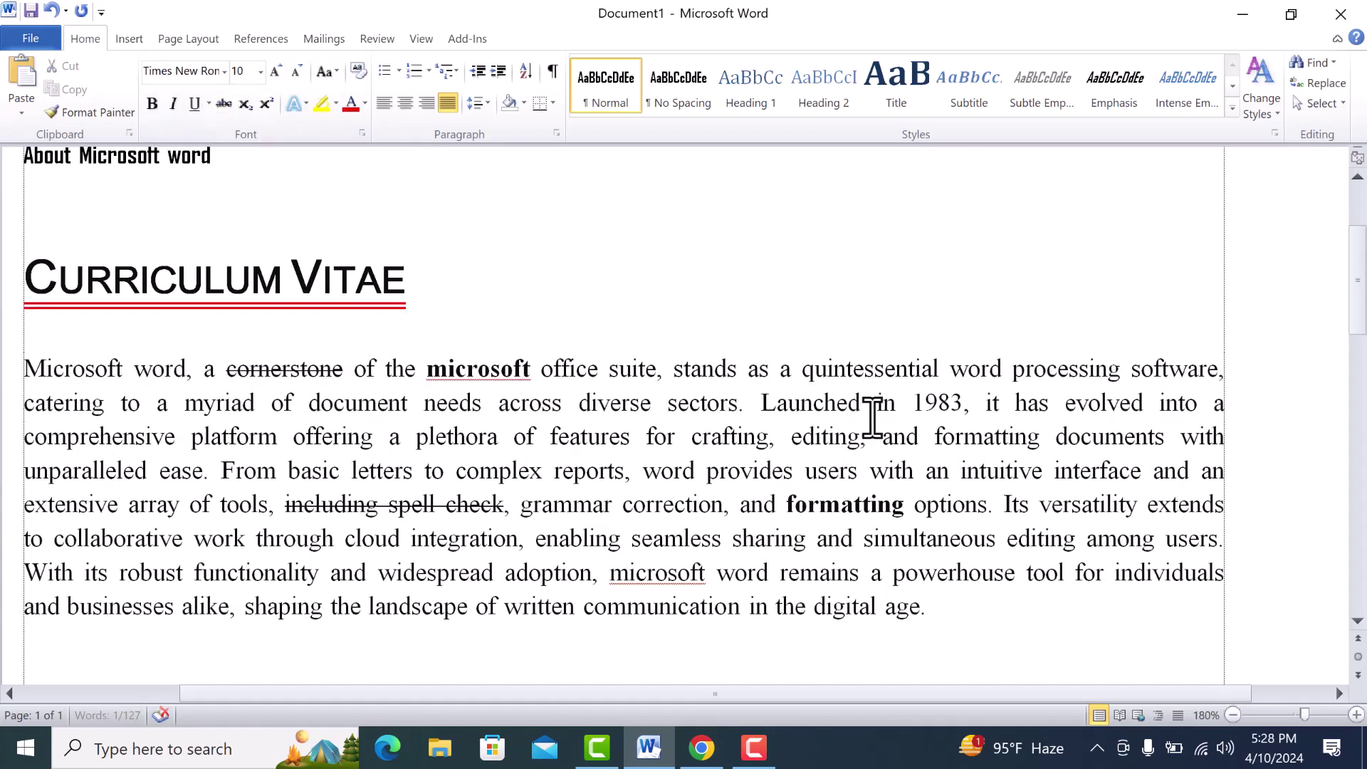
Step: Strike through 'quintessential', then remove strikethrough from it and 'including spell check'
double_click(863, 370)
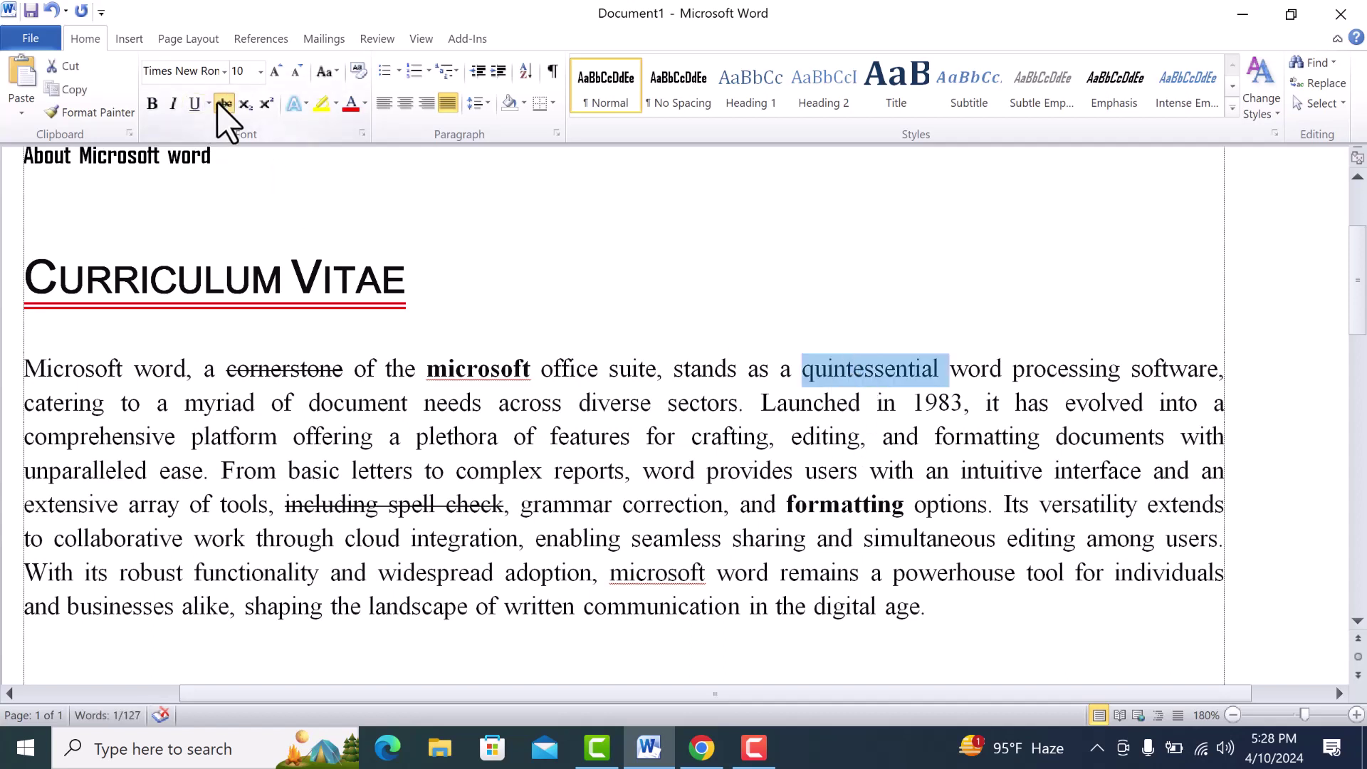
left_click(224, 103)
left_click(723, 530)
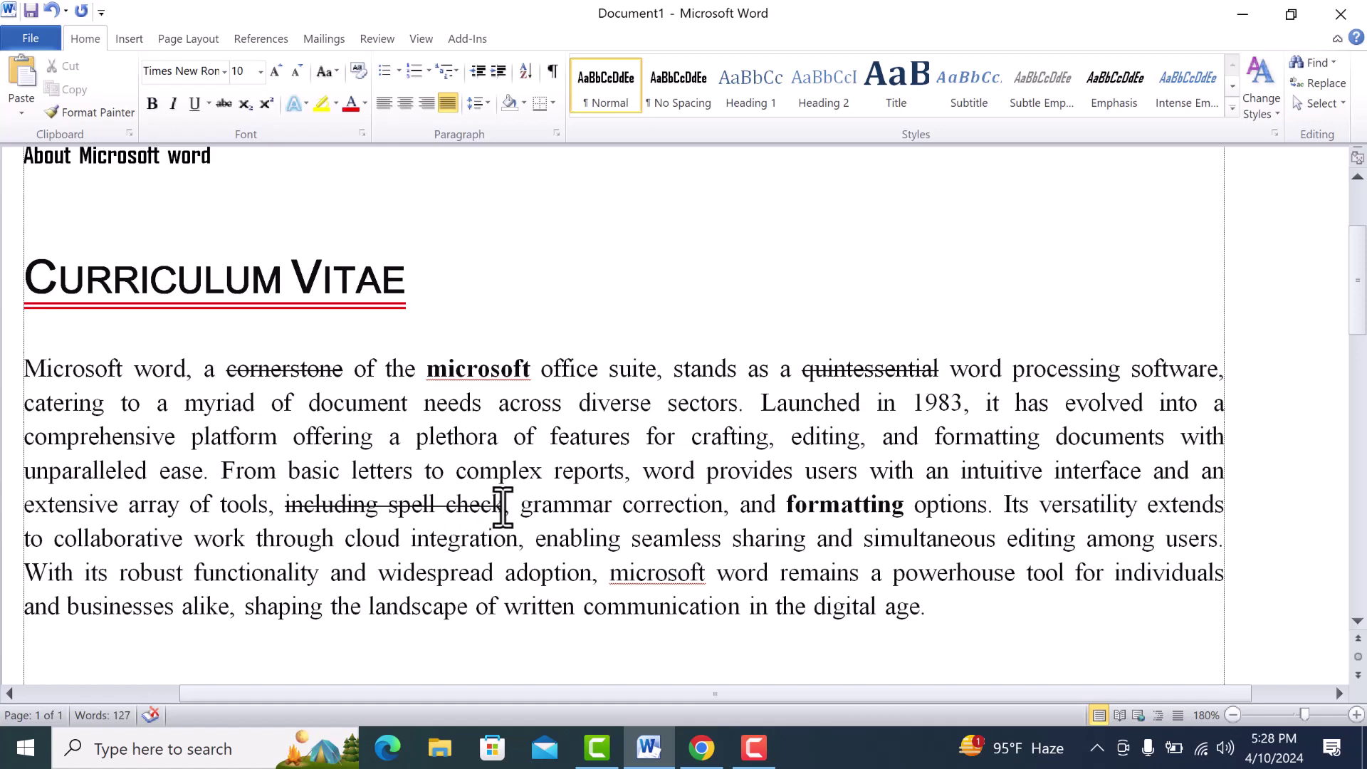
left_click_drag(503, 507, 285, 507)
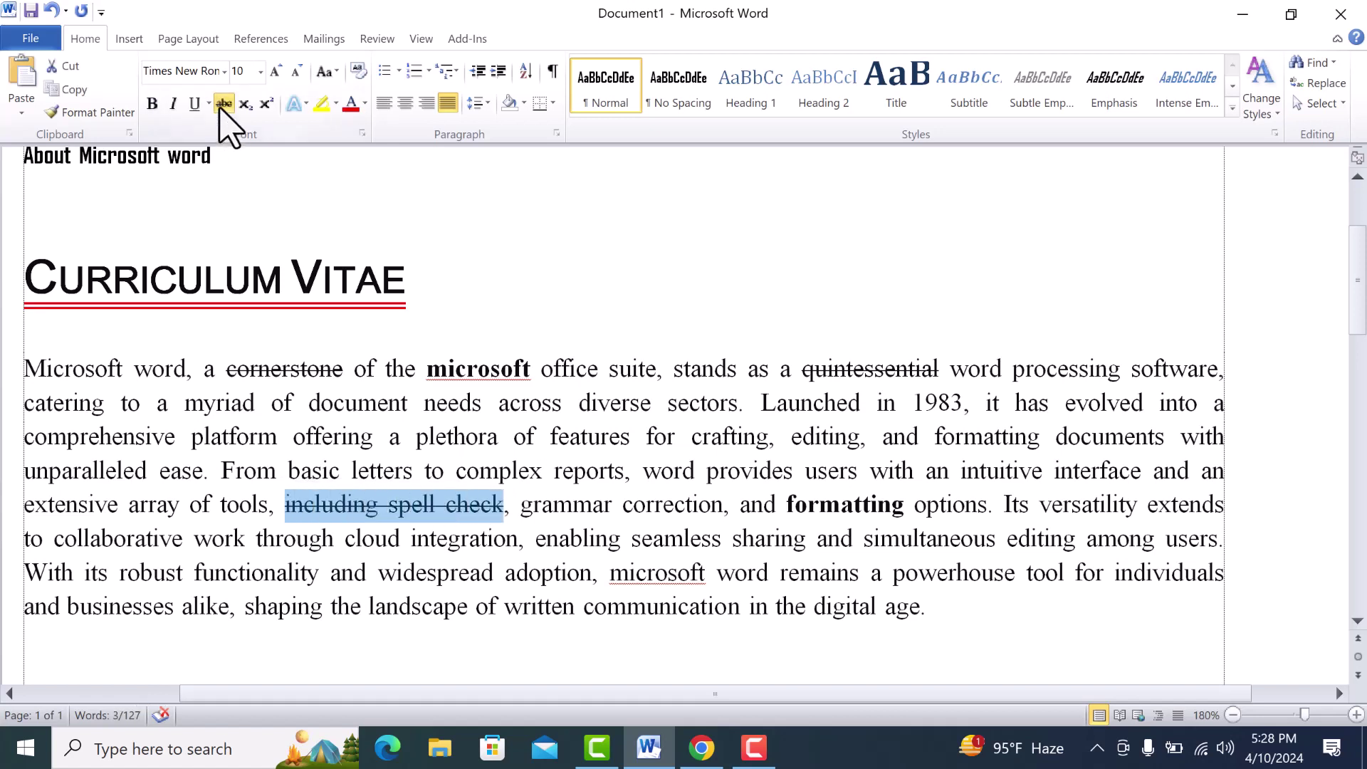
left_click(223, 104)
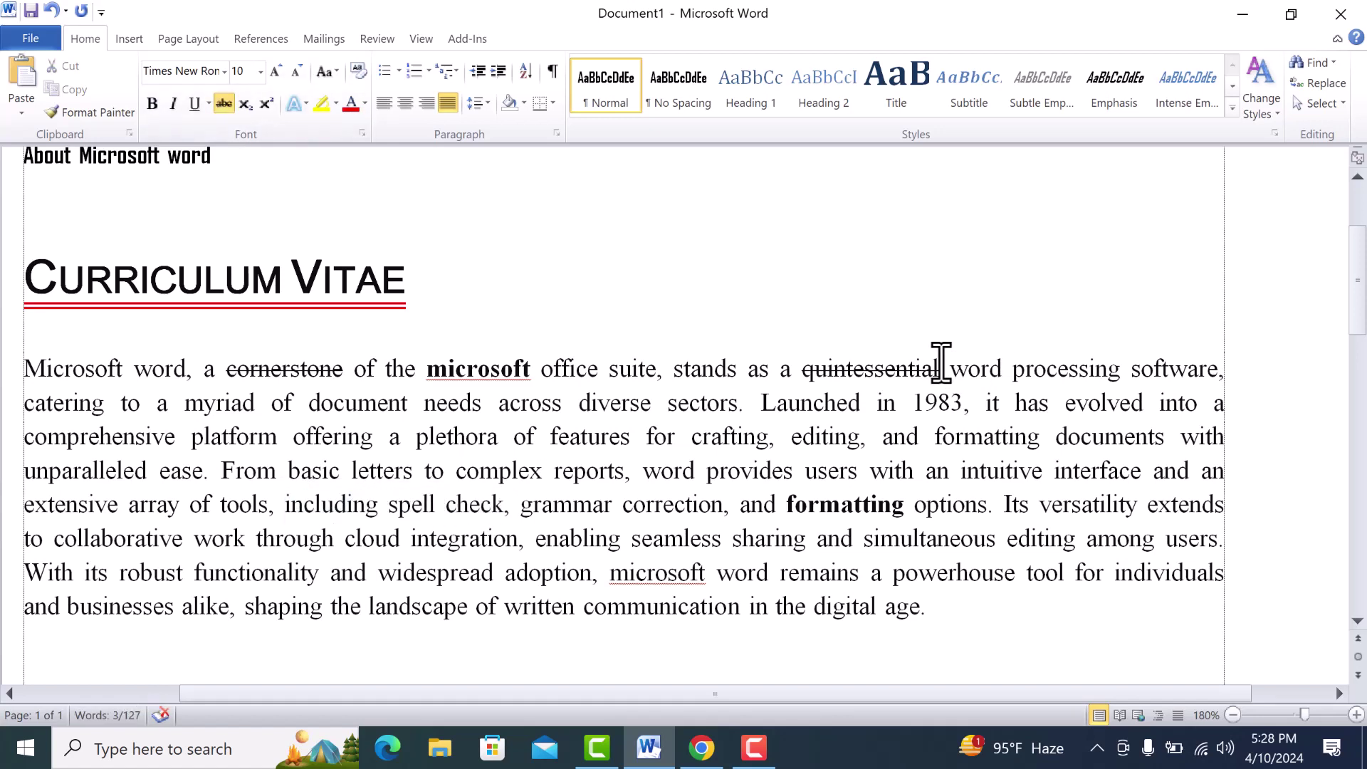
left_click_drag(940, 369, 803, 369)
left_click(224, 103)
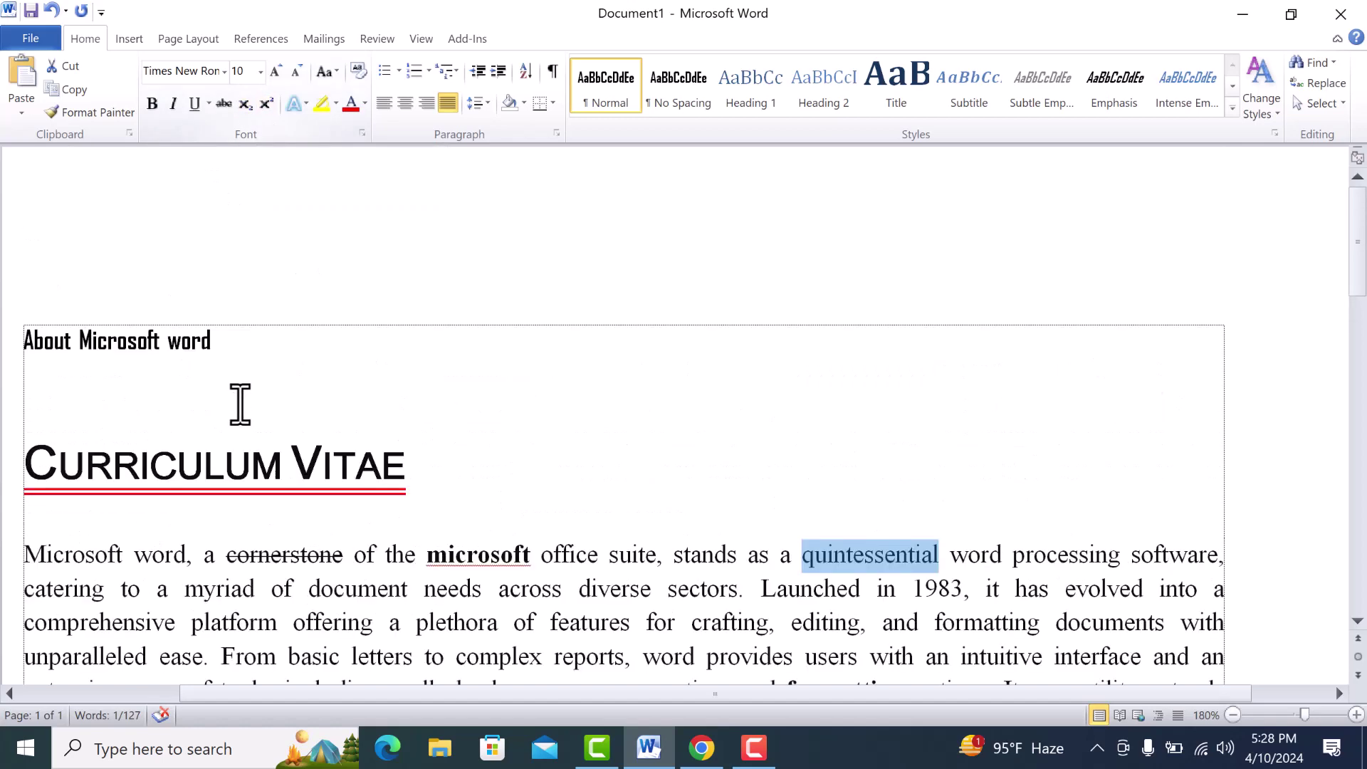
scroll(214, 442, "down", 2)
Step: On a new line below the paragraph, superscript the last 0 of '900', then turn superscript off
left_click(177, 588)
type("900")
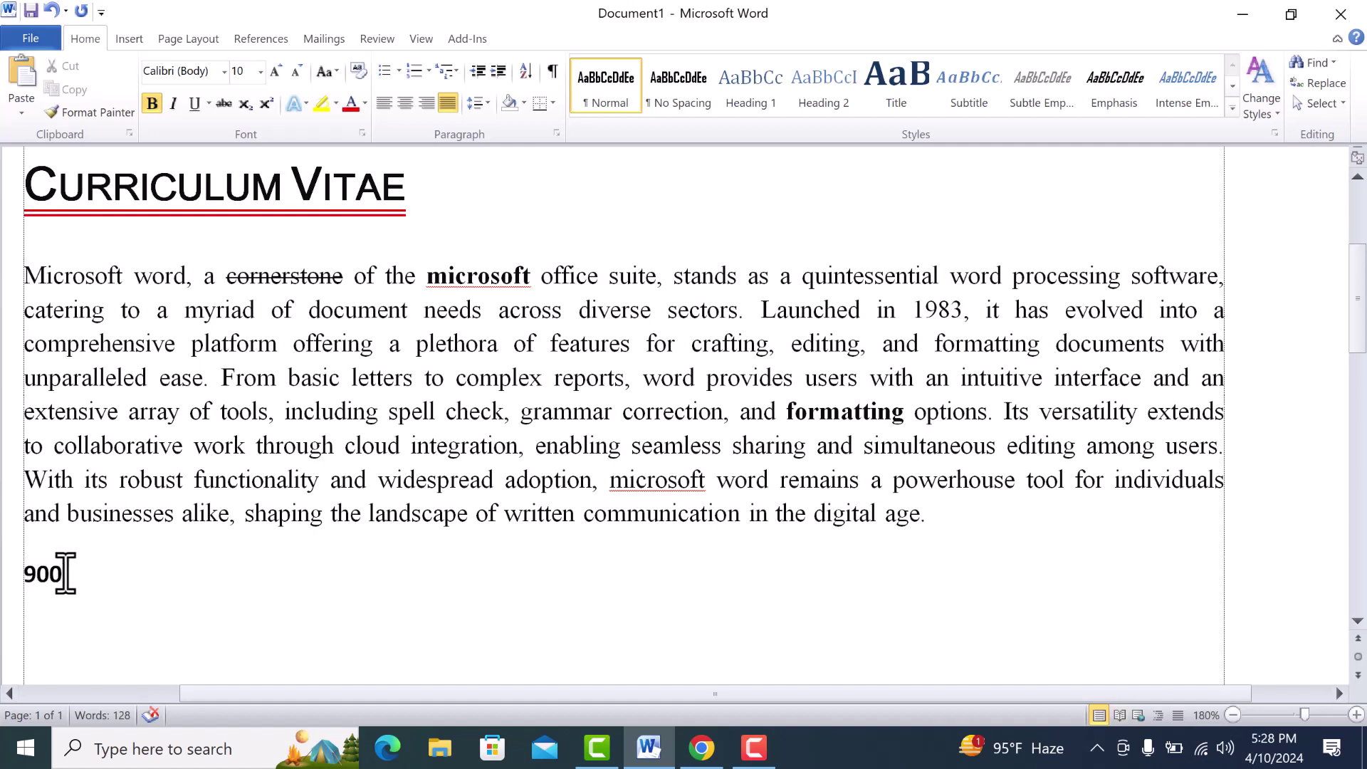
left_click_drag(62, 570, 49, 570)
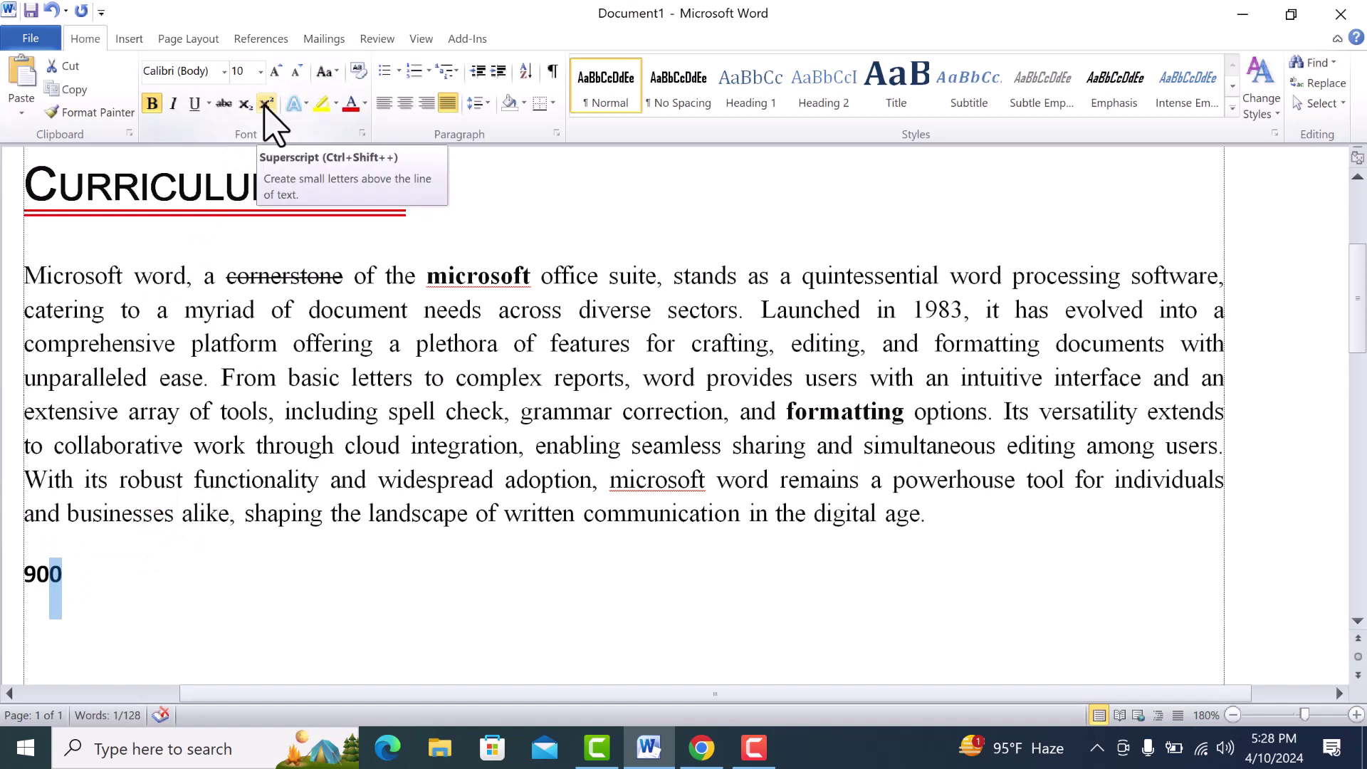
left_click(265, 104)
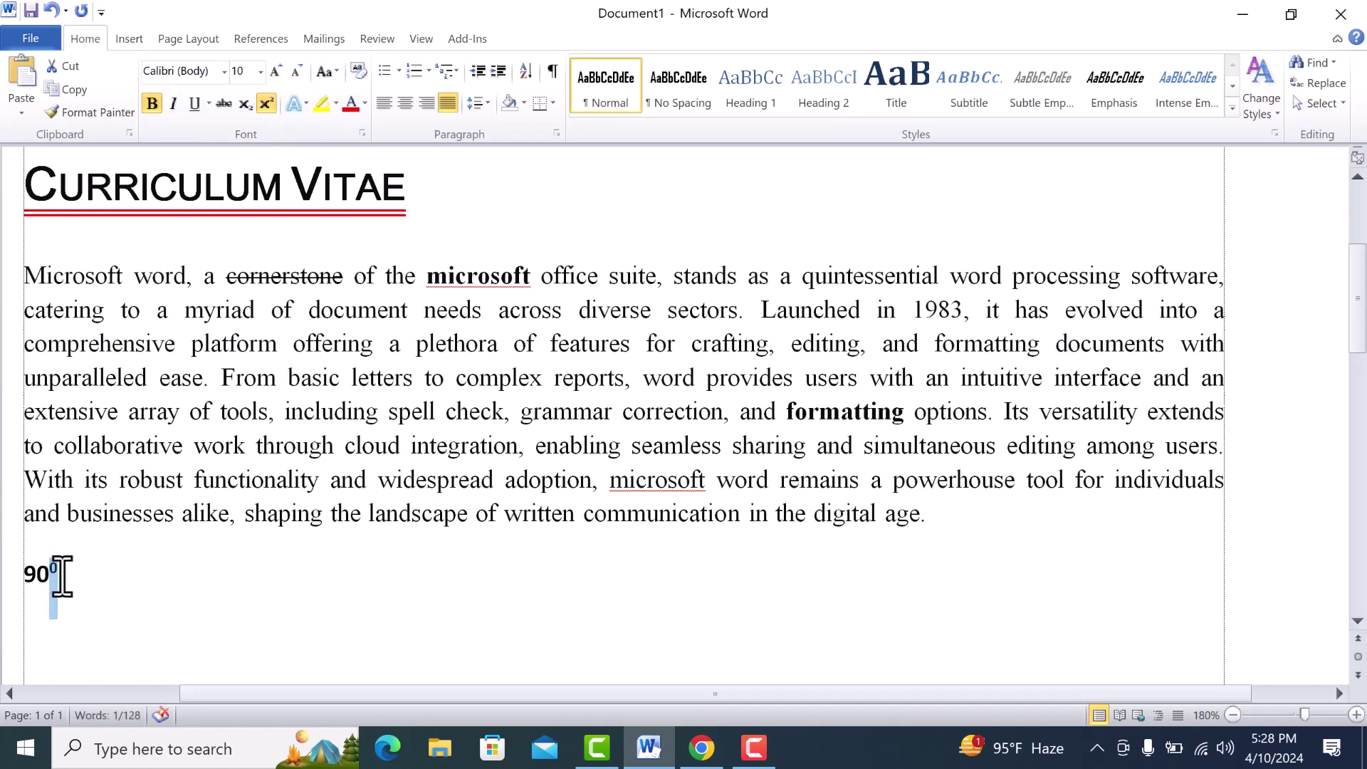
left_click(64, 574)
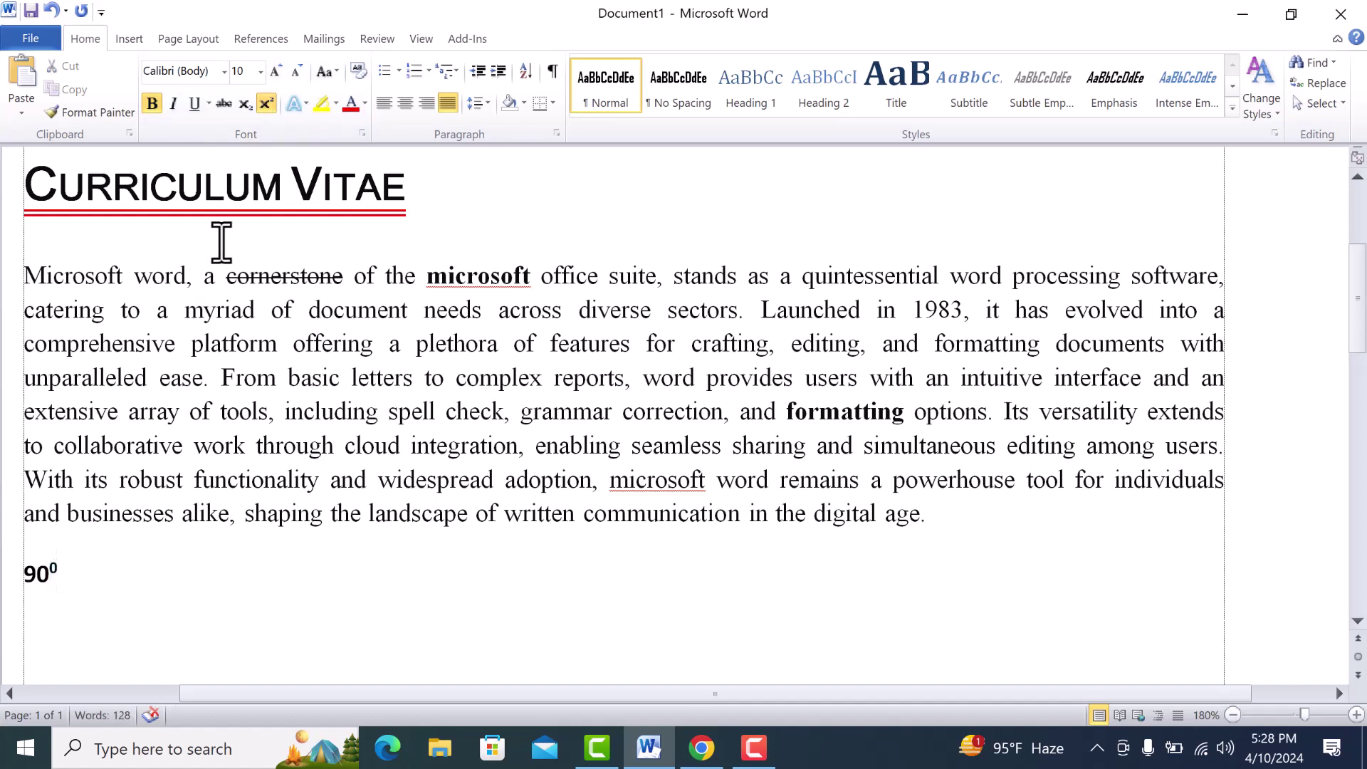
left_click(267, 104)
type("H2O")
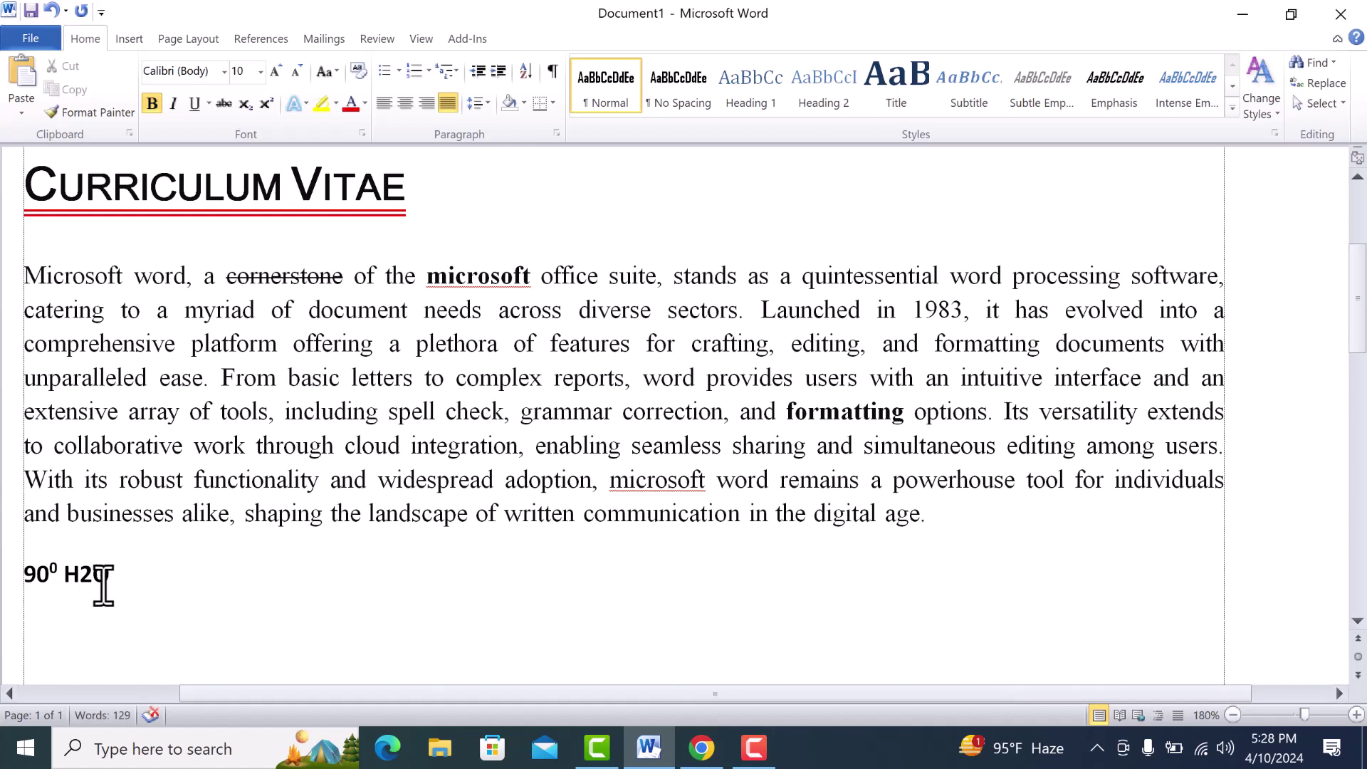
Step: Make the 2 in H2O superscript after briefly trying subscript
left_click_drag(80, 576, 93, 575)
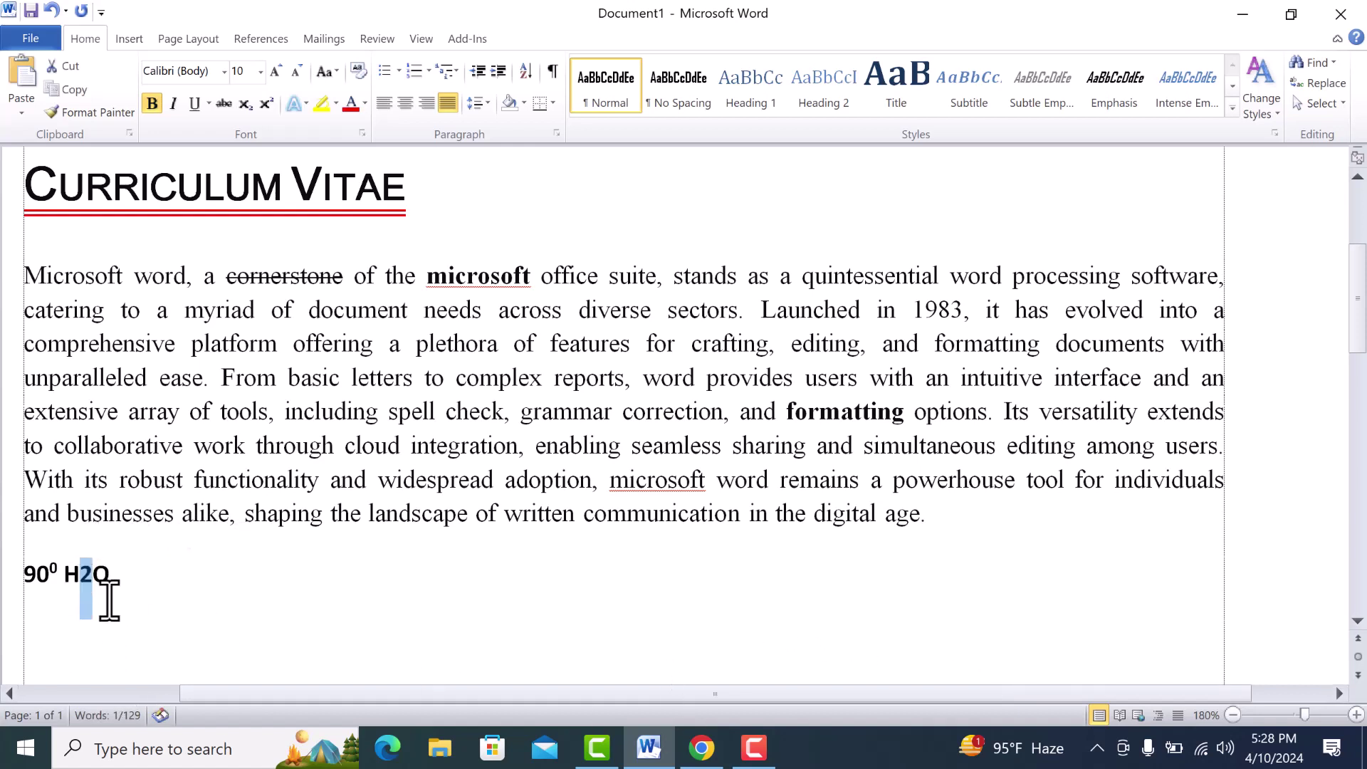
left_click(244, 105)
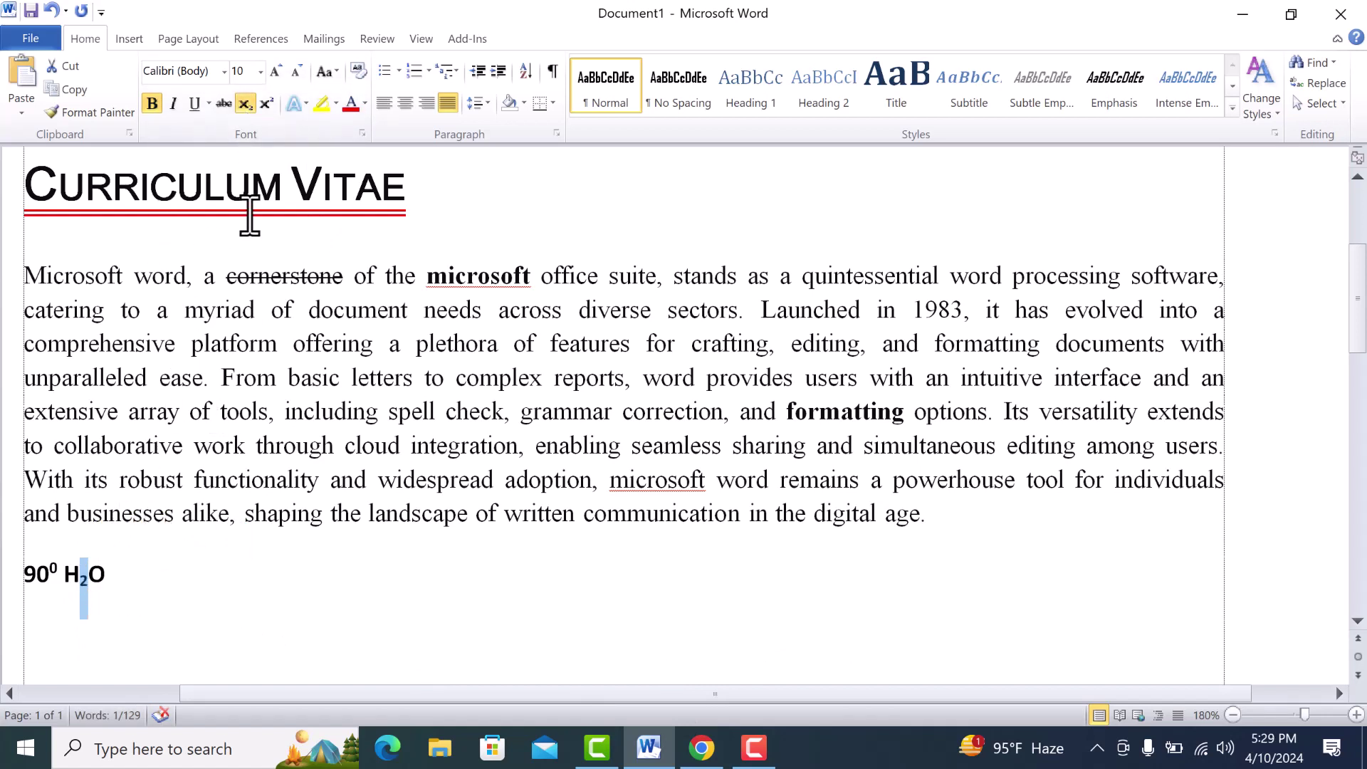
left_click(267, 104)
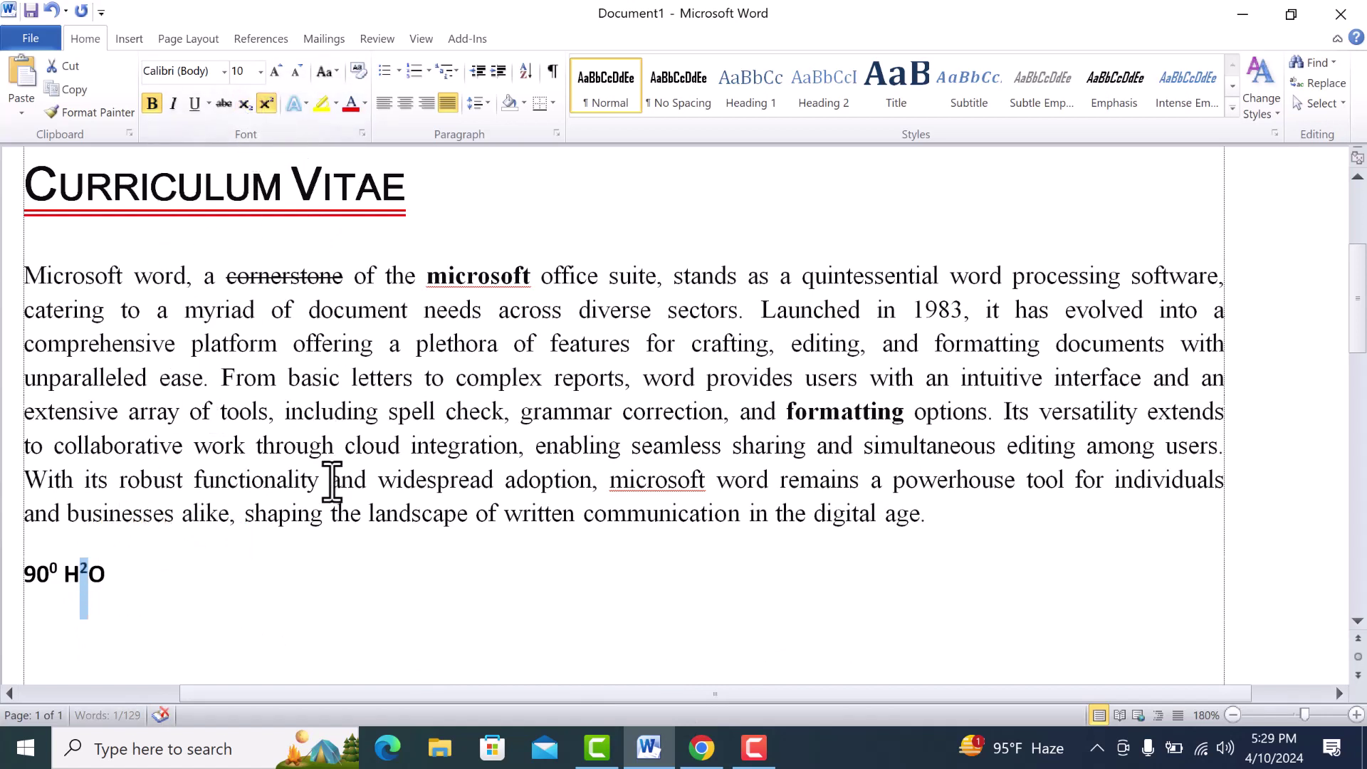
left_click(188, 561)
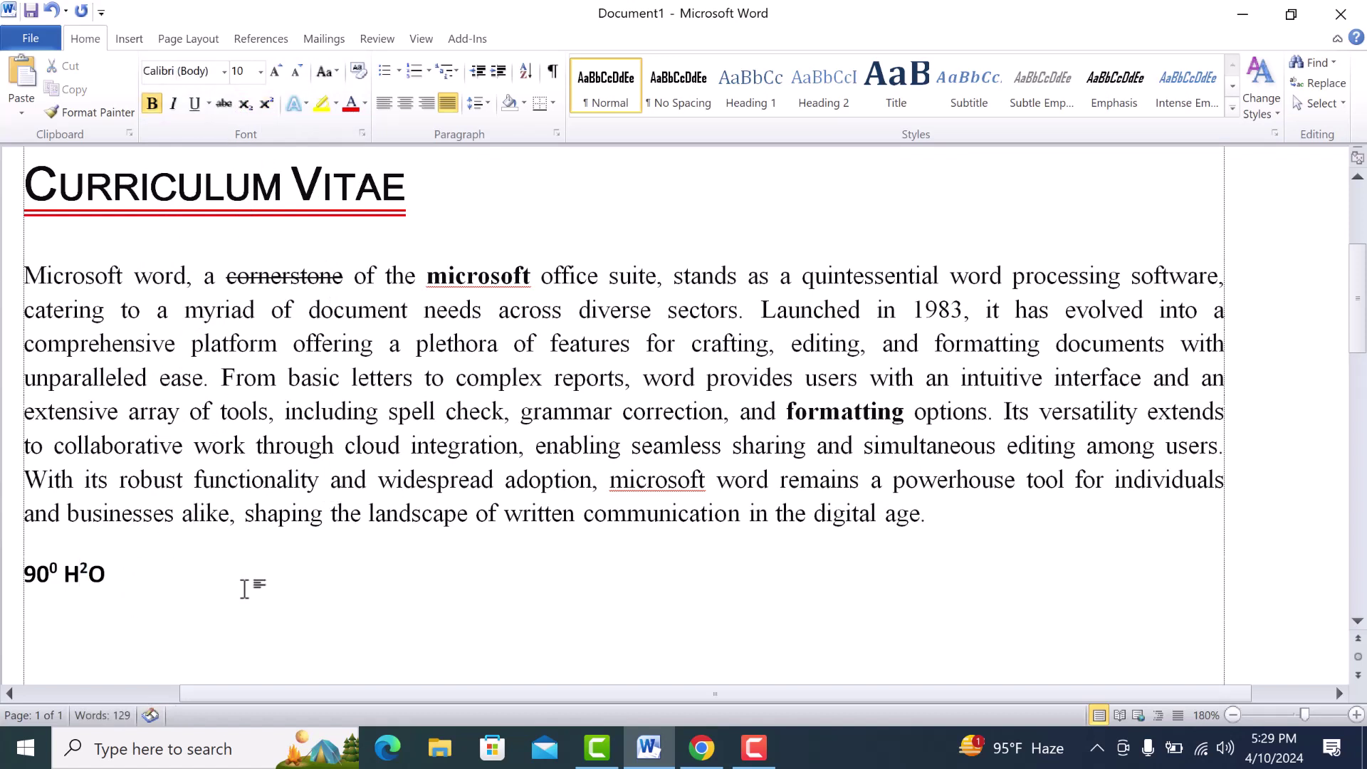
Step: Add O2 after it, testing Superscript and Ctrl+Shift+= on its 2 but leaving it normal
type(" O2")
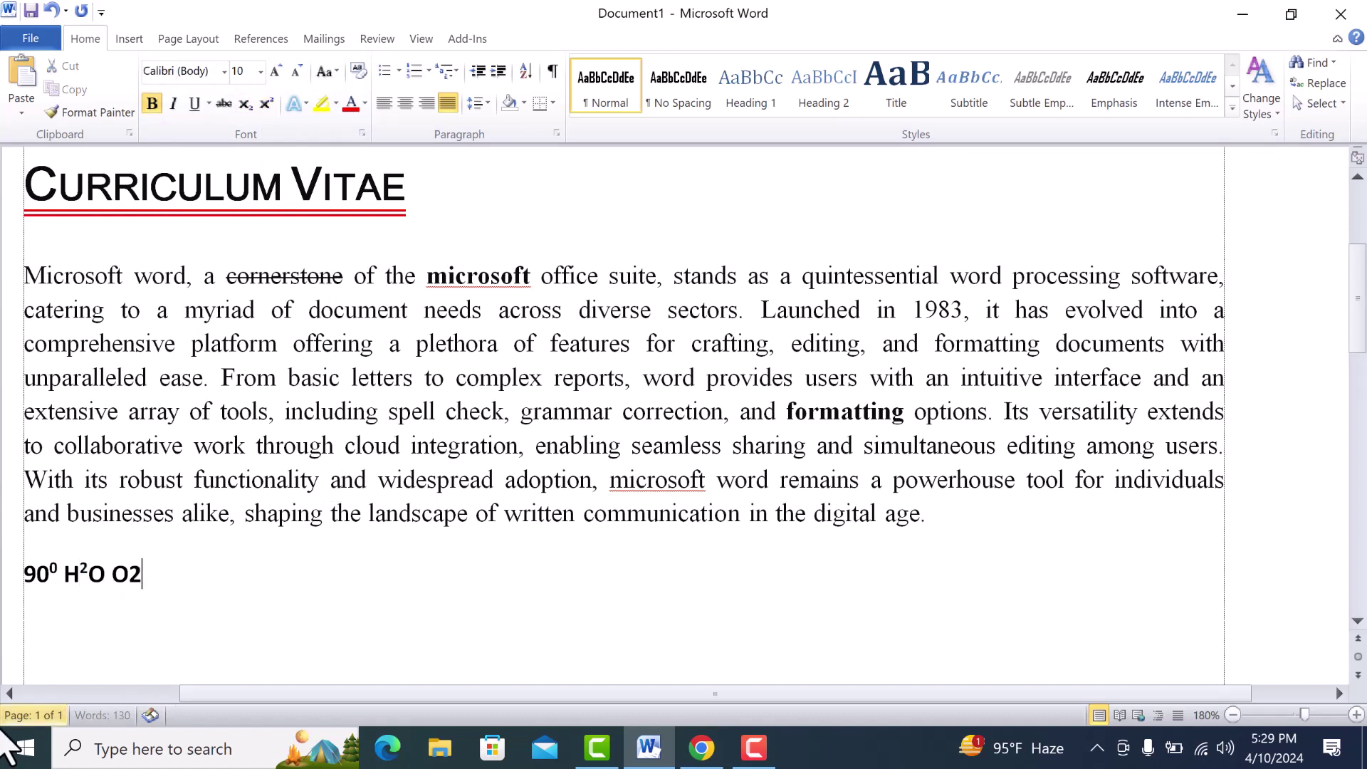
left_click_drag(143, 574, 130, 574)
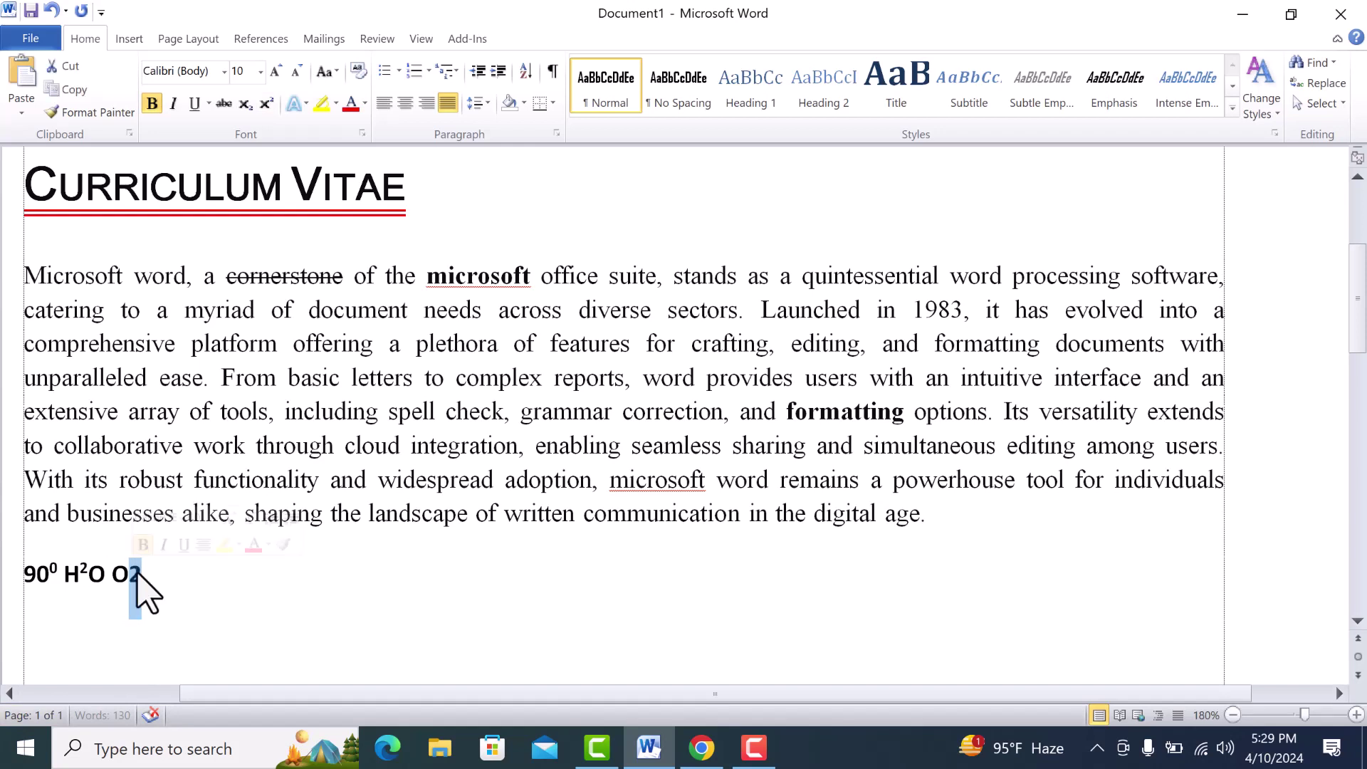
left_click(267, 104)
left_click(267, 104)
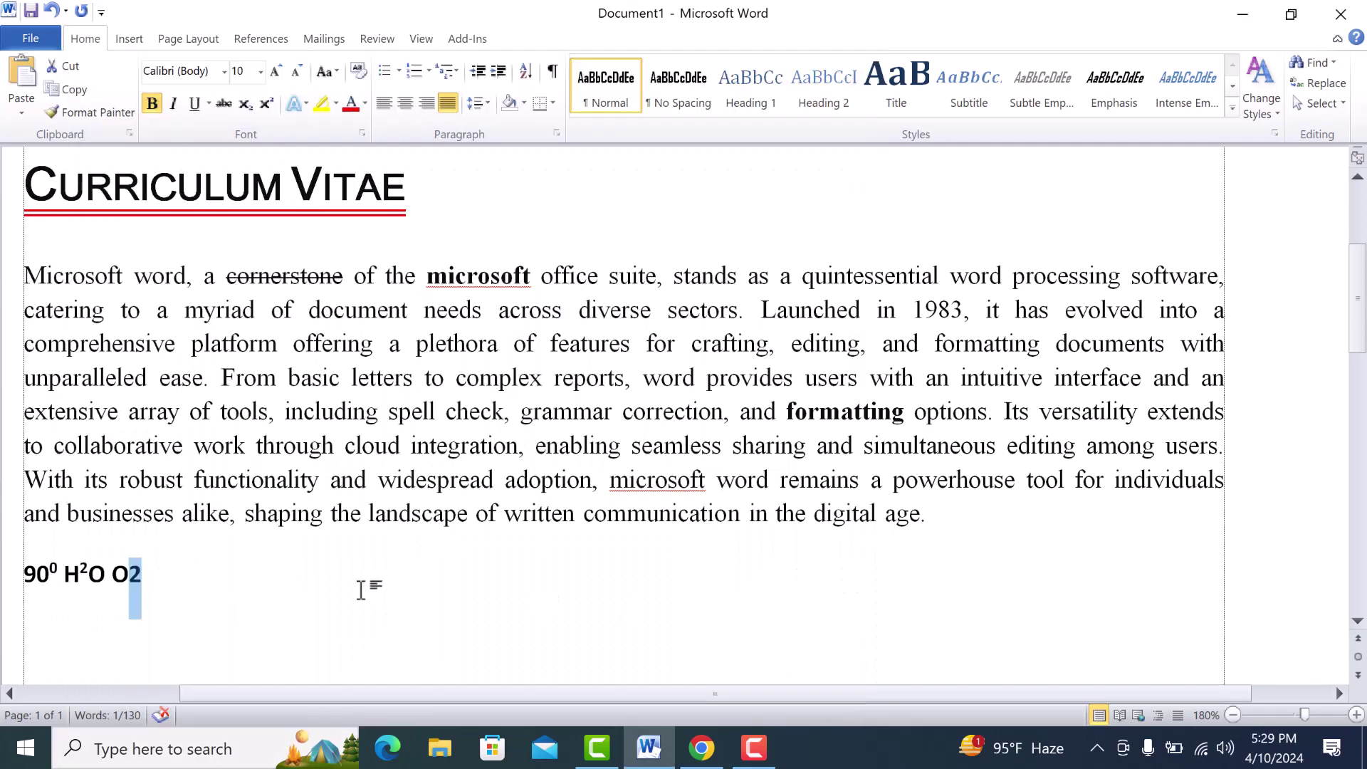
mouse_move(361, 590)
left_mouse_down()
mouse_move(168, 570)
mouse_move(134, 580)
left_mouse_up()
key("ctrl+shift+plus")
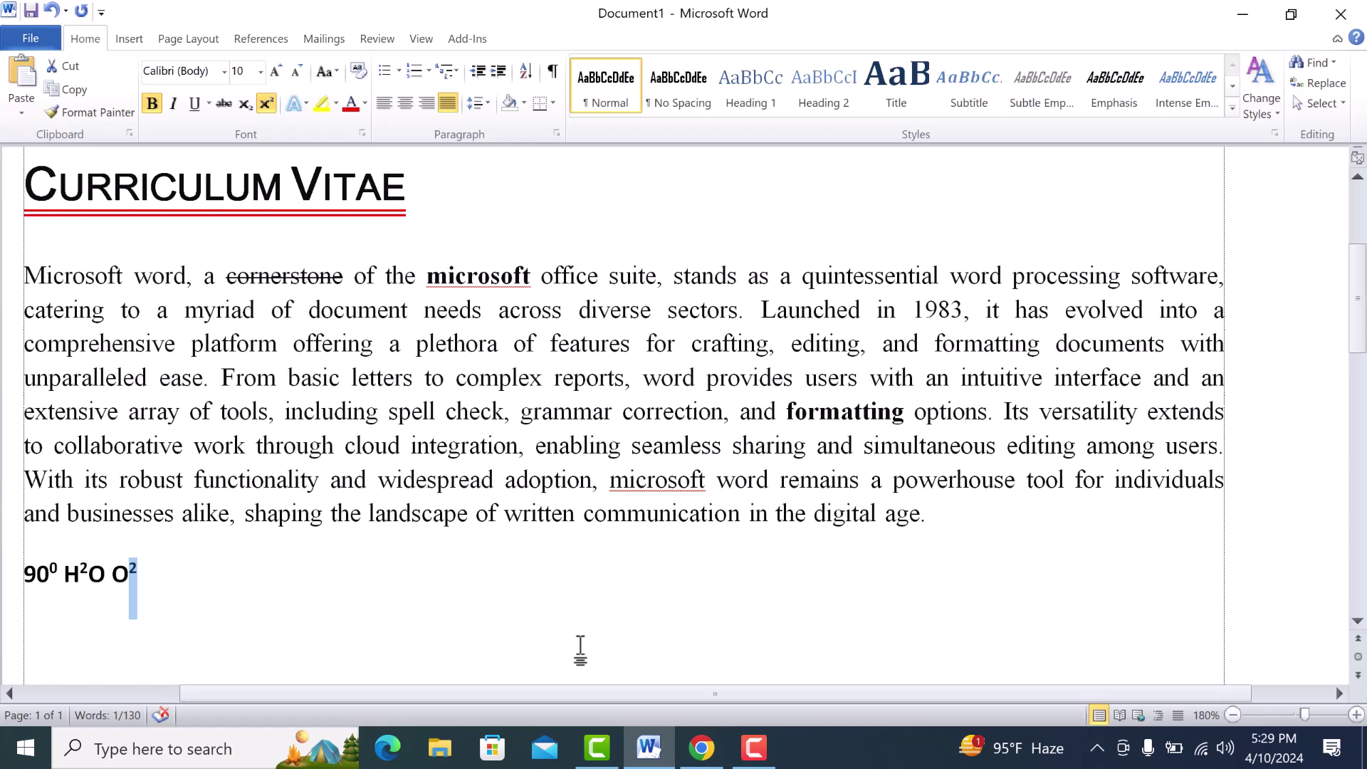
key("ctrl+shift+plus")
key("ctrl+shift+plus")
key("ctrl+shift+plus")
key("ctrl+shift+plus")
key("ctrl+shift+plus")
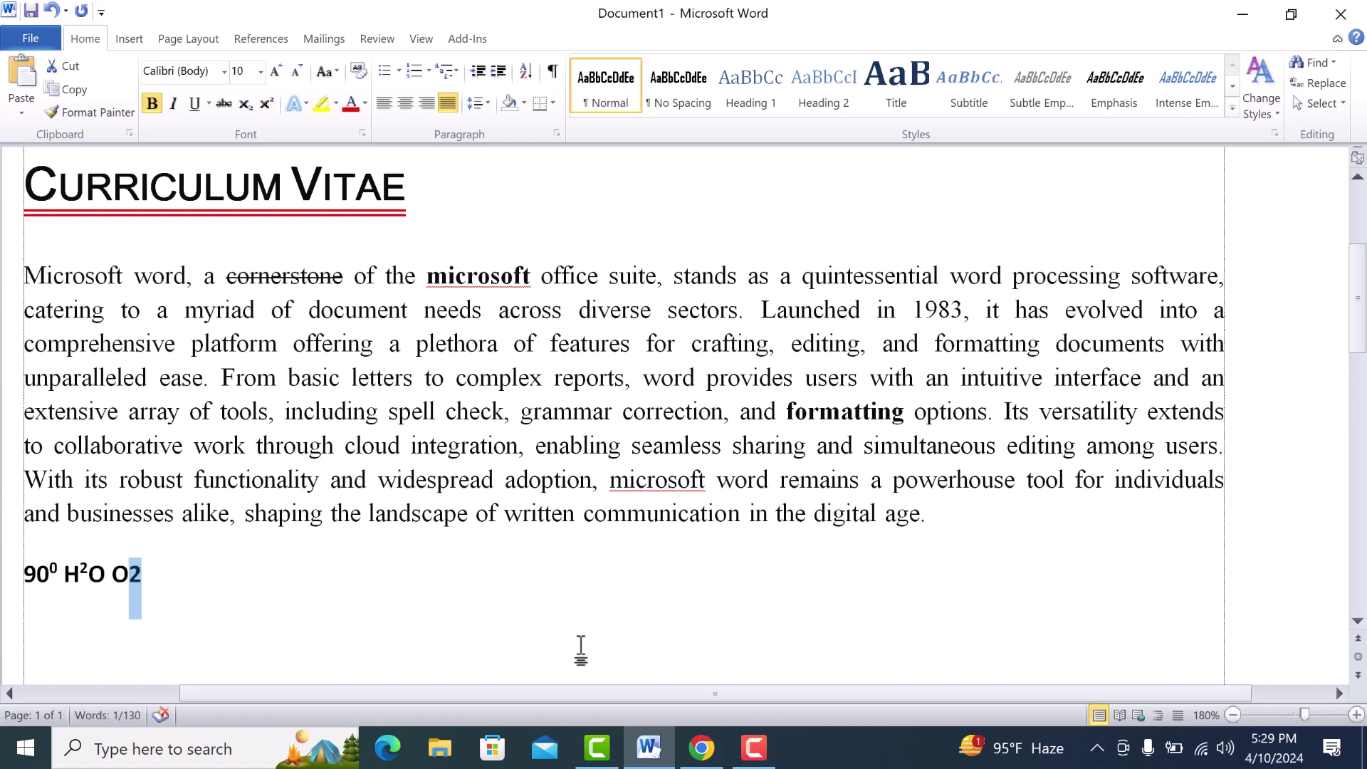
left_click(268, 559)
left_click(260, 590)
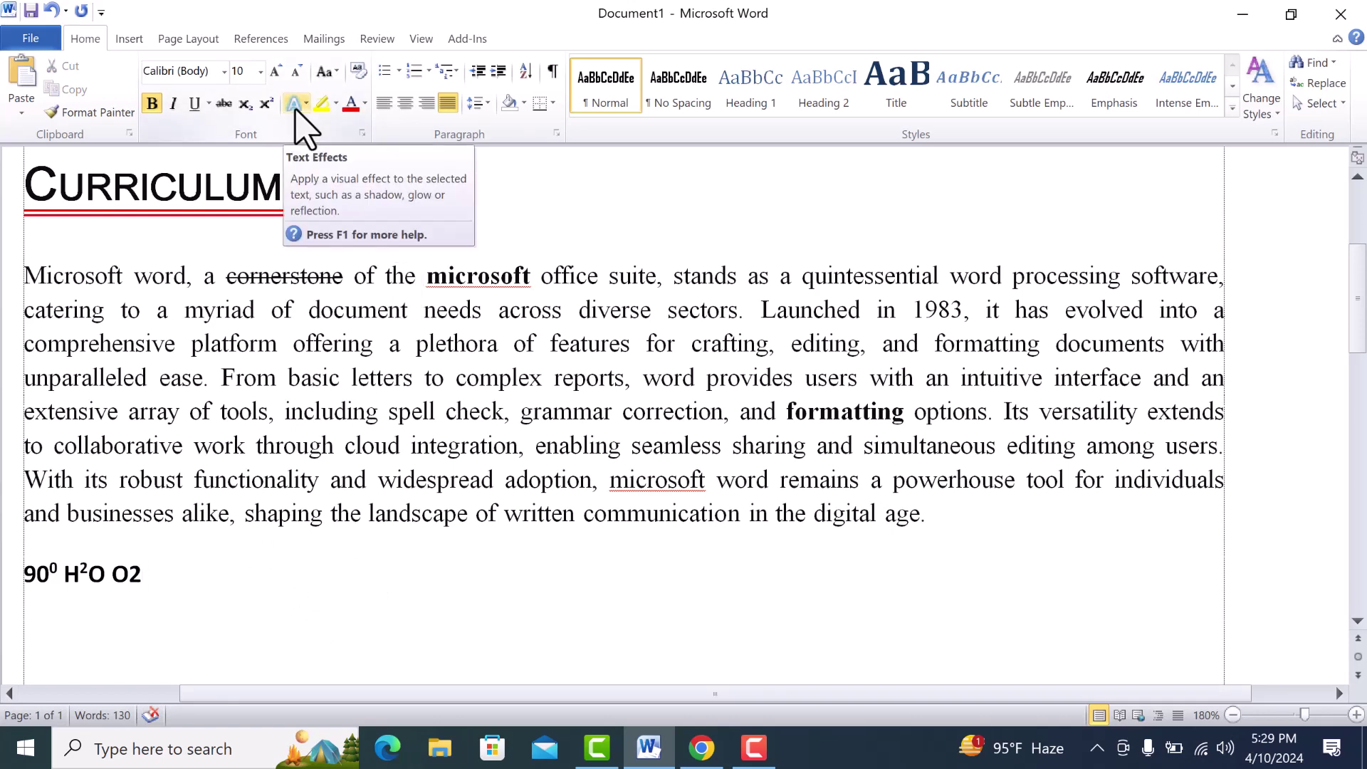
Step: Select the top line and browse Text Effects without applying any effect
scroll(482, 498, "up", 3)
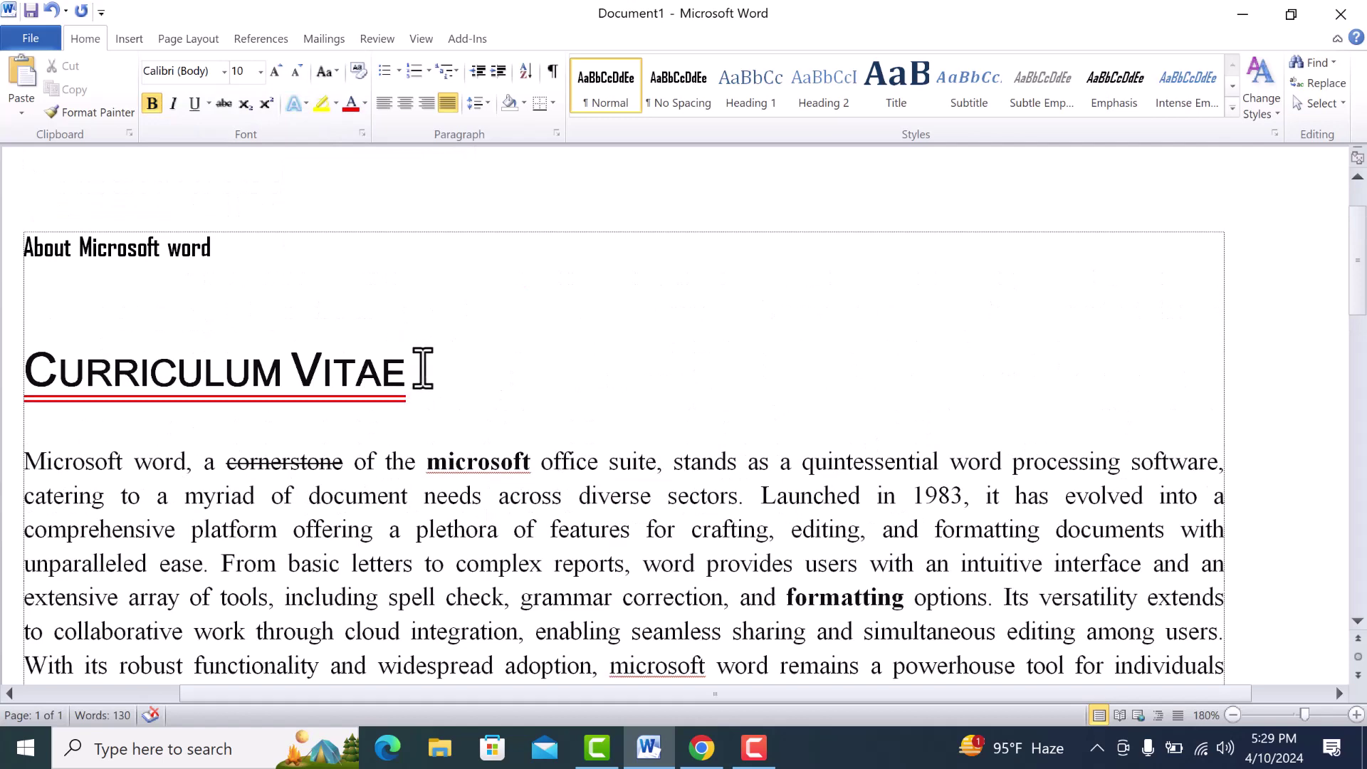
left_click_drag(422, 369, 39, 371)
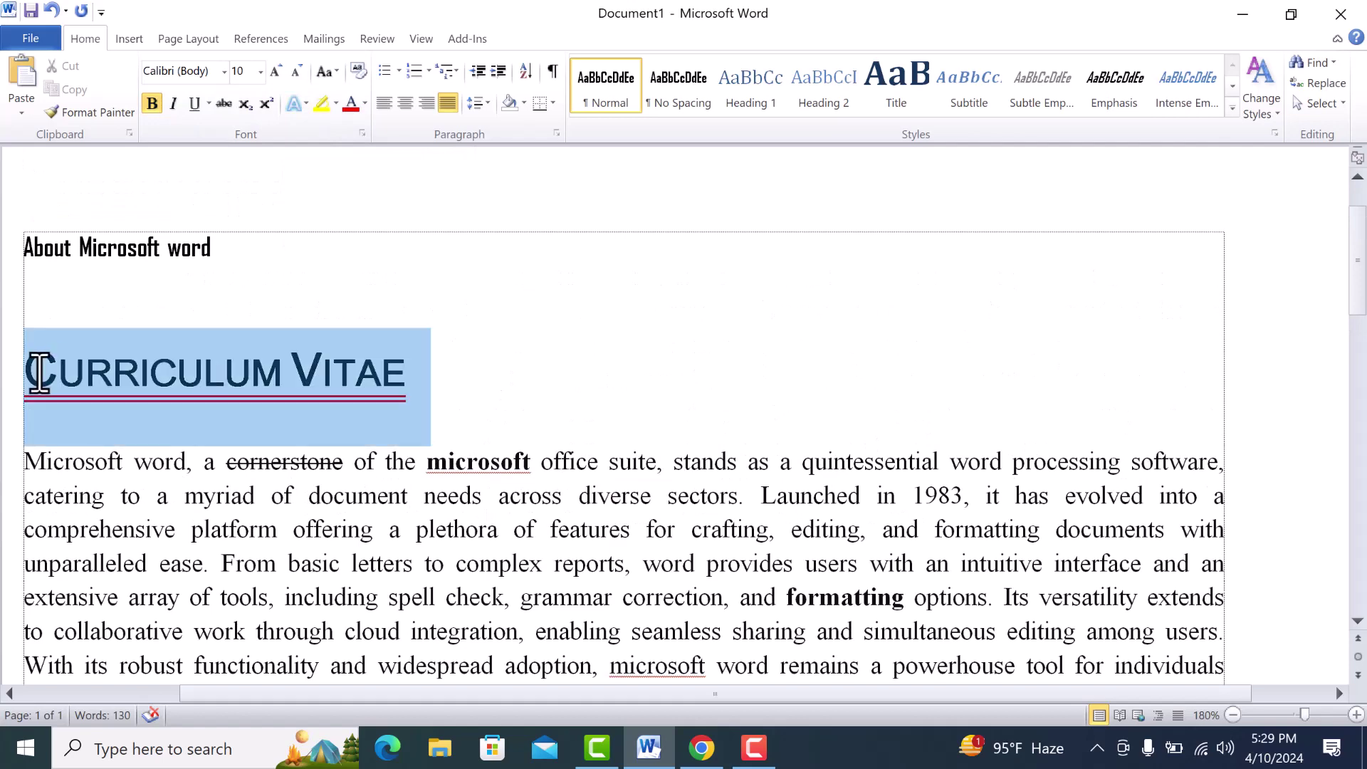
left_click(303, 106)
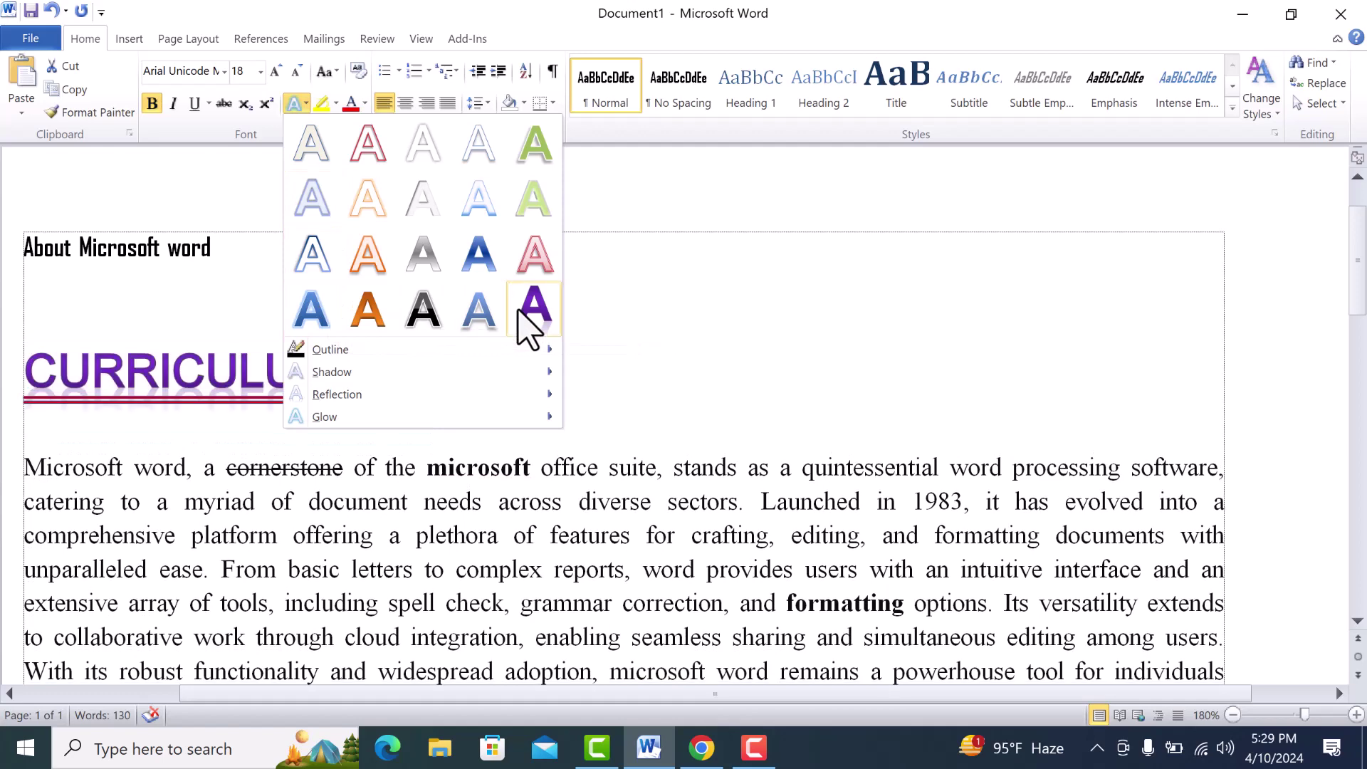
left_click(793, 344)
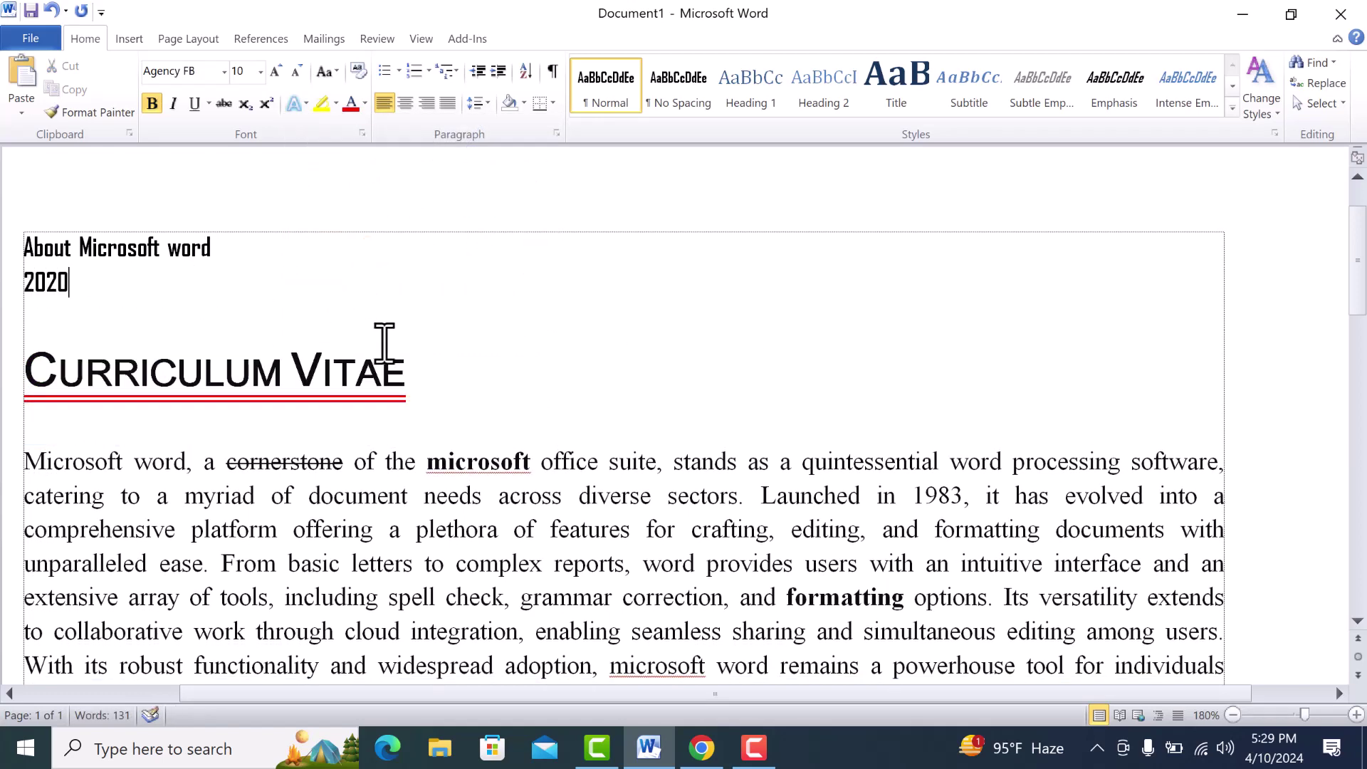
Step: Grow 2024 to 72 pt, underline it, and apply the black gradient text effect
left_click_drag(95, 288, 6, 281)
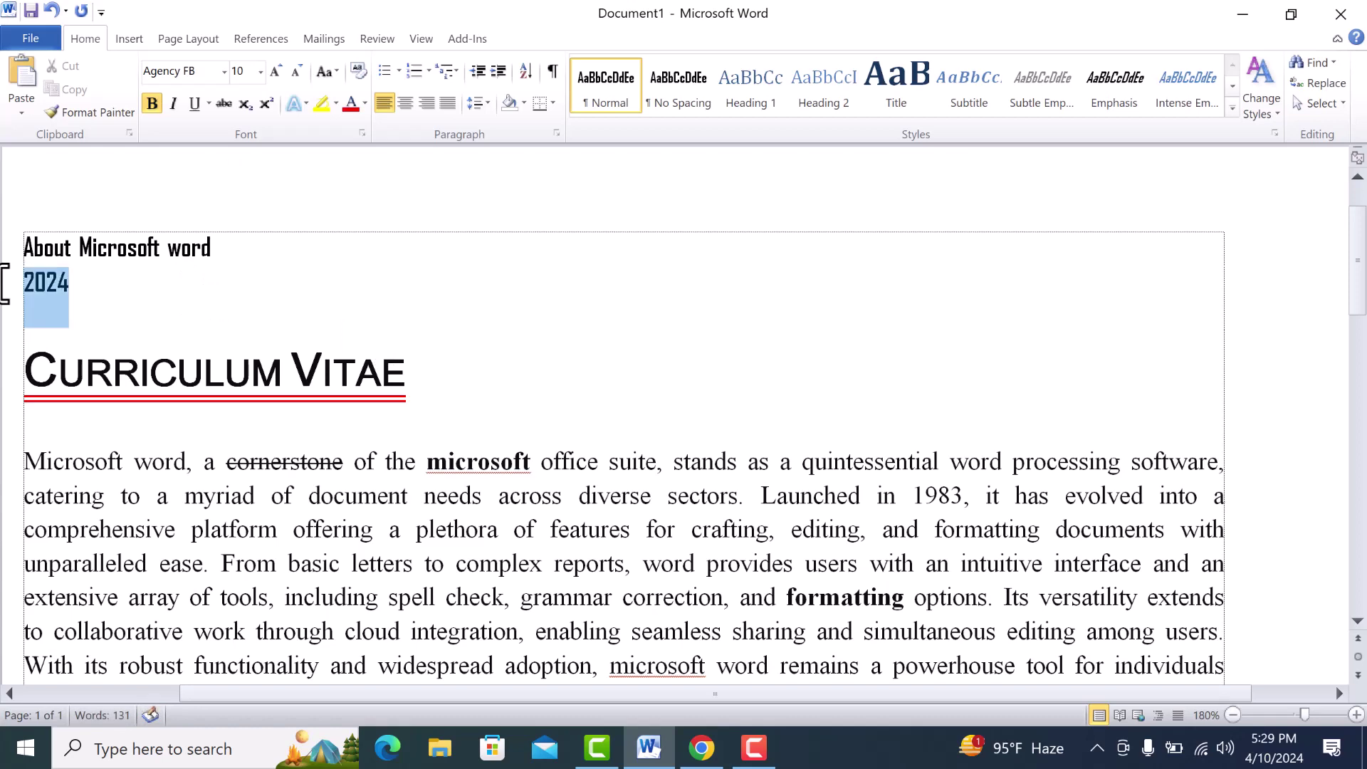
left_click(276, 72)
left_click(277, 72)
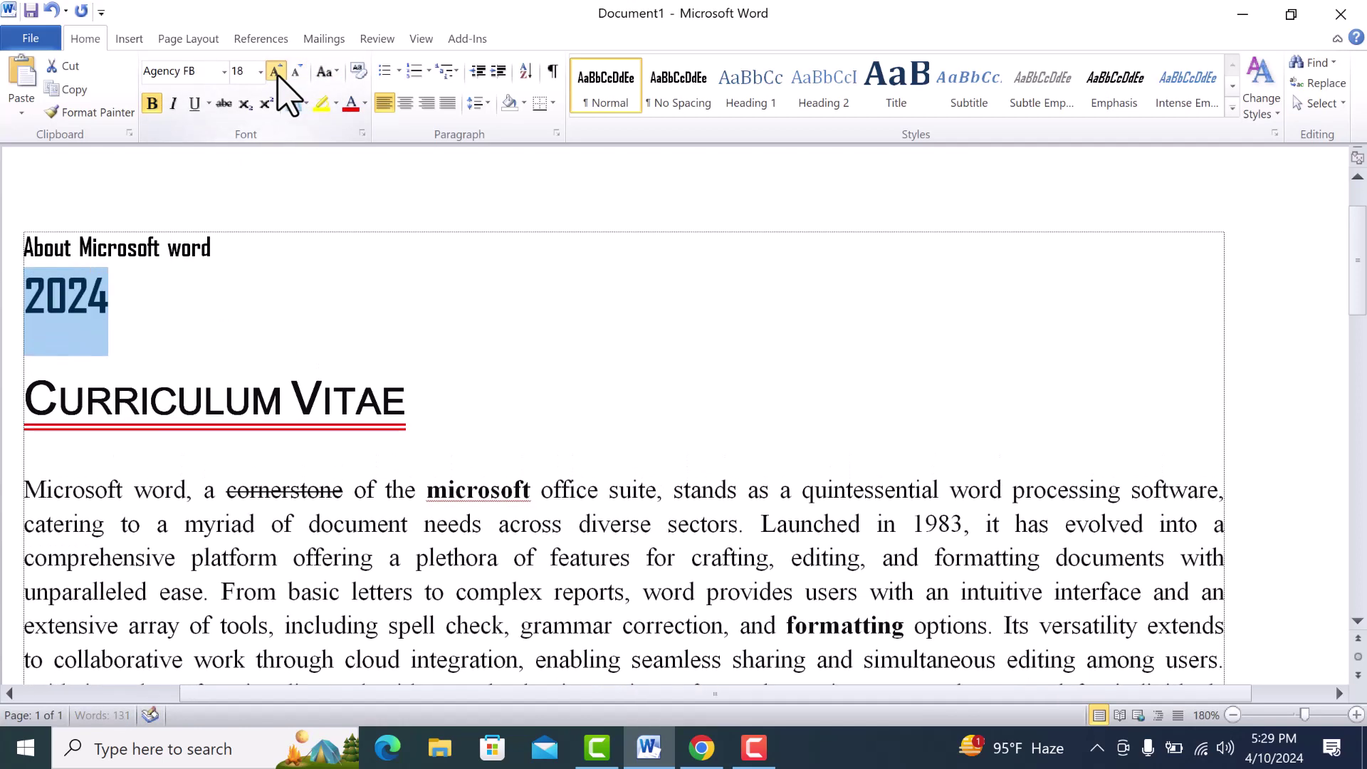
left_click(276, 71)
left_click(276, 72)
left_click(276, 72)
left_click(277, 72)
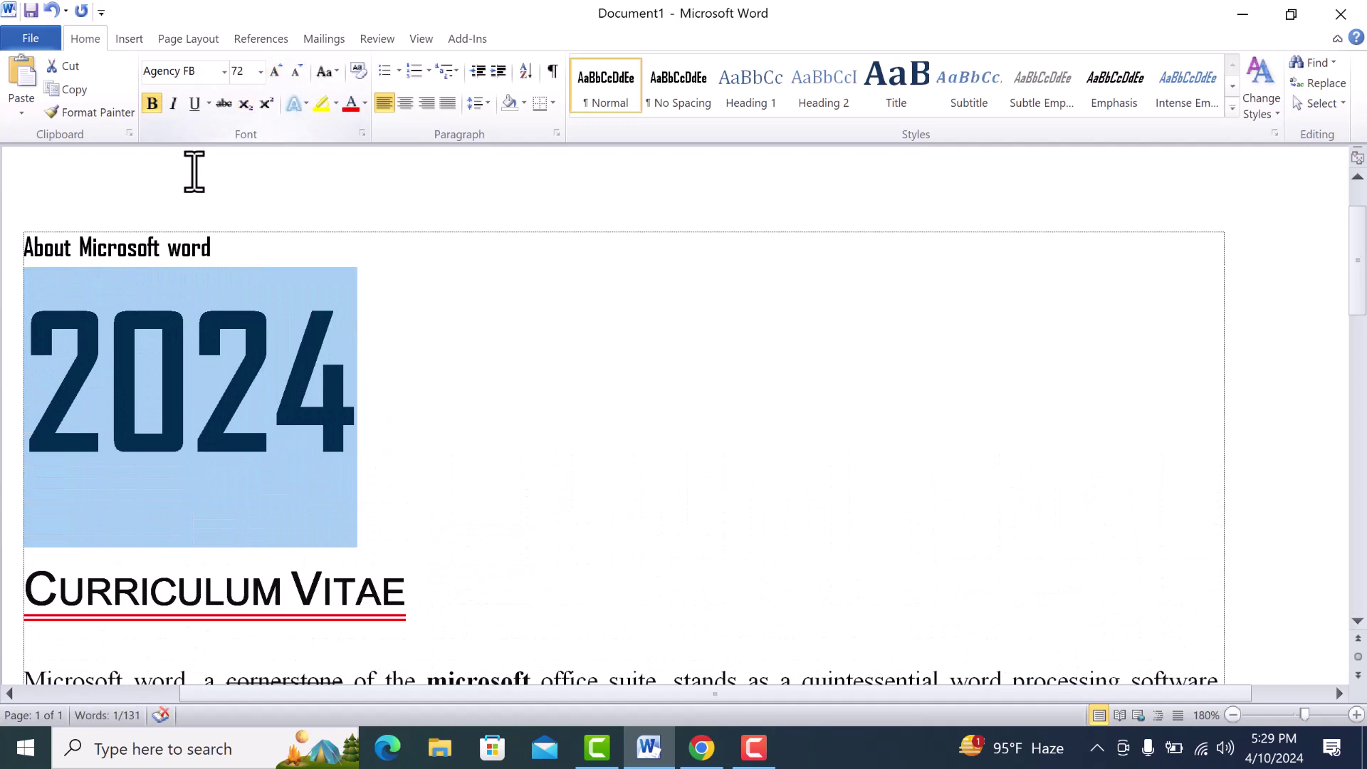
left_click(194, 103)
left_click(295, 104)
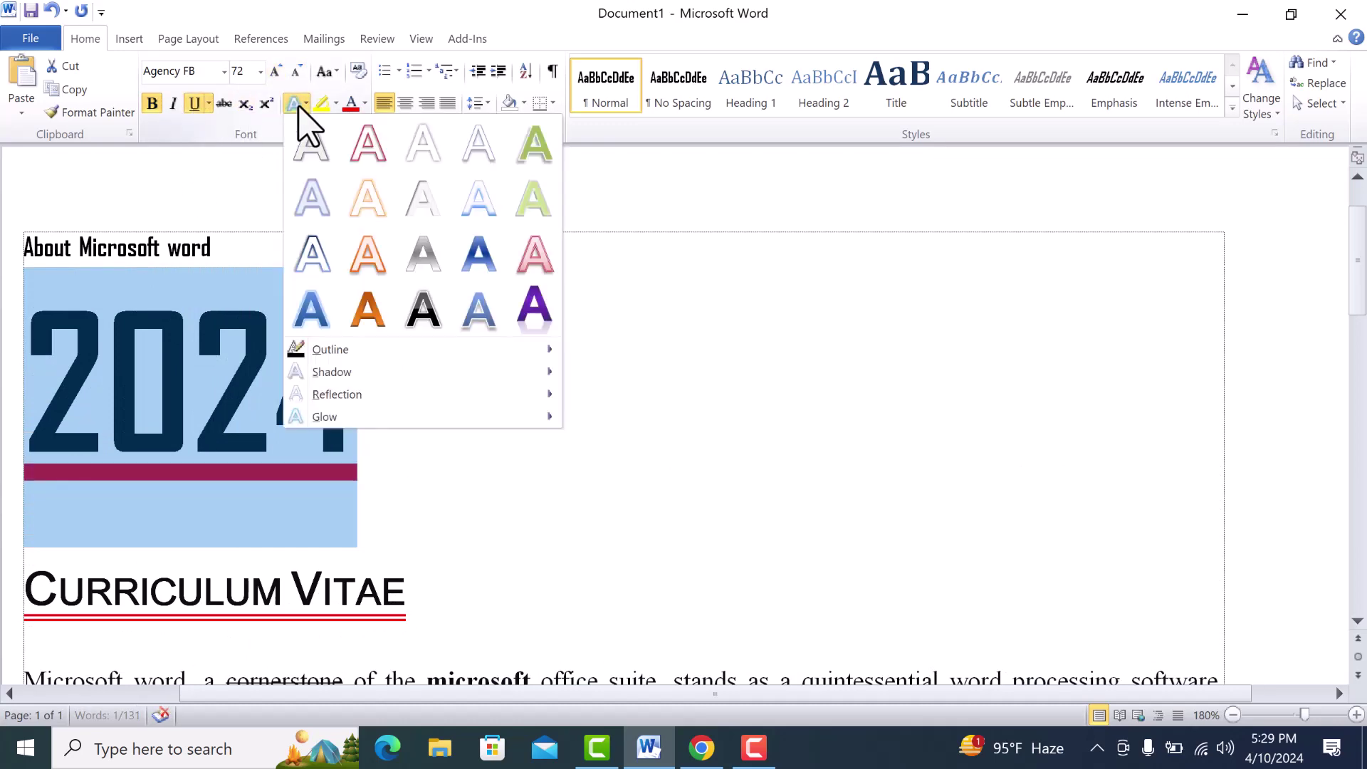
left_click(426, 321)
left_click(503, 615)
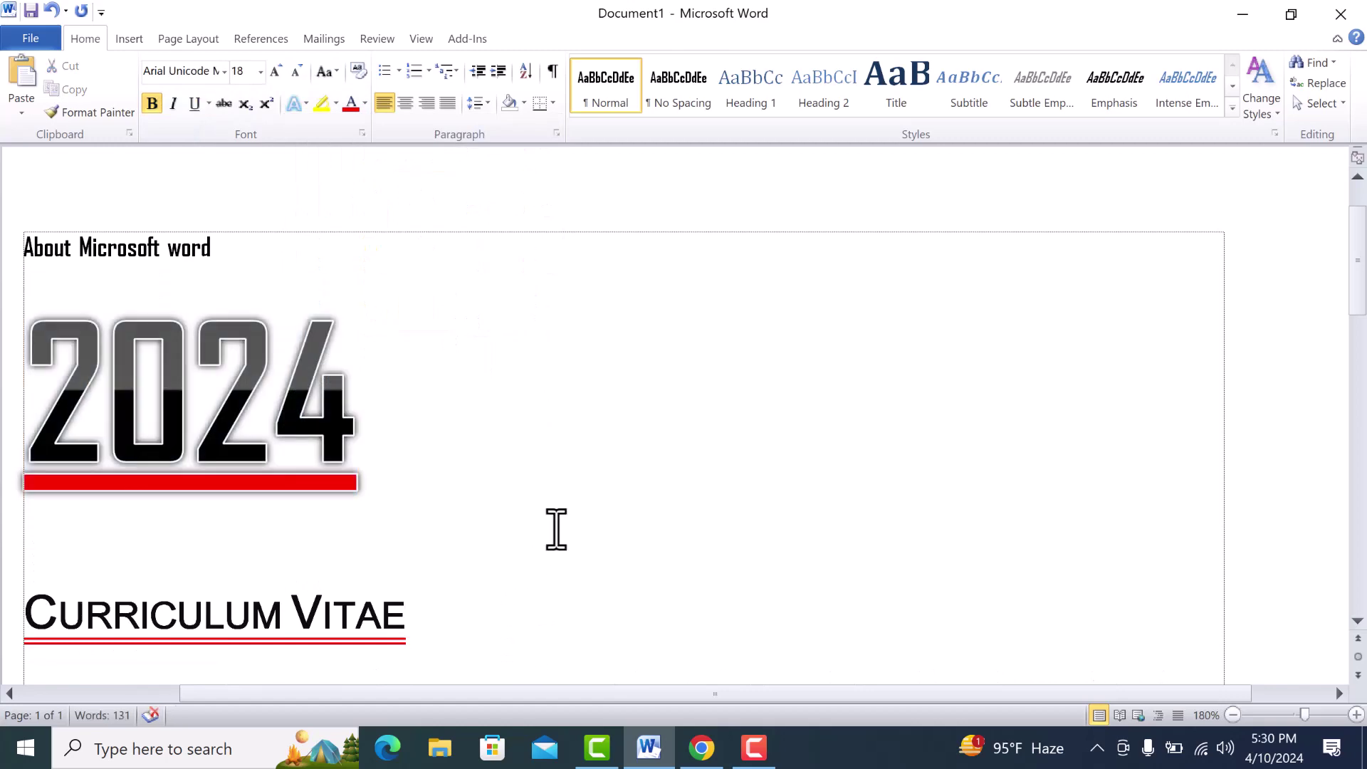
scroll(555, 528, "down", 5)
scroll(563, 536, "down", 5, "ctrl")
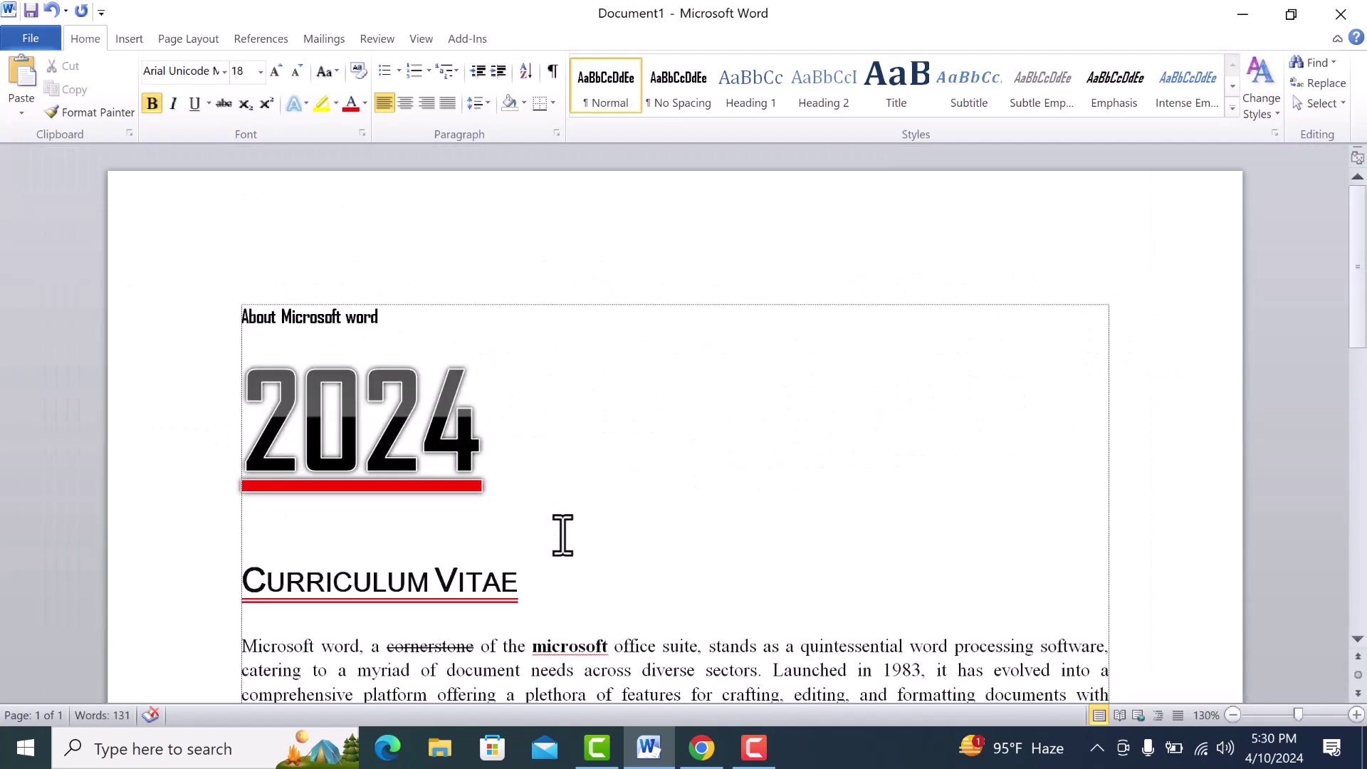
scroll(562, 536, "down", 1)
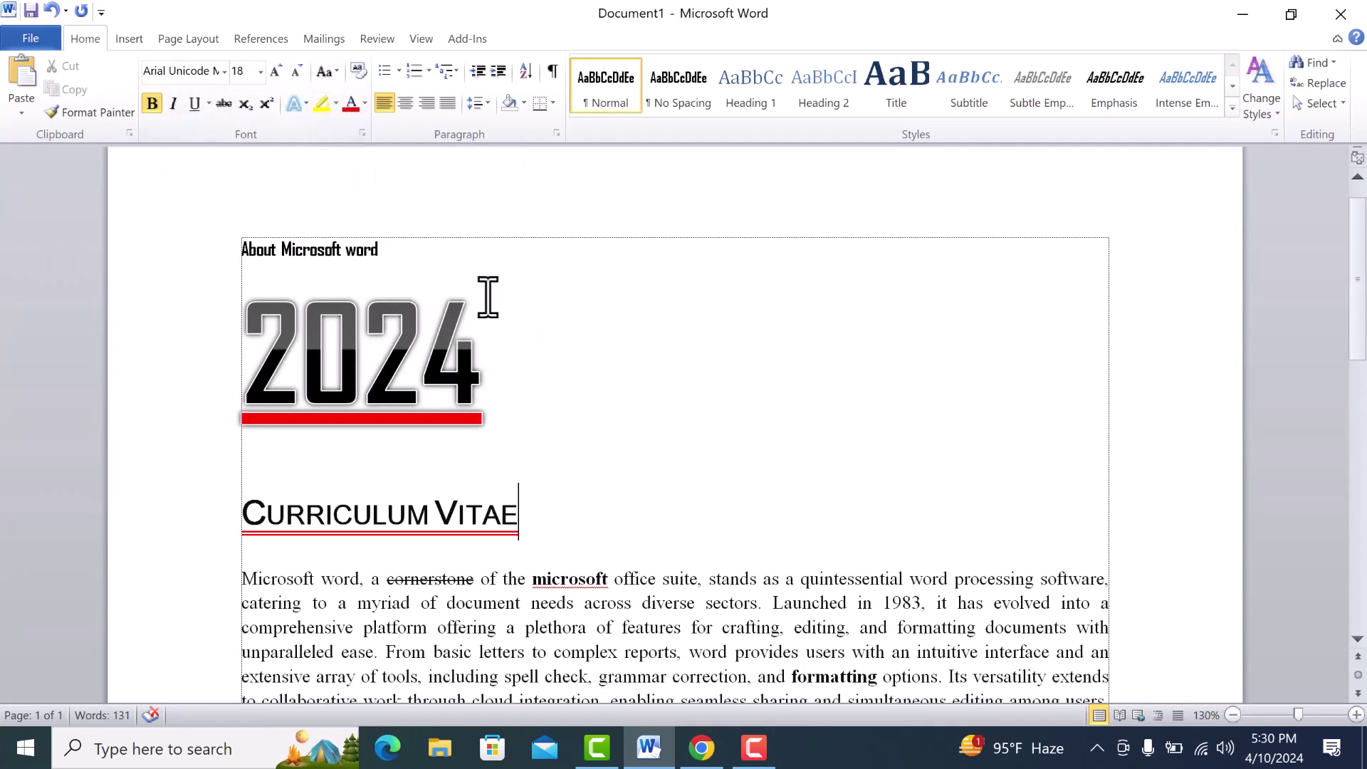
scroll(563, 281, "down", 2)
scroll(648, 350, "down", 2)
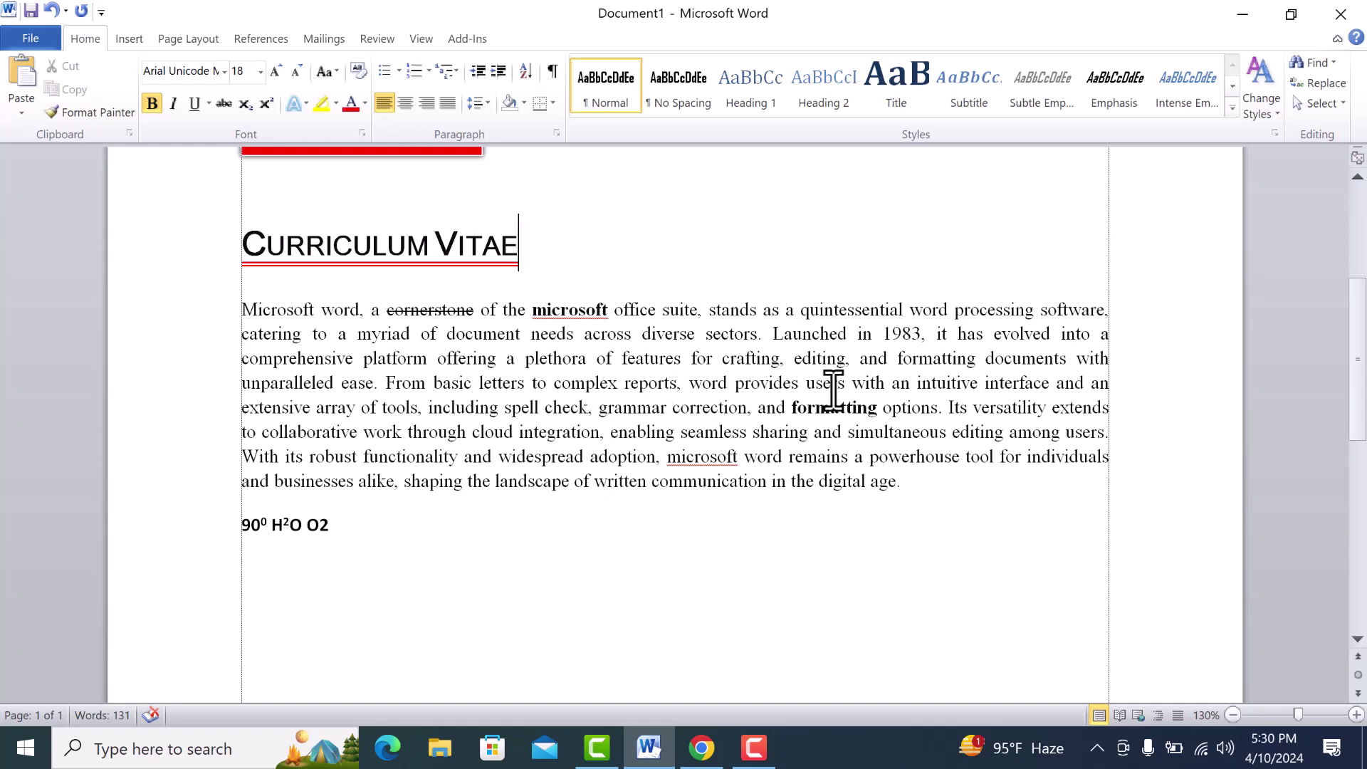
Step: Highlight the phrase 'basic letters … users with' in light grey, then set it to No Color
left_click_drag(864, 386, 433, 388)
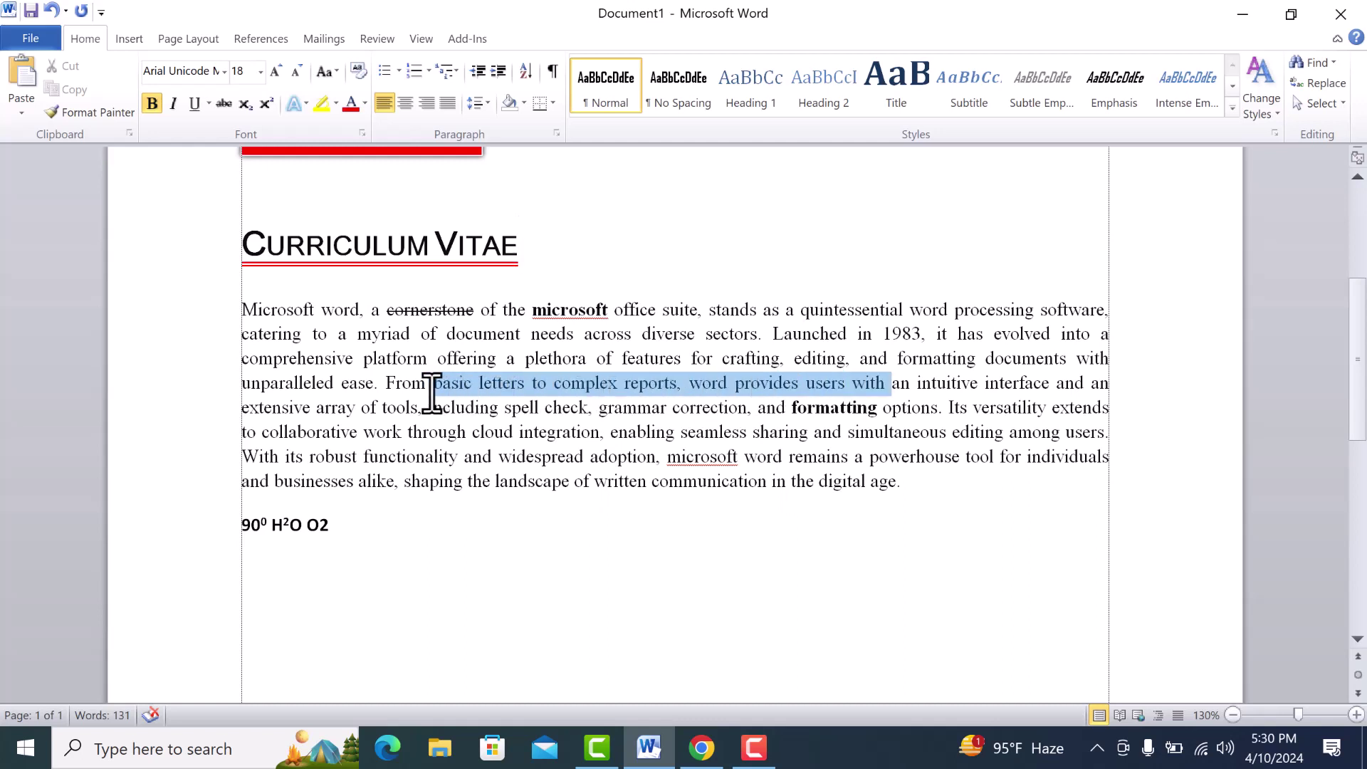
left_click(335, 103)
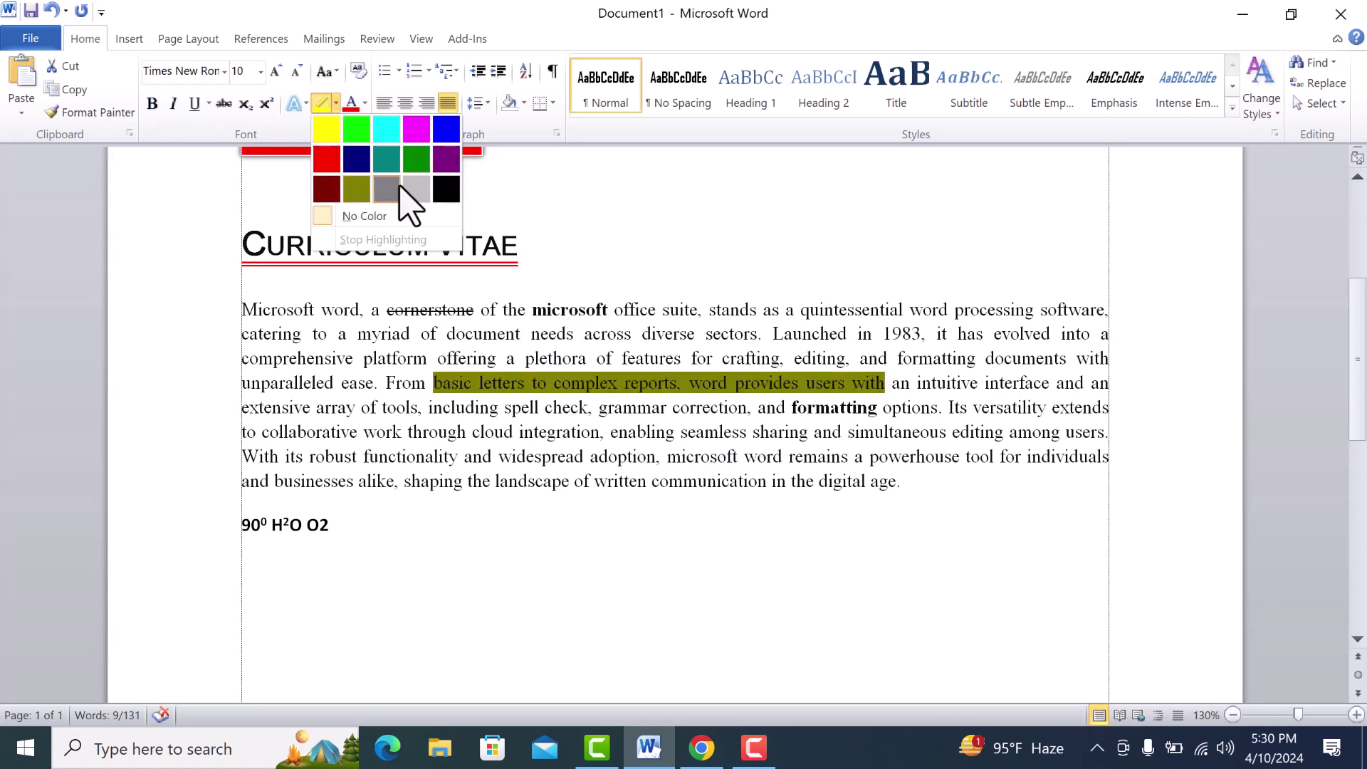
left_click(417, 189)
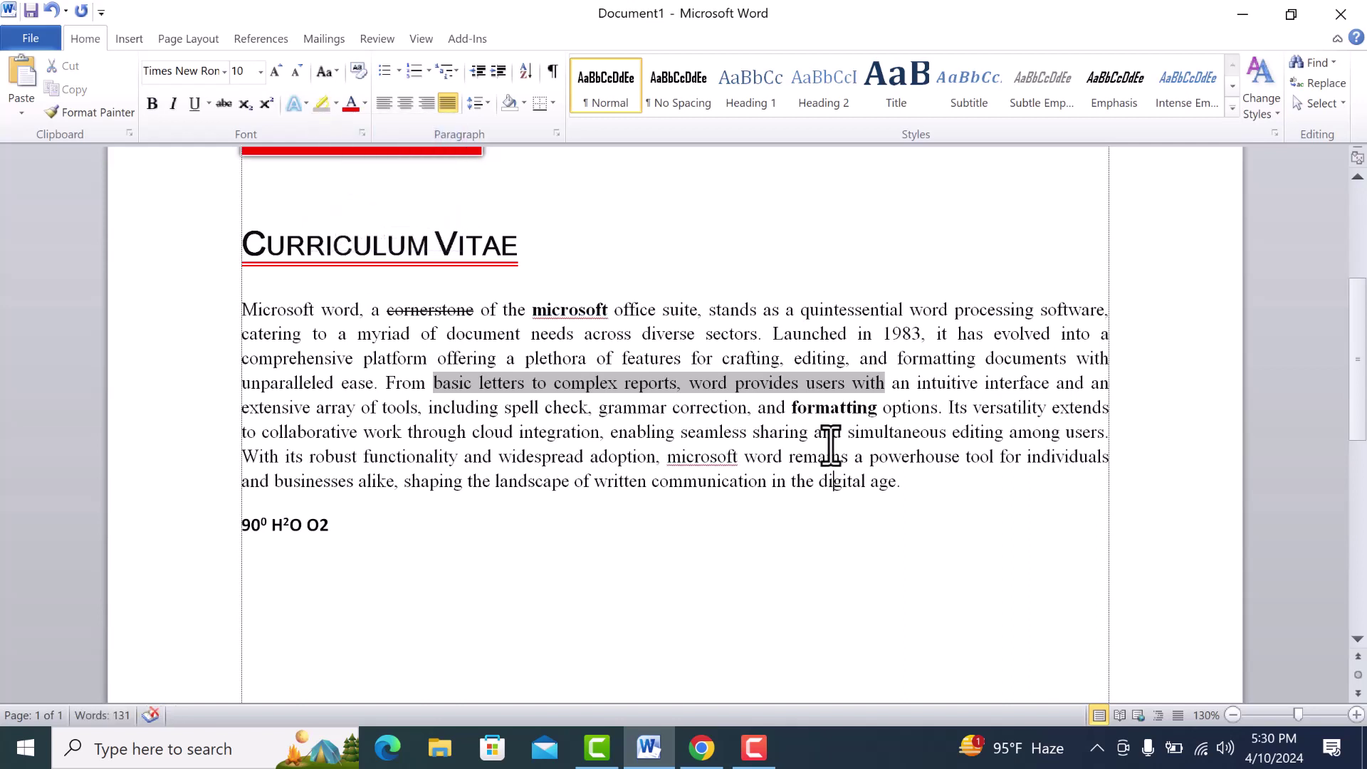
left_click_drag(885, 386, 472, 377)
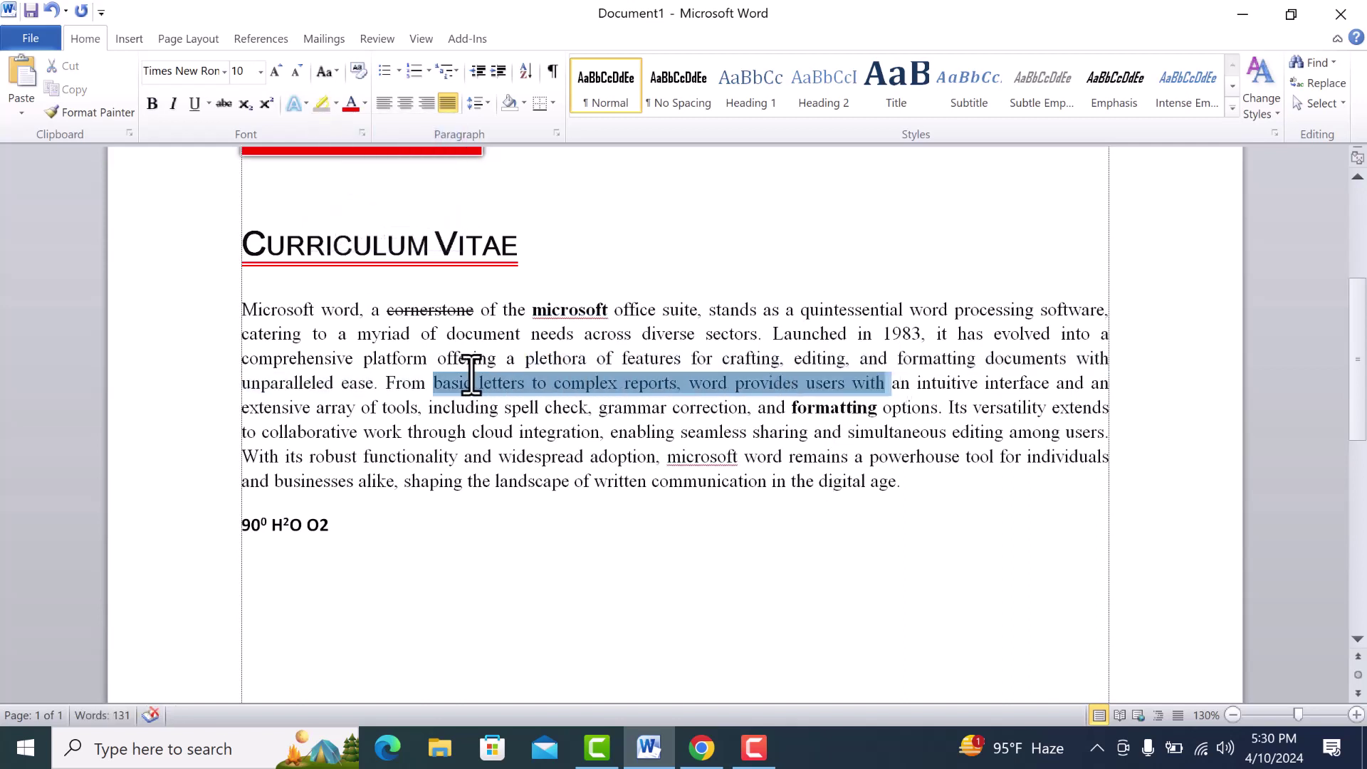
left_click(336, 104)
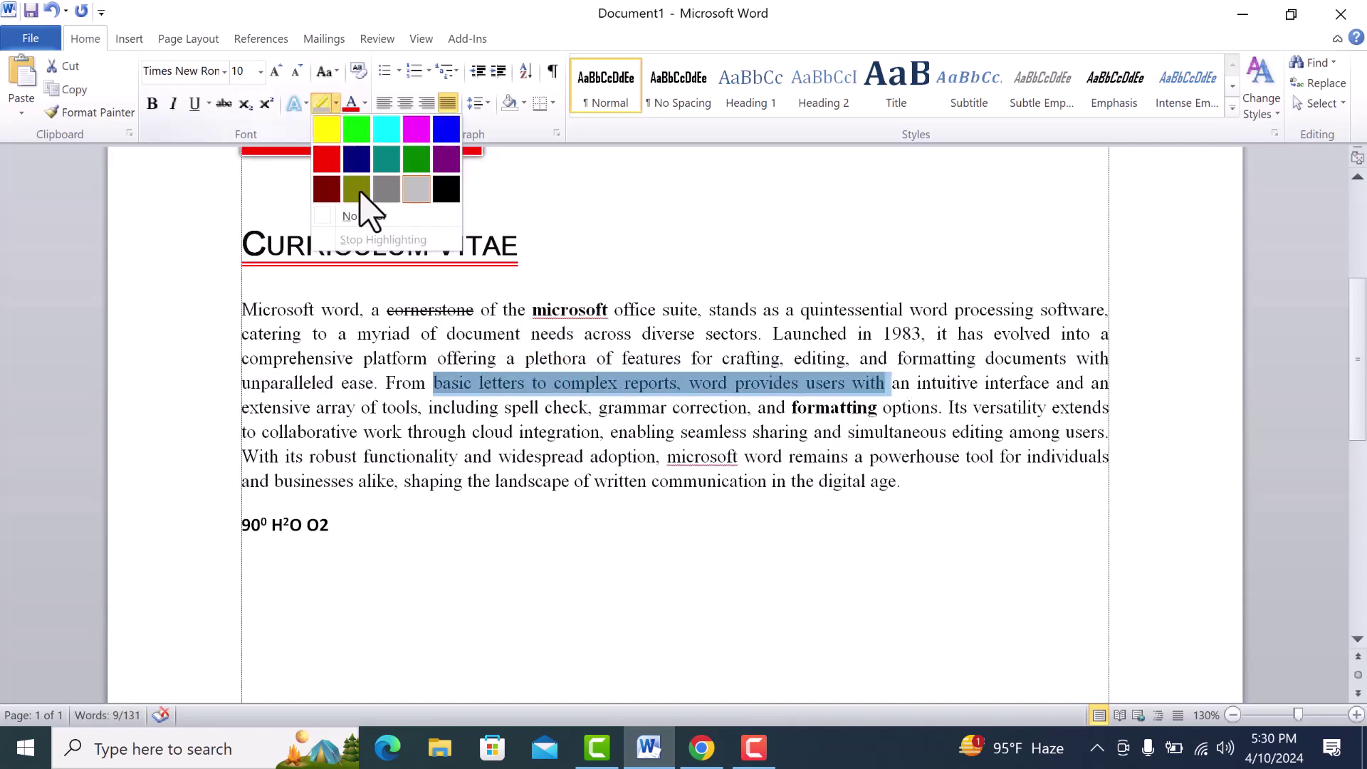
left_click(382, 217)
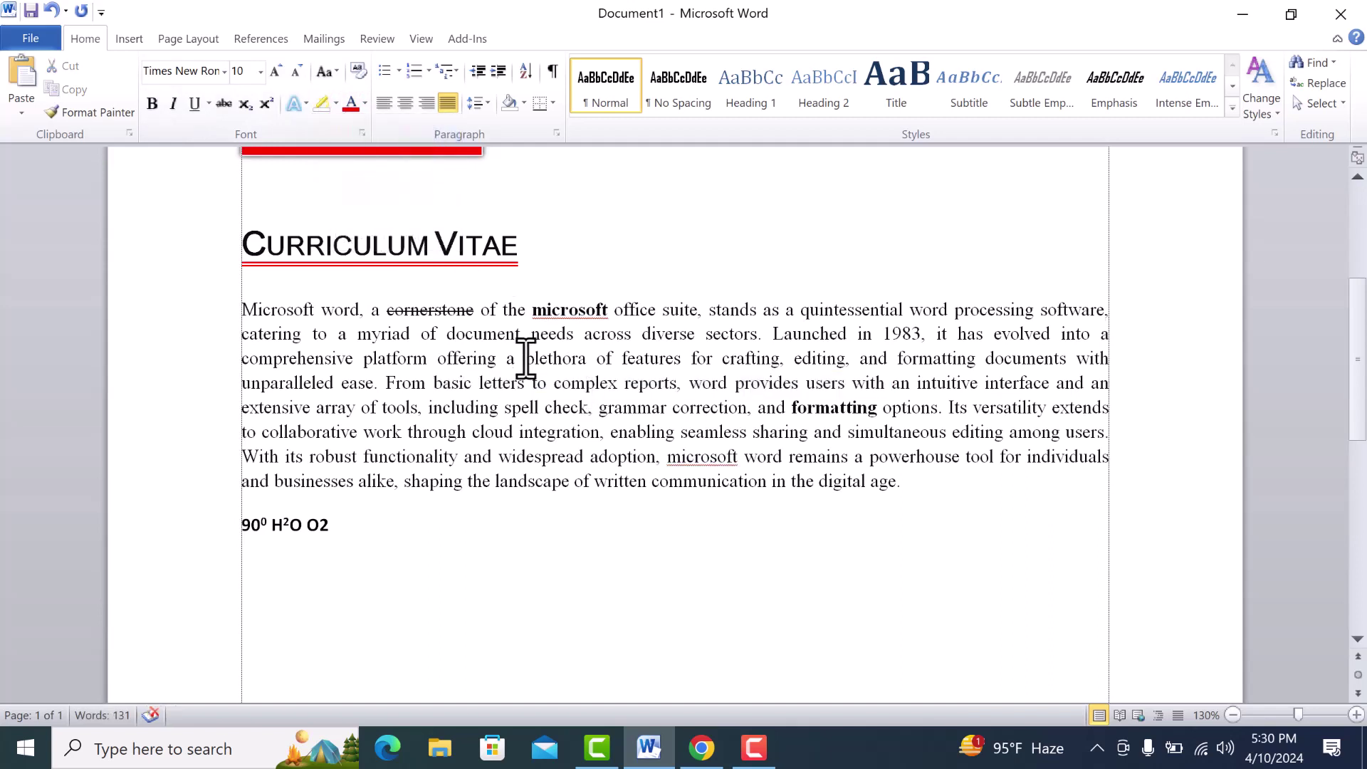
Step: Highlight 'plethora of features for crafting' in red
left_click_drag(526, 358, 752, 359)
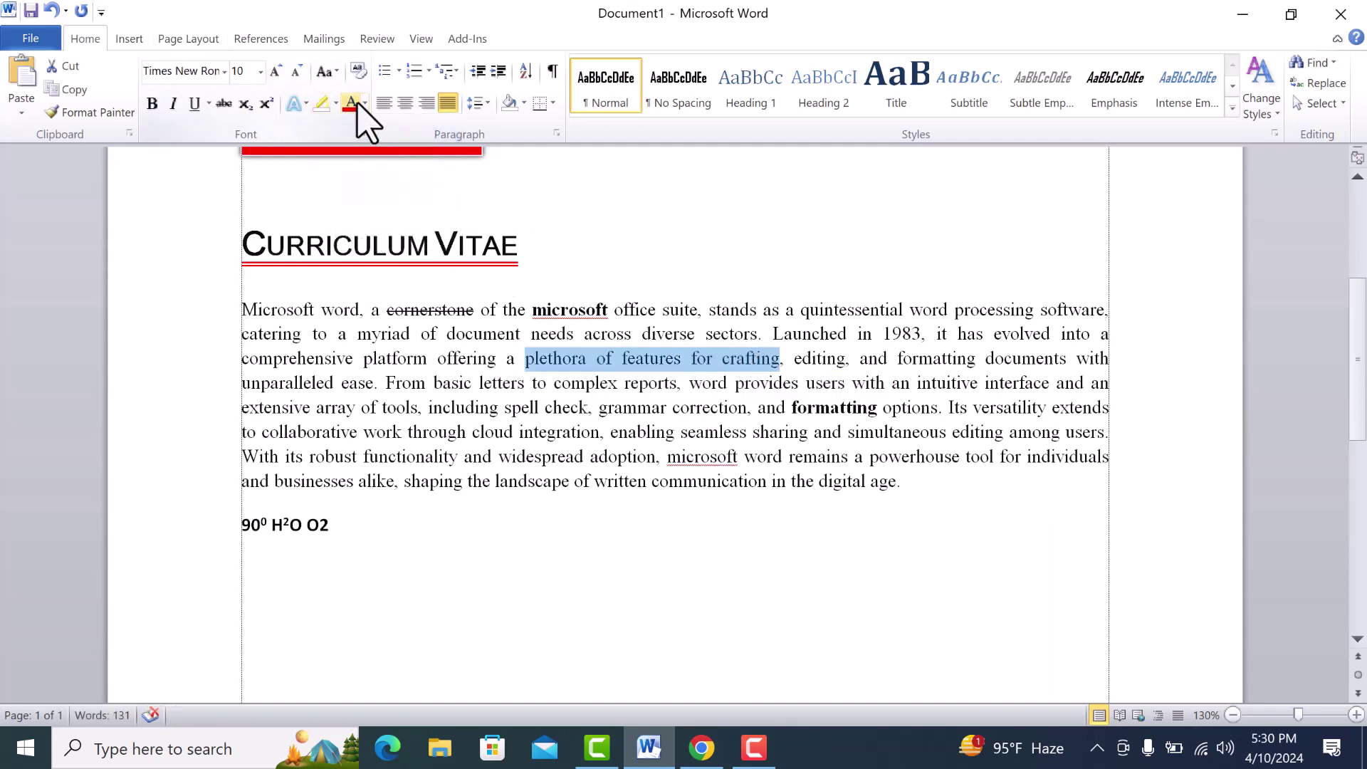
left_click(336, 104)
left_click(326, 159)
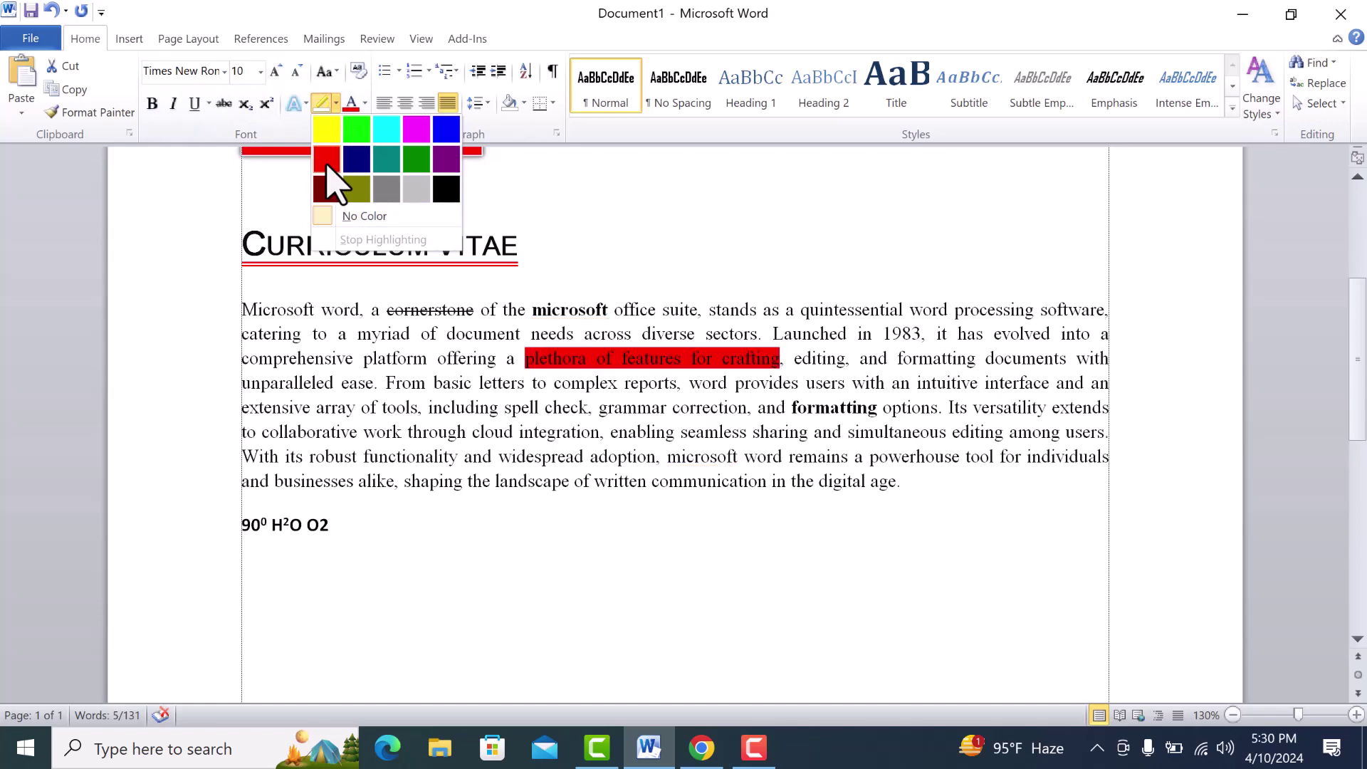
left_click(534, 432)
Step: View the one-page print preview under File > Print, then return to the document with Esc
left_click(28, 39)
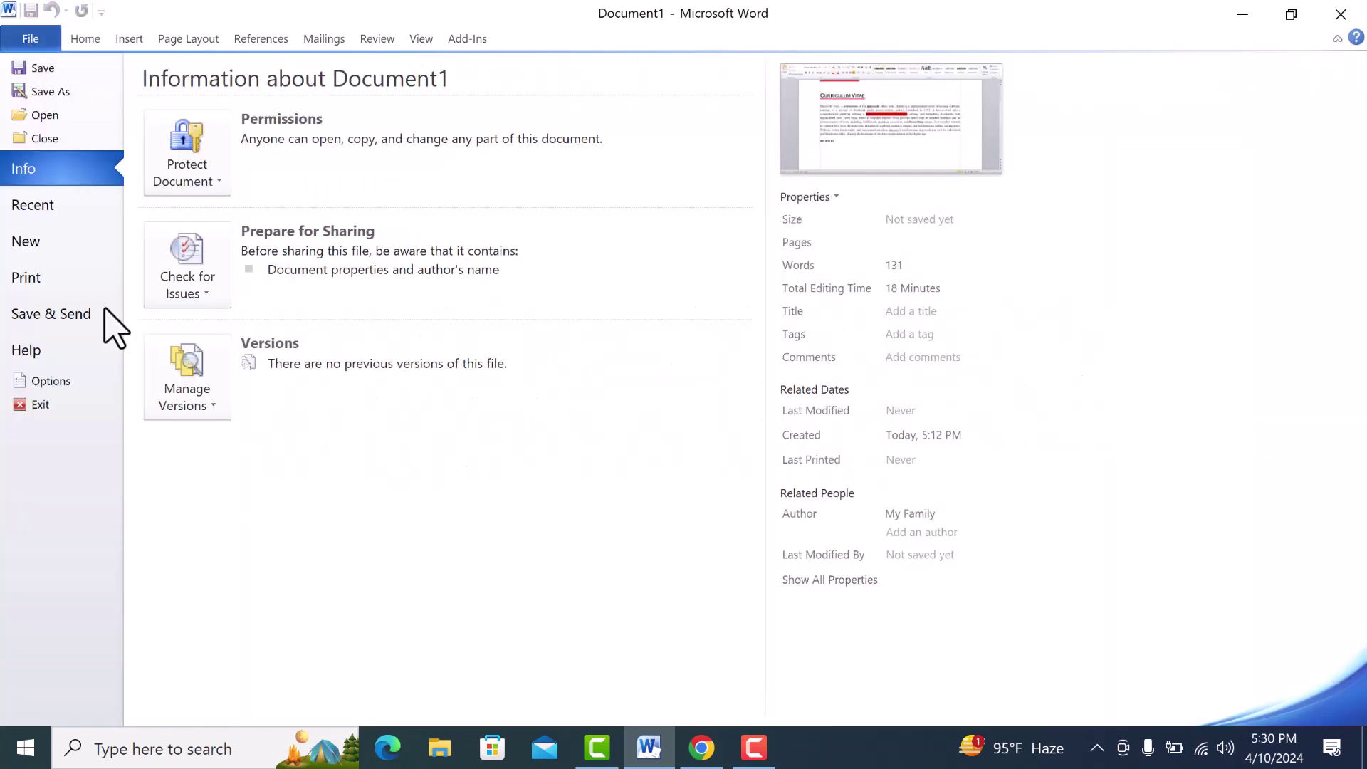
left_click(36, 277)
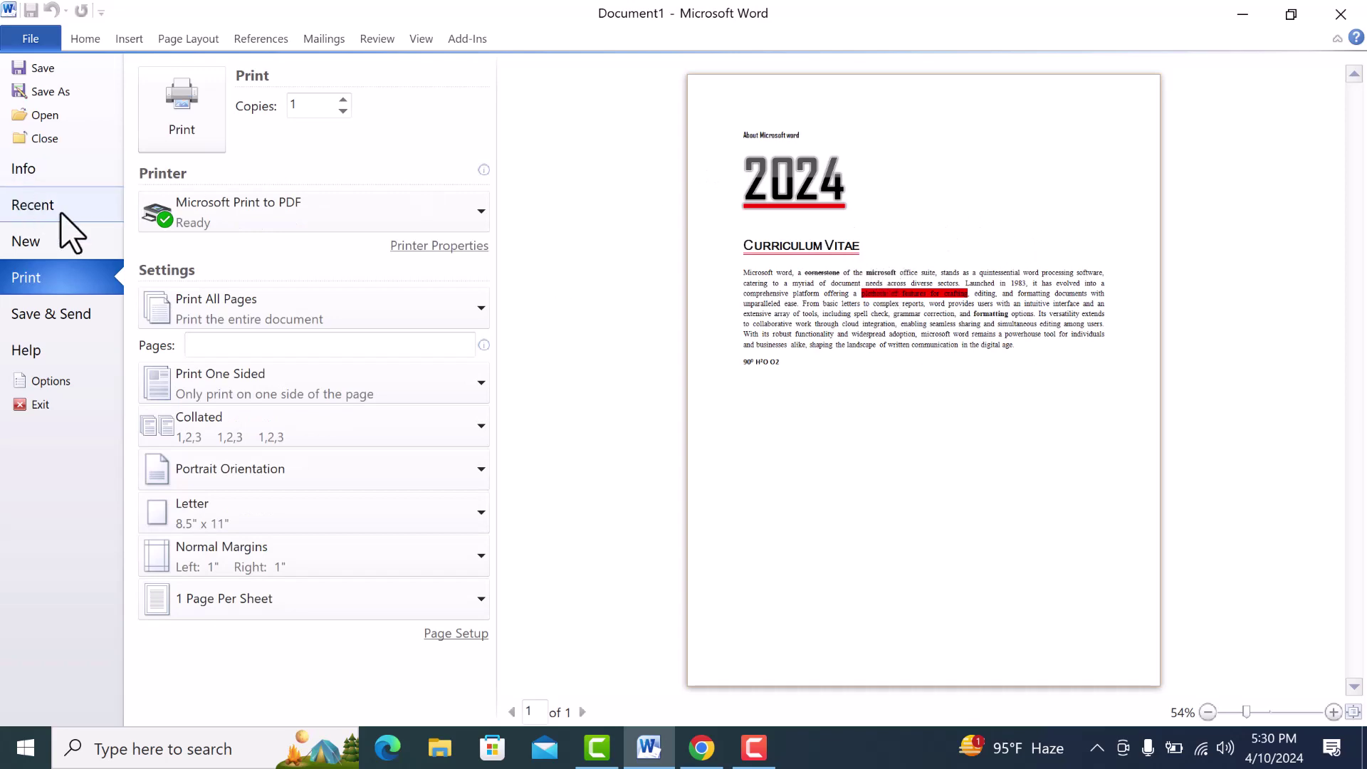
key("Escape")
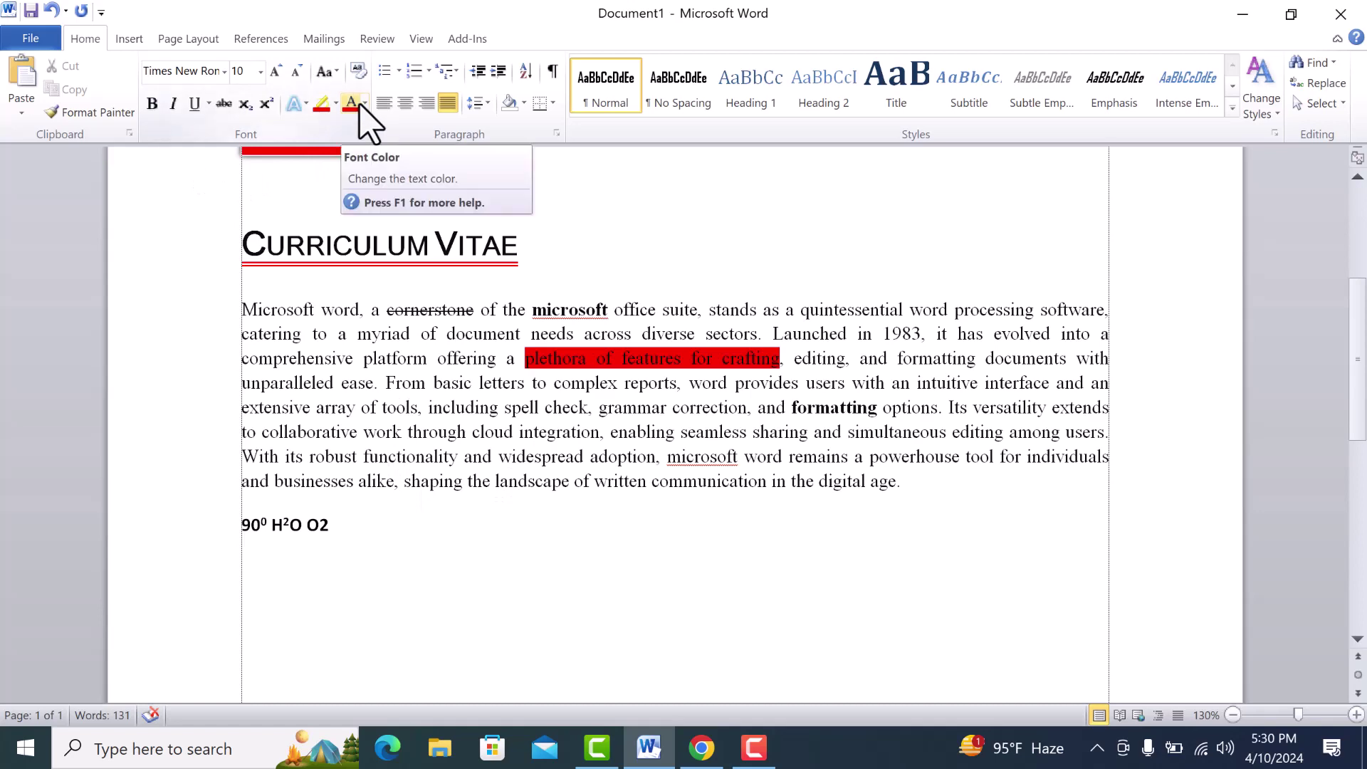
Step: Make the Curriculum Vitae heading green
scroll(534, 343, "up", 3)
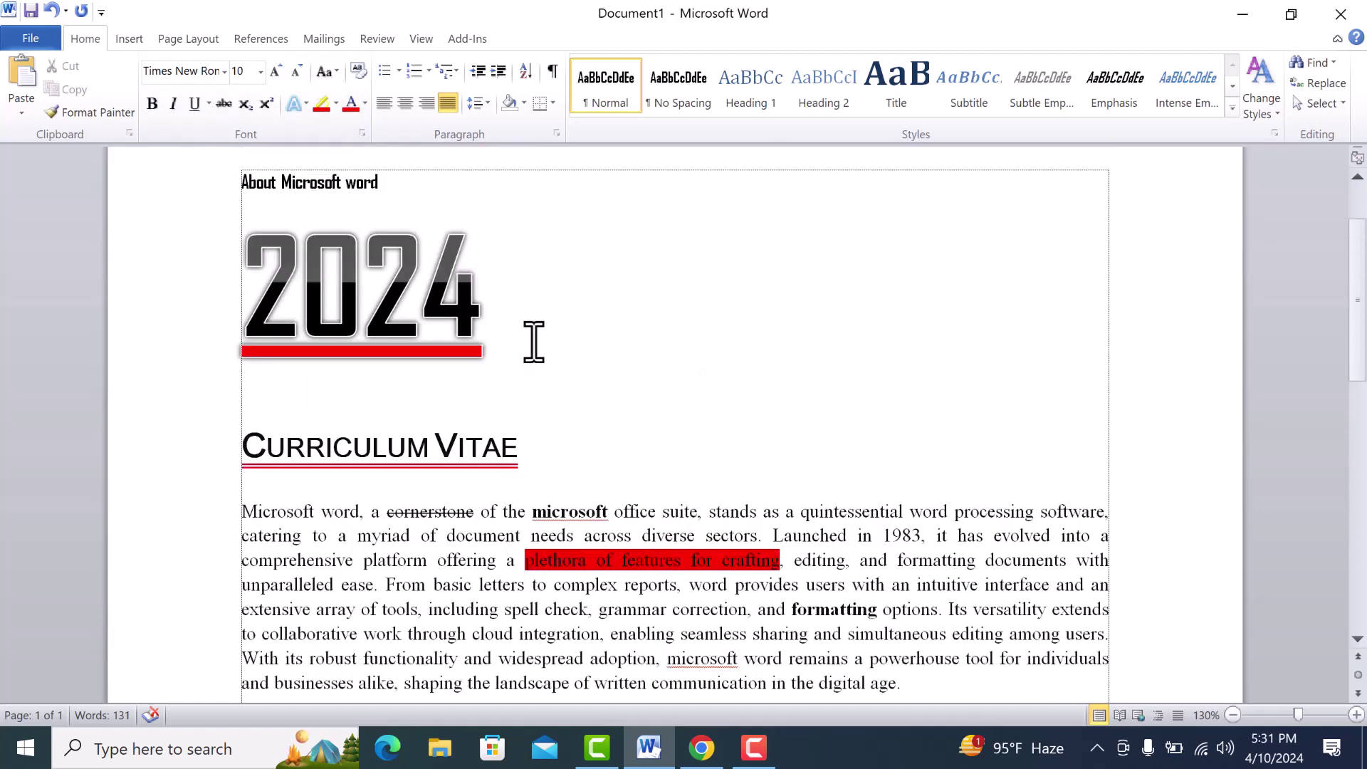
left_click(226, 441)
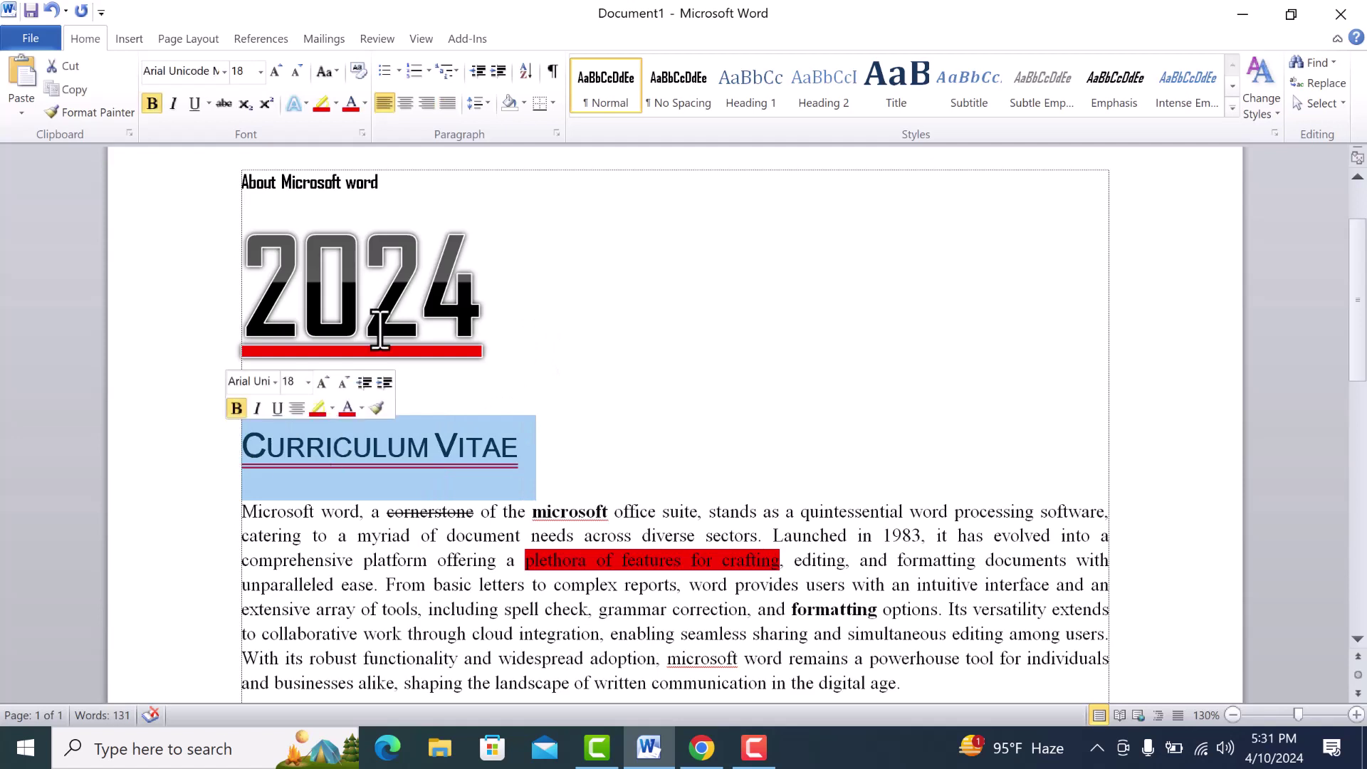
left_click(363, 104)
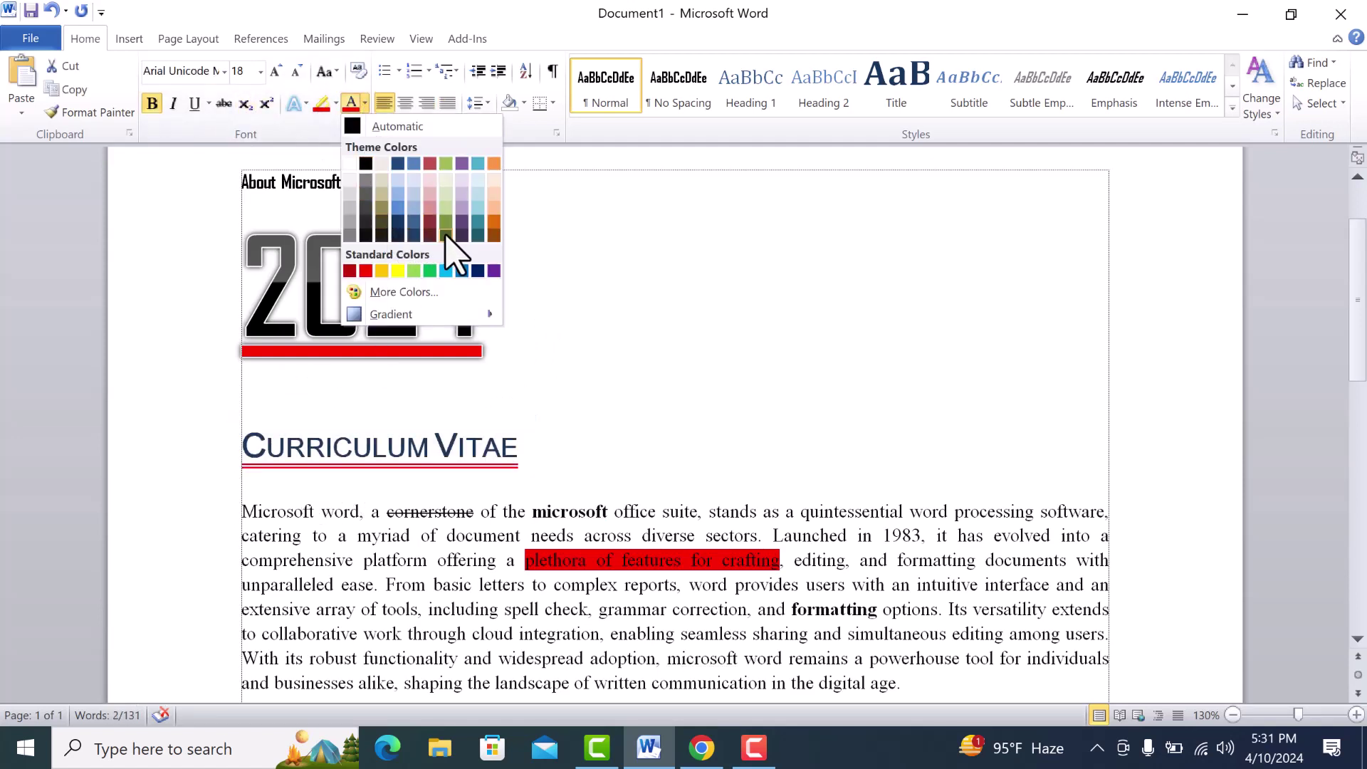
left_click(430, 270)
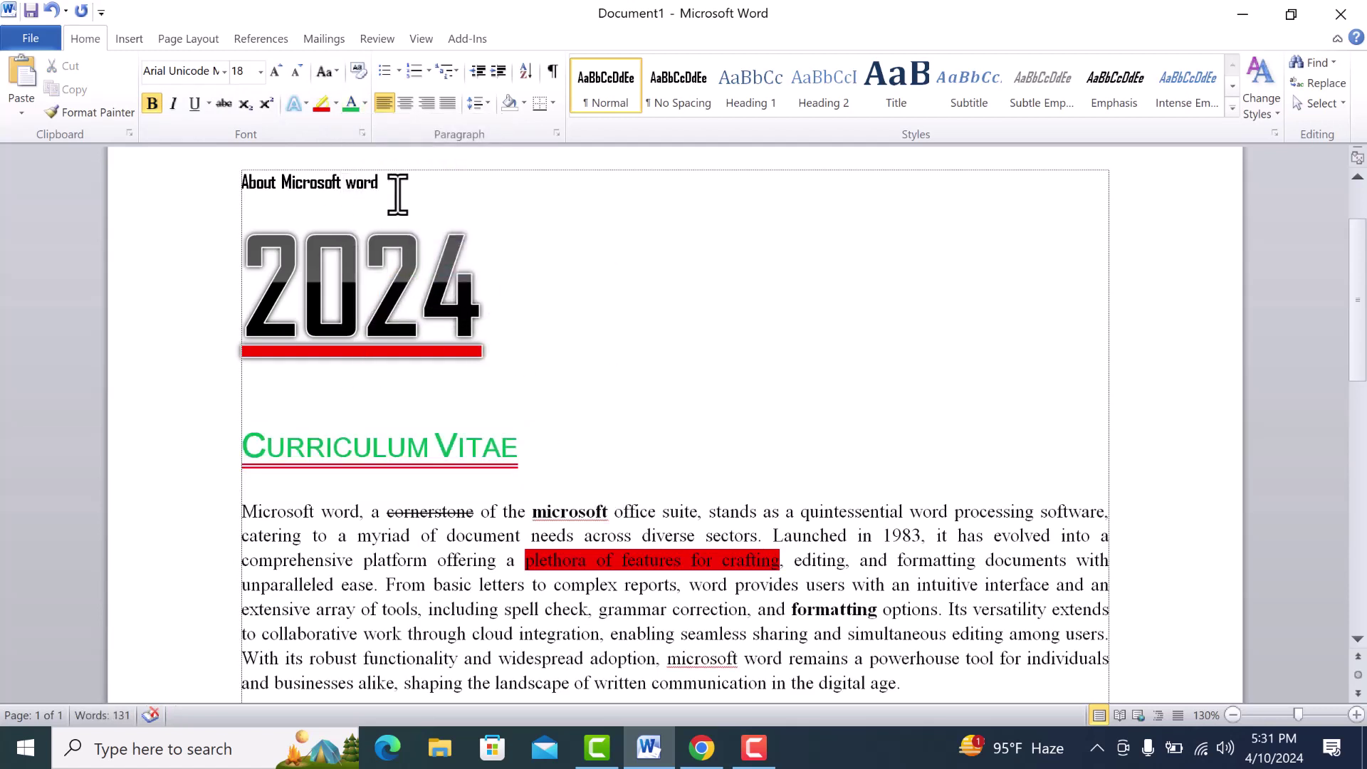
Step: Enlarge the About Microsoft word heading to size 24 with Grow Font
left_click_drag(397, 184, 239, 183)
left_click(277, 71)
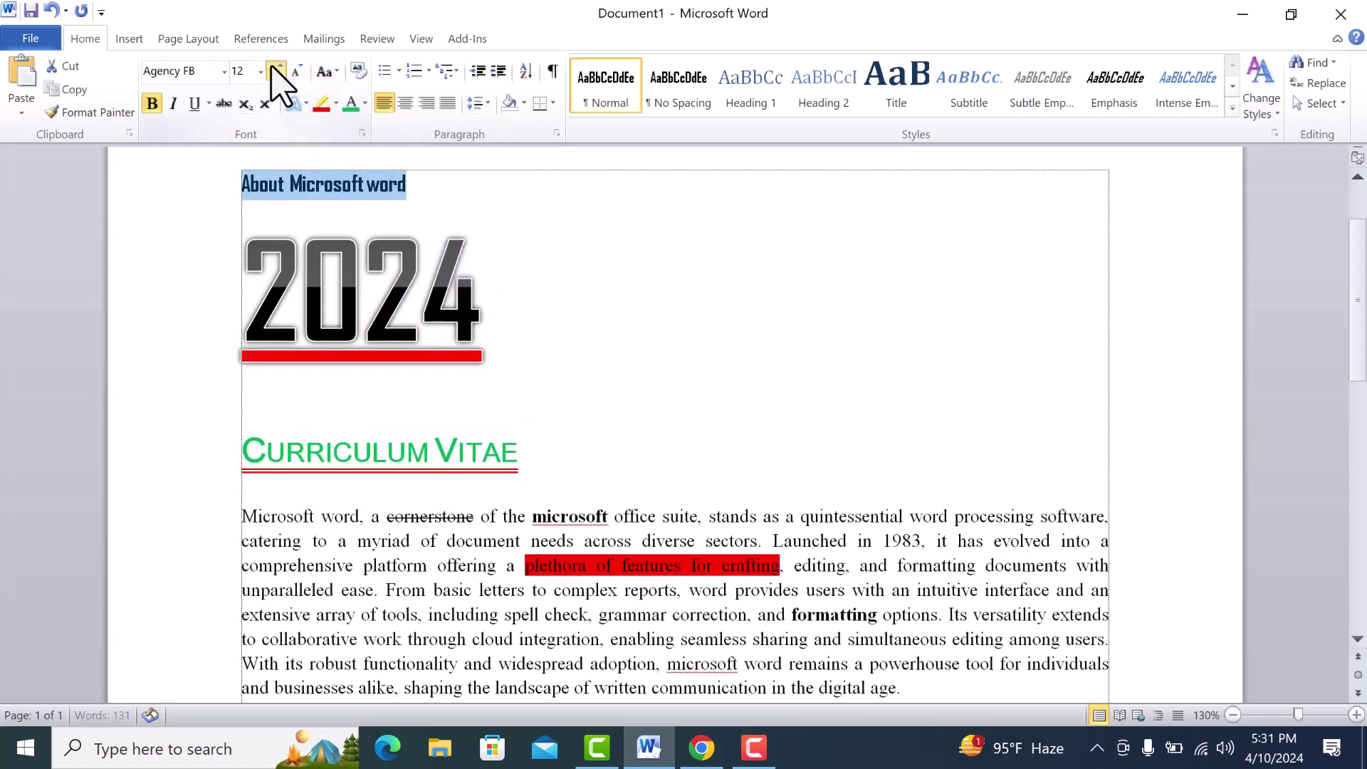
left_click(277, 71)
left_click(277, 71)
left_click(277, 71)
left_click(277, 71)
left_click(277, 72)
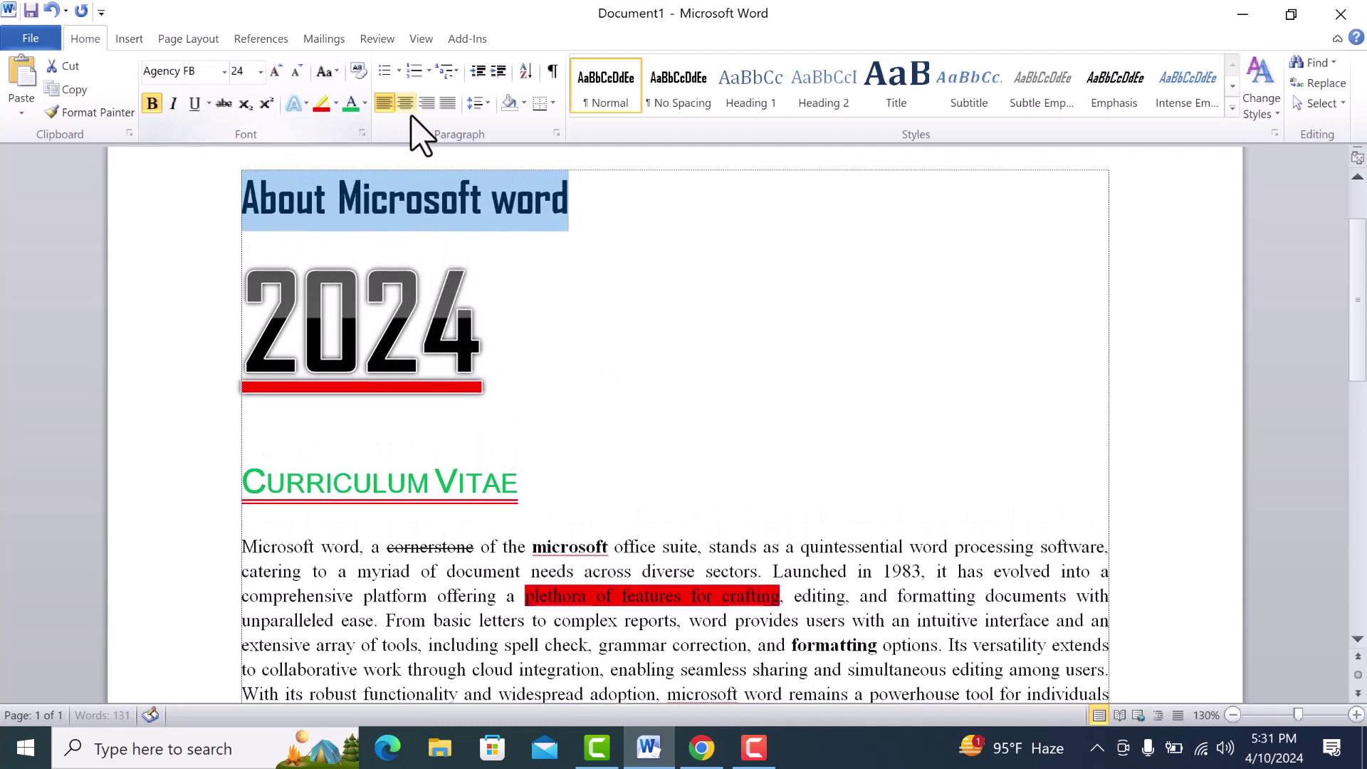
Step: Try blue, a dark blue gradient, and a dark blue standard shade on the heading
left_click(365, 104)
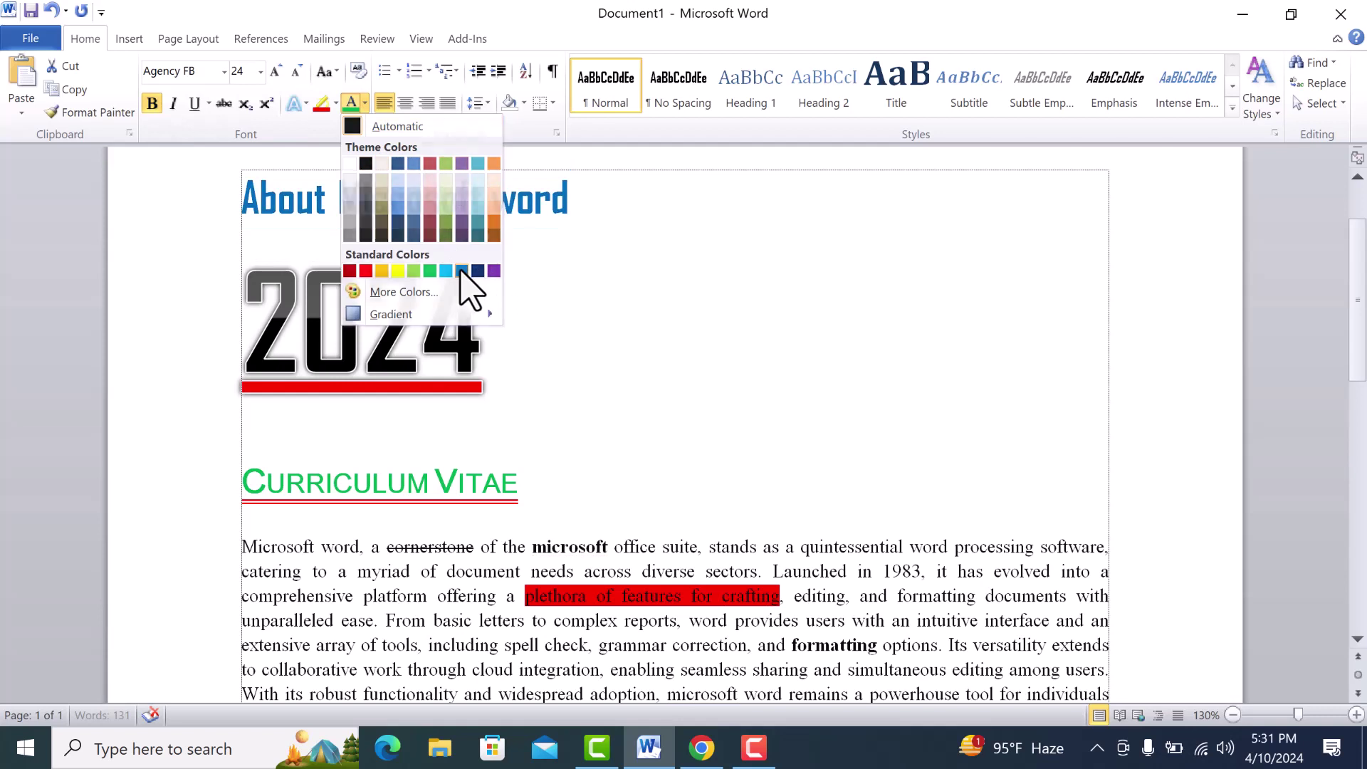
left_click(461, 271)
left_click(365, 103)
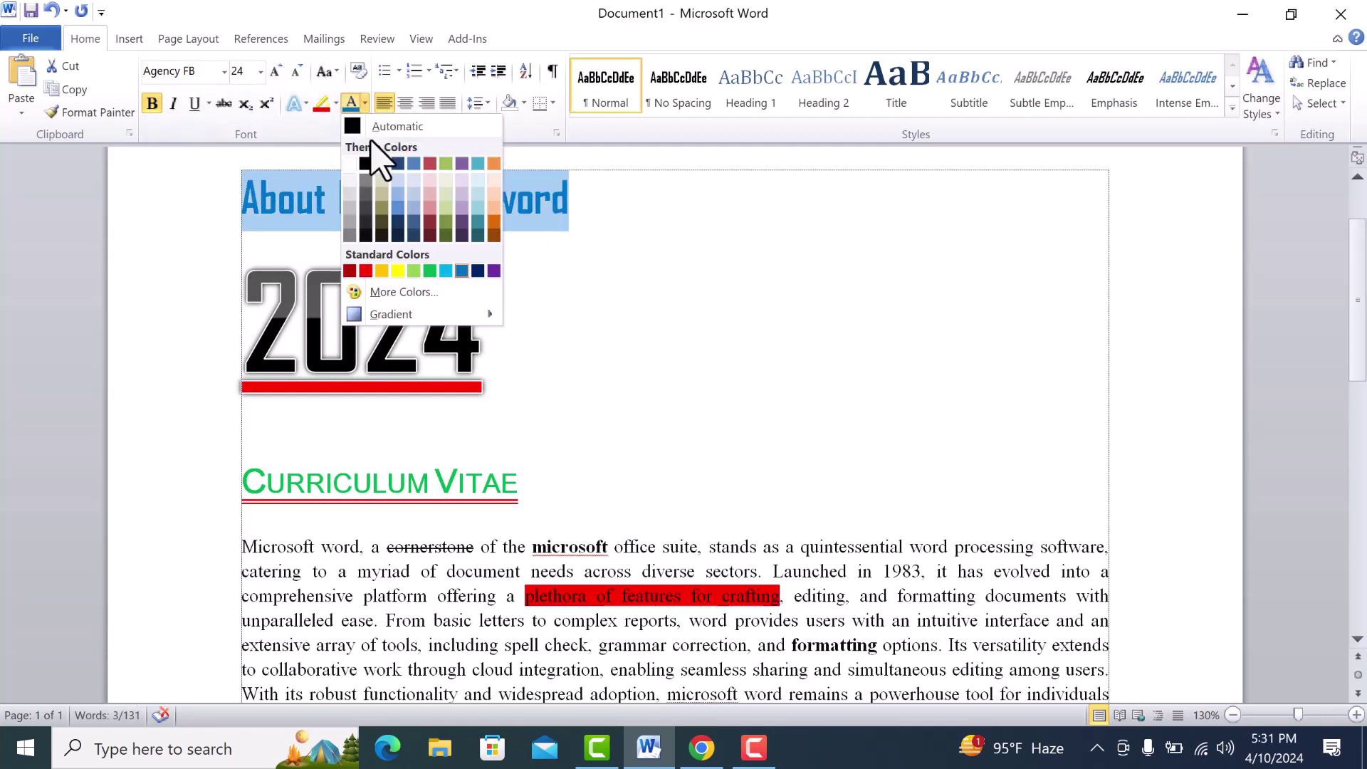
mouse_move(391, 315)
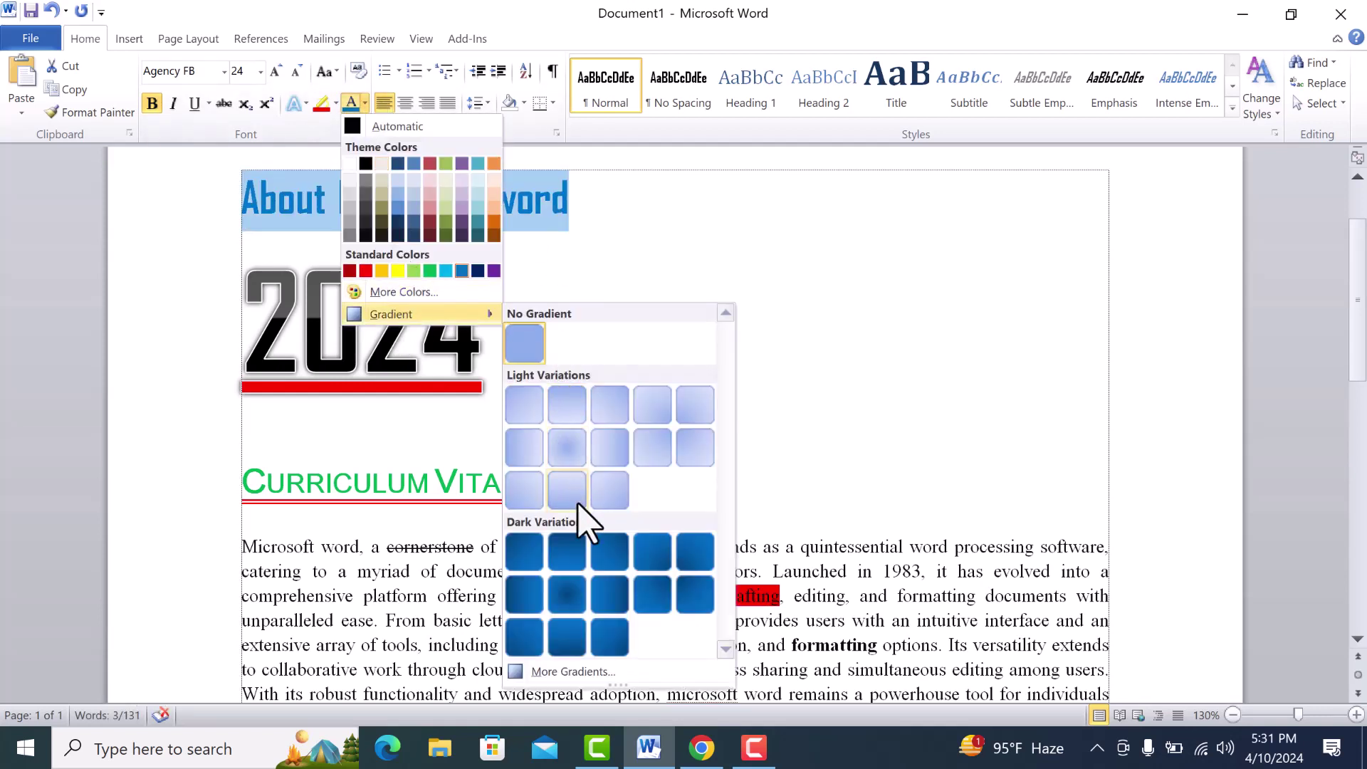
left_click(570, 598)
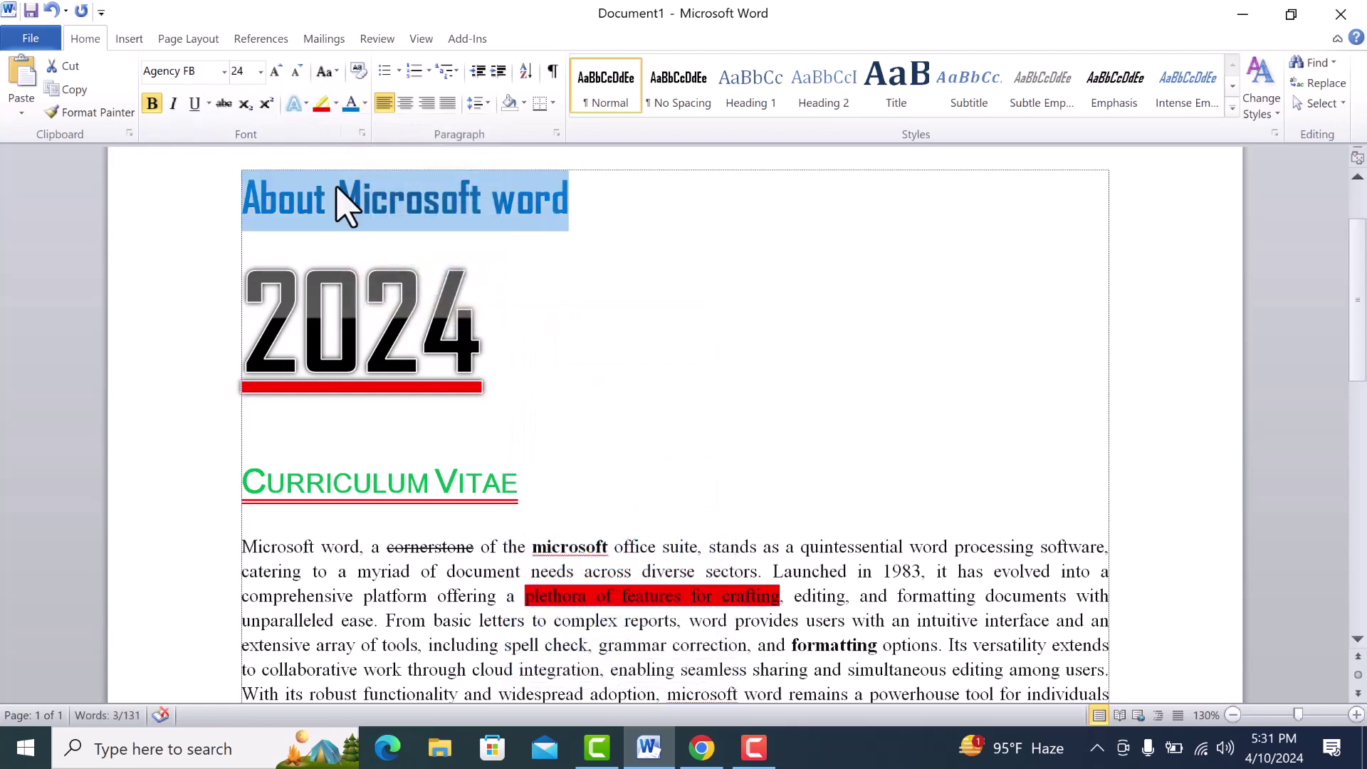
left_click(364, 103)
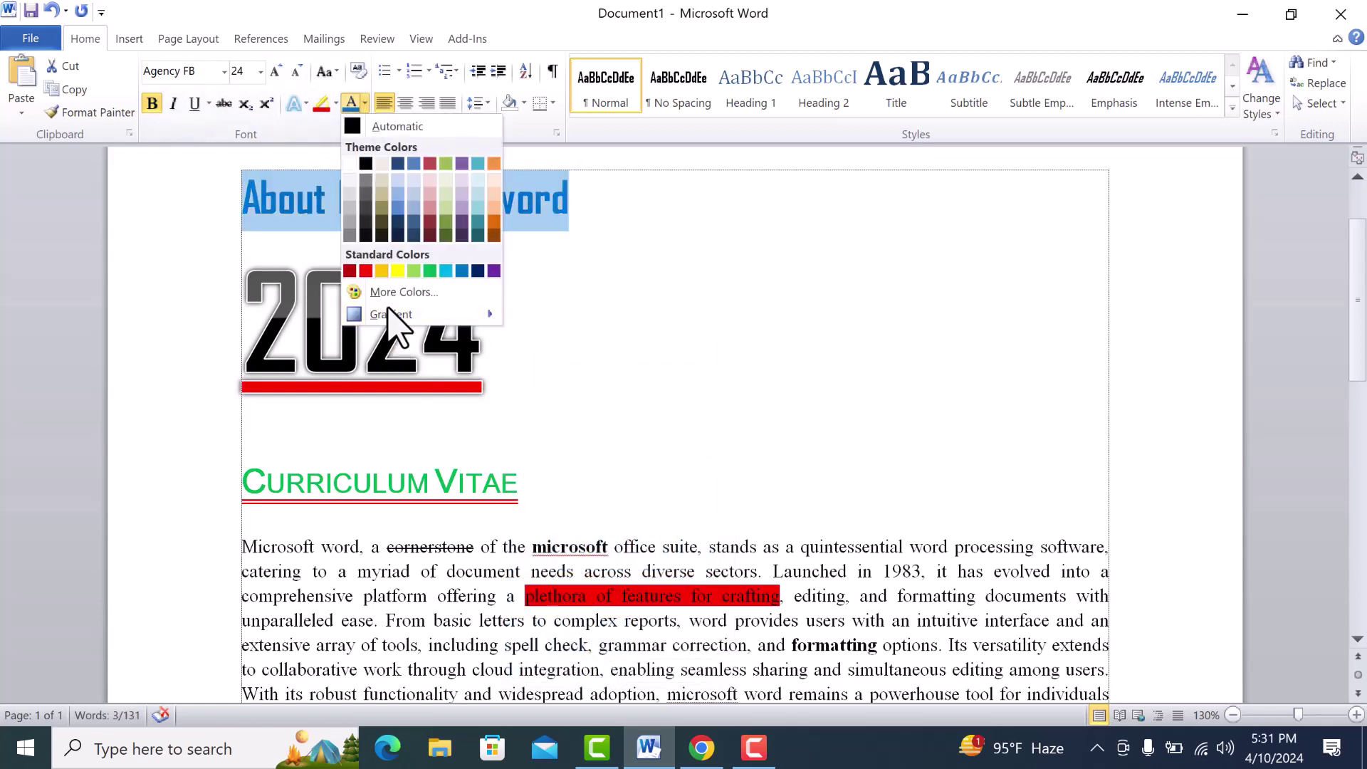
left_click(395, 292)
left_click_drag(626, 235, 926, 265)
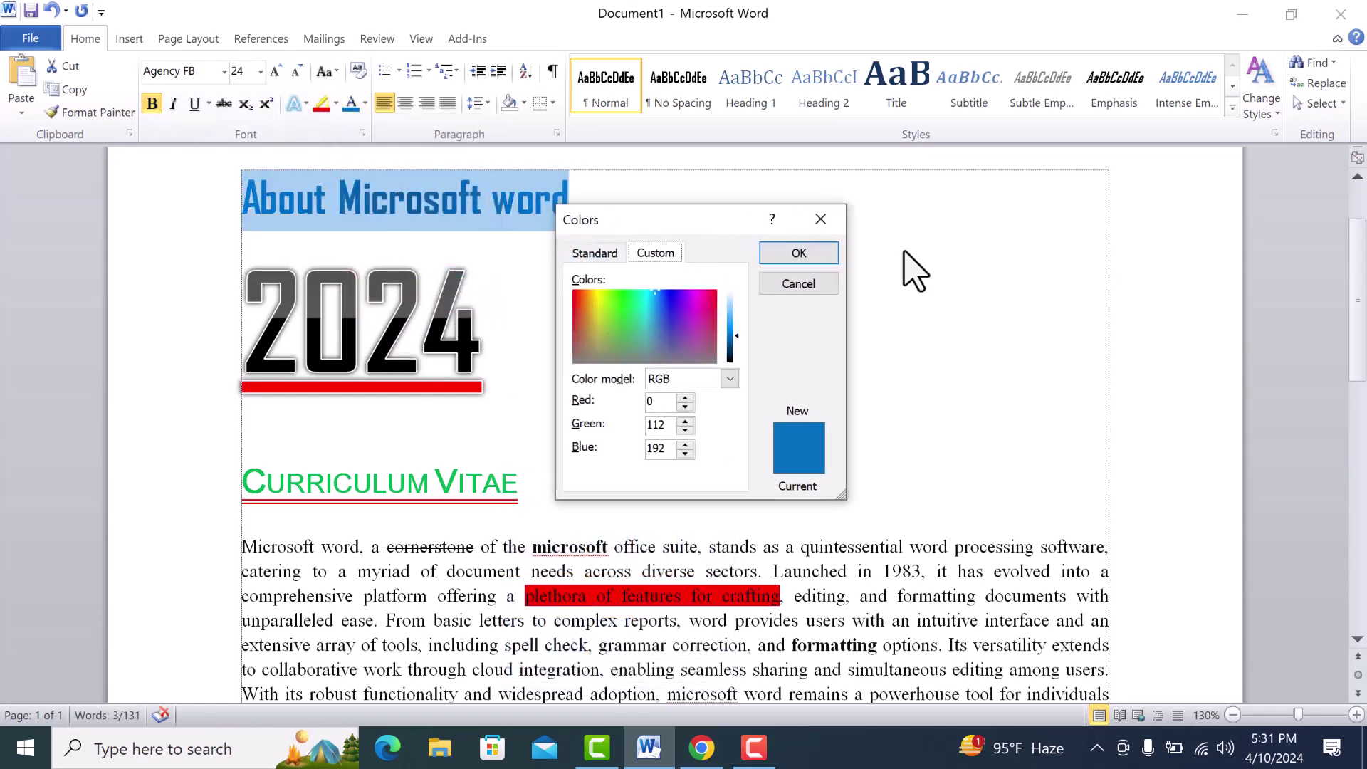
left_click(878, 285)
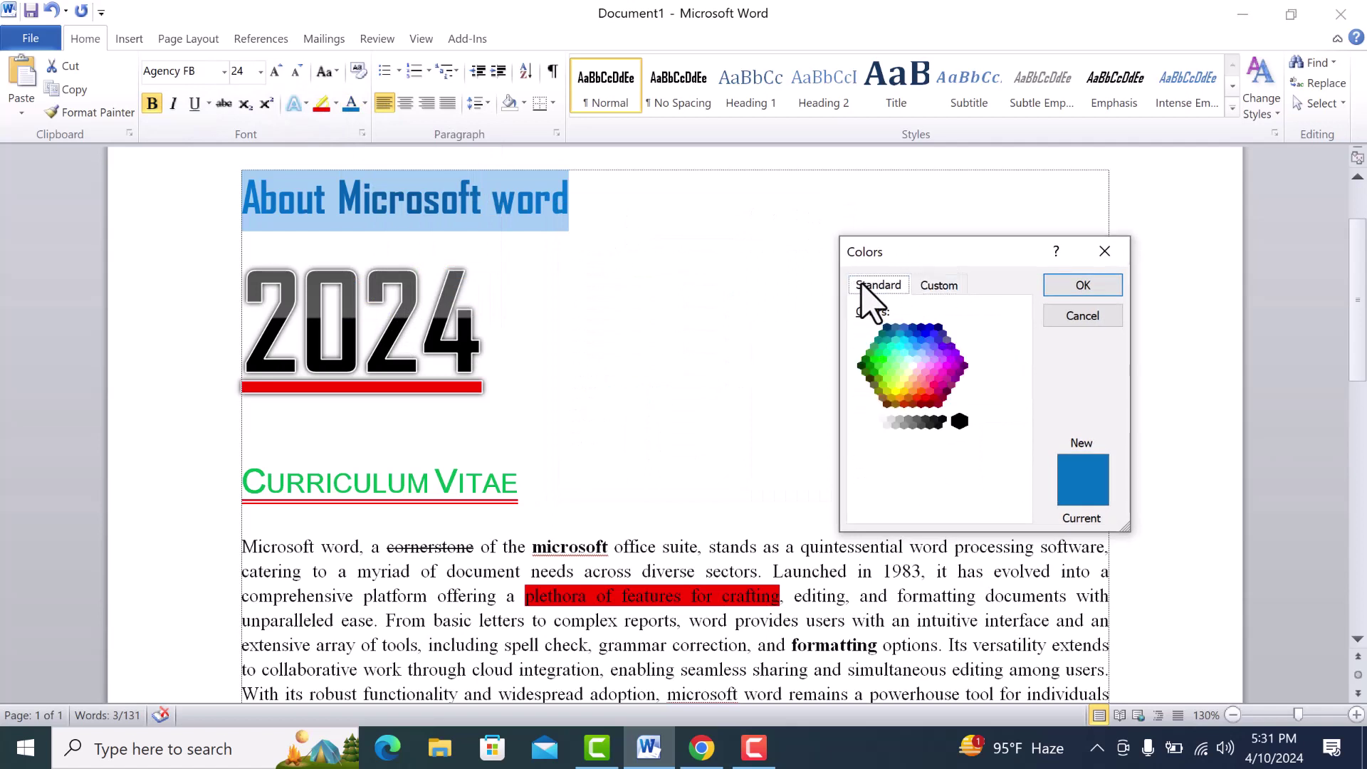
left_click(917, 333)
left_click(1083, 285)
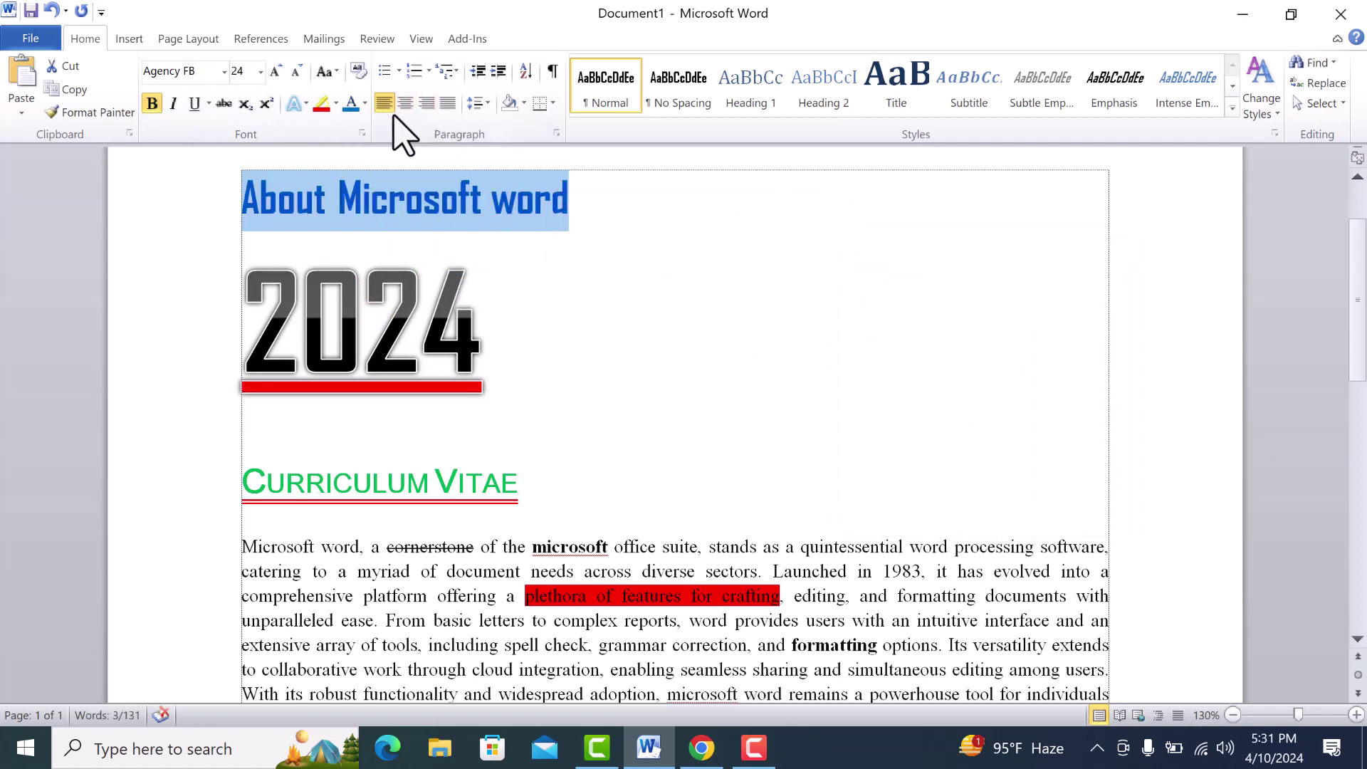
Step: Give the heading a custom magenta colour picked from the More Colors spectrum
left_click(363, 103)
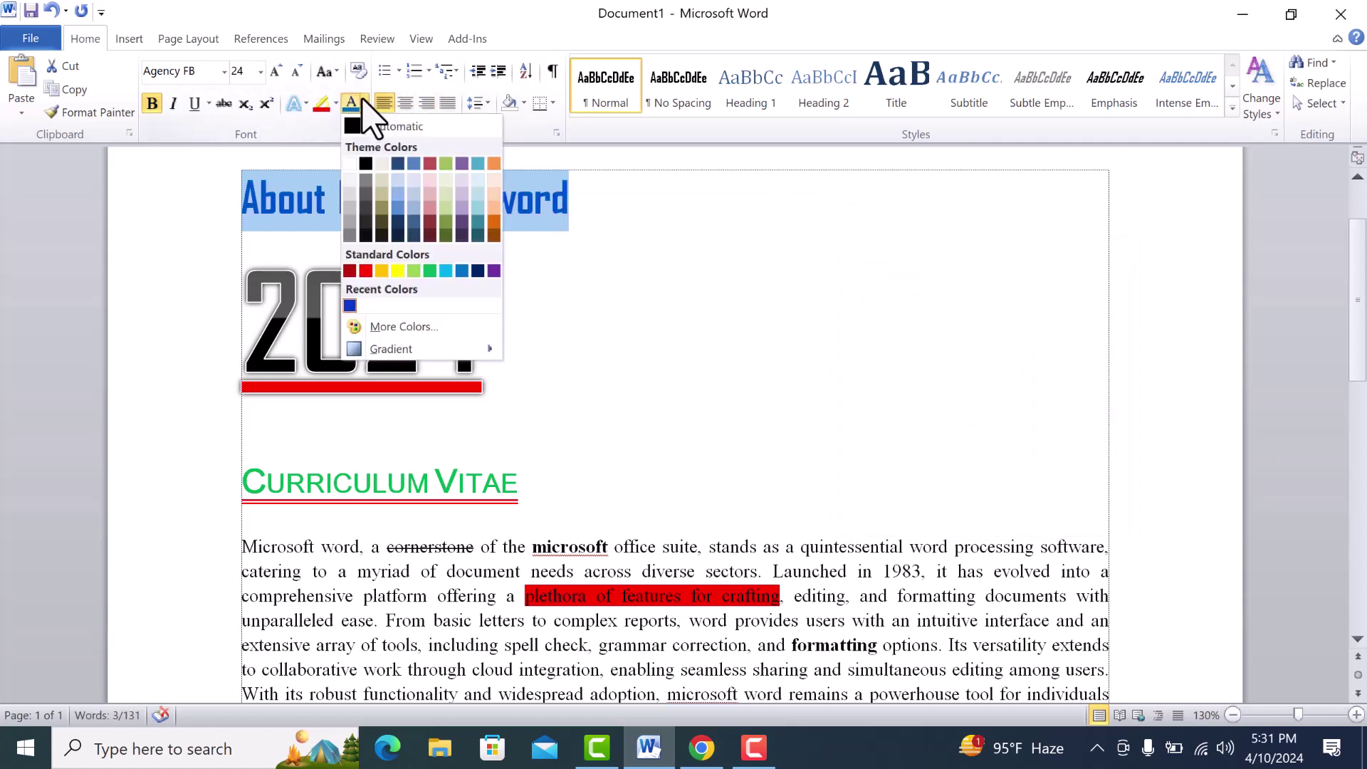
left_click(398, 324)
left_click(944, 285)
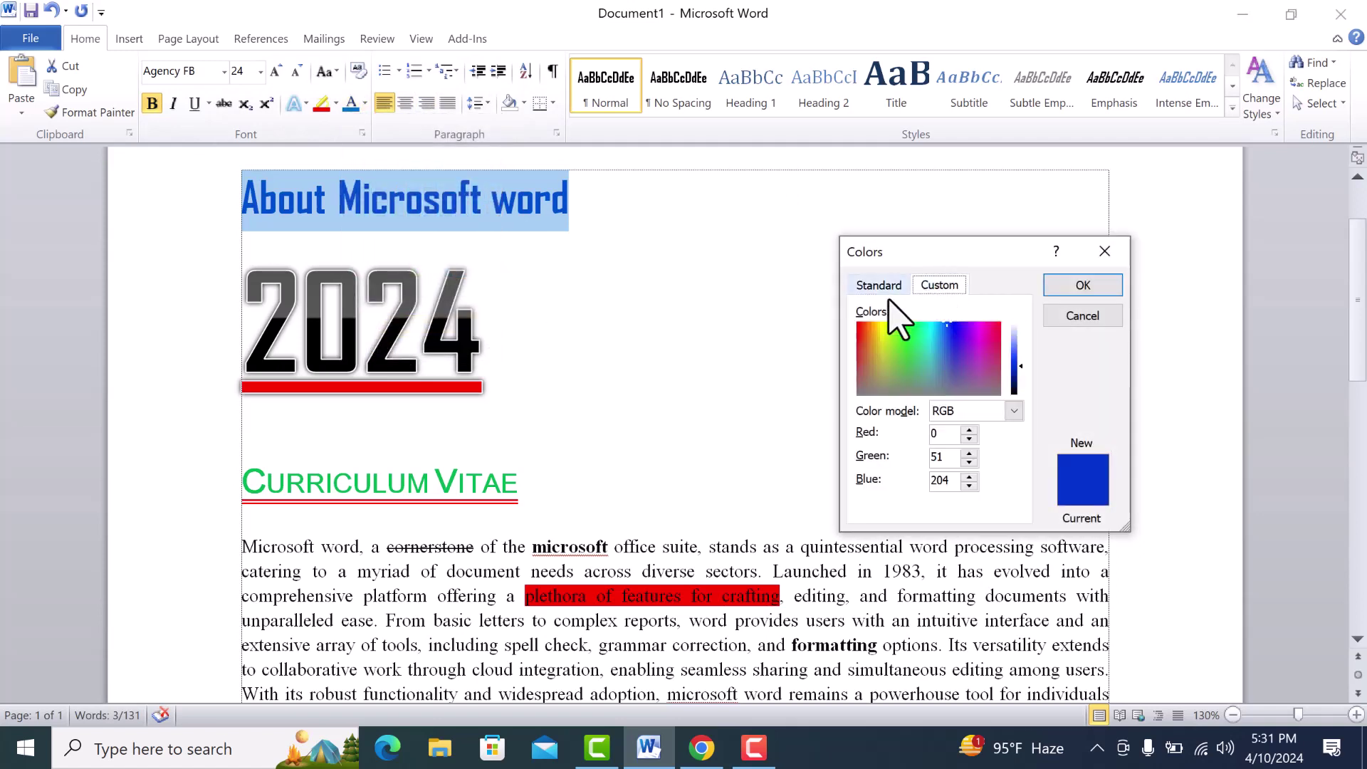
left_click(935, 368)
left_click(1014, 411)
left_click(944, 442)
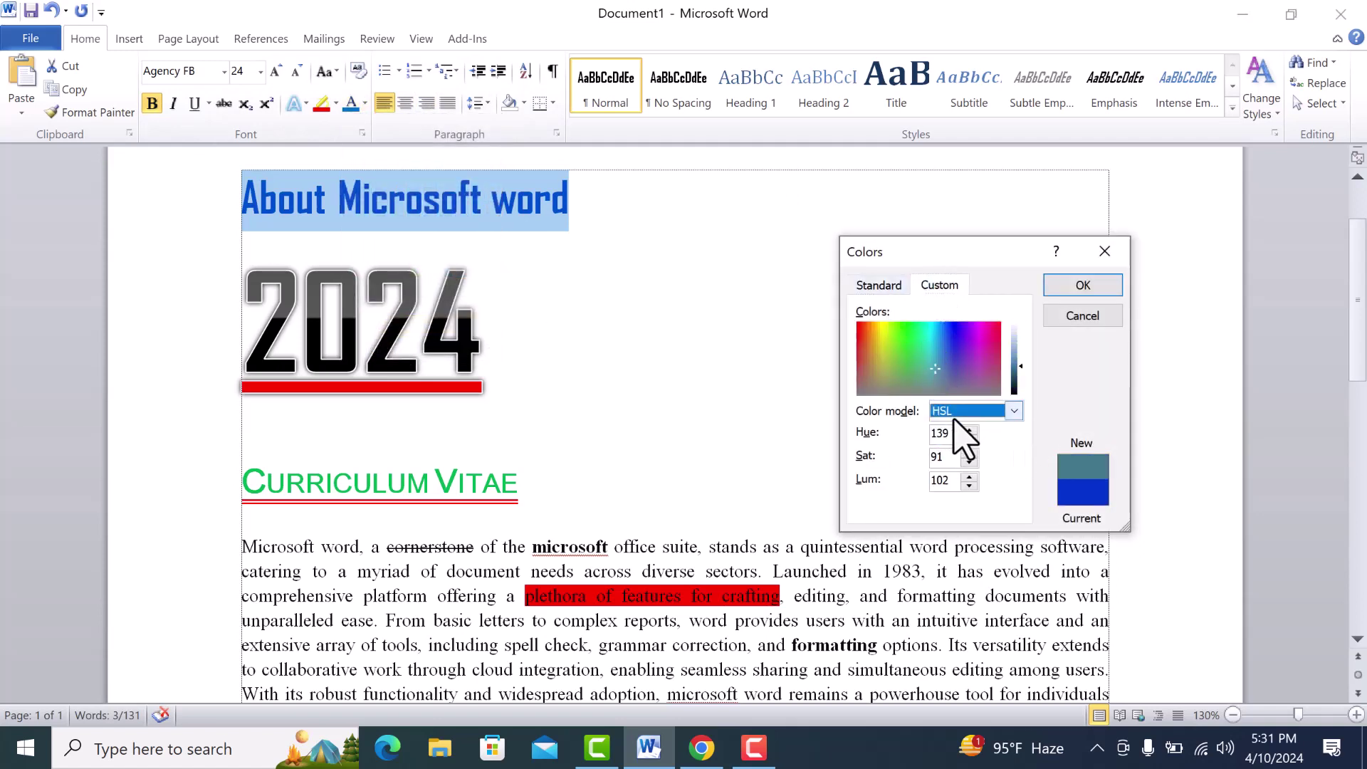
left_click(965, 413)
left_click(953, 430)
left_click_drag(955, 352, 1010, 366)
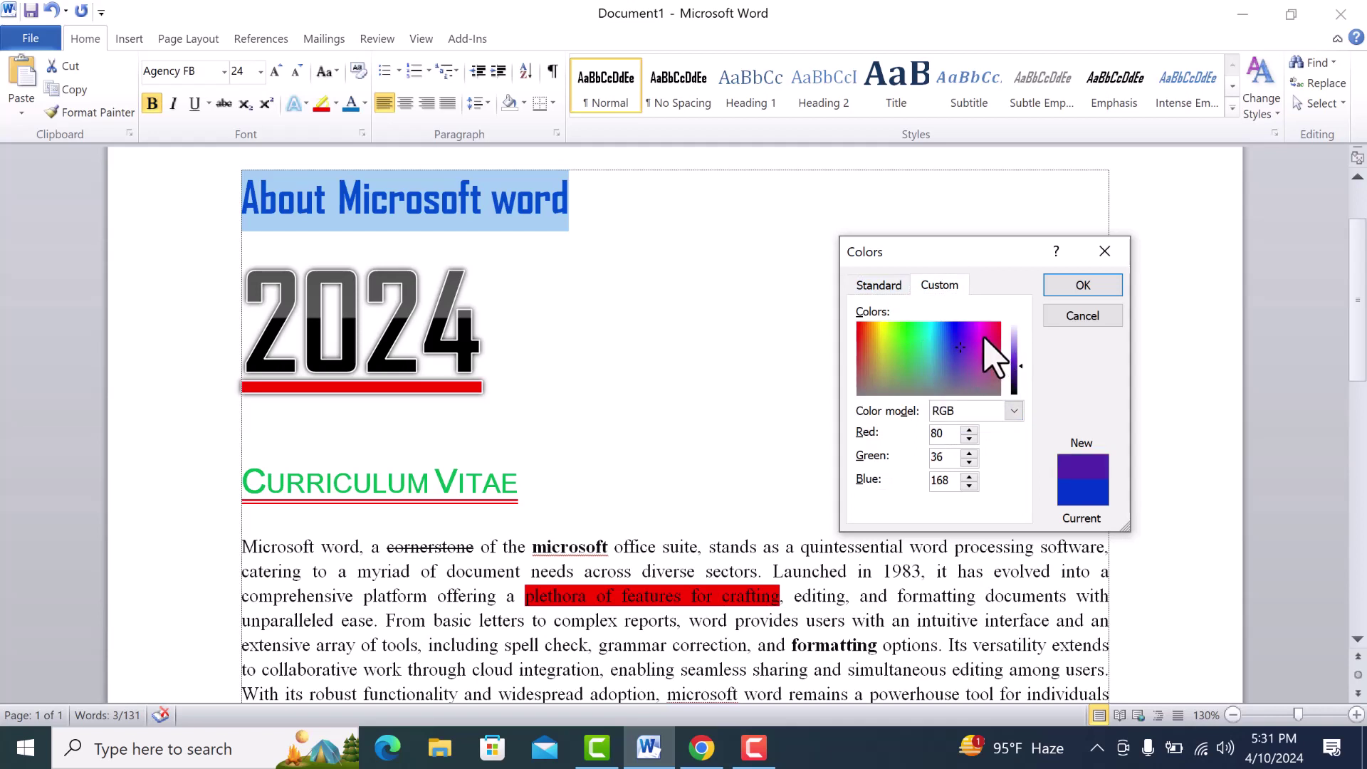
left_click(990, 328)
left_click(1083, 285)
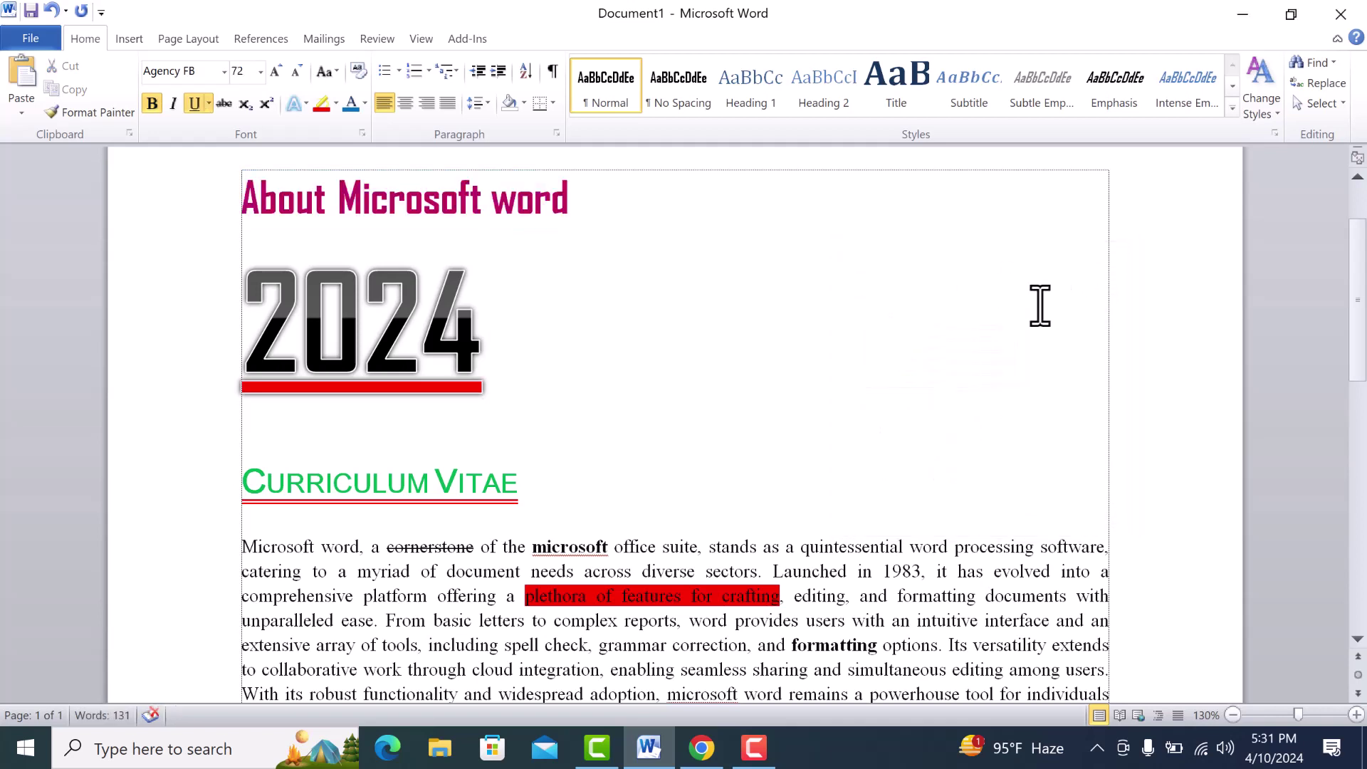
left_click(598, 195)
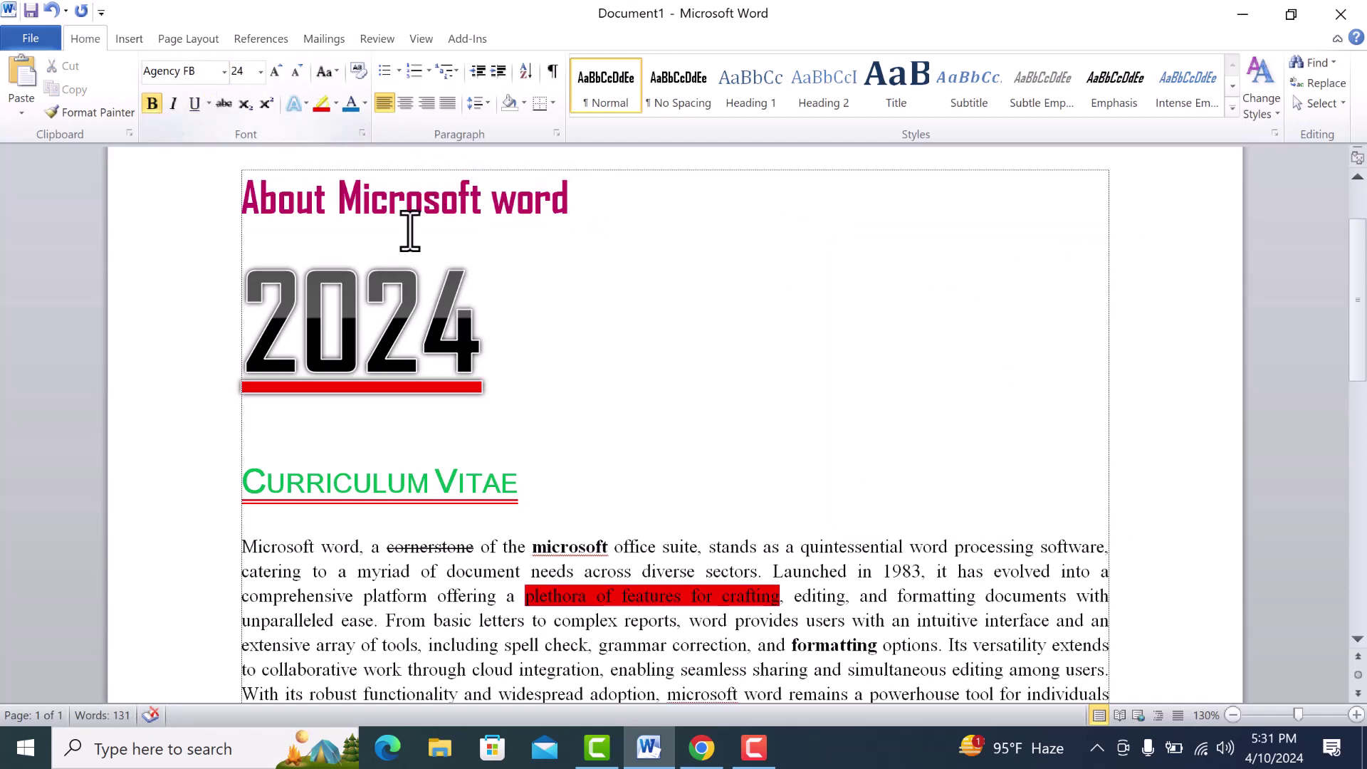
scroll(509, 279, "up", 3)
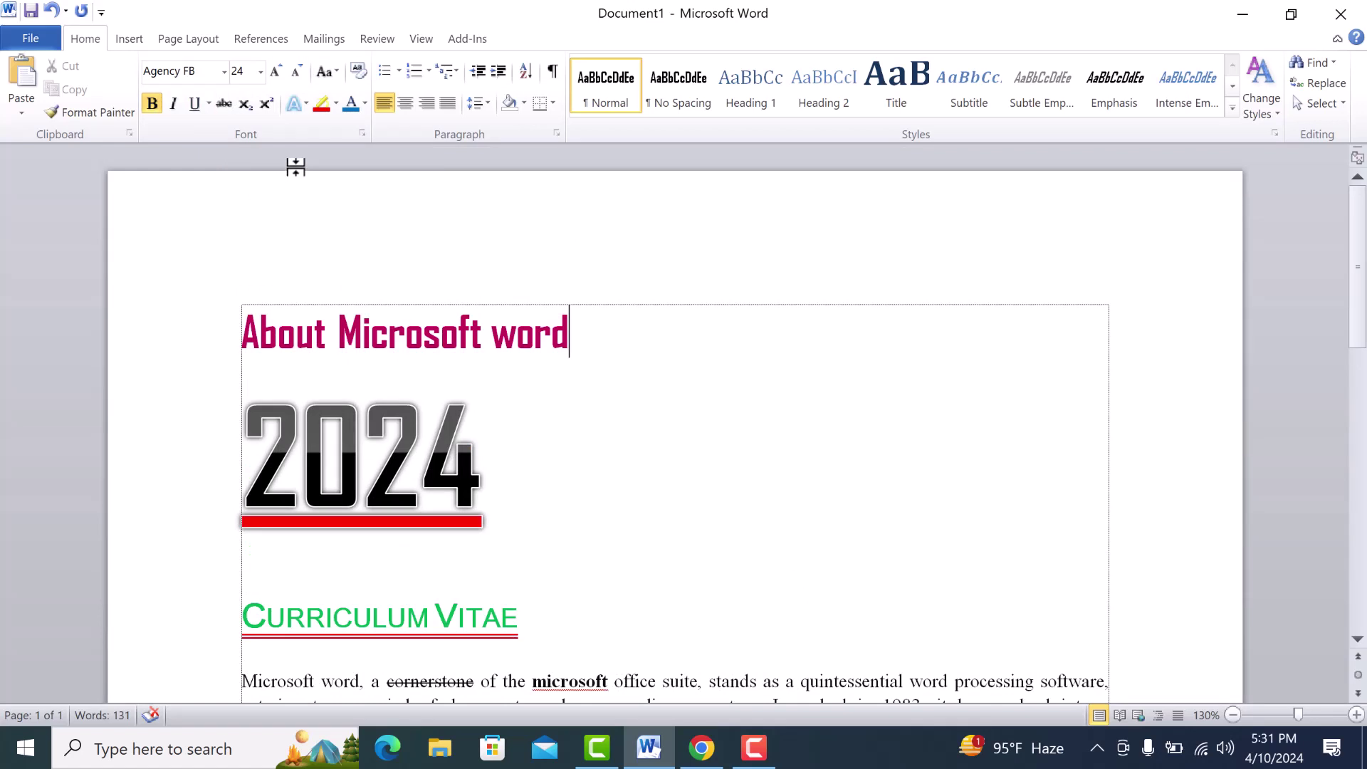
left_click_drag(613, 341, 199, 292)
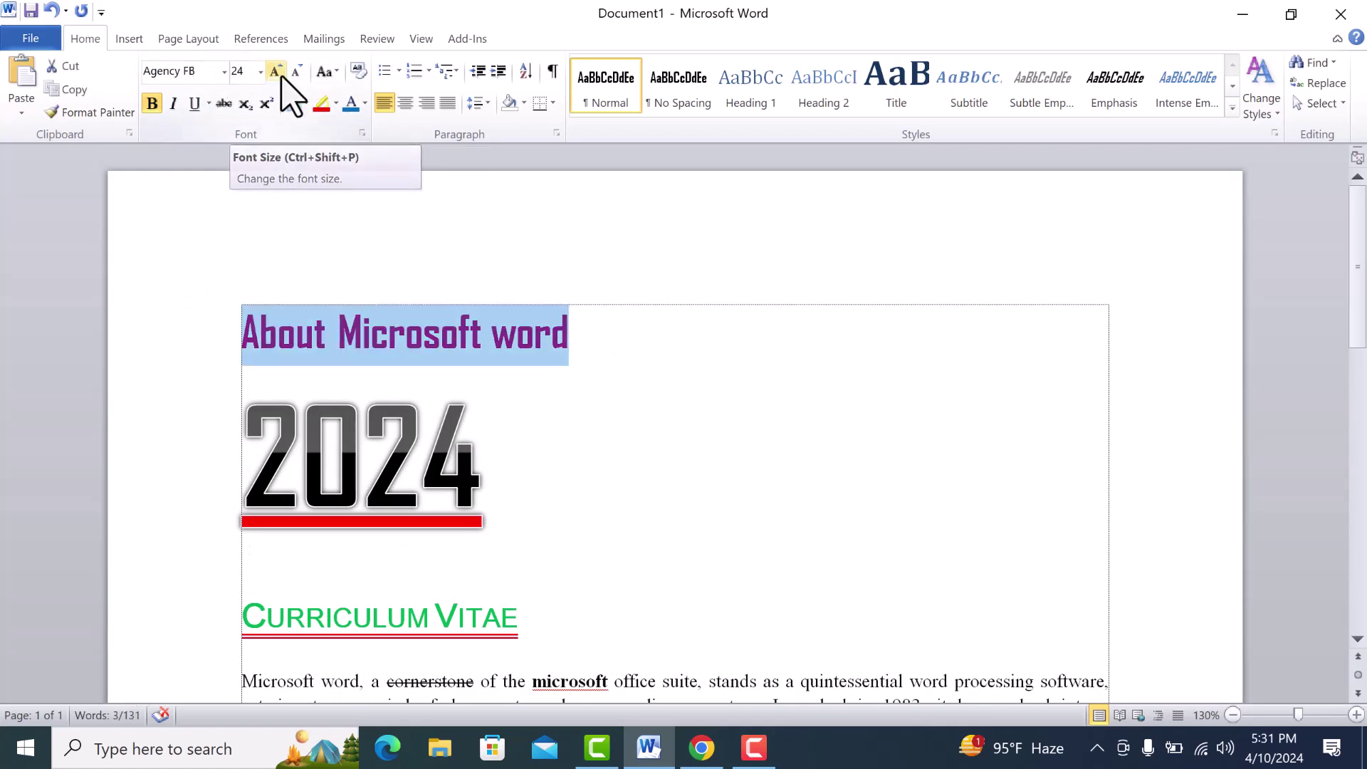
left_click(330, 73)
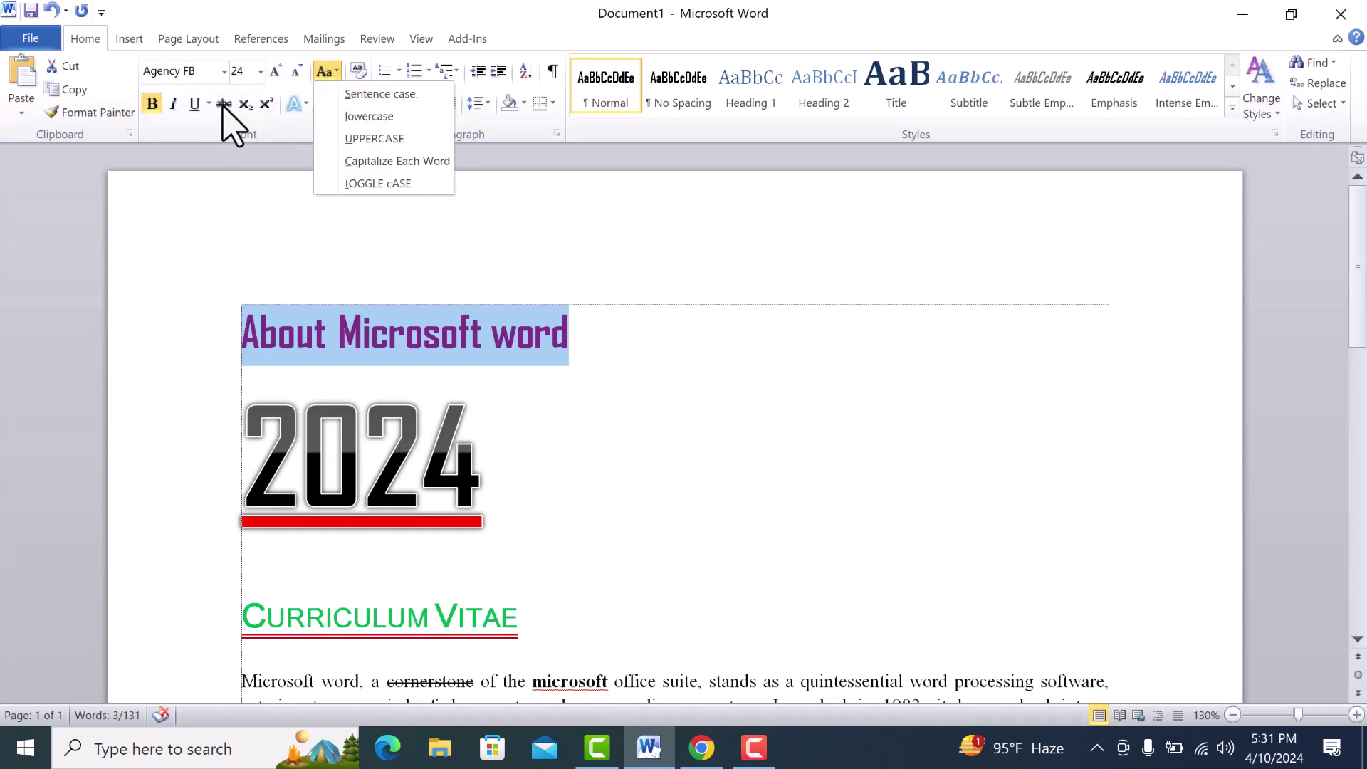
left_click(285, 151)
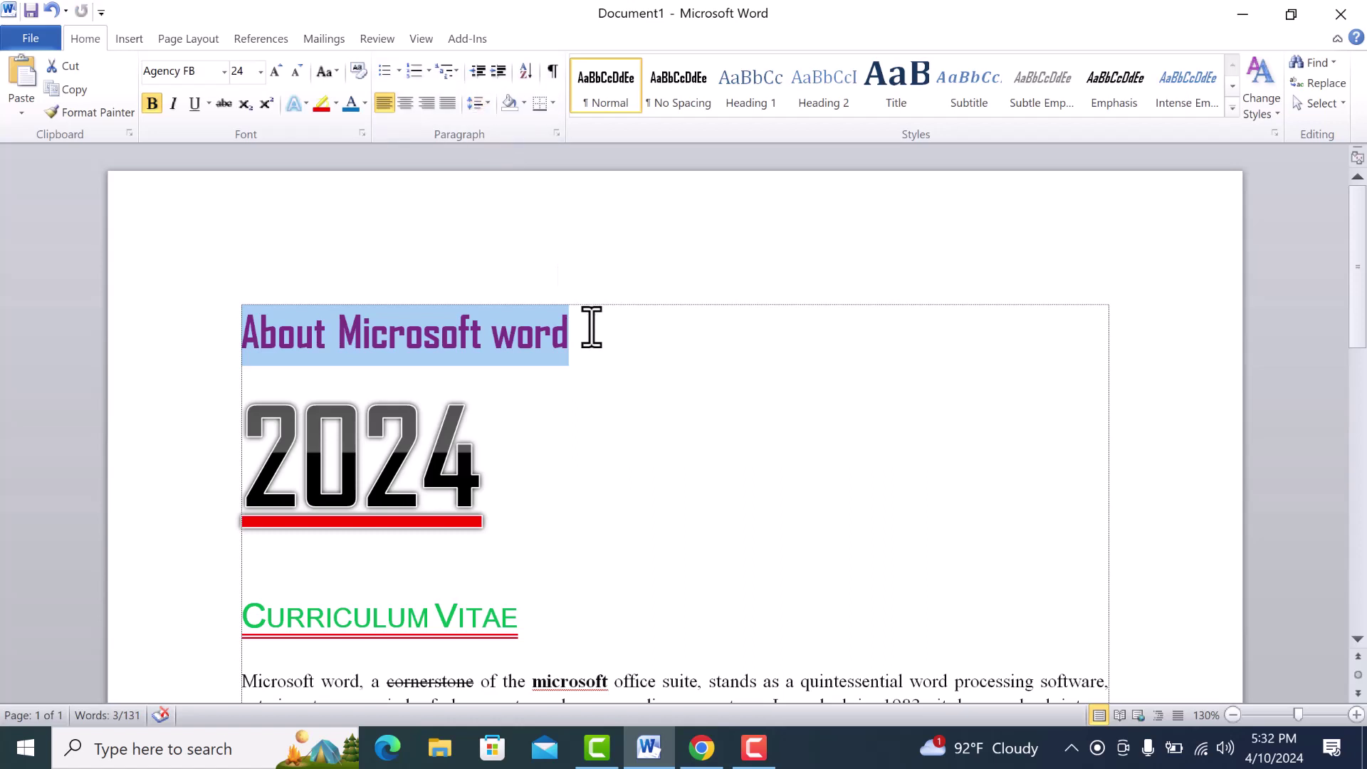
left_click(584, 405)
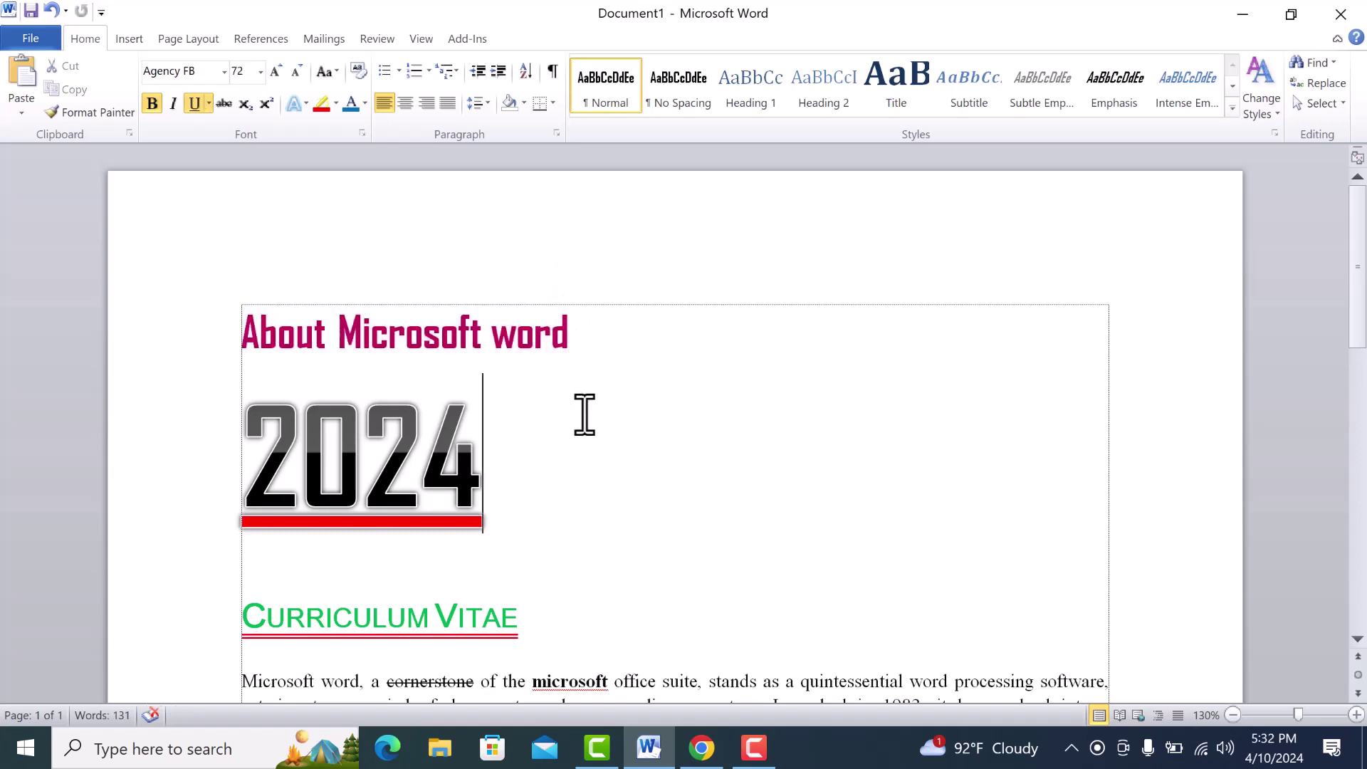